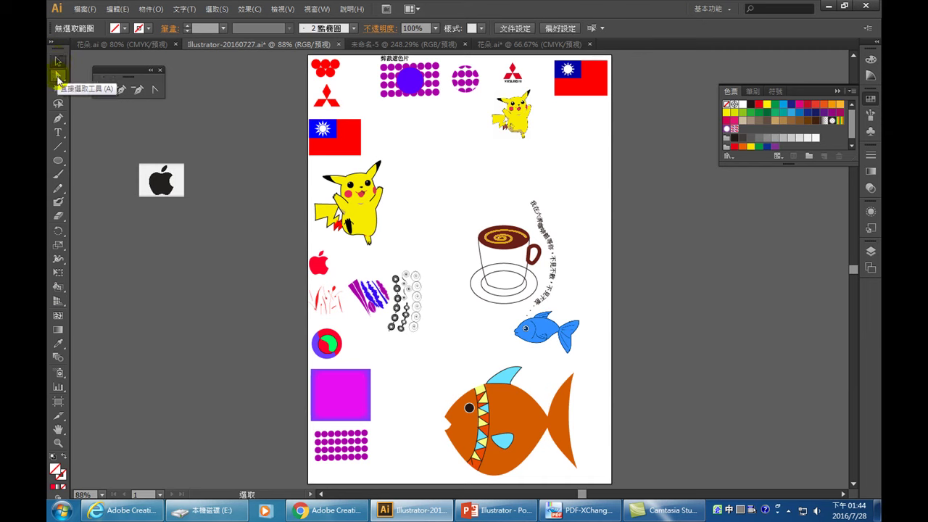
- Try the Direct Selection and Magic Wand tools and toggle the toolbox between two columns and one
left_click(58, 77)
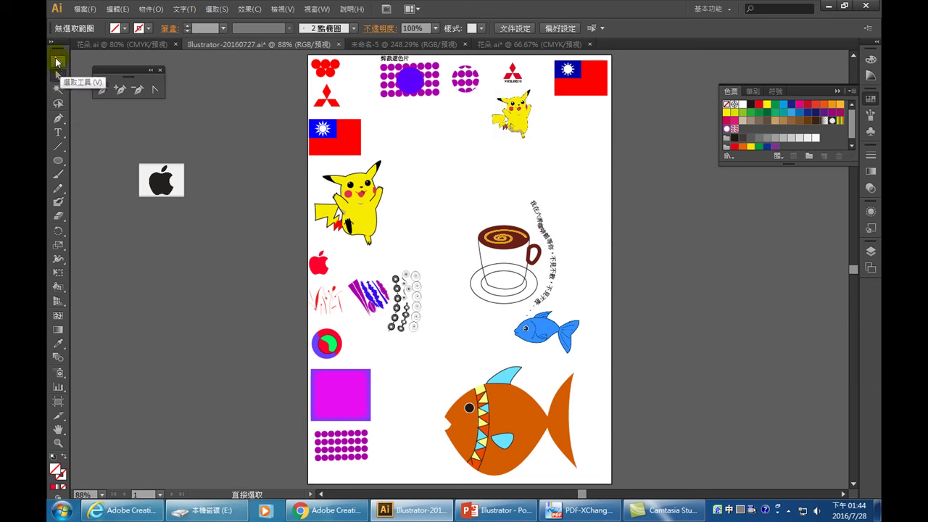
left_click(58, 92)
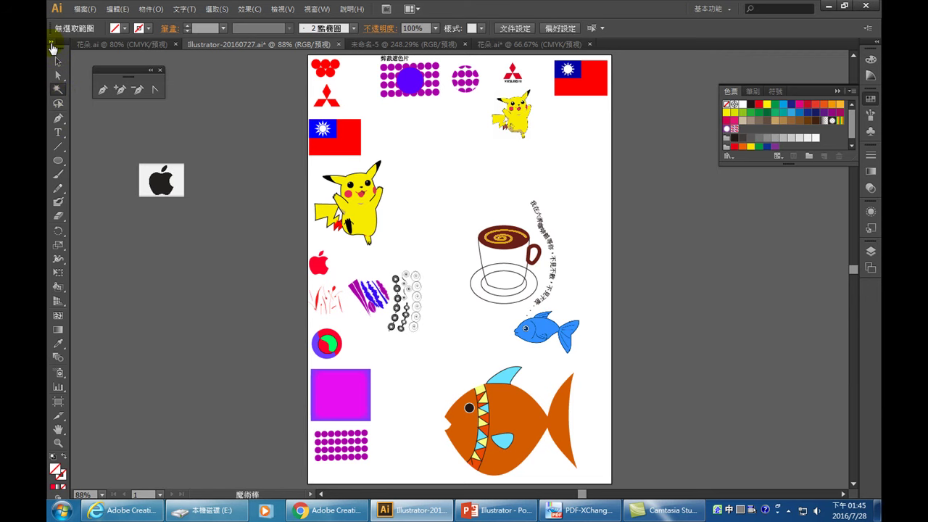
left_click(51, 45)
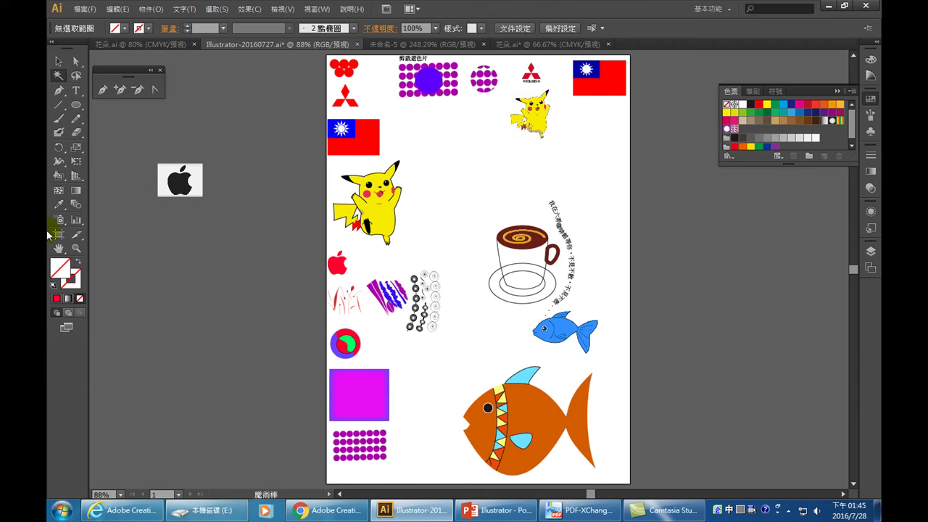
left_click(54, 43)
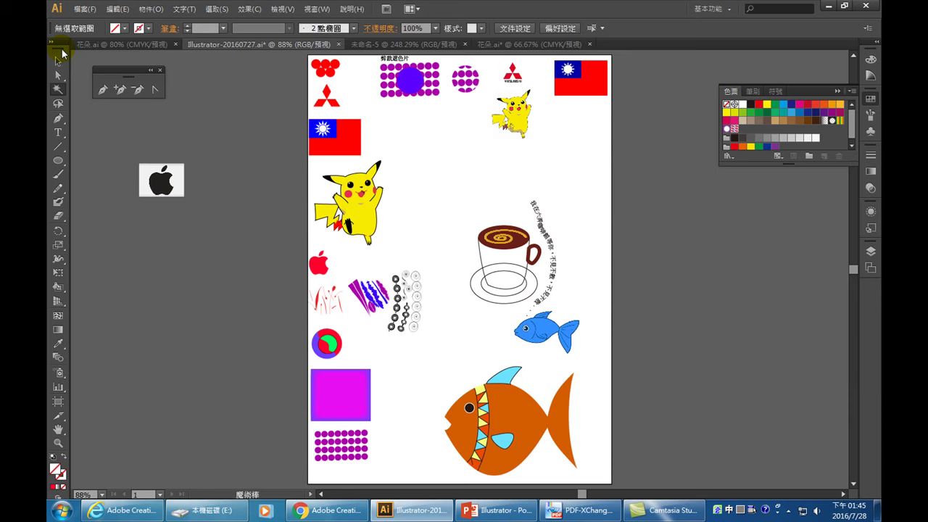
left_click(52, 42)
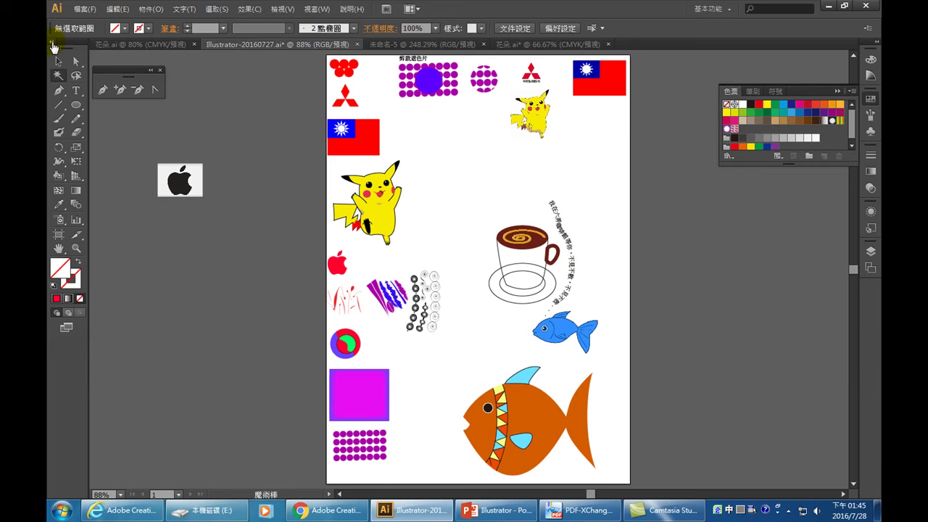
left_click(52, 43)
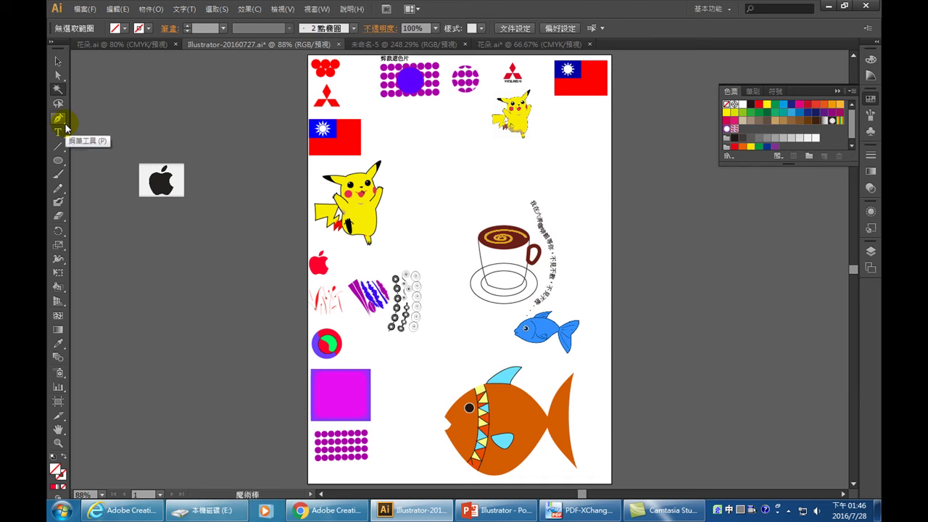
- Tear the Pen tool group off into a floating panel and collapse the Swatches panel
left_click_drag(66, 125, 168, 147)
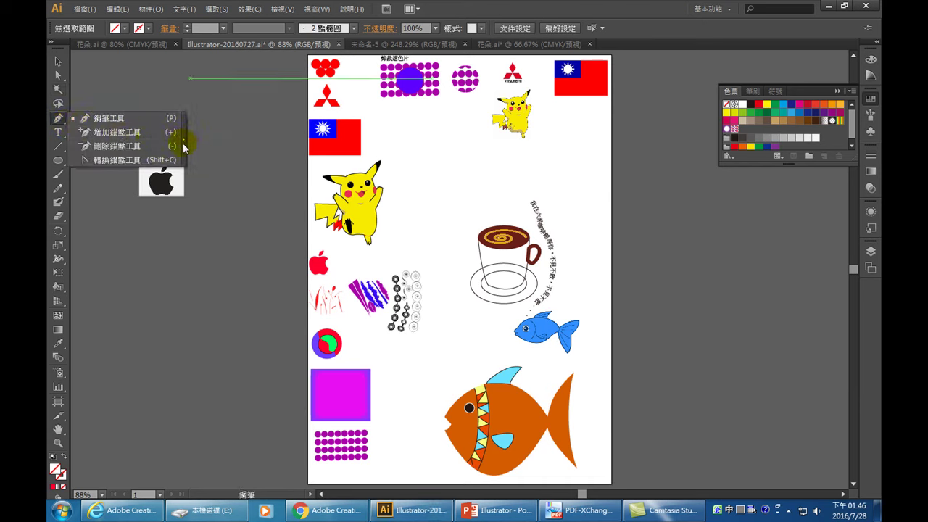
left_click_drag(185, 143, 182, 142)
left_click_drag(103, 136, 117, 117)
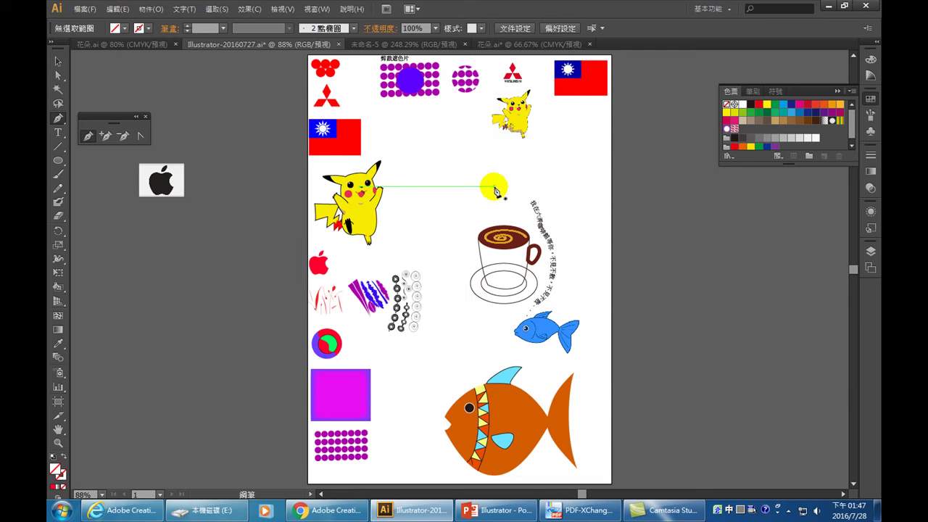
left_click(841, 91)
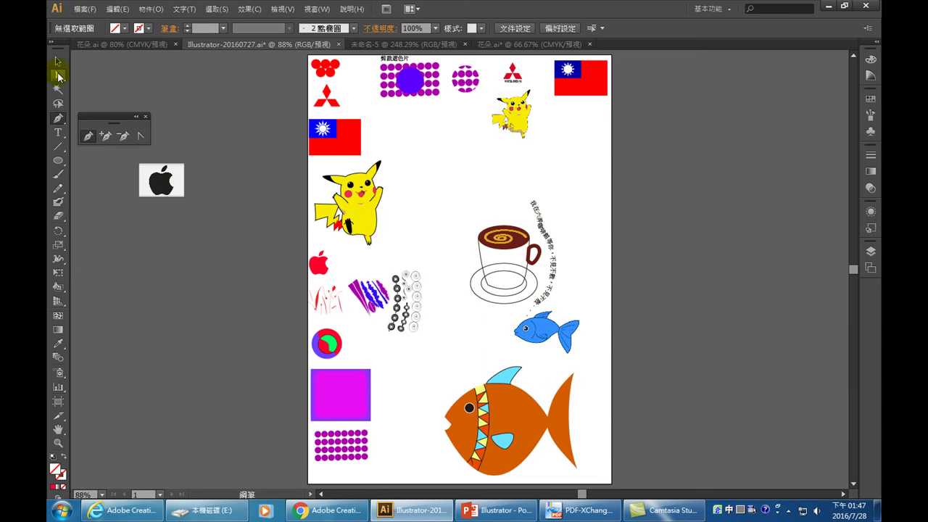
left_click(64, 123)
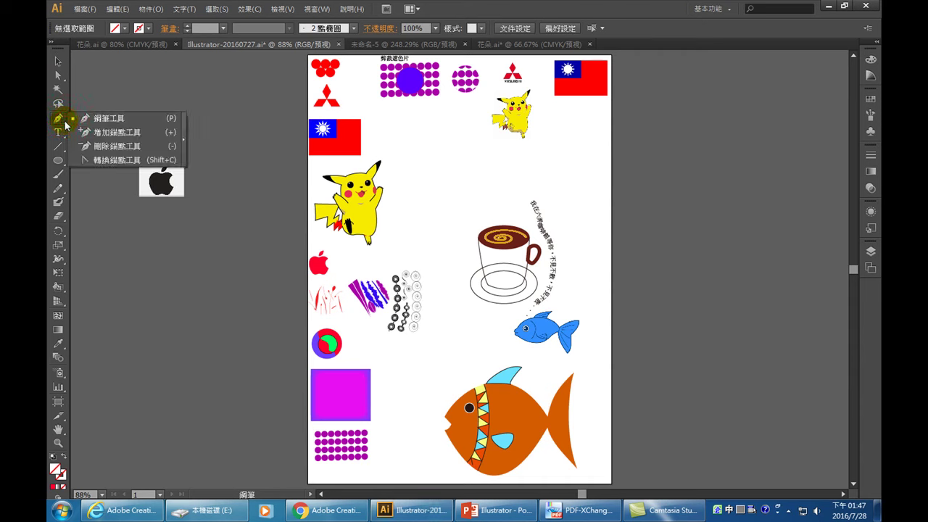
left_click(186, 139)
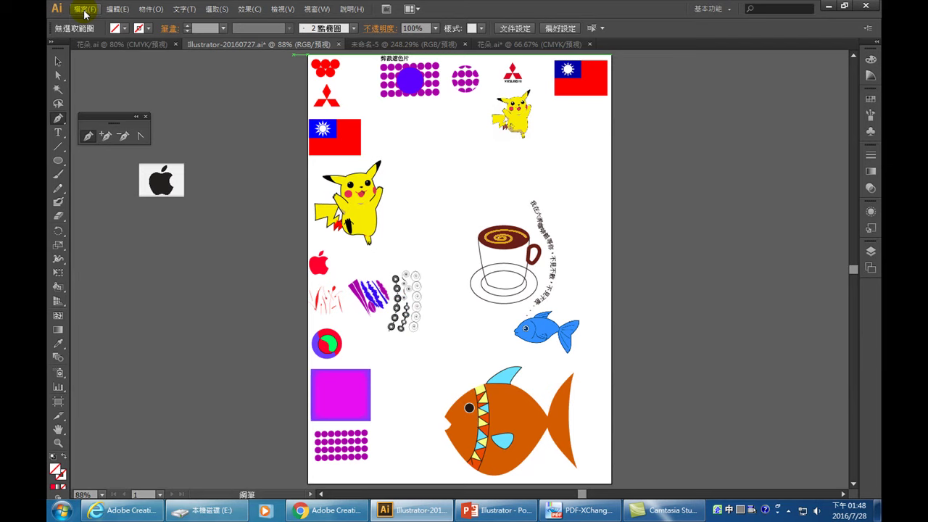
- Choose File > New (檔案 > 新增) to bring up the New Document dialog
left_click(84, 9)
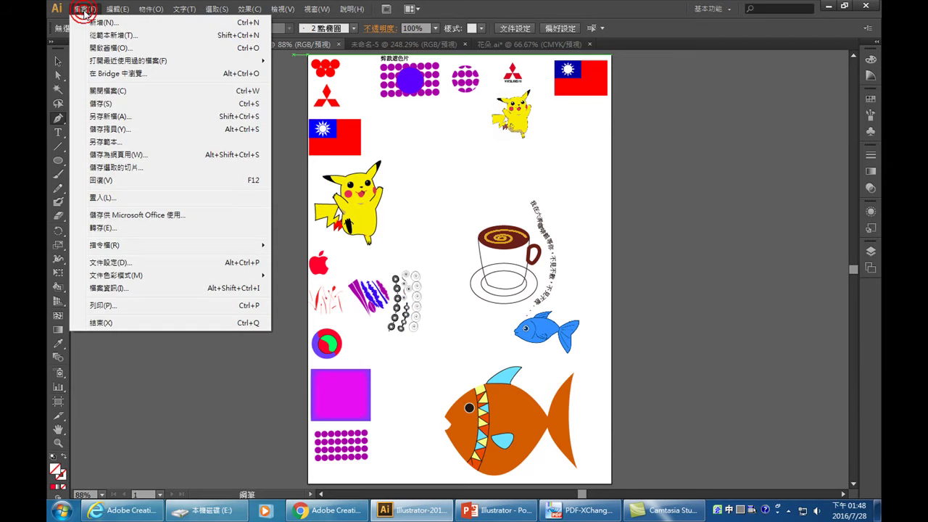
left_click(104, 23)
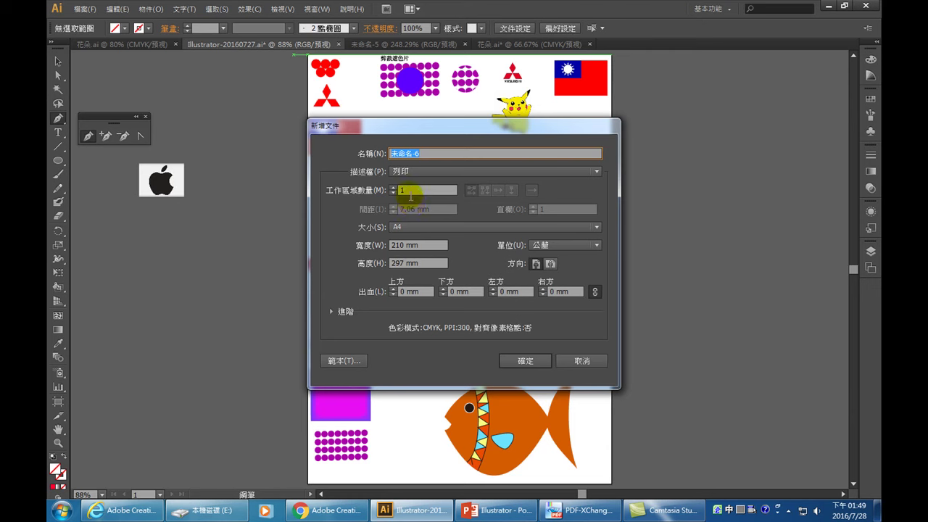
- Browse the Profile list, first keeping Print, then switch the profile to Web
left_click(417, 172)
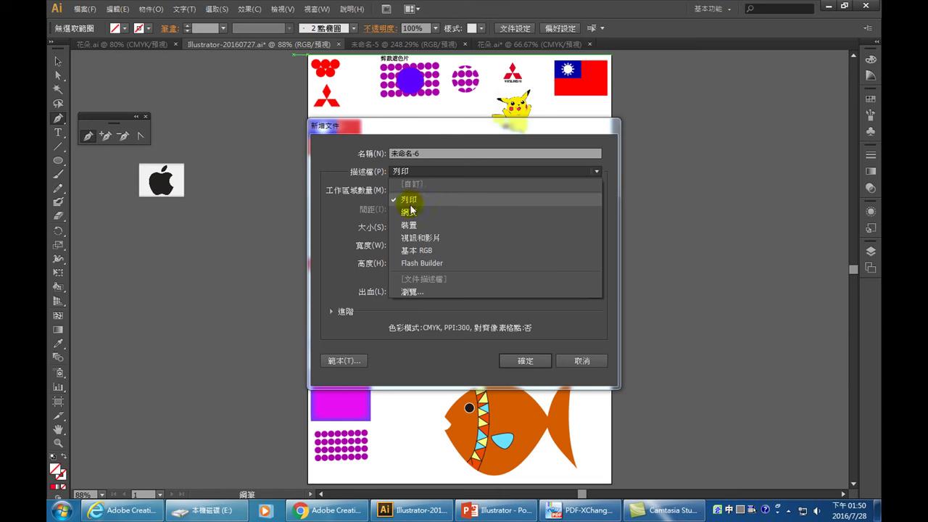
left_click(409, 201)
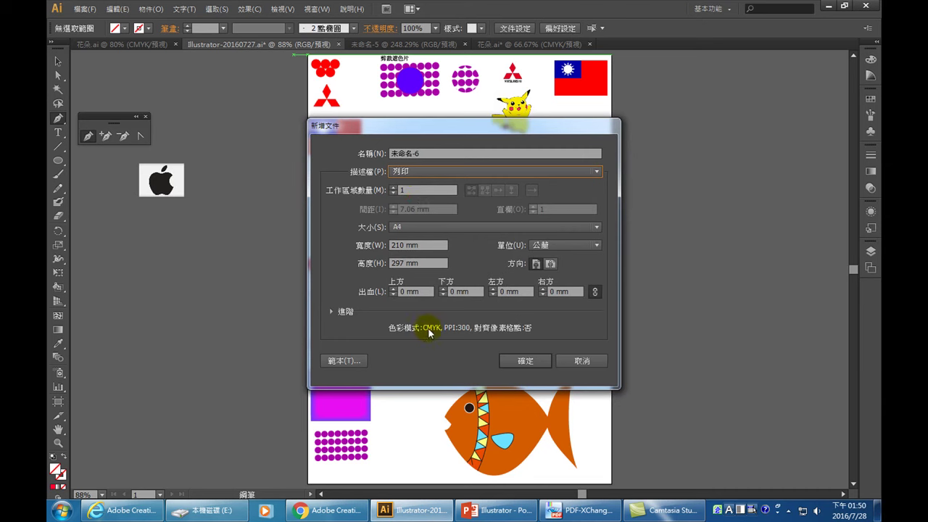
left_click(414, 172)
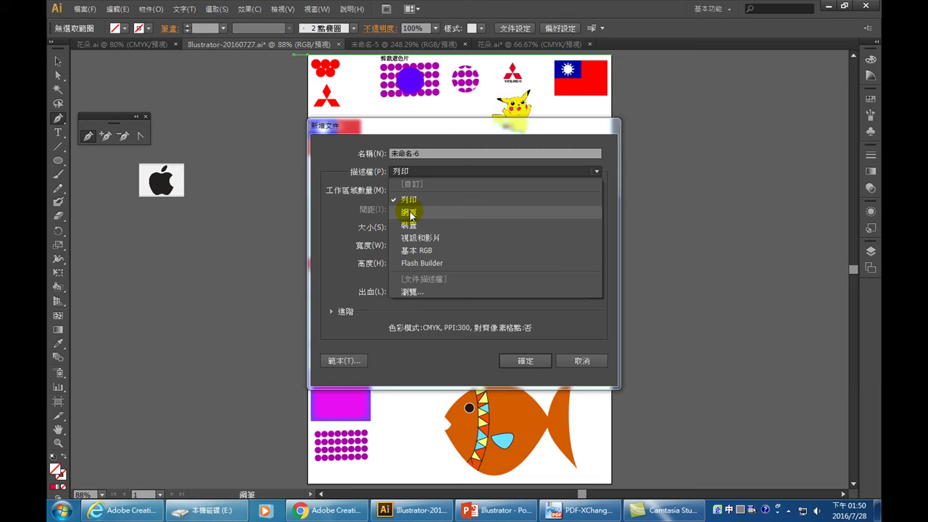
left_click(409, 213)
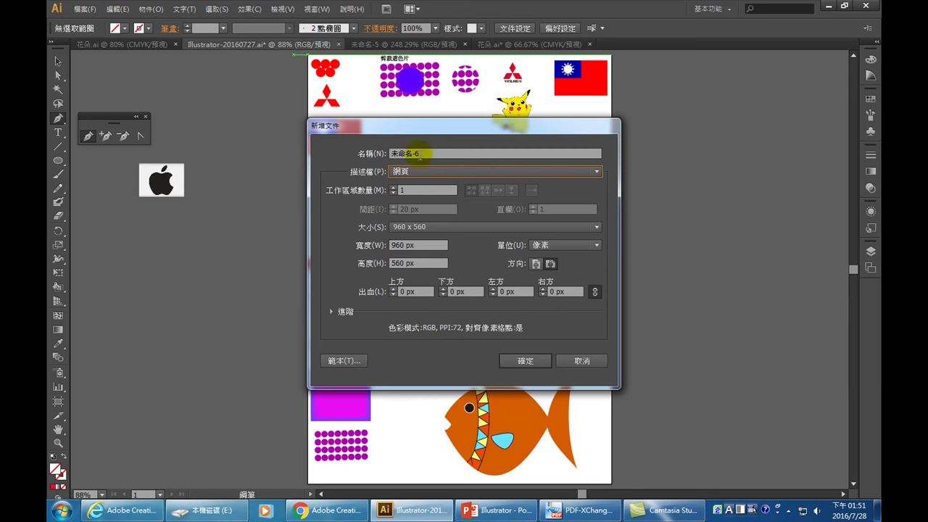
- Keep the Web profile, check the 960 × 560 px size, and create the document
left_click(414, 171)
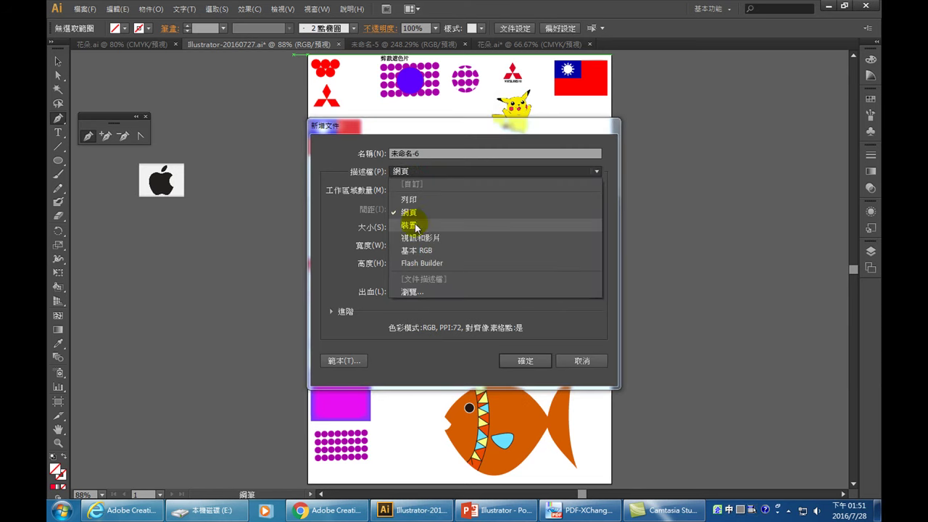
left_click(414, 212)
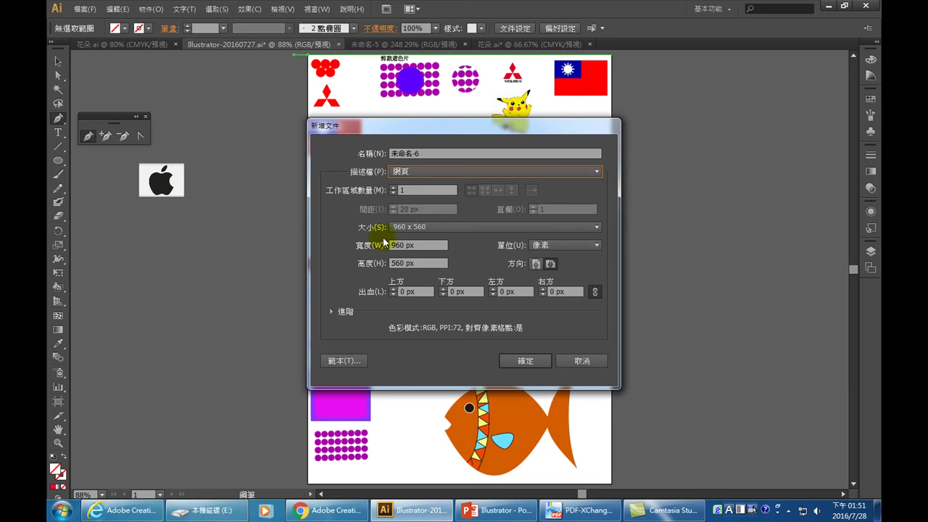
double_click(406, 263)
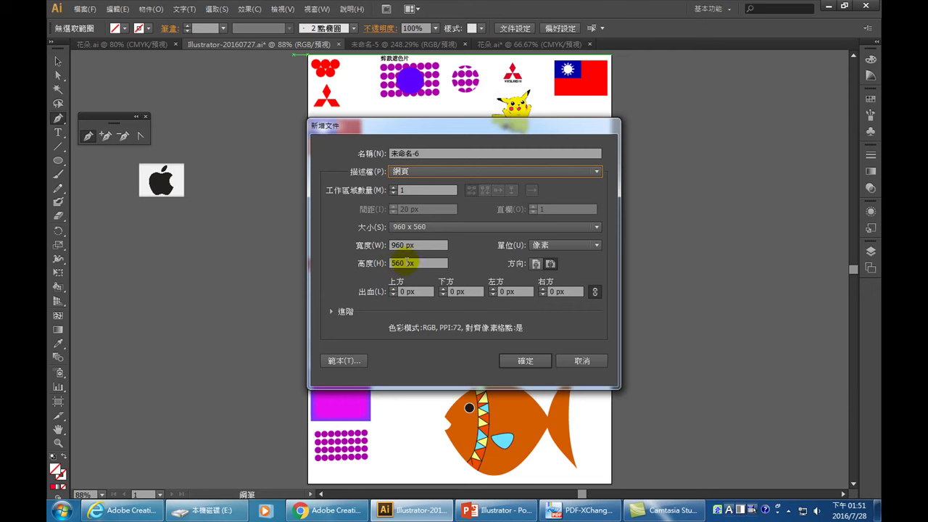
double_click(397, 245)
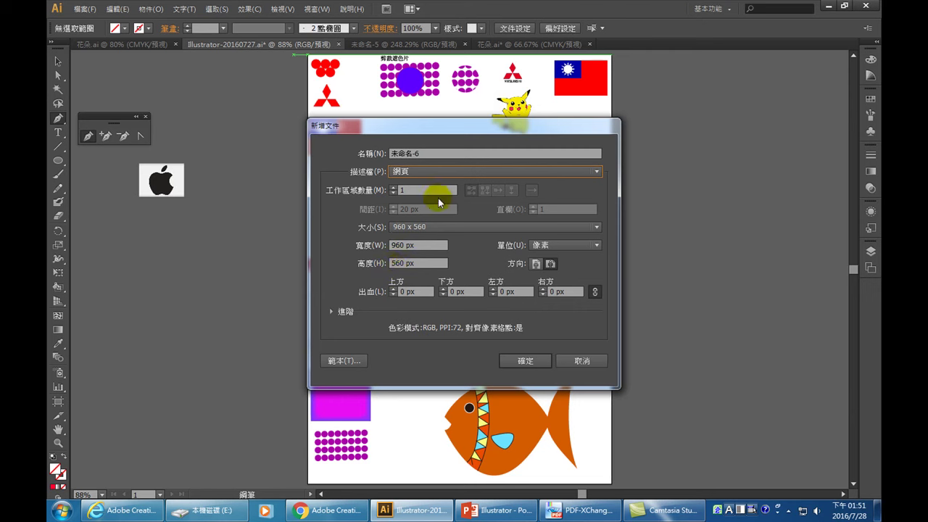
left_click(526, 360)
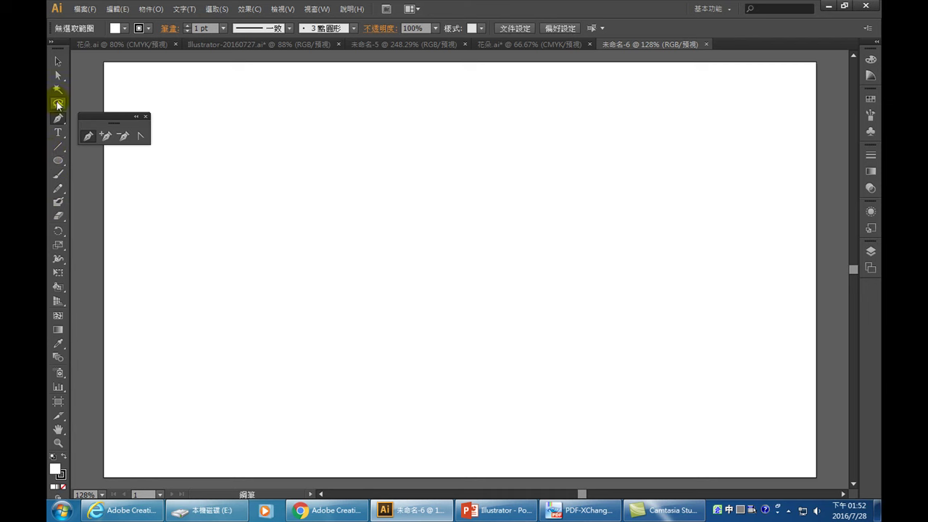
left_click(60, 220)
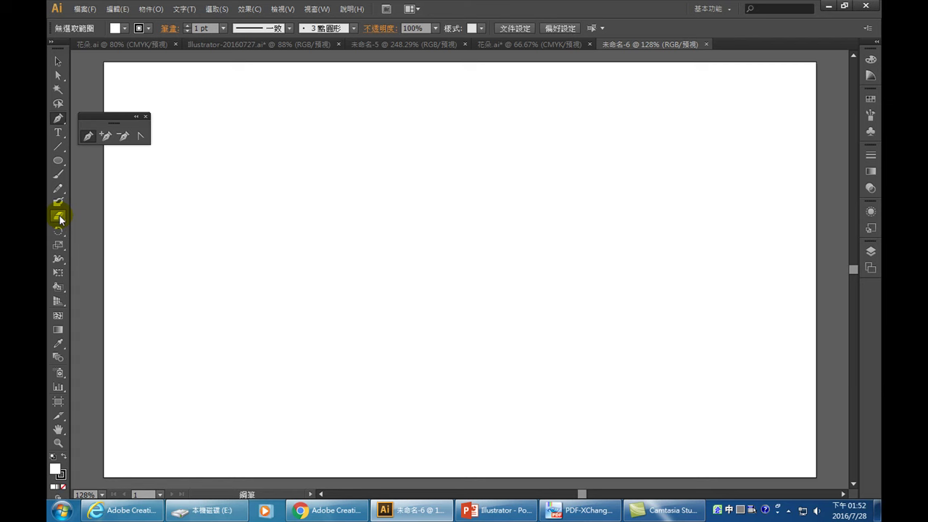
- Select the Ellipse tool and swap fill and stroke twice, ending with white fill and black stroke
left_click(56, 162)
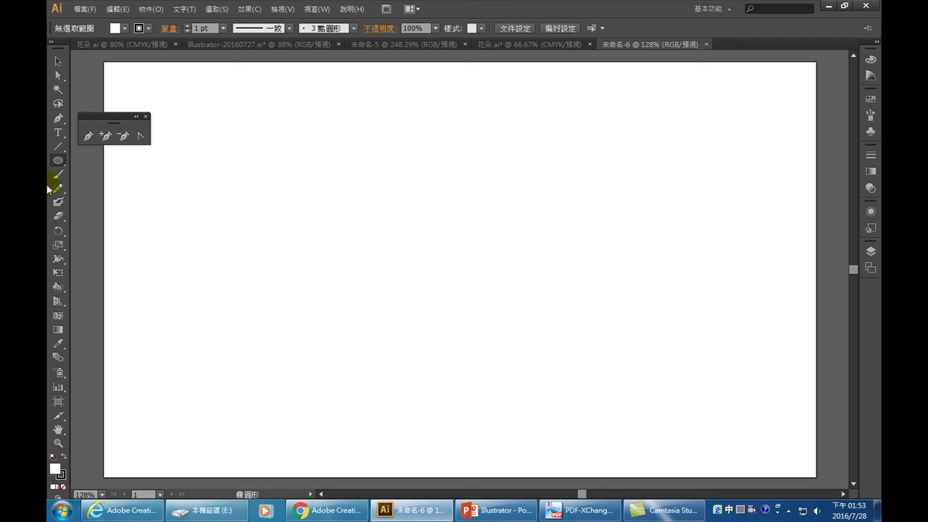
left_click(64, 456)
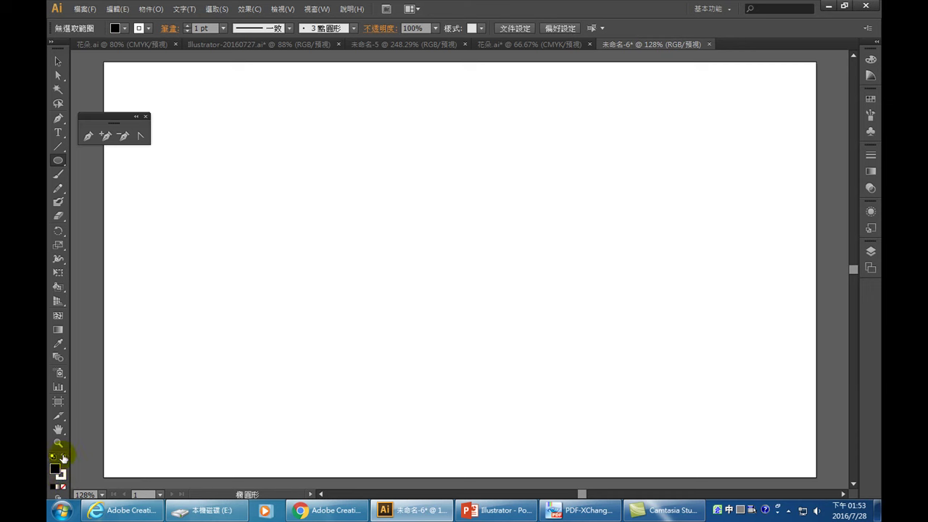
left_click(64, 456)
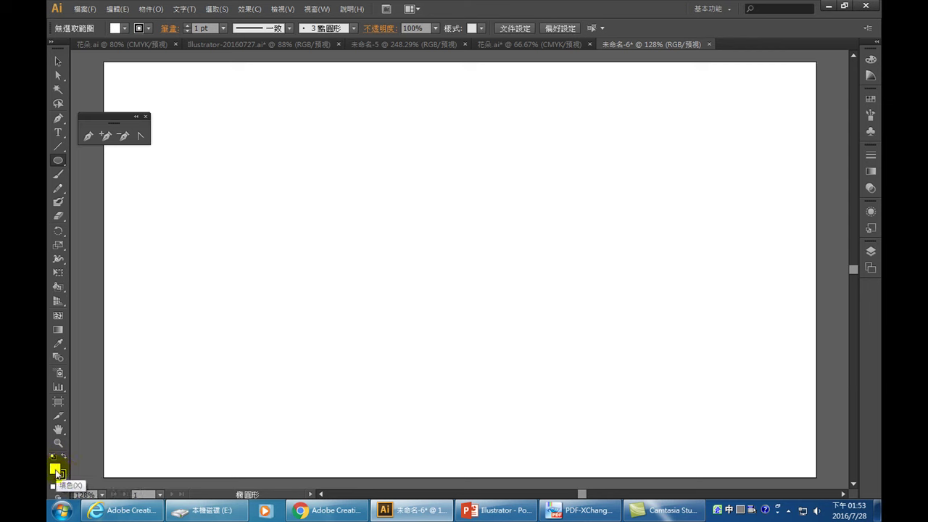
- Set the fill colour to deep red F90606 in the Color Picker
double_click(56, 472)
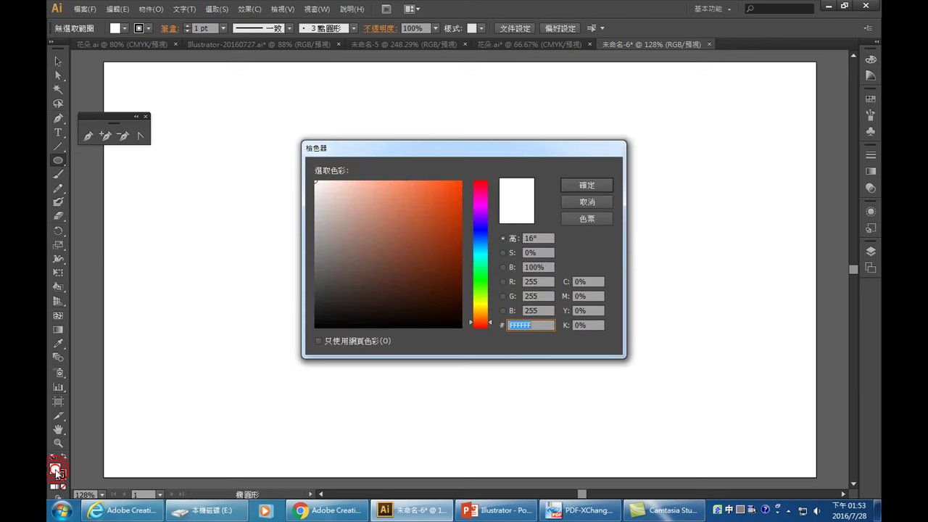
left_click(480, 186)
left_click(461, 180)
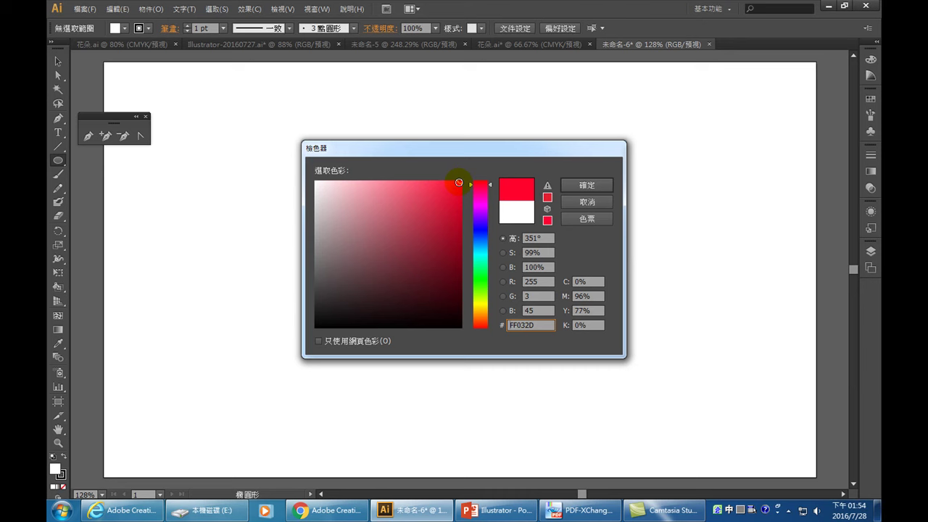
left_click_drag(481, 185, 491, 174)
left_click(459, 183)
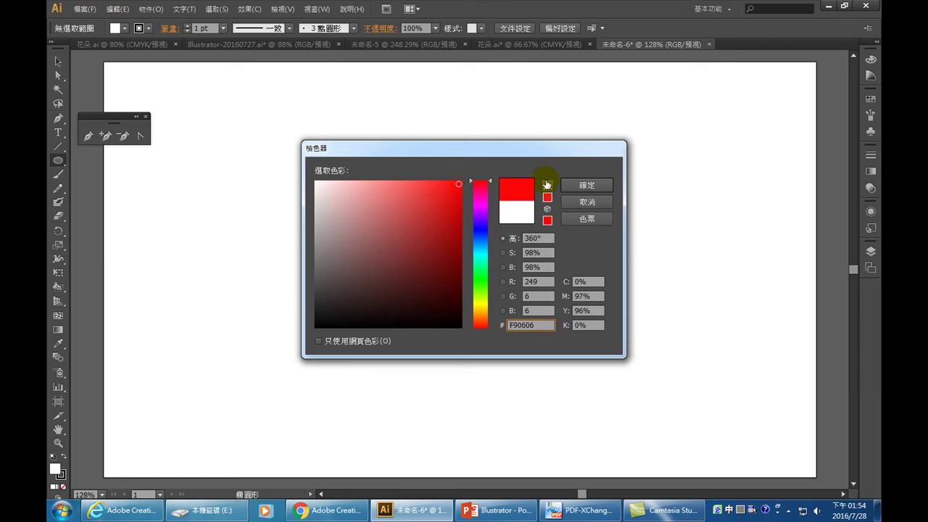
left_click(583, 183)
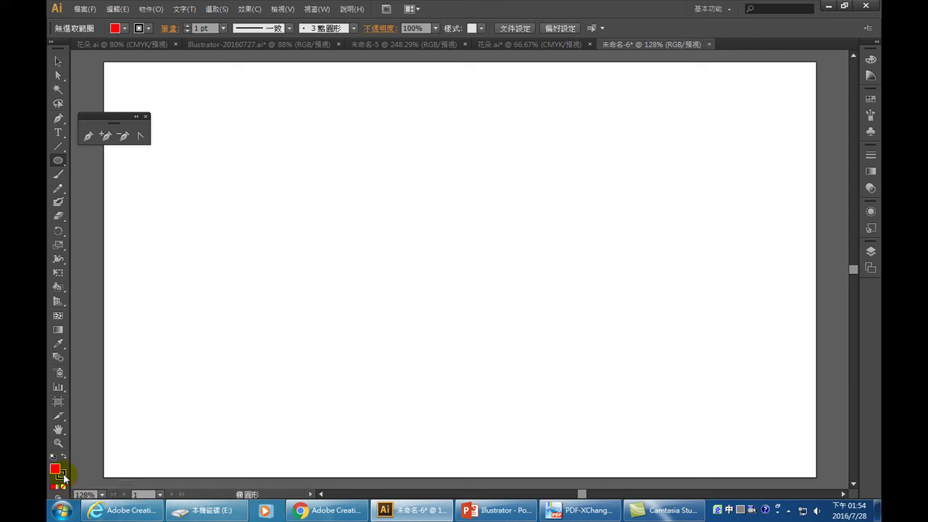
left_click(63, 477)
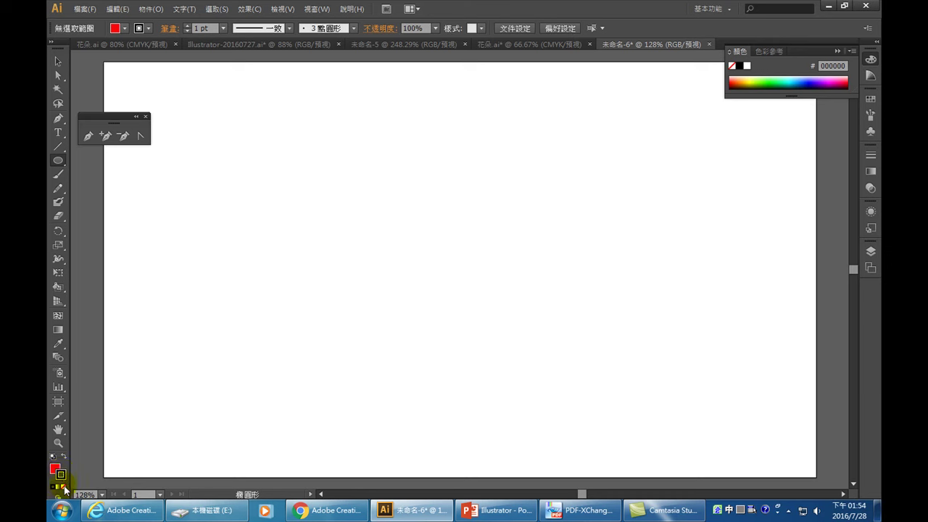
- Set the stroke to None, keeping the red fill
left_click(64, 486)
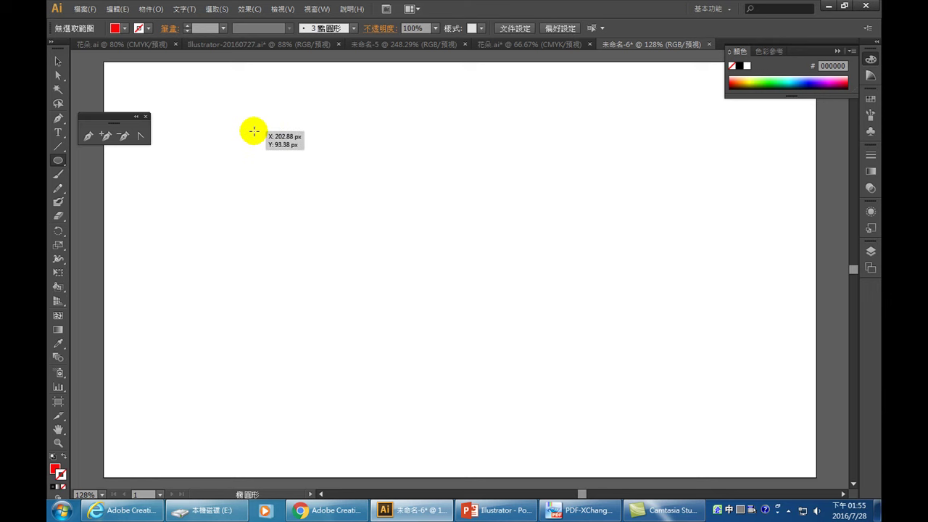
- Shift-drag a perfect red circle with no outline in the artboard's upper left
left_click_drag(237, 121, 390, 295)
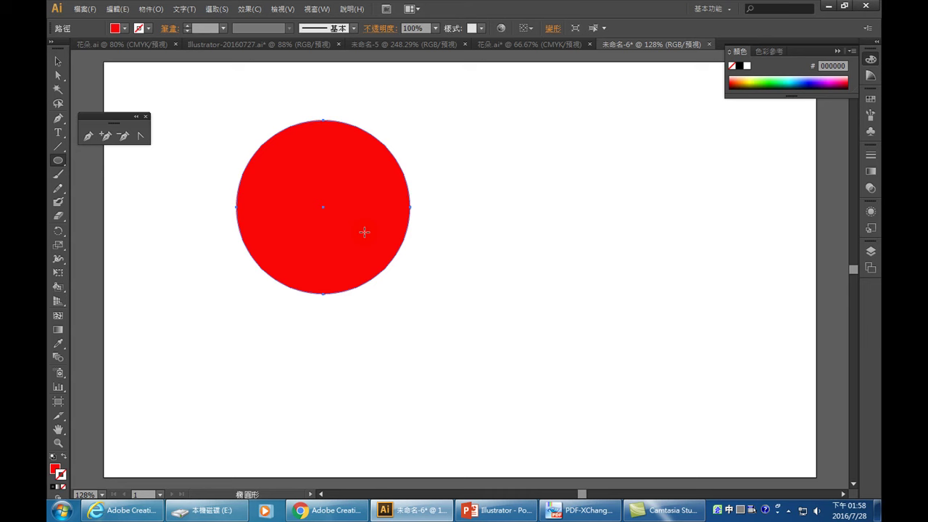
- Select the red circle and Alt-drag a copy about 234 px to the right
left_click(58, 61)
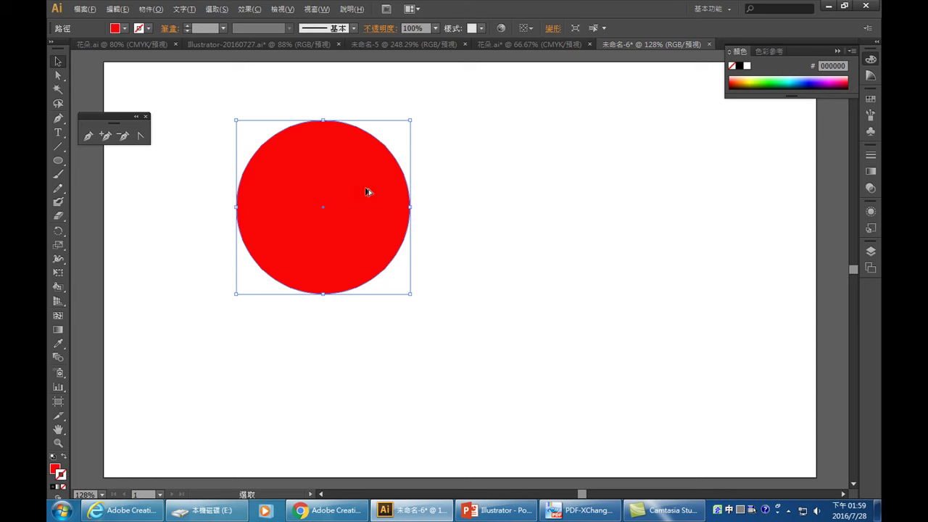
mouse_move(367, 192)
left_mouse_down()
mouse_move(540, 192)
mouse_move(543, 215)
mouse_move(550, 182)
mouse_move(535, 195)
mouse_move(536, 186)
mouse_move(540, 218)
mouse_move(542, 182)
mouse_move(539, 192)
left_mouse_up()
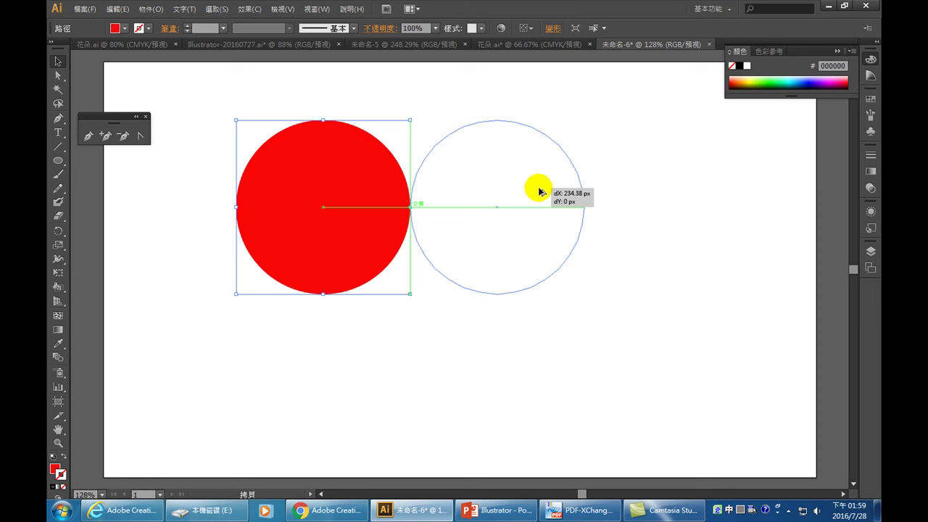
- Drop the copy beside the original, then Alt-drag a third circle level to its right
left_click_drag(538, 191, 540, 192)
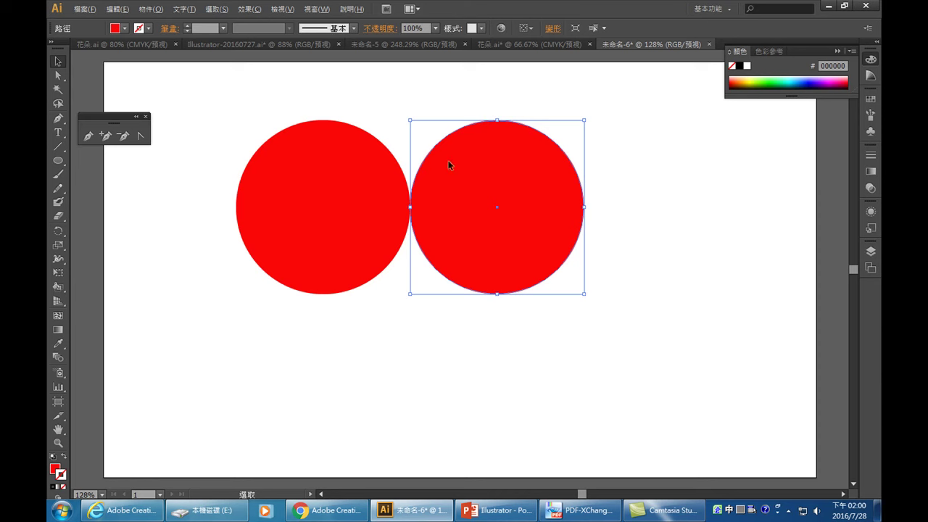
mouse_move(510, 201)
left_mouse_down()
mouse_move(592, 192)
mouse_move(694, 197)
left_mouse_up()
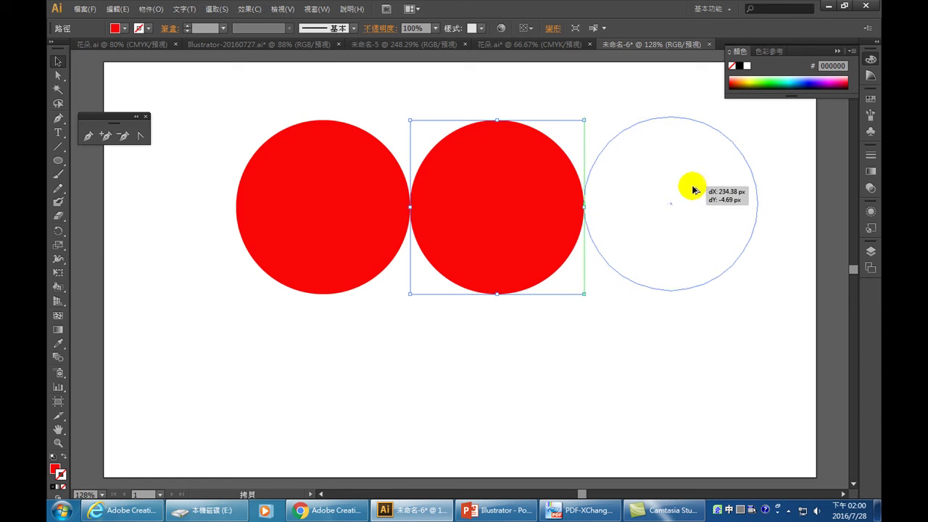
left_click_drag(693, 198, 694, 194)
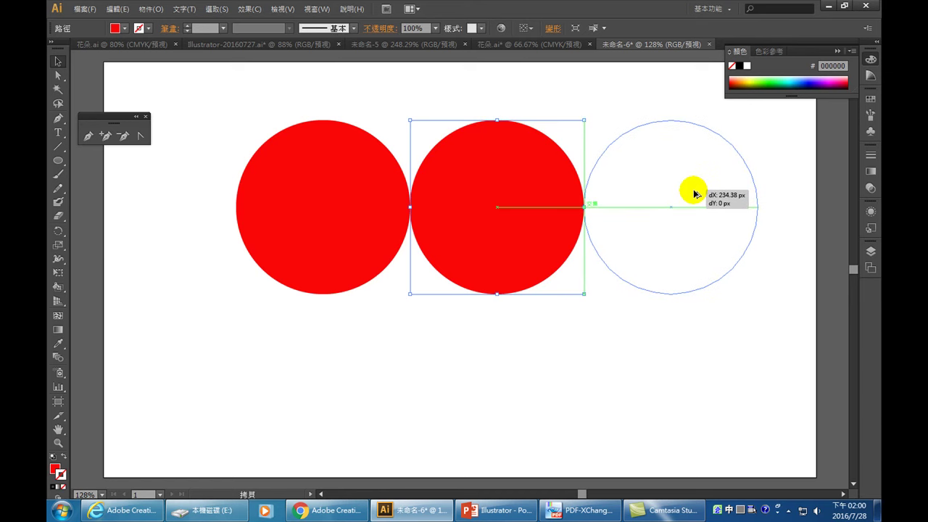
left_click_drag(694, 193, 694, 193)
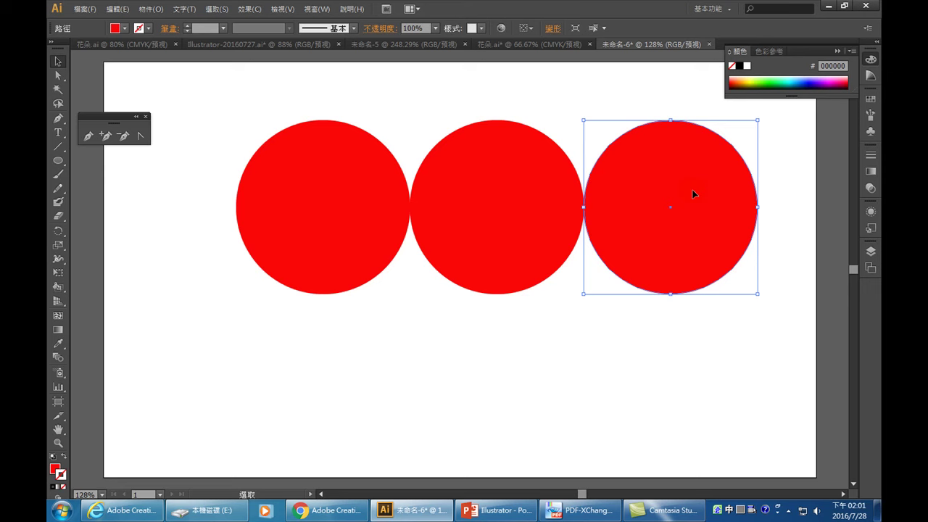
left_click(743, 171)
- Alt-drag a copy of the right red circle below the row, between the middle and right circles
left_click(58, 61)
left_click_drag(700, 234, 612, 385)
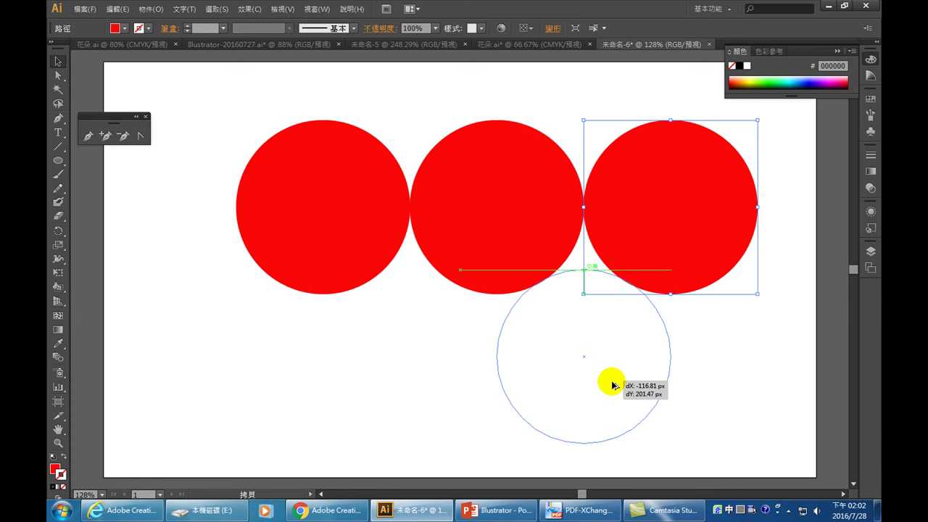
left_click_drag(613, 385, 613, 385)
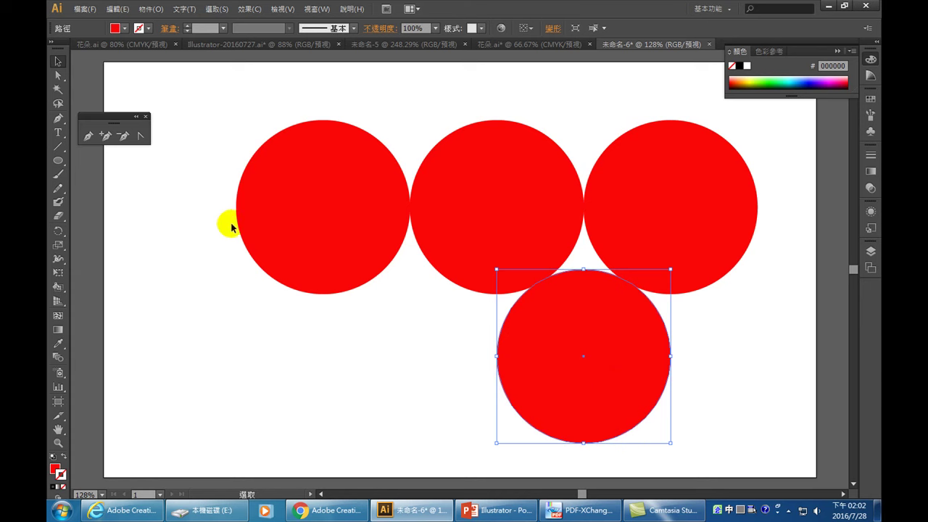
left_click(59, 444)
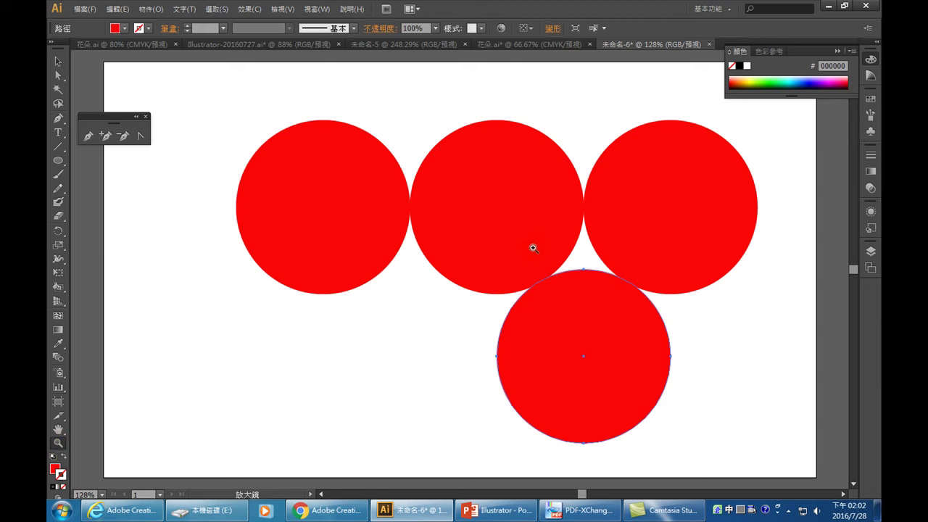
- Zoom into the joint and nudge the lower circle up until it touches both upper circles
left_click_drag(512, 219, 653, 320)
left_click(58, 61)
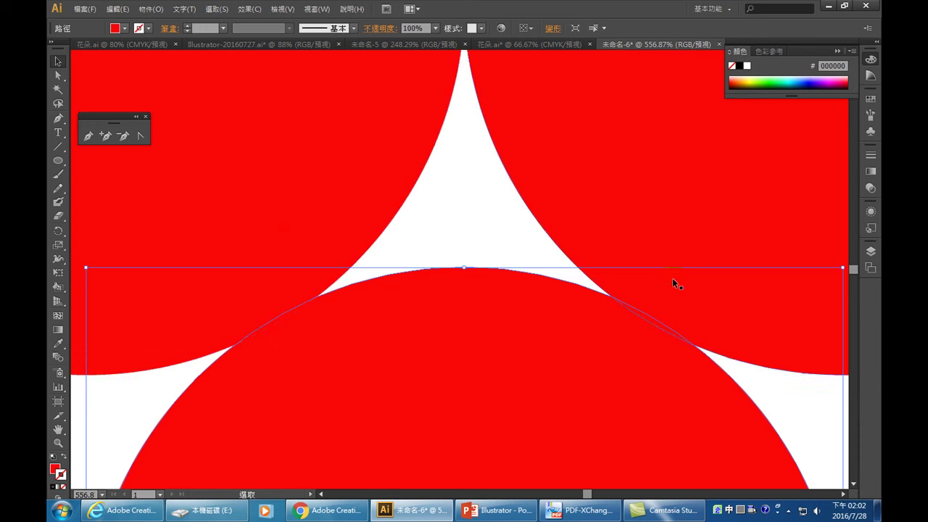
left_click_drag(444, 329, 445, 339)
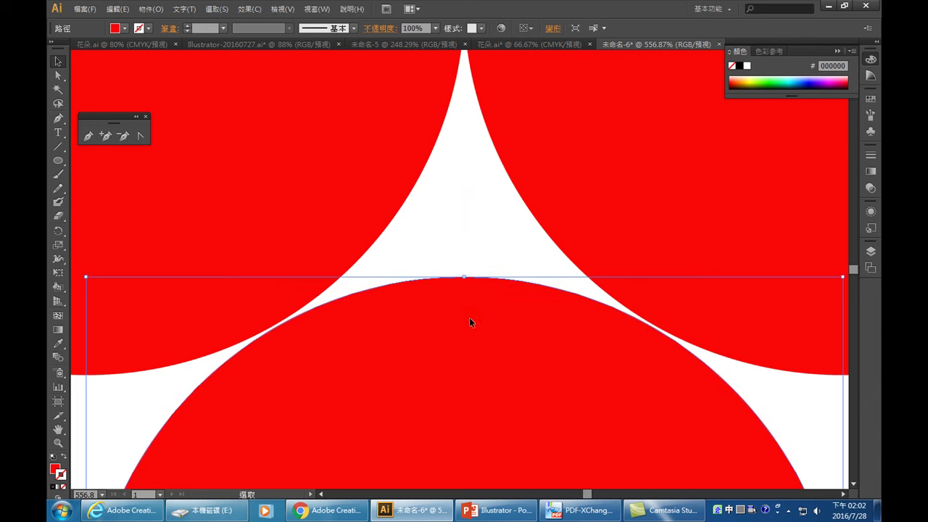
left_click_drag(469, 317, 473, 330)
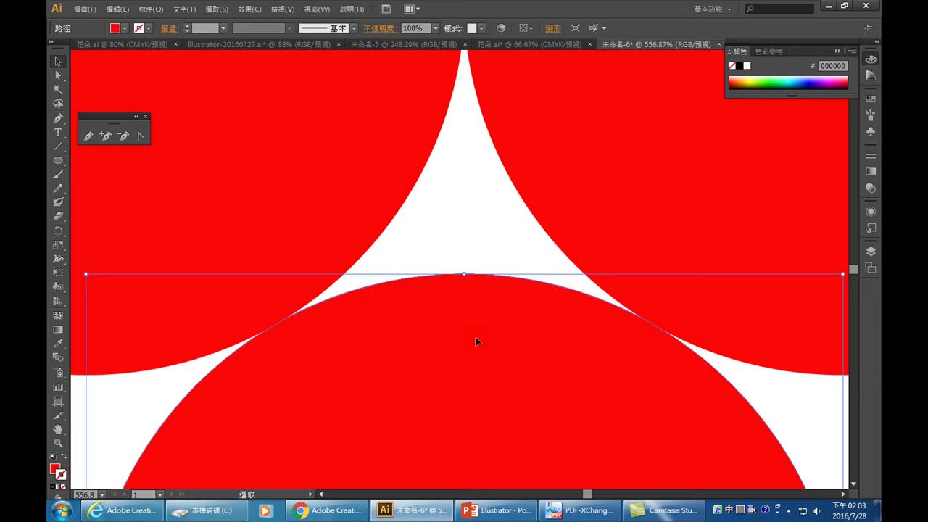
key("ctrl+minus")
key("ctrl+minus")
key("ctrl+minus")
key("ctrl+minus")
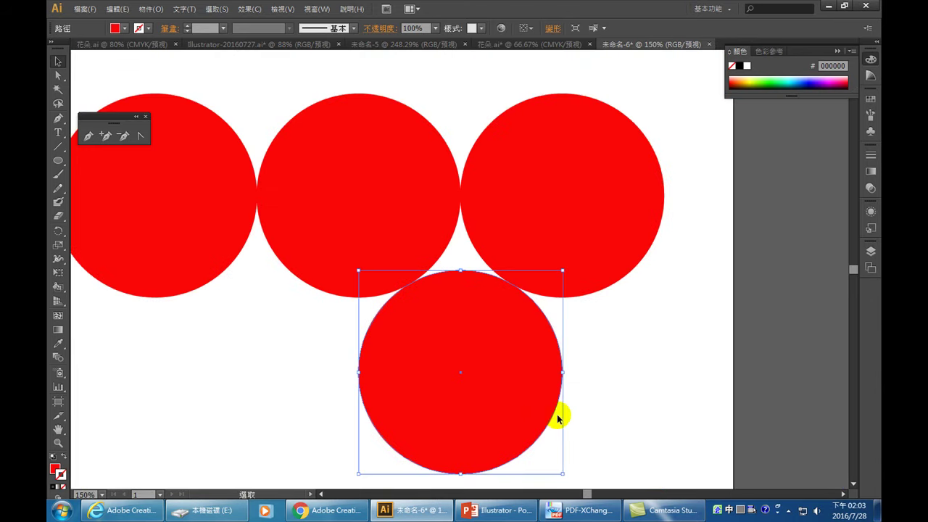
- Copy the lower circle to its left, level with it, forming three circles over two
left_click_drag(511, 404, 308, 401)
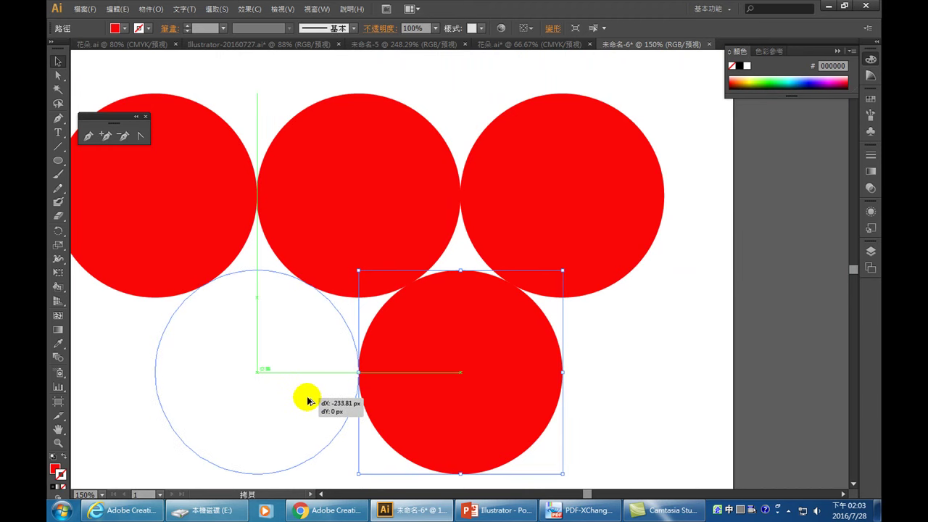
mouse_move(308, 401)
left_mouse_down()
mouse_move(355, 396)
mouse_move(305, 404)
left_mouse_up()
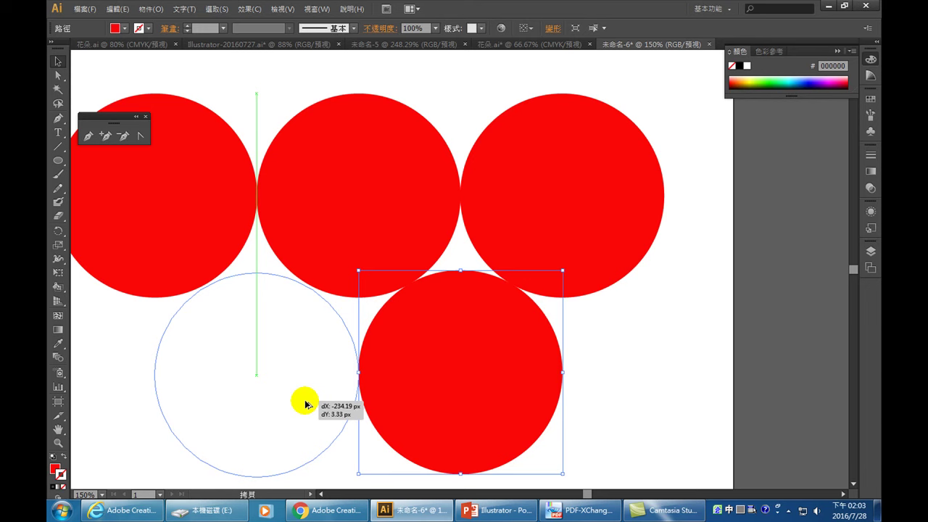
left_click_drag(306, 404, 306, 399)
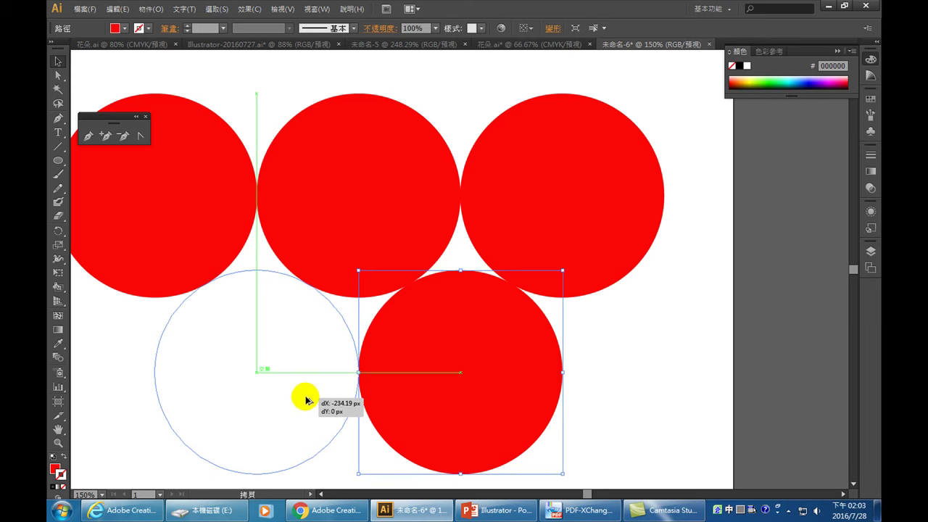
left_click_drag(306, 400, 306, 399)
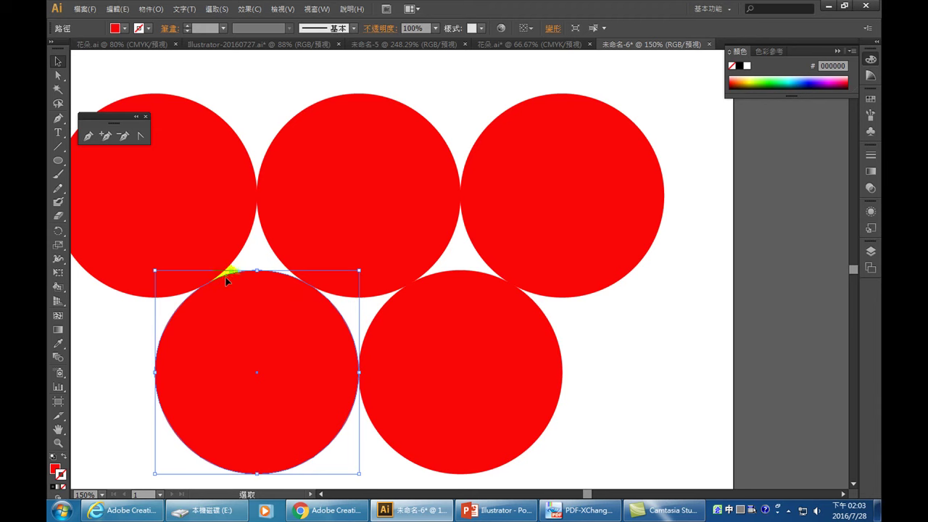
key("ctrl+minus")
key("ctrl+minus")
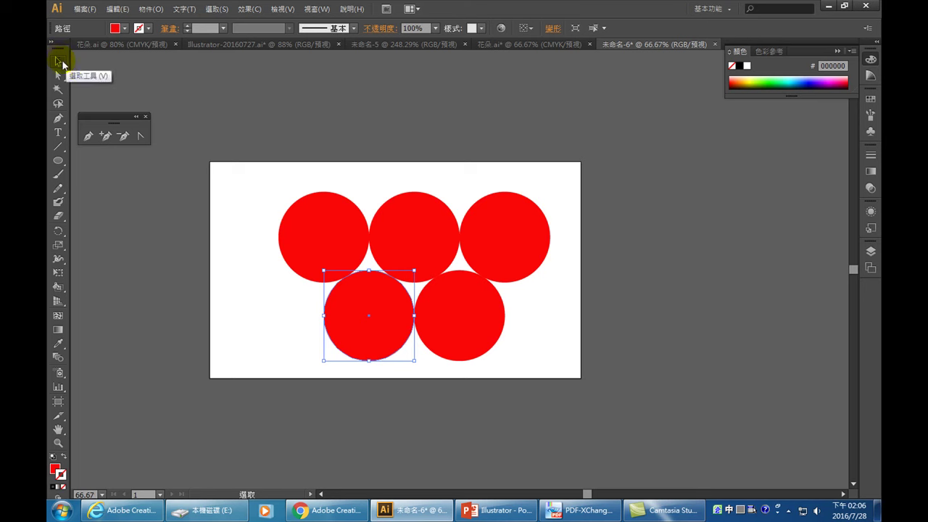
- Select all five red circles and group them with Ctrl+G
left_click_drag(350, 188, 468, 294)
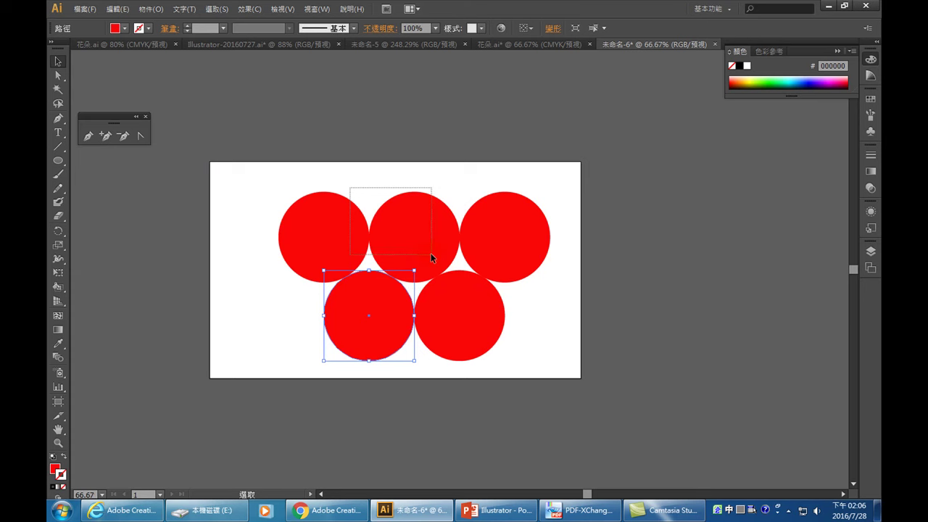
left_click_drag(468, 290, 479, 290)
left_click_drag(479, 289, 479, 290)
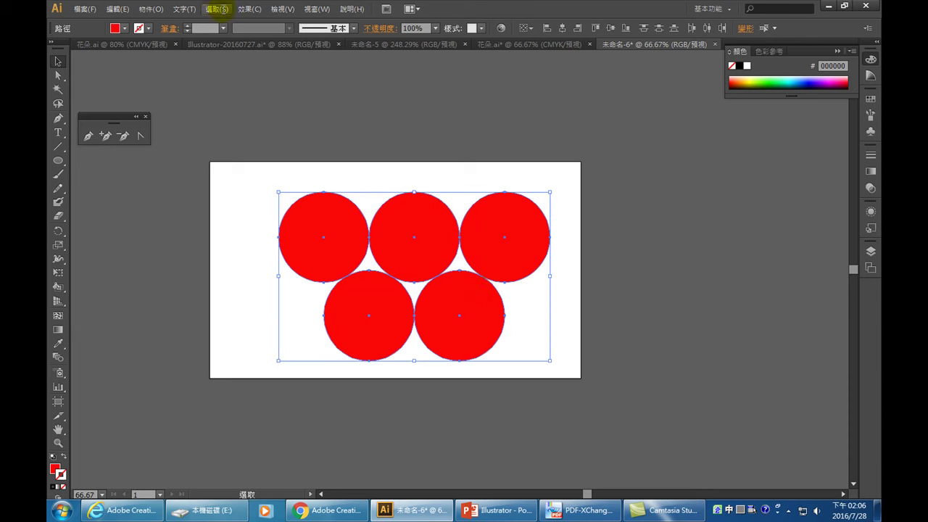
left_click(198, 93)
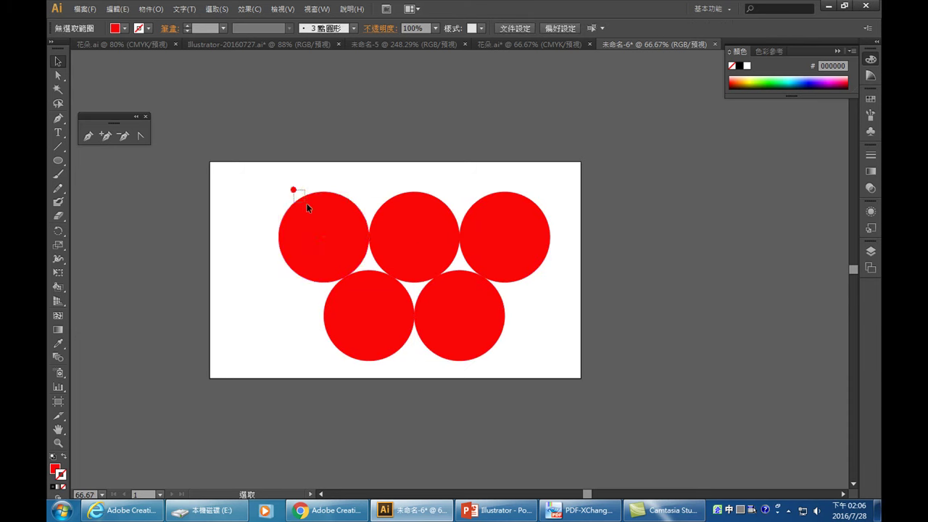
left_click(312, 213)
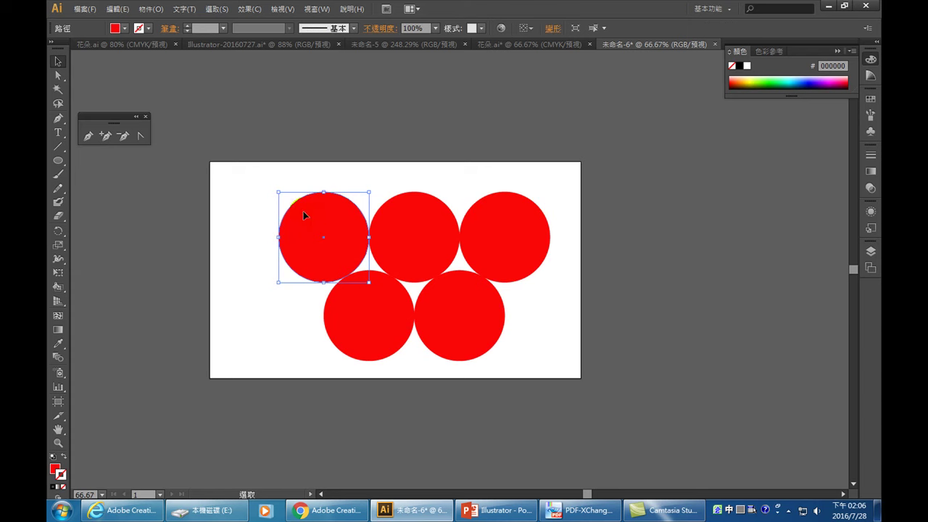
mouse_move(308, 174)
left_mouse_down()
mouse_move(486, 315)
mouse_move(507, 317)
left_mouse_up()
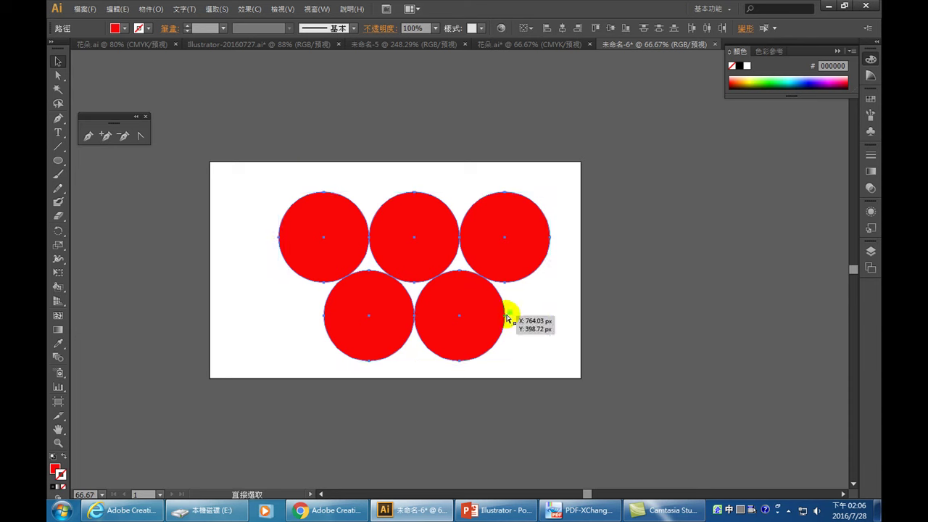
key("ctrl+g")
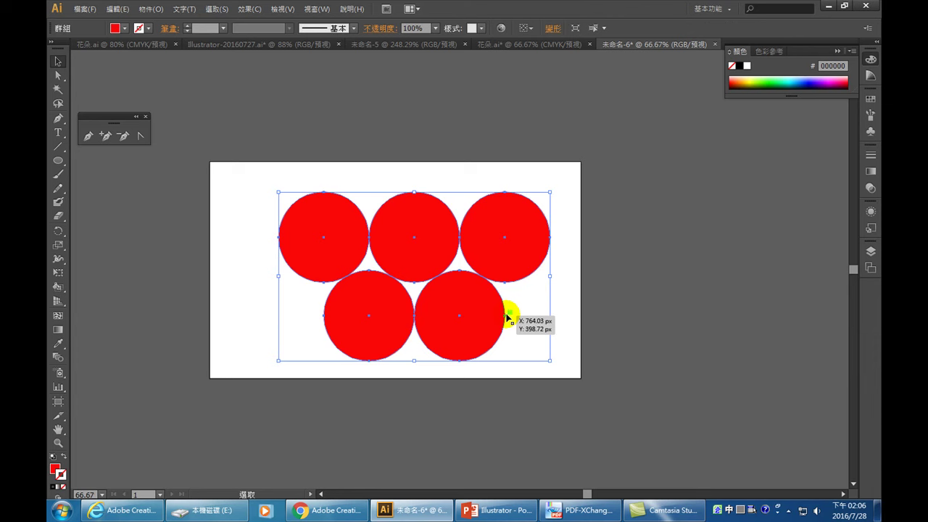
- Shrink the circle group and nudge it into the artboard's top-left corner
left_click_drag(550, 360, 289, 204)
left_click(327, 216)
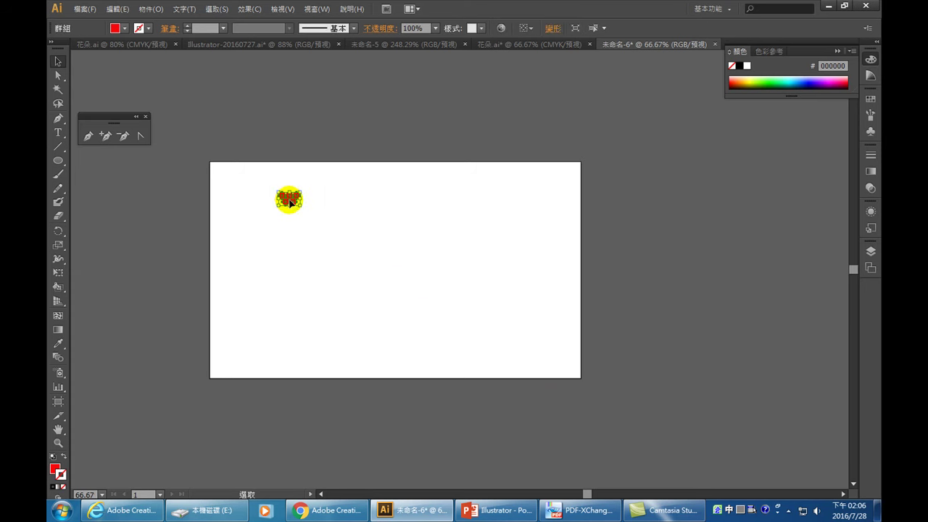
key("Left")
key("Left")
key("Left")
key("Left")
key("Left")
key("Left")
key("Left")
key("Left")
key("Left")
key("Left")
key("Left")
key("Left")
key("Left")
key("Left")
key("Left")
key("Left")
key("Left")
key("Left")
key("Left")
key("Left")
key("Left")
key("Left")
key("Left")
key("Left")
key("Left")
key("Left")
key("Left")
key("Left")
key("Left")
key("Left")
key("Up")
key("Up")
key("Up")
key("Up")
key("Up")
key("Up")
key("Up")
key("Up")
key("Up")
key("Up")
key("Up")
key("Up")
key("Up")
key("Up")
key("Up")
key("Up")
key("Up")
key("Up")
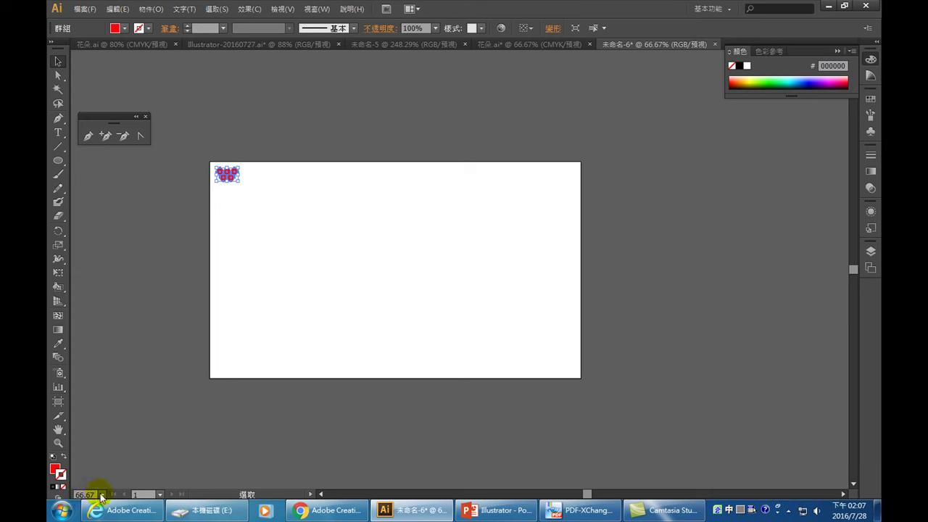
- Set the zoom to 符合螢幕 (Fit on Screen) so the whole artboard fills the window
left_click(102, 495)
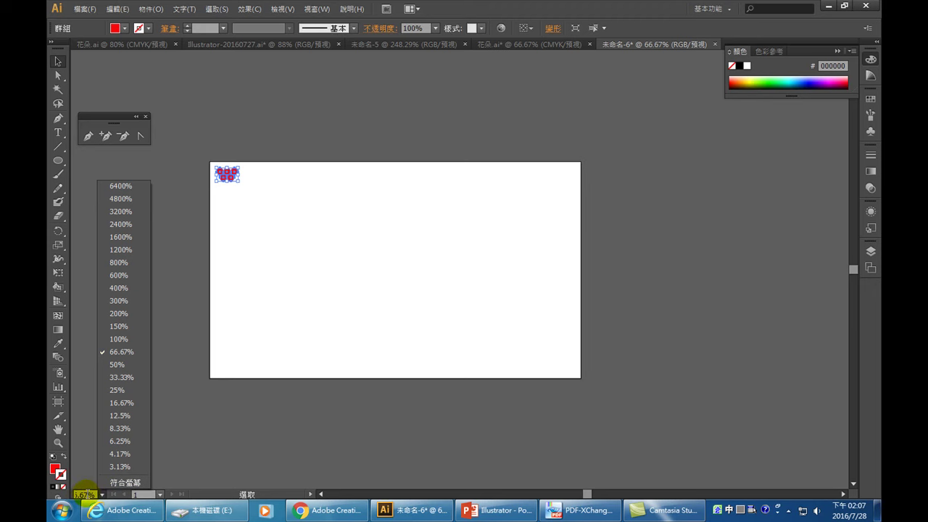
left_click(125, 482)
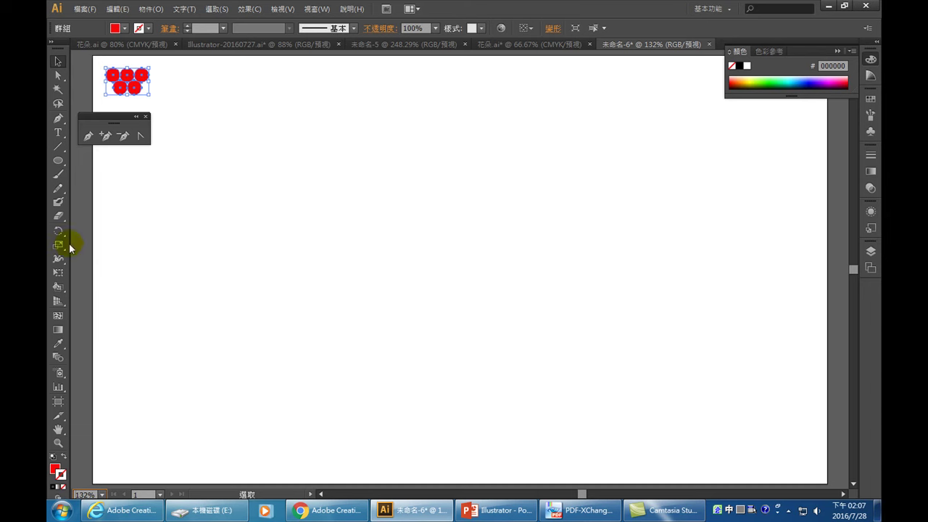
left_click_drag(57, 164, 107, 224)
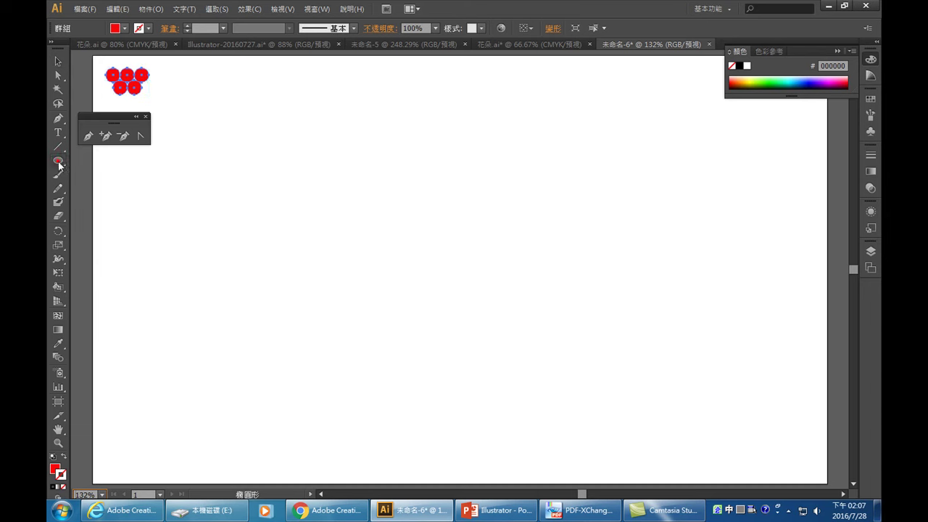
- Create a red 3-sided polygon with 50 px radius near the artboard's middle
left_click_drag(108, 223, 107, 208)
left_click(377, 207)
double_click(464, 252)
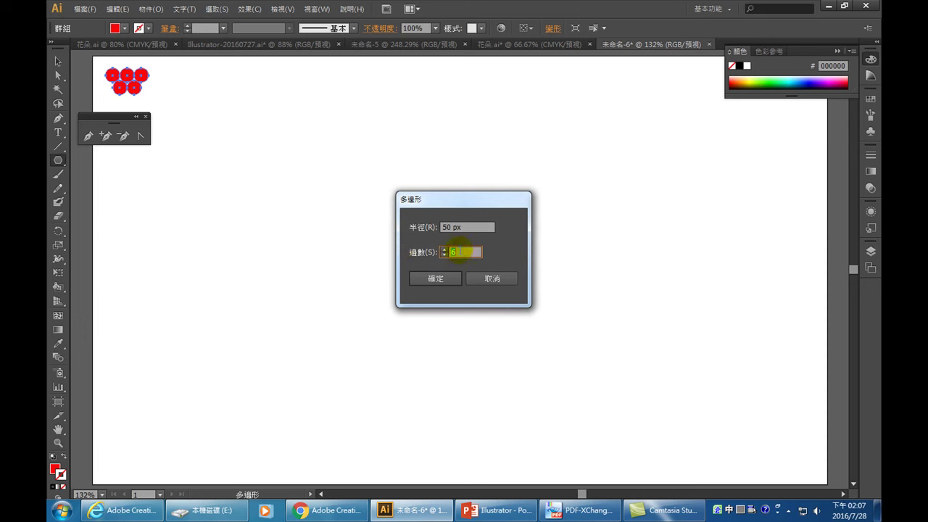
type("3")
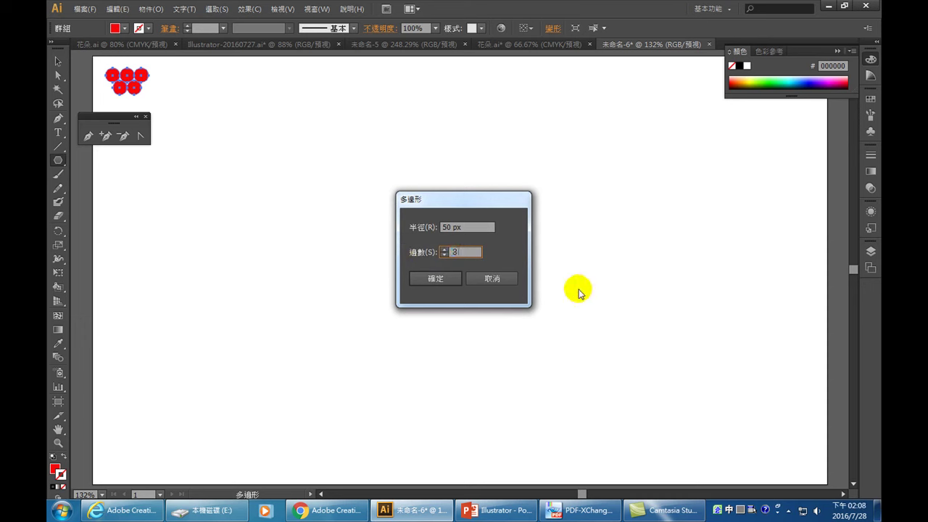
key("BackSpace")
type("3")
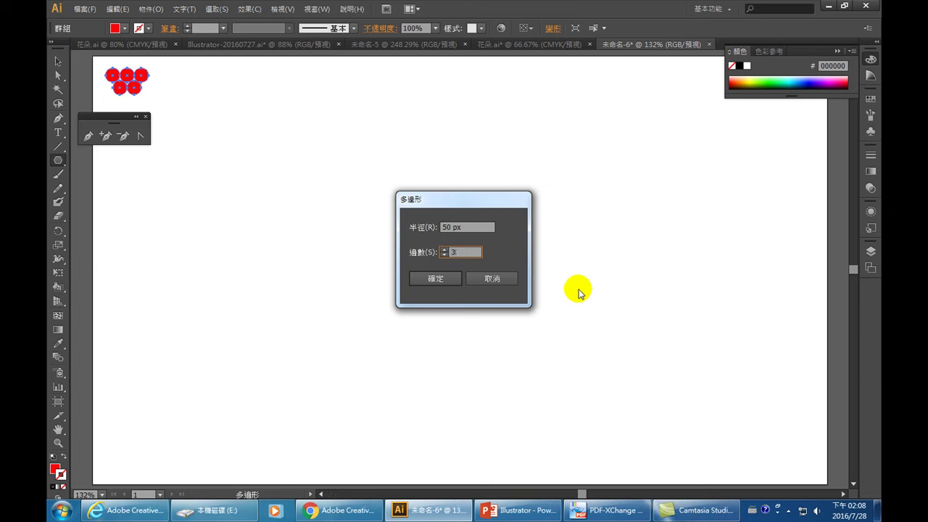
left_click(439, 280)
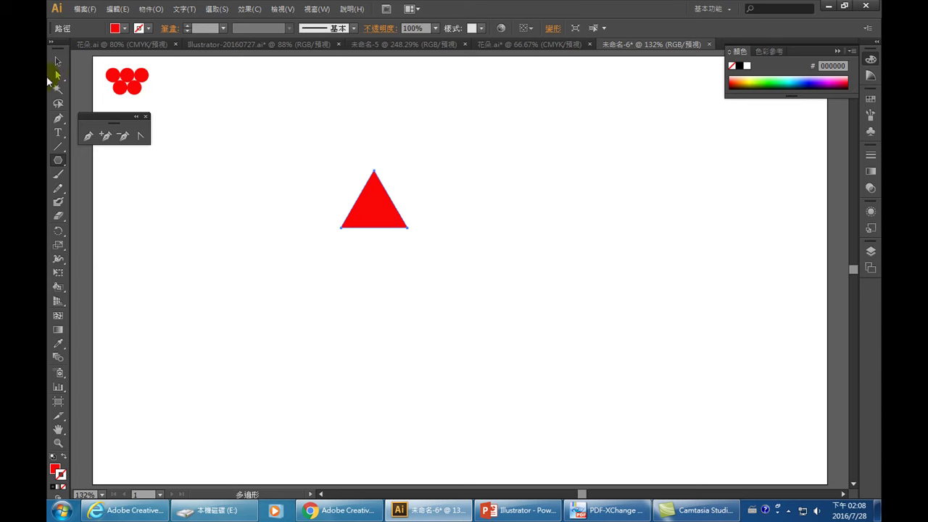
- Duplicate the triangle directly below and rotate the copy 180° to complete a diamond
left_click(53, 62)
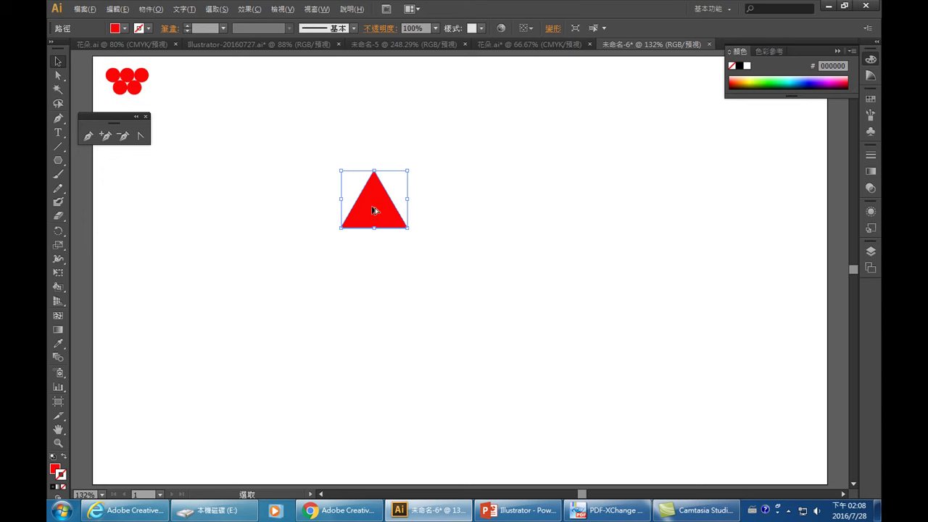
left_click(343, 202)
left_click_drag(374, 196, 375, 252)
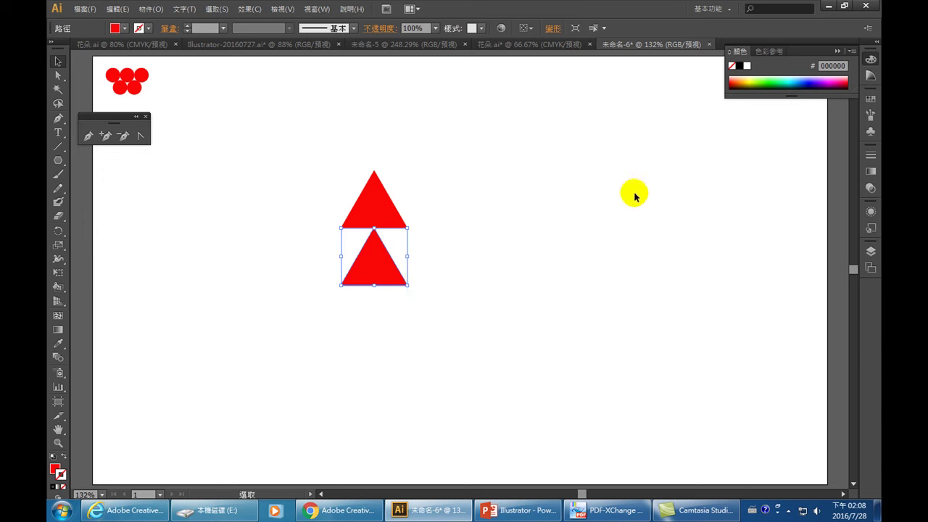
left_click_drag(412, 287, 319, 230)
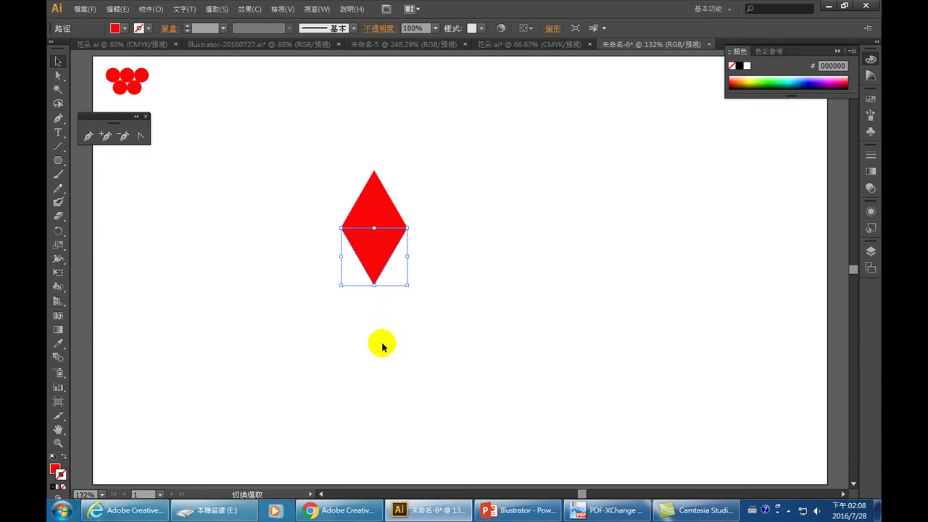
left_click(464, 305)
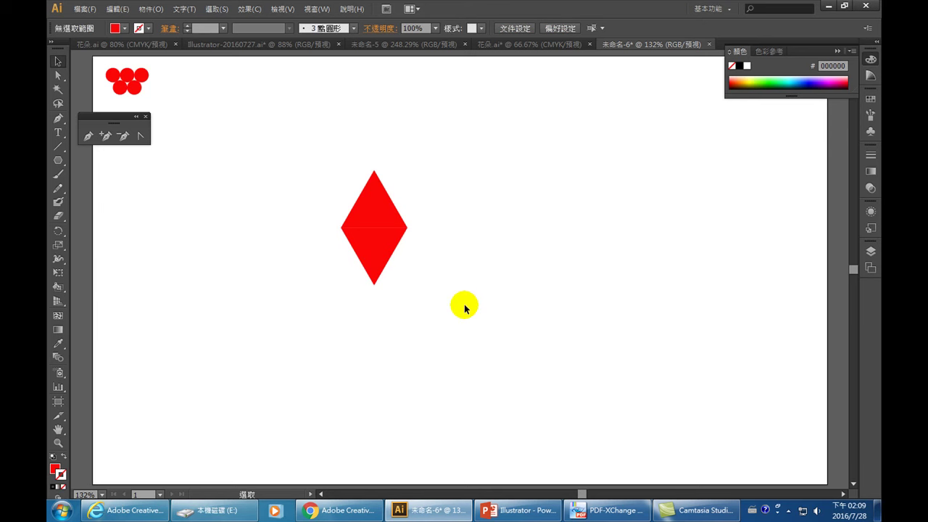
- Group both triangles into one diamond and confirm it selects as a single object
left_click_drag(332, 209, 356, 247)
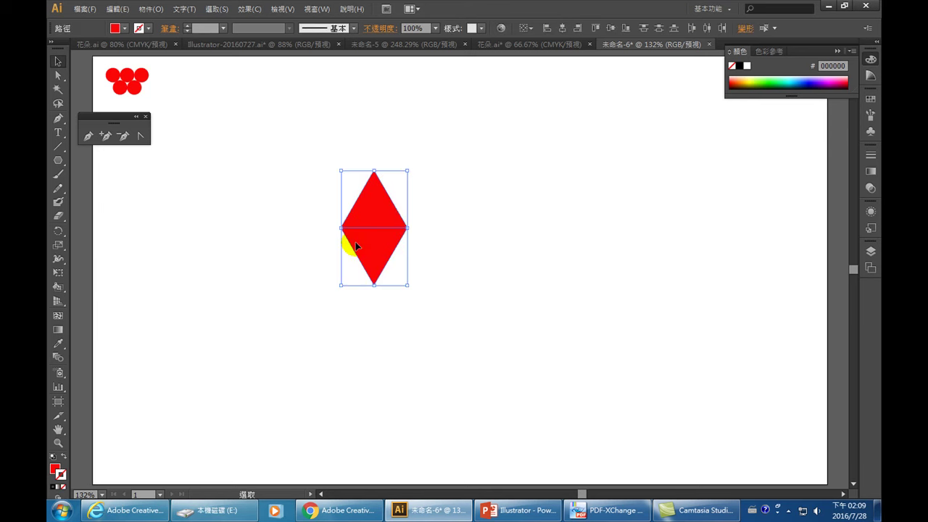
key("ctrl+g")
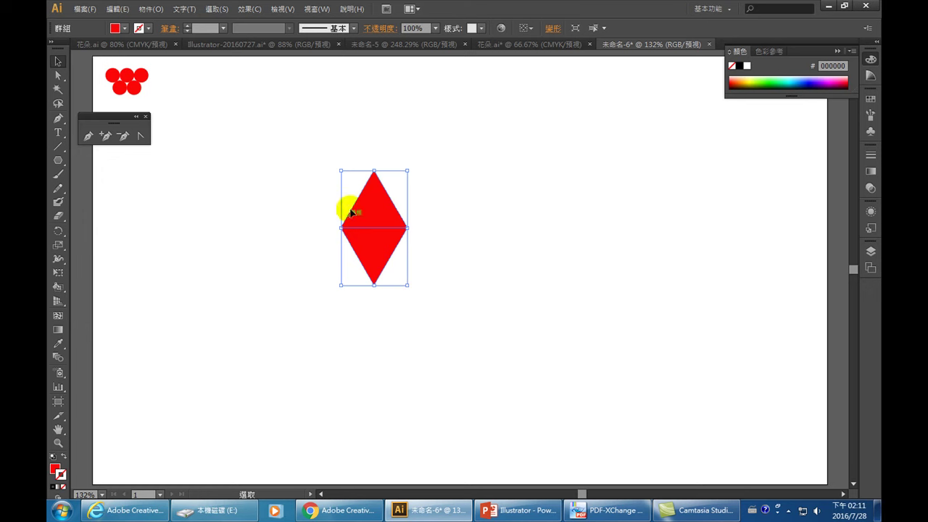
left_click(445, 253)
left_click(375, 228)
left_click(488, 280)
left_click(375, 255)
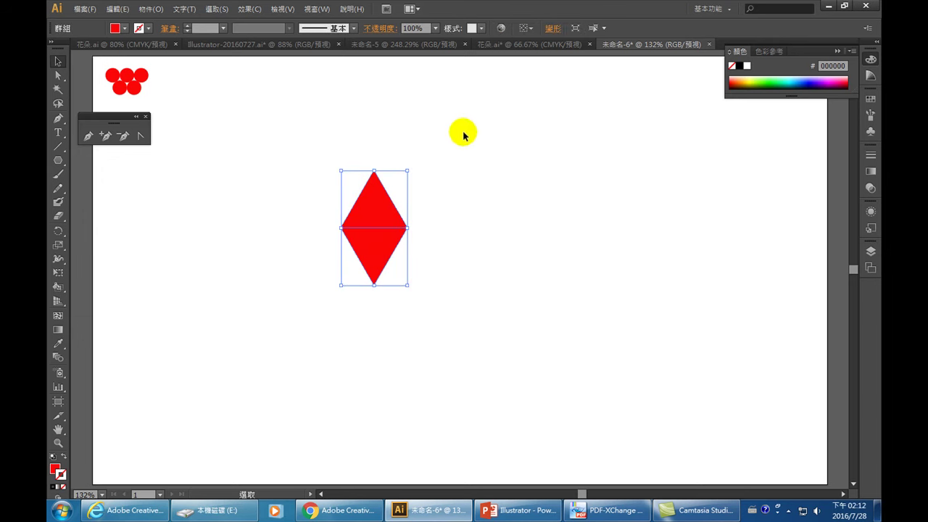
left_click(460, 311)
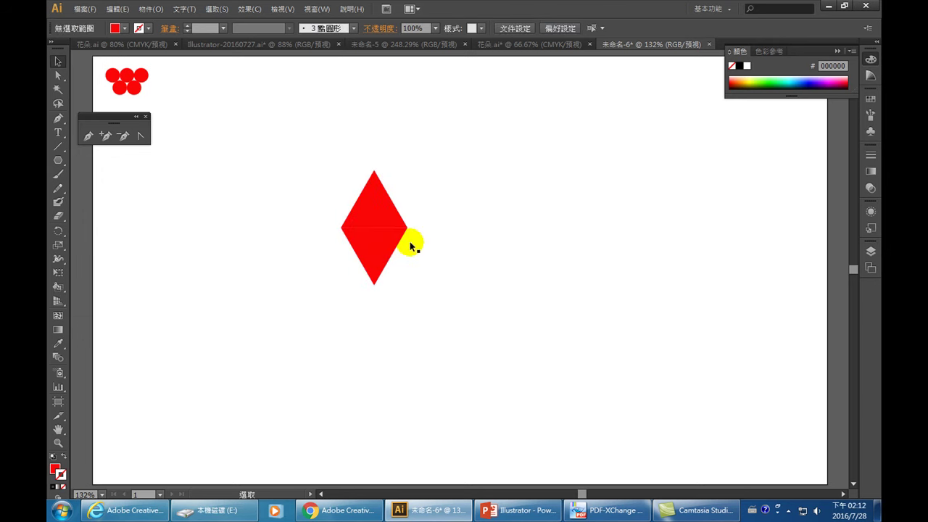
left_click(374, 212)
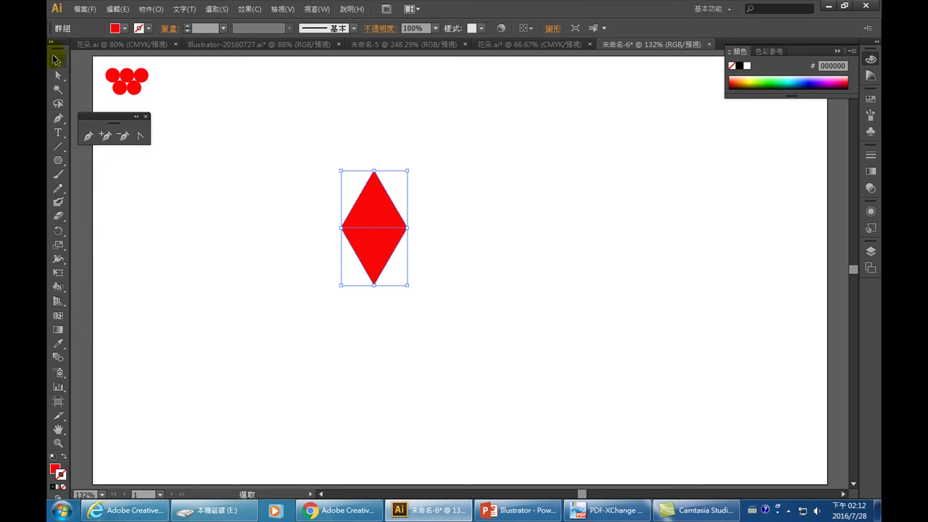
key("ctrl+c")
- Duplicate the diamond below and rotate the copy about 60° into a slanted parallelogram
left_click_drag(369, 219, 372, 333)
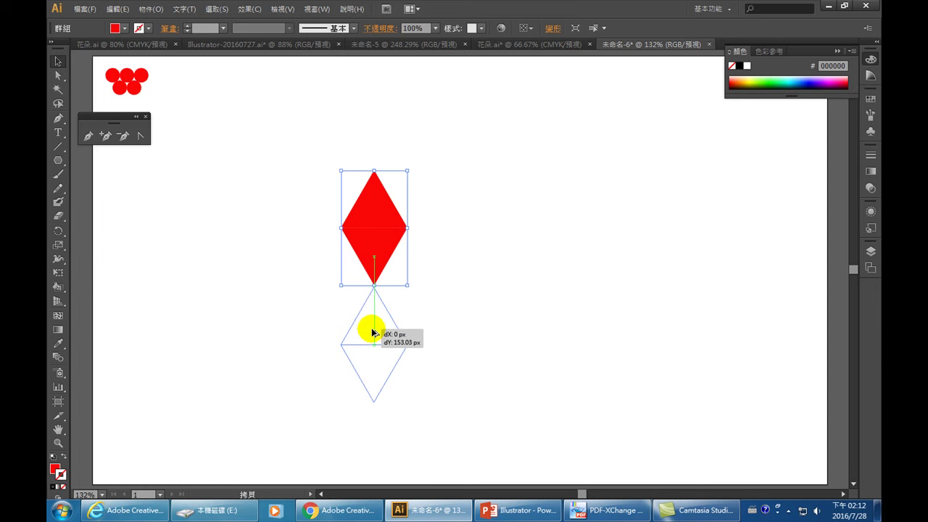
left_click_drag(372, 332, 373, 332)
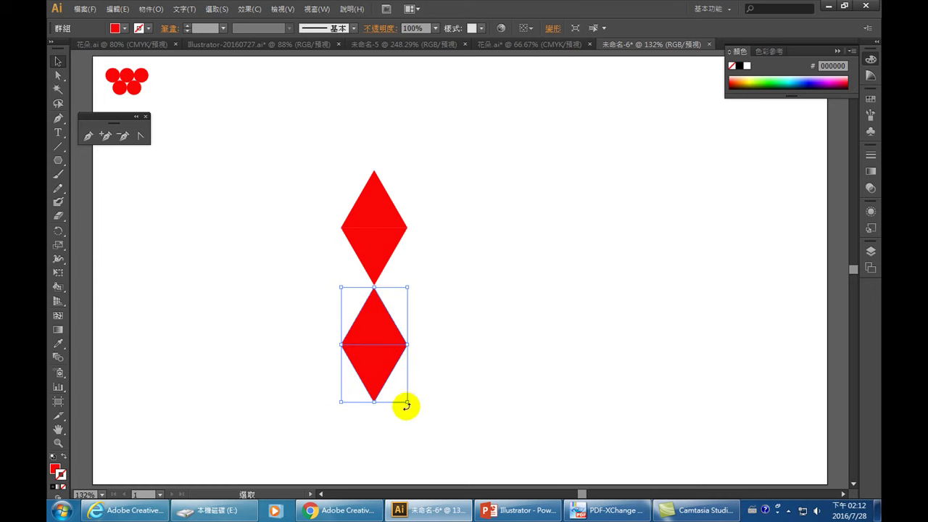
left_click_drag(412, 404, 347, 391)
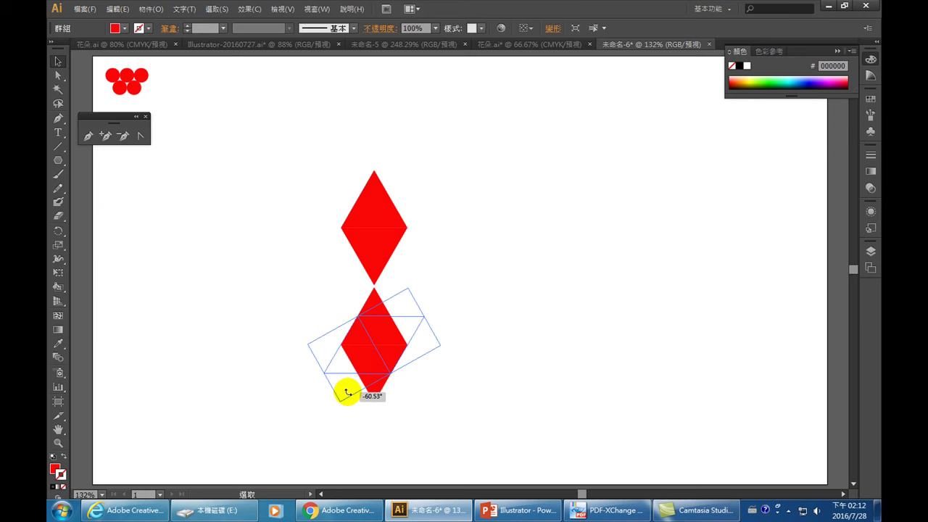
left_click_drag(347, 392, 349, 394)
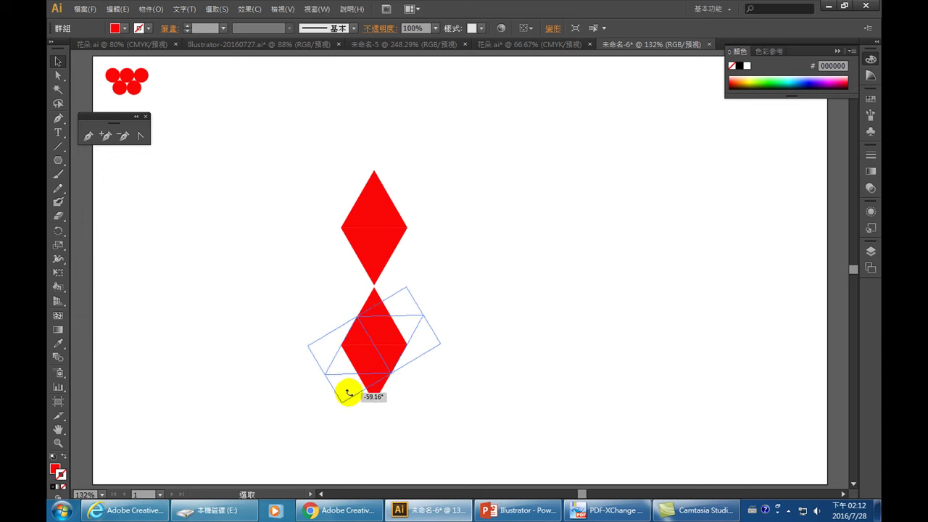
left_click_drag(348, 393, 347, 393)
left_click_drag(347, 393, 348, 394)
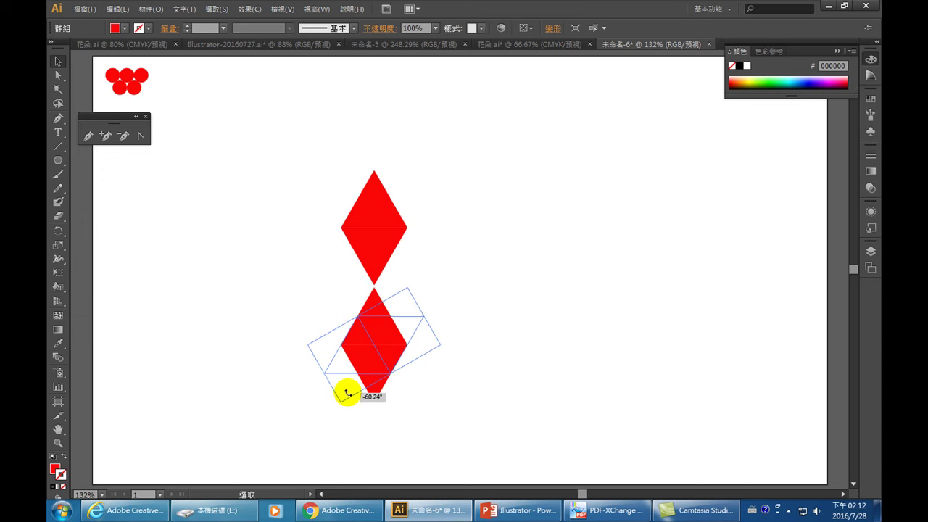
left_click_drag(348, 393, 348, 394)
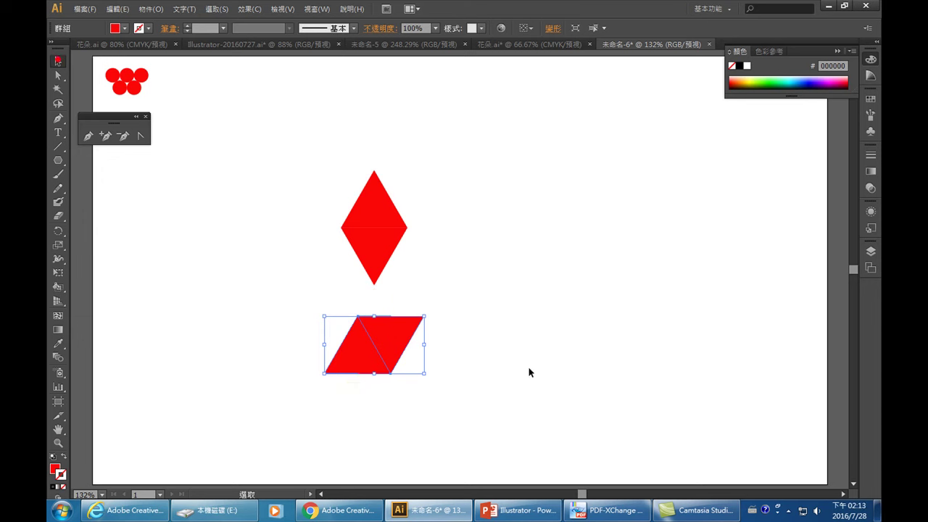
- Move the parallelogram so its corner touches the diamond's bottom point on the left
left_click(542, 352)
mouse_move(399, 353)
left_mouse_down()
mouse_move(335, 312)
mouse_move(344, 316)
left_mouse_up()
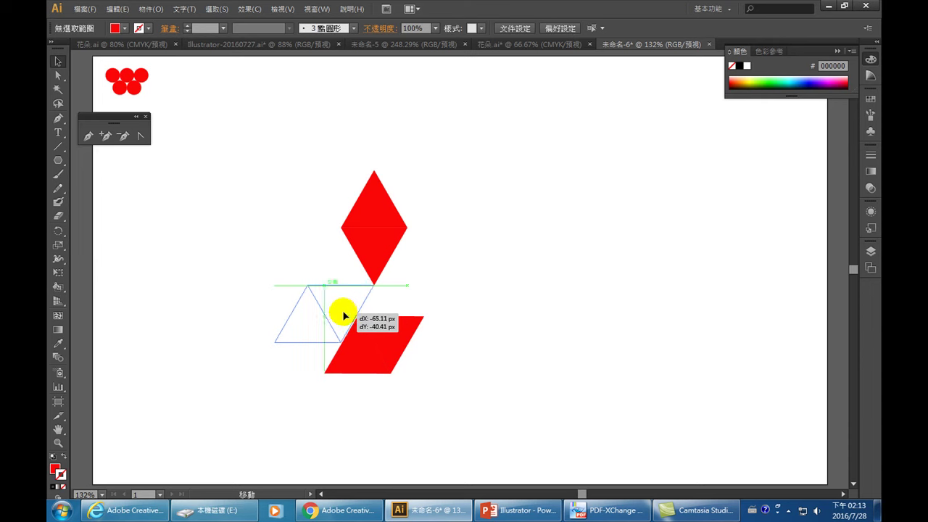
left_click_drag(344, 316, 344, 316)
left_click(437, 358)
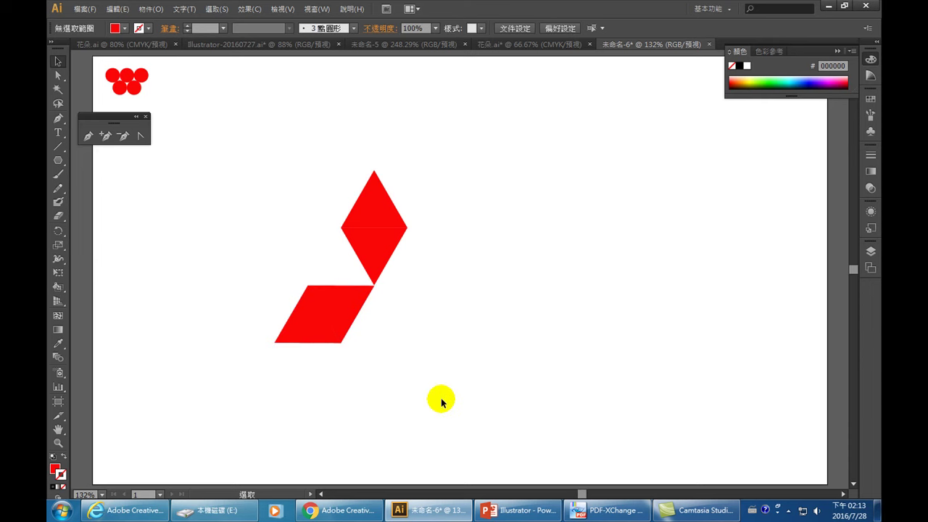
left_click(333, 298)
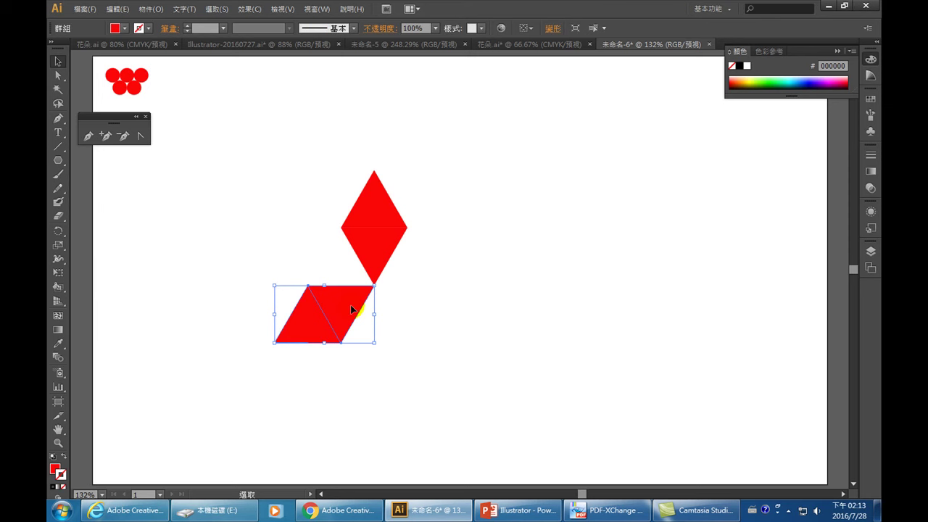
- Copy the parallelogram rightward, flip it horizontally, and place it beside the left piece
left_click_drag(351, 309, 502, 329)
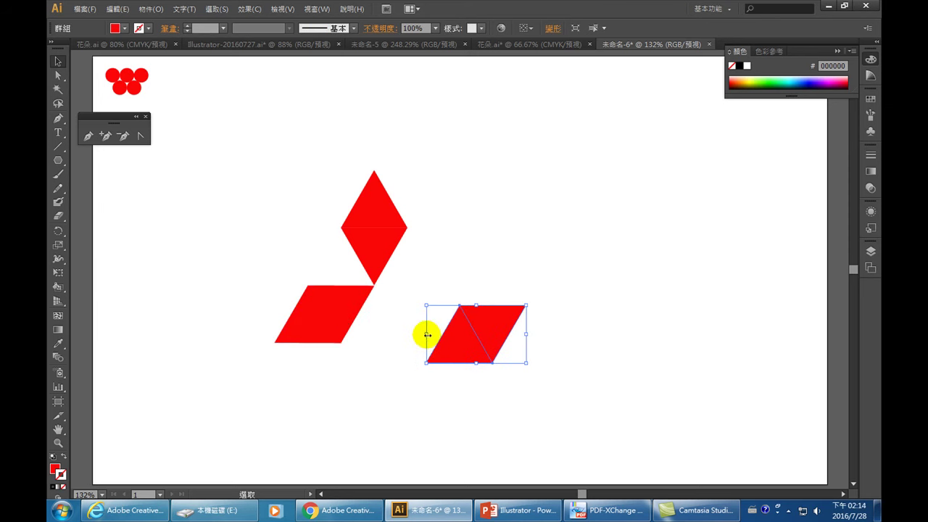
left_click_drag(428, 335, 599, 368)
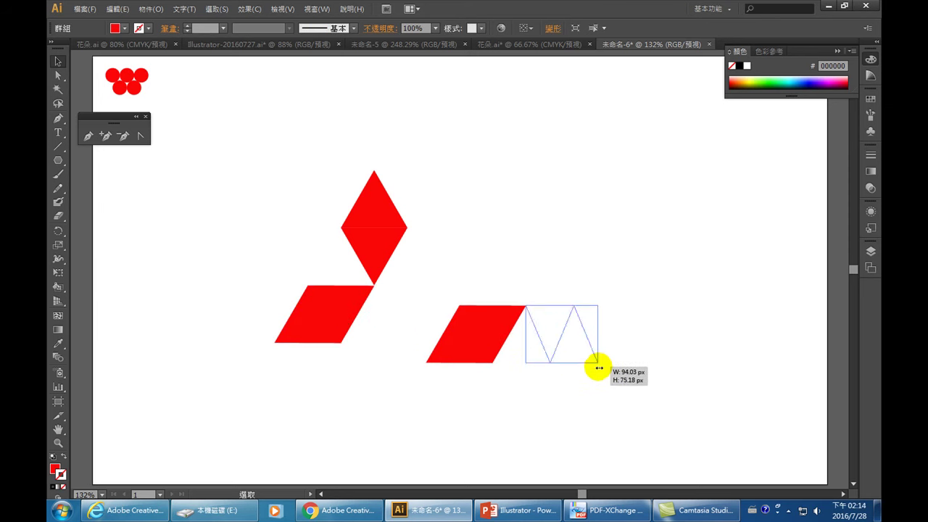
left_click_drag(599, 367, 445, 315)
left_click(540, 379)
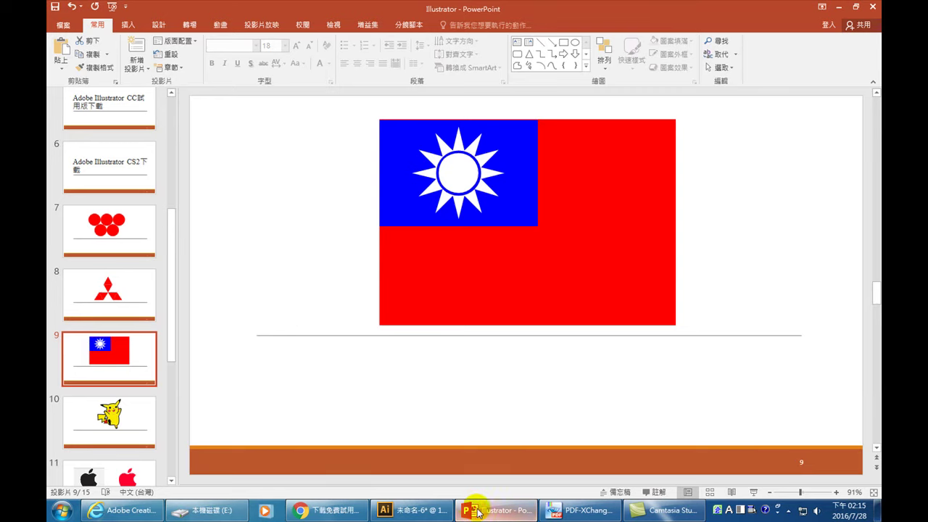
- Bring Google Chrome, showing Adobe's Taiwan downloads page, to the front
left_click(323, 510)
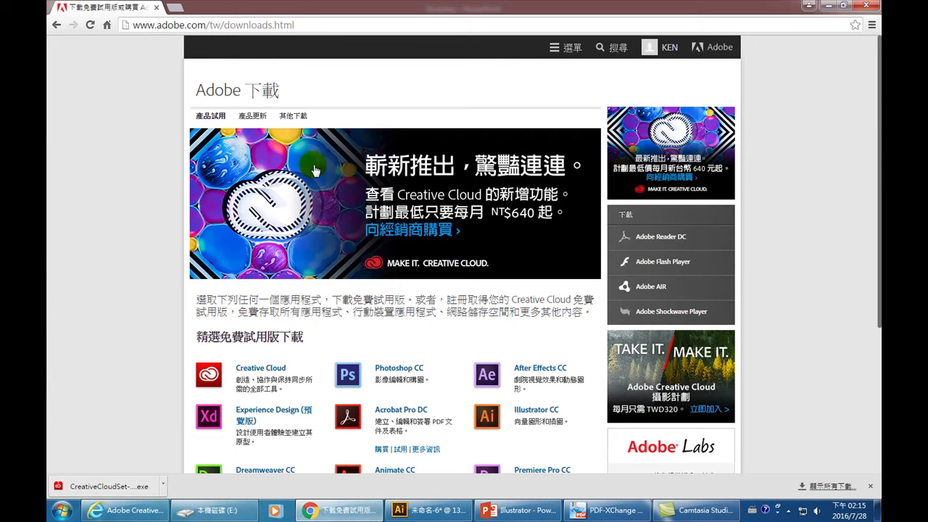
- Go back to the Google homepage and search for 'adobe illustrator download'
left_click(56, 25)
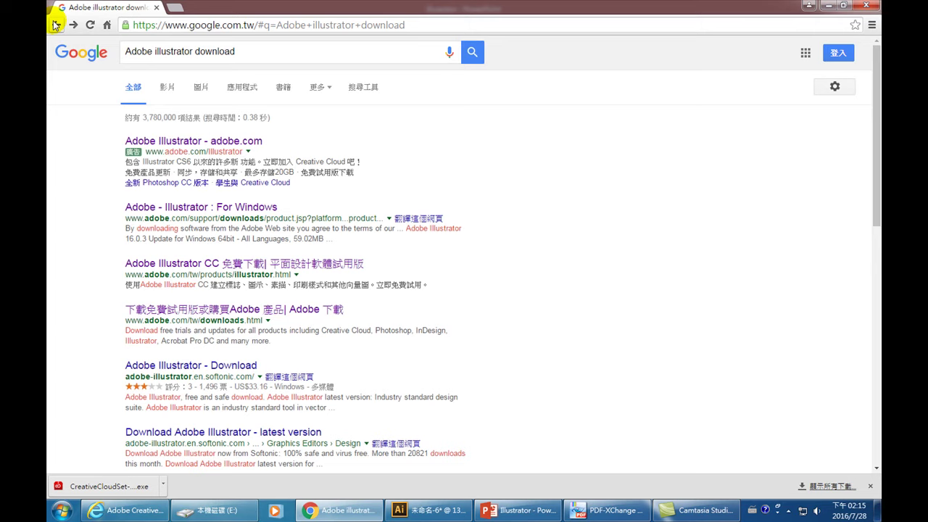
left_click(55, 24)
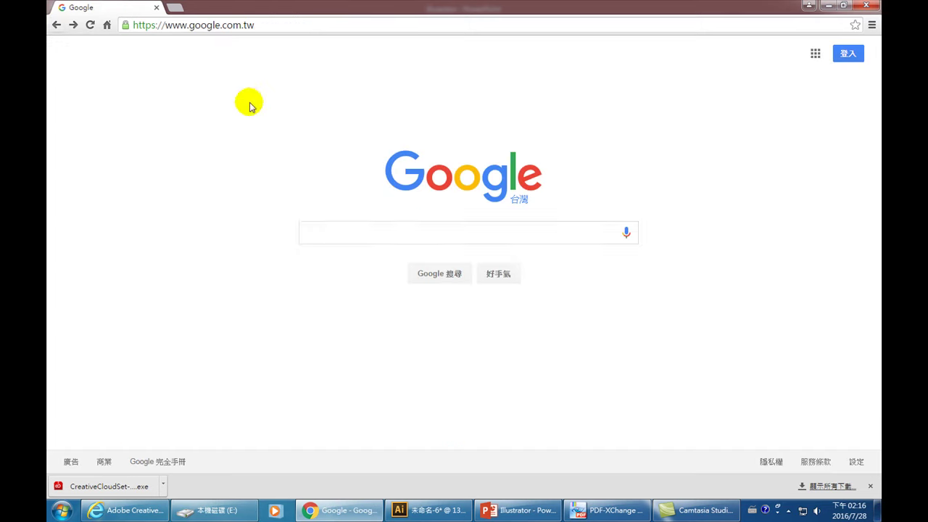
left_click(362, 238)
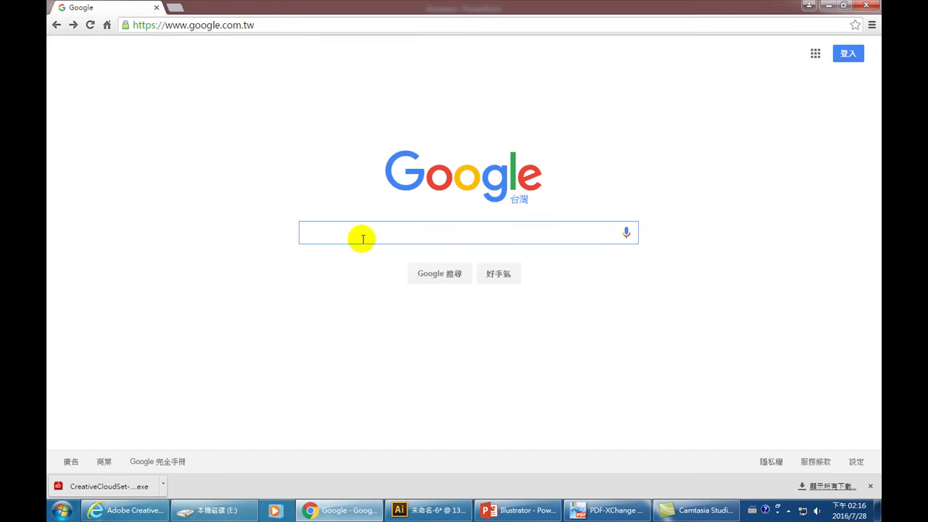
type("adobe i")
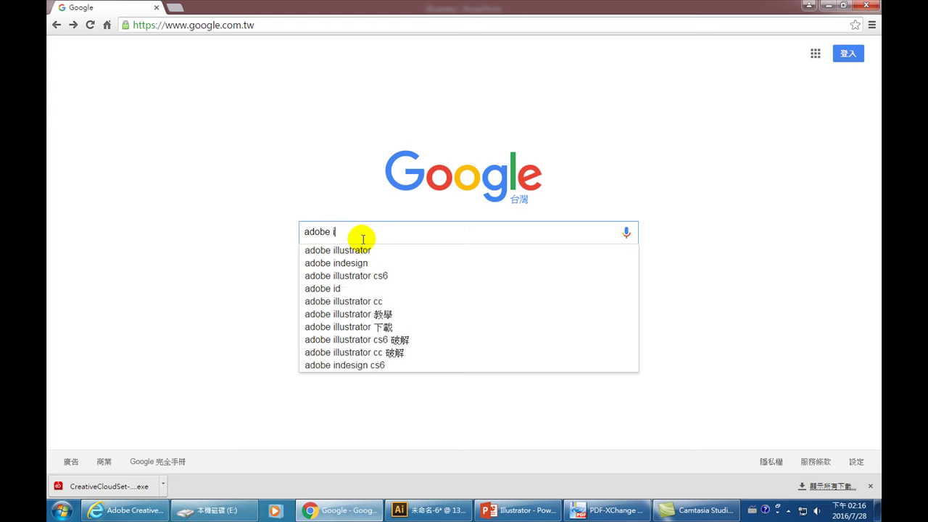
type("llustrator ")
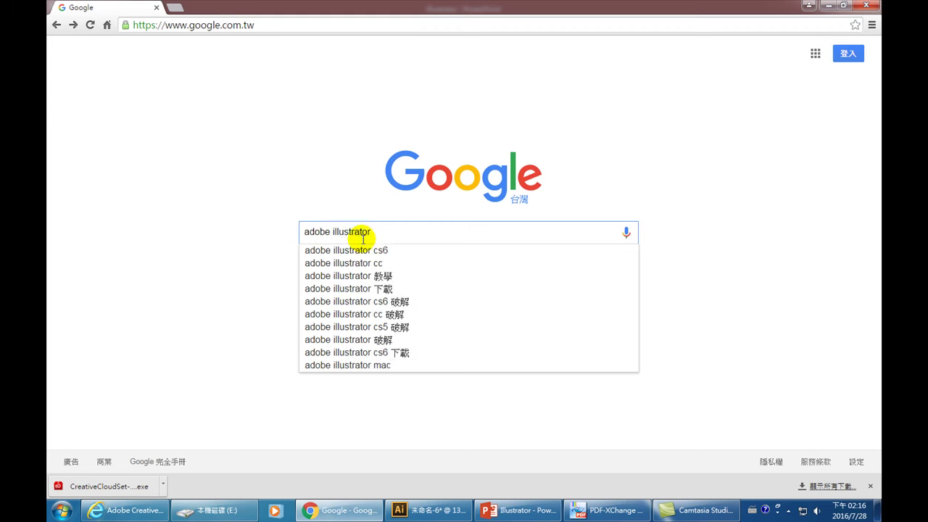
type("down")
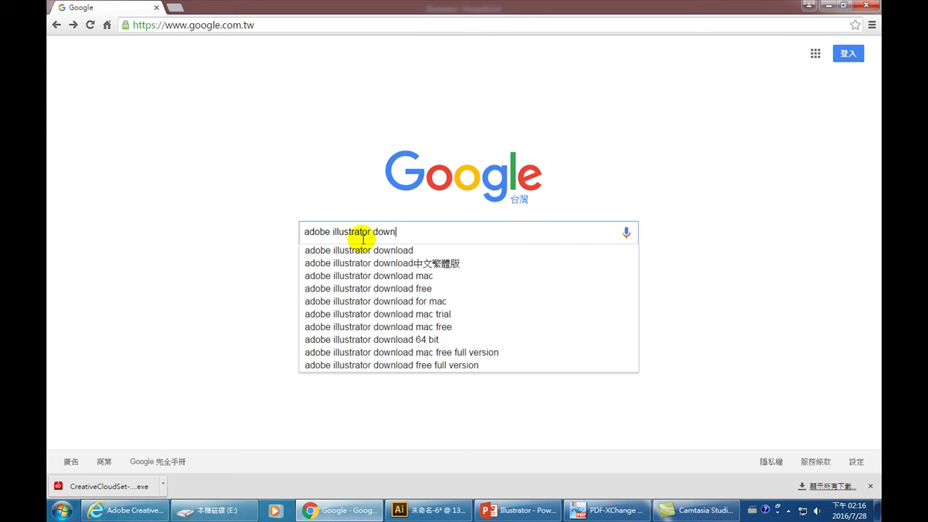
type("load")
key("Return")
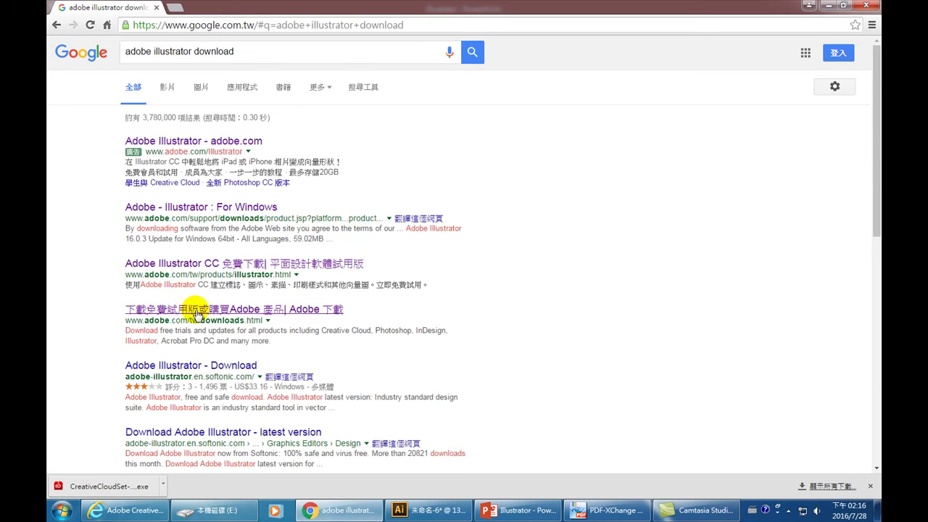
- Open the adobe.com/tw/downloads result, then its 其他下載 page and the CS2 products link
left_click(270, 317)
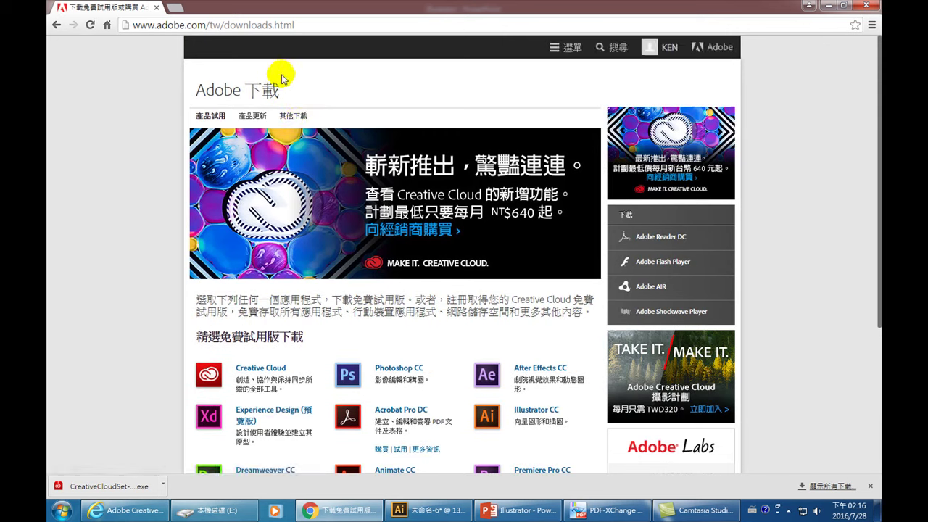
left_click(289, 117)
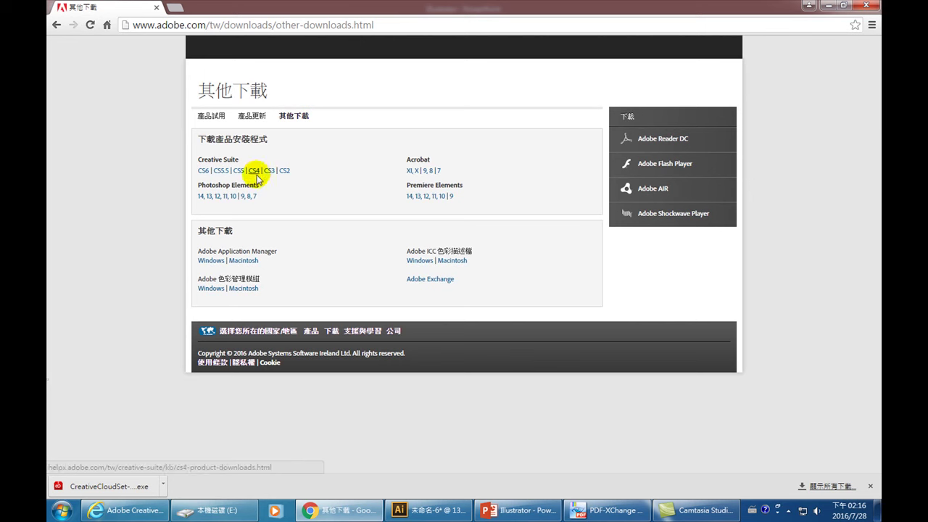
left_click(55, 26)
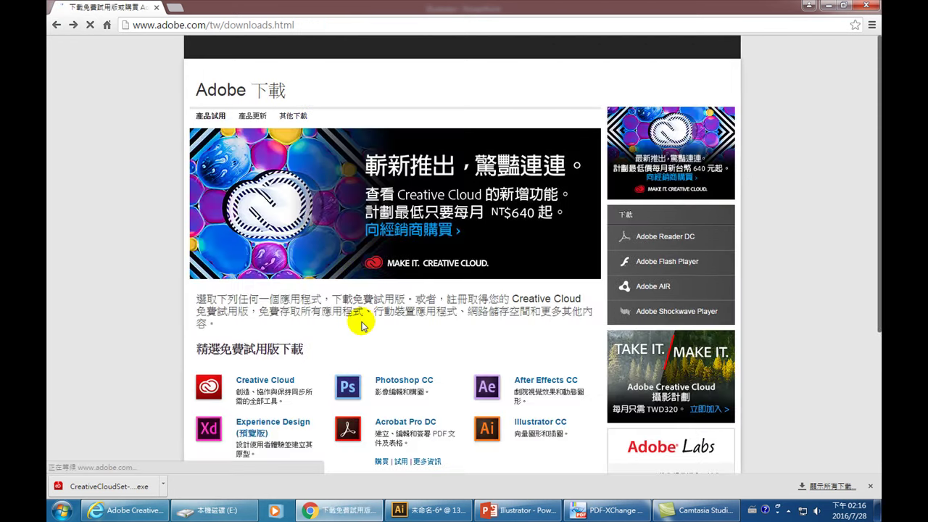
scroll(363, 330, "down", 3)
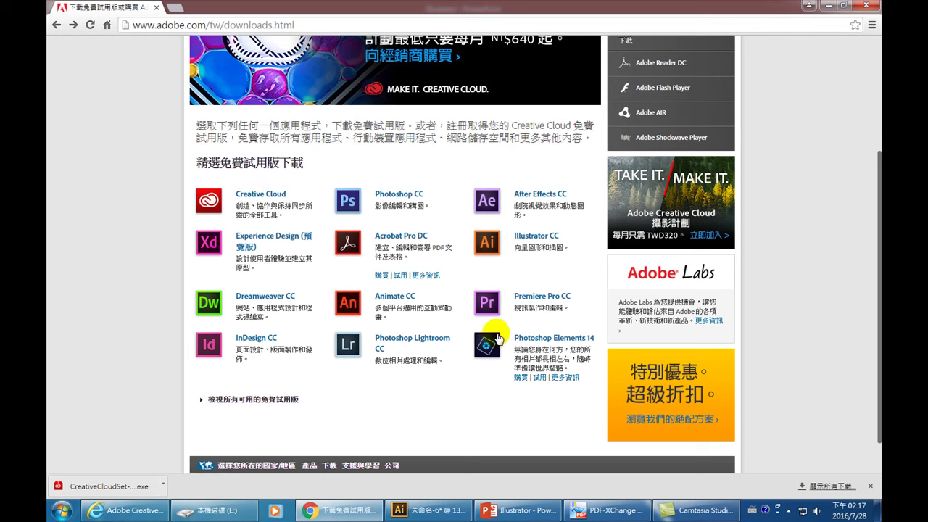
scroll(259, 228, "up", 3)
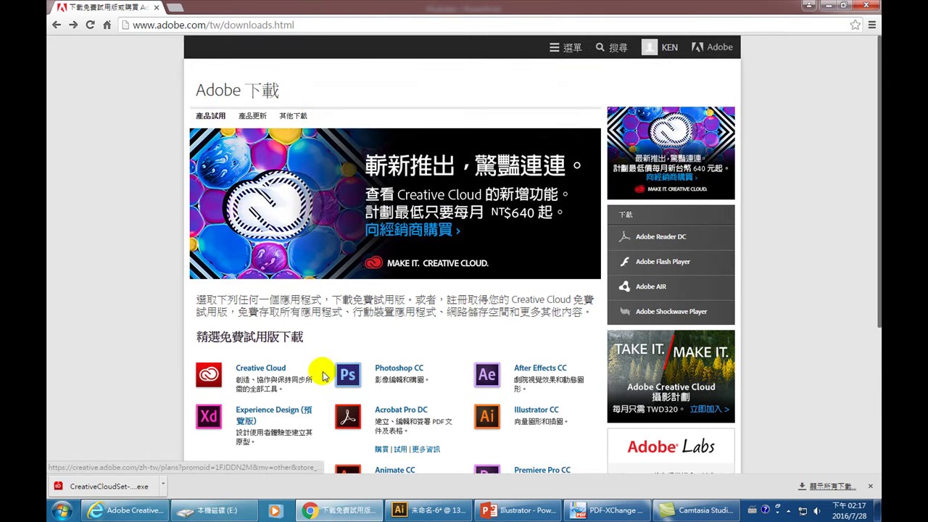
scroll(326, 377, "down", 1)
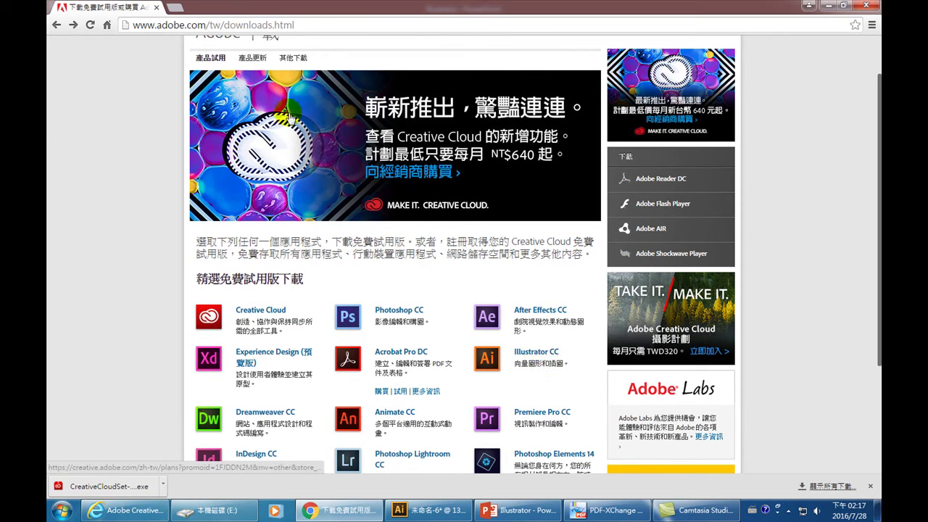
left_click(296, 59)
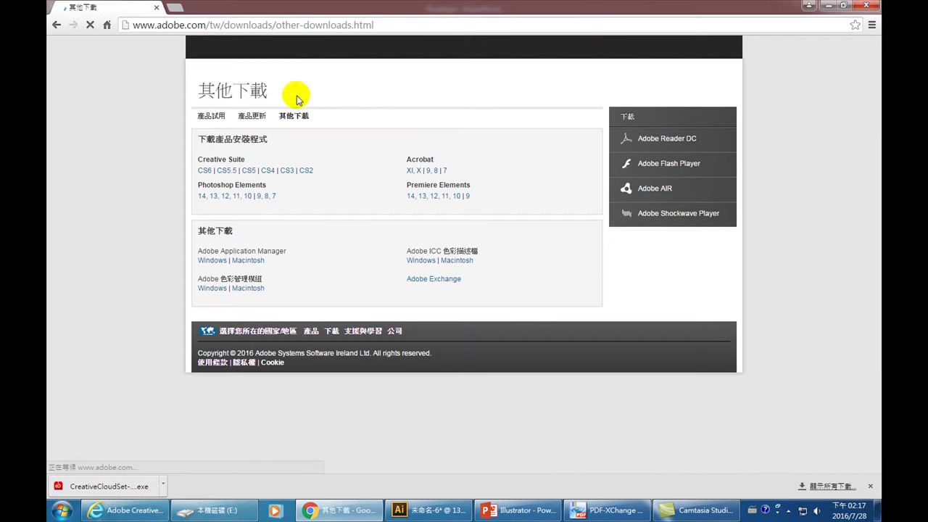
left_click(284, 171)
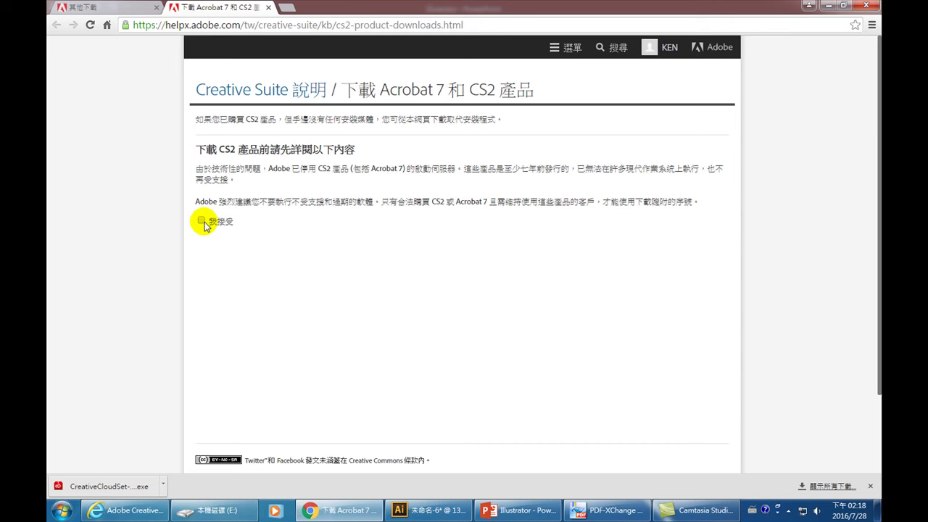
- Accept the CS2 terms with 我接受, expand the English list, then return to Illustrator
left_click(201, 221)
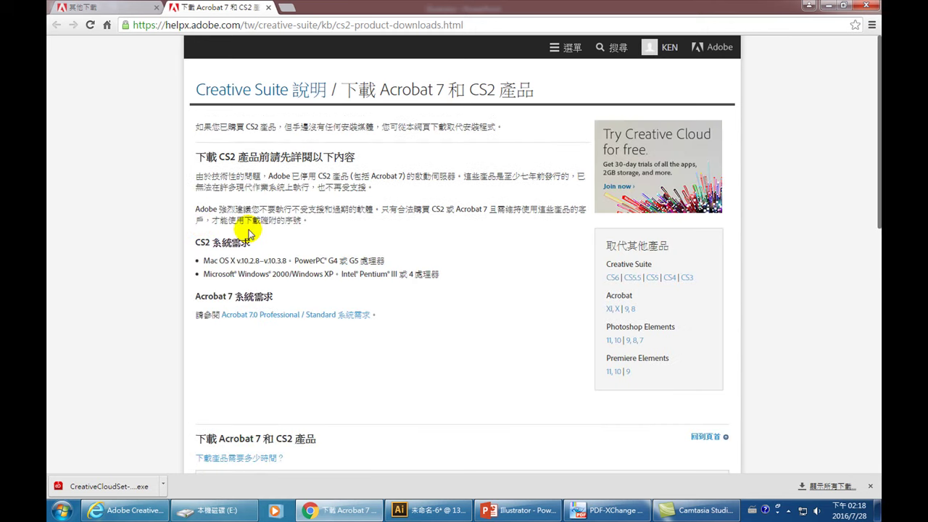
scroll(300, 296, "down", 2)
scroll(280, 310, "down", 2)
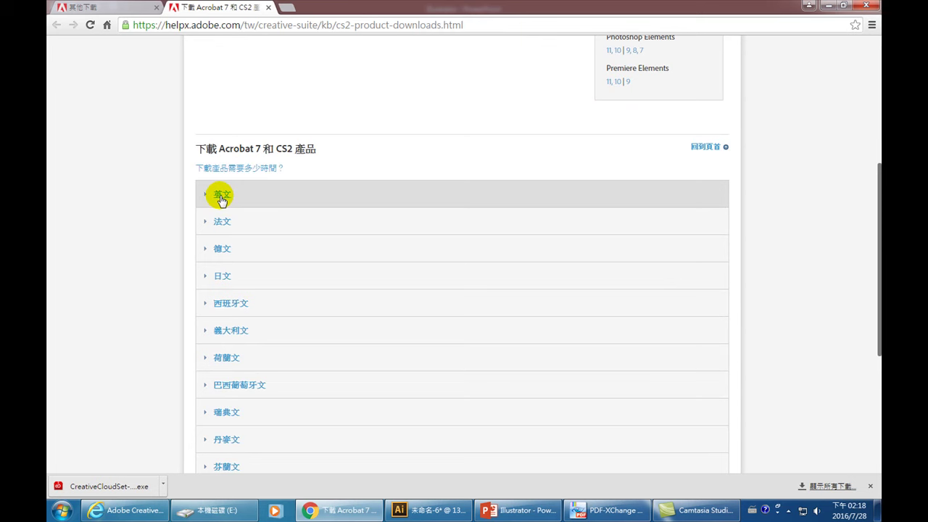
left_click(222, 195)
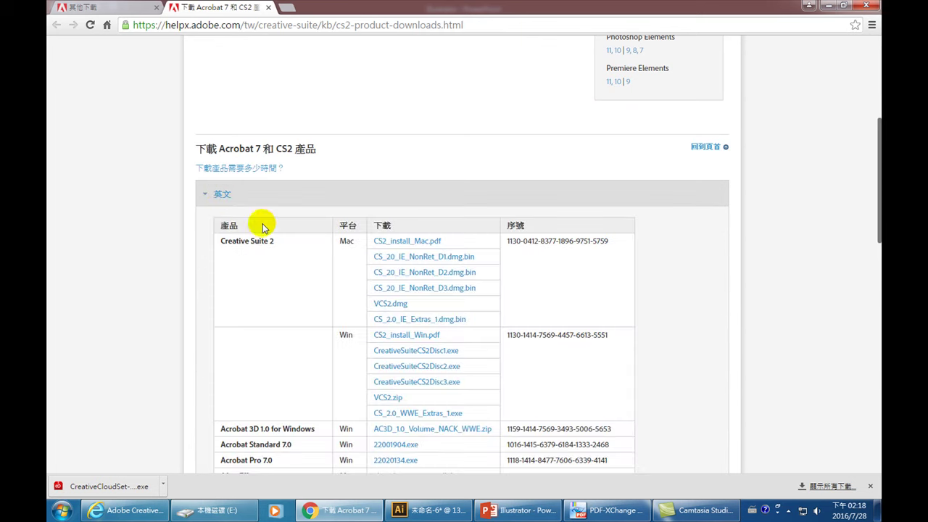
scroll(294, 248, "down", 3)
scroll(282, 300, "down", 3)
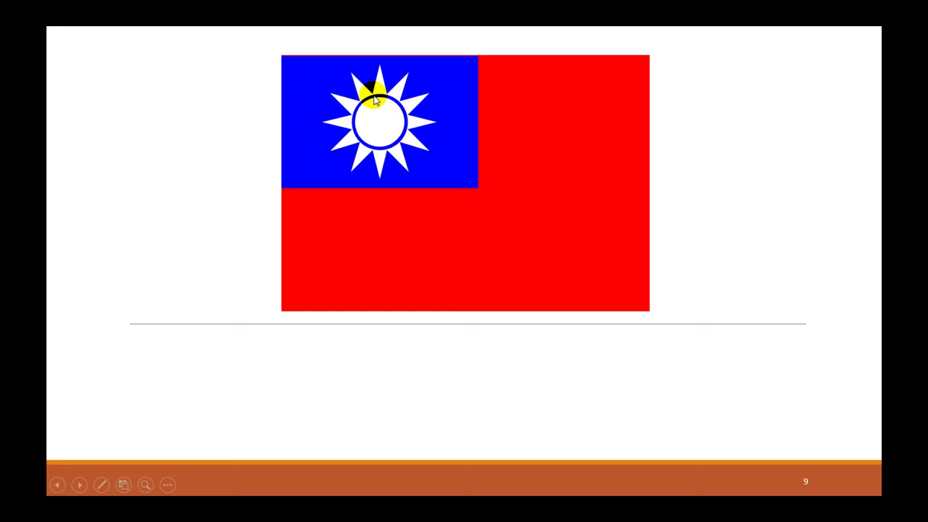
key("Escape")
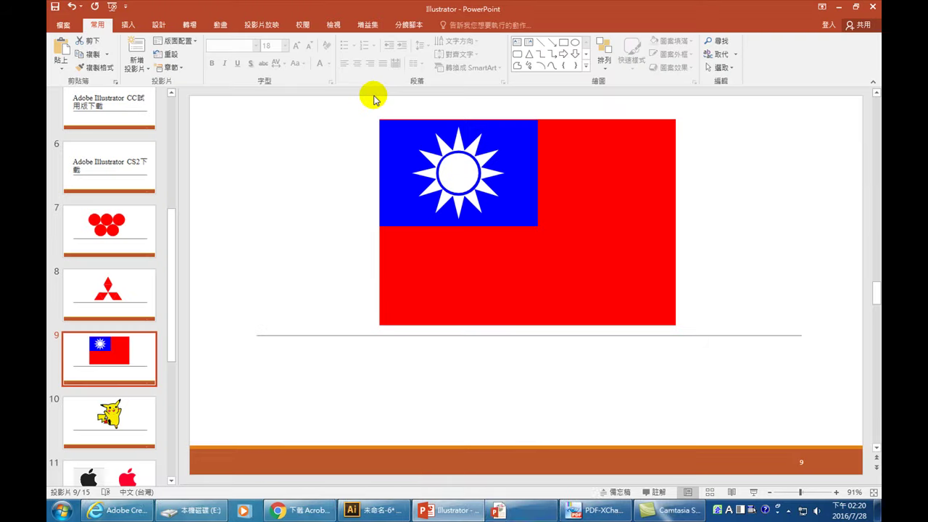
left_click(410, 510)
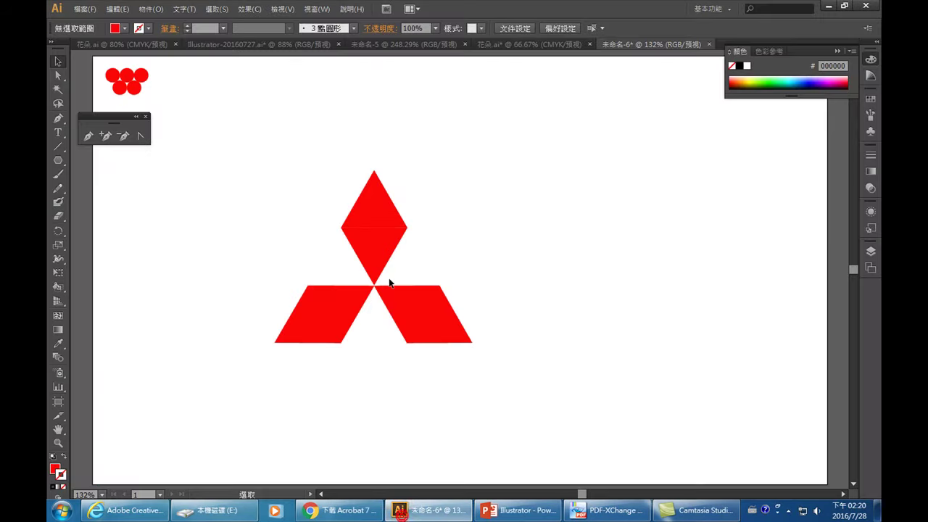
- Shrink the Mitsubishi logo and move it beside the red circles at top-left
left_click_drag(264, 178, 499, 400)
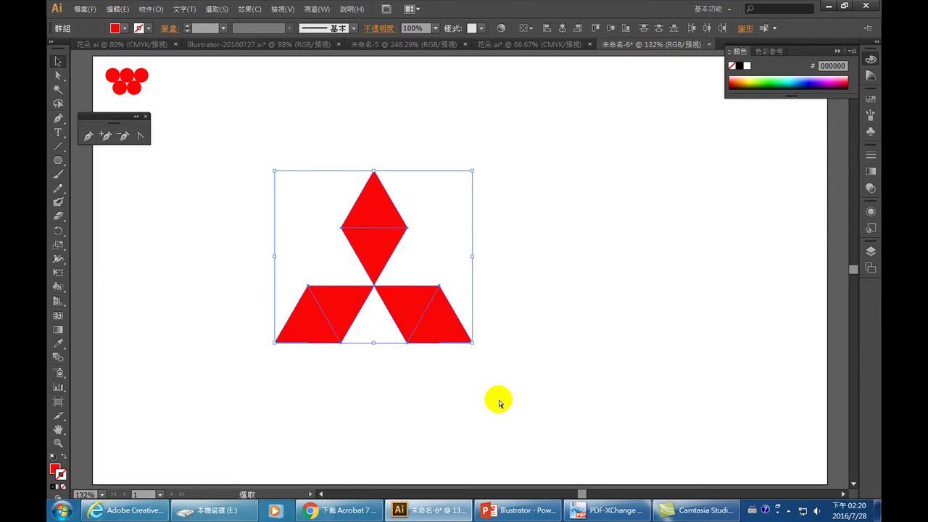
left_click(498, 404)
key("ctrl+z")
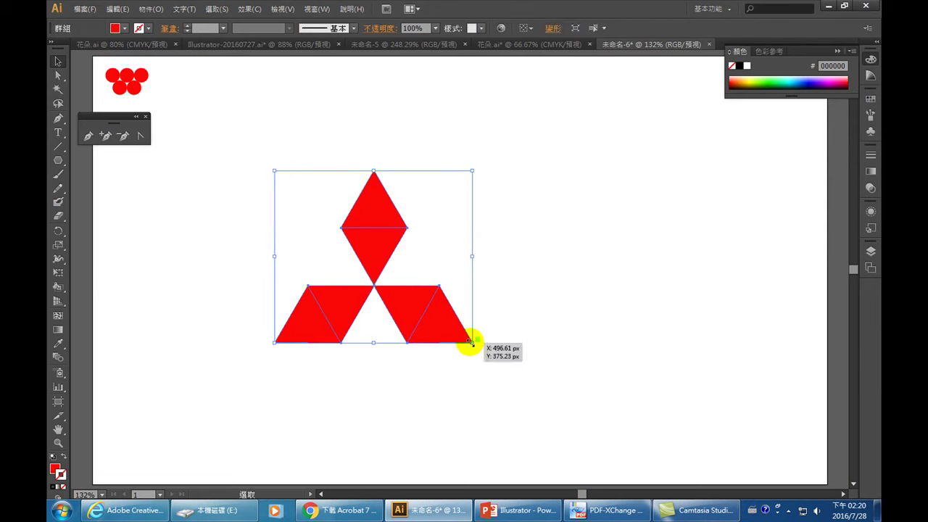
left_click_drag(471, 342, 337, 224)
left_click_drag(292, 188, 176, 78)
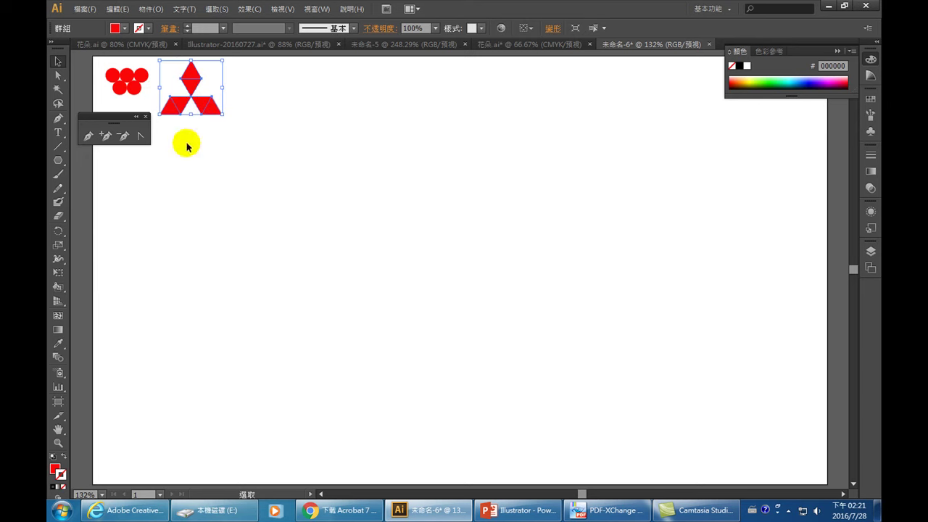
- Create a 12-point star in the middle of the artboard
left_click(61, 161)
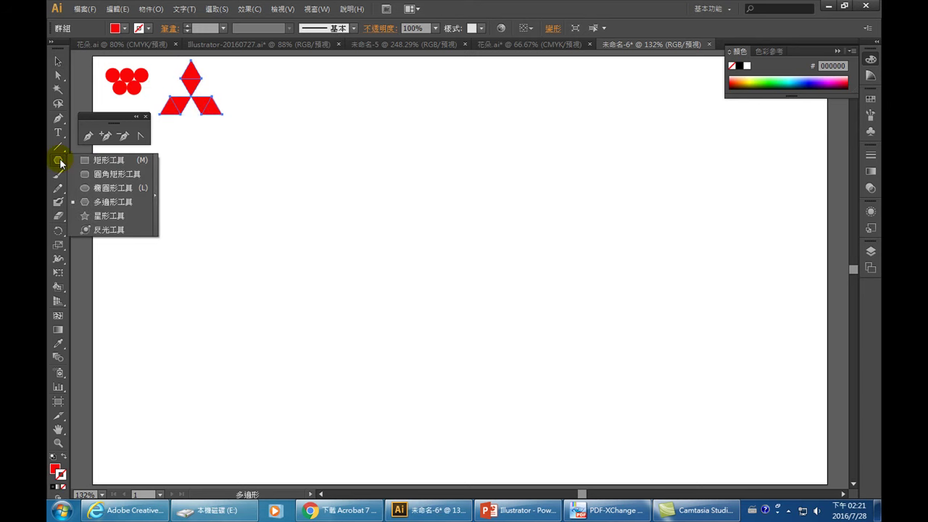
left_click(109, 216)
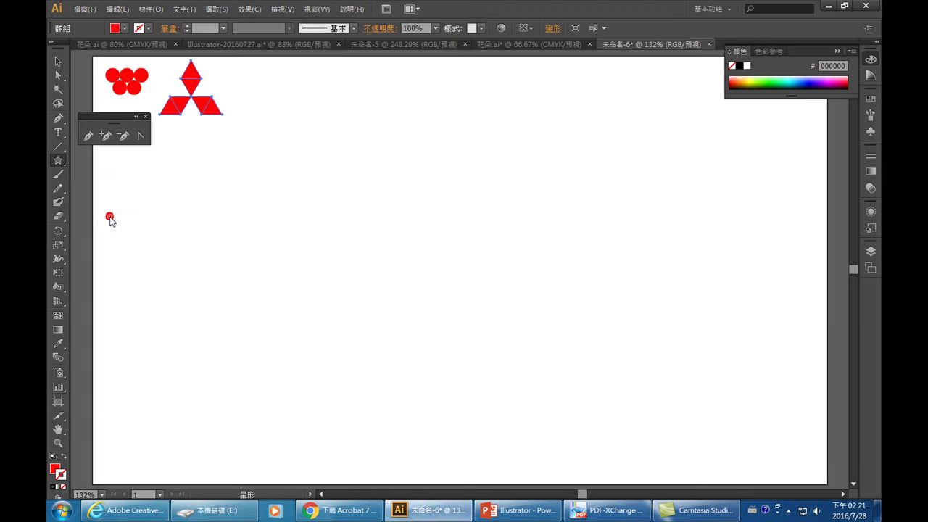
left_click(427, 220)
double_click(471, 265)
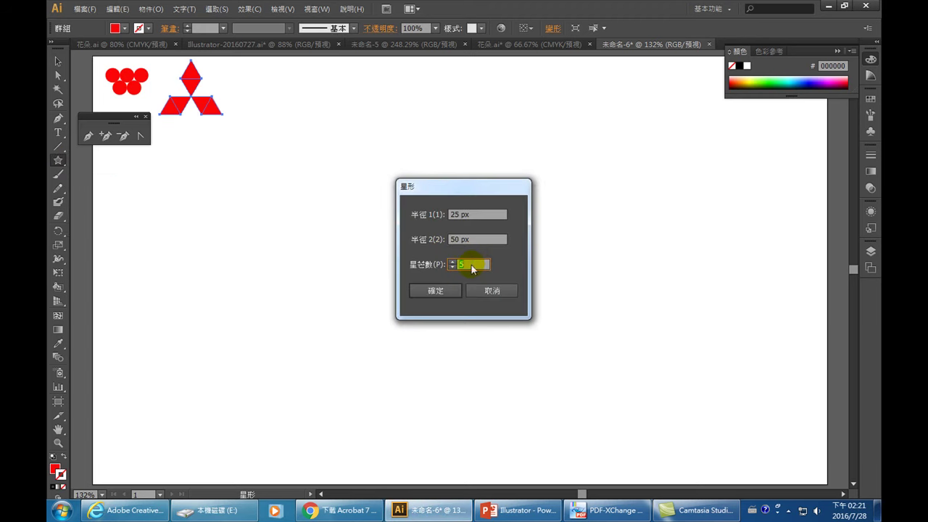
type("12")
left_click(436, 290)
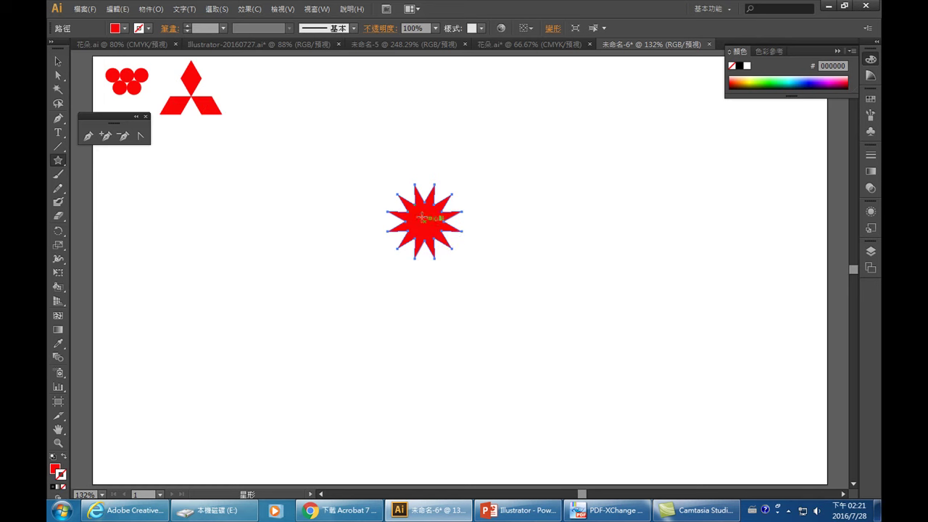
- Tear off the shape tools into a floating panel and pick the Ellipse tool
left_click(70, 160)
left_click(155, 194)
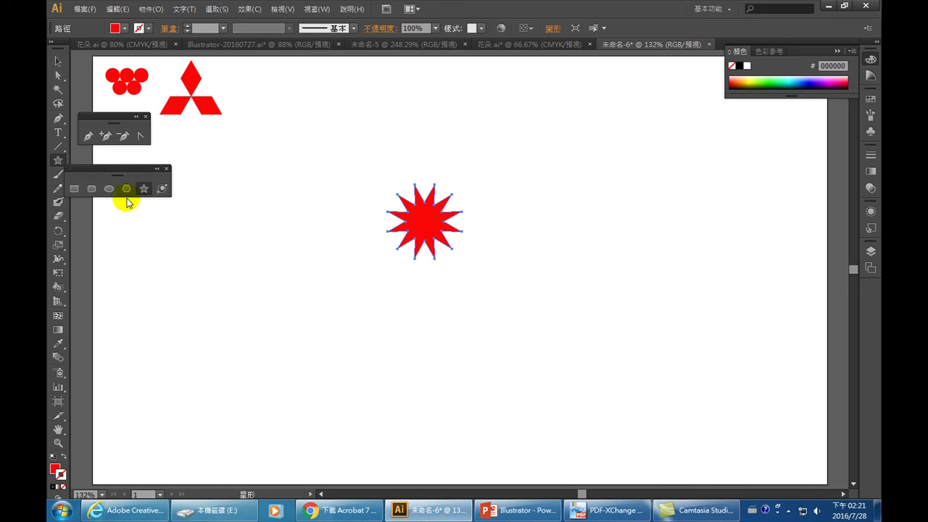
left_click(109, 190)
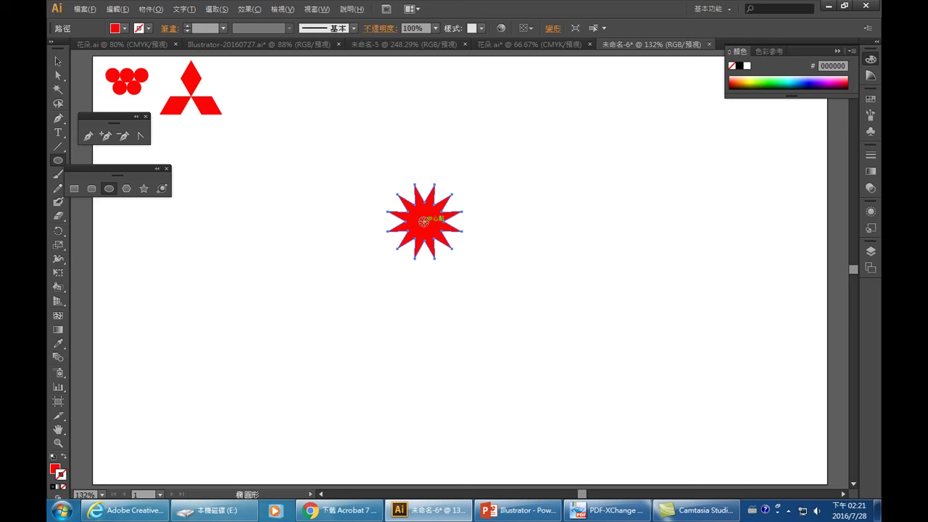
key("alt")
key("alt")
left_click(423, 221)
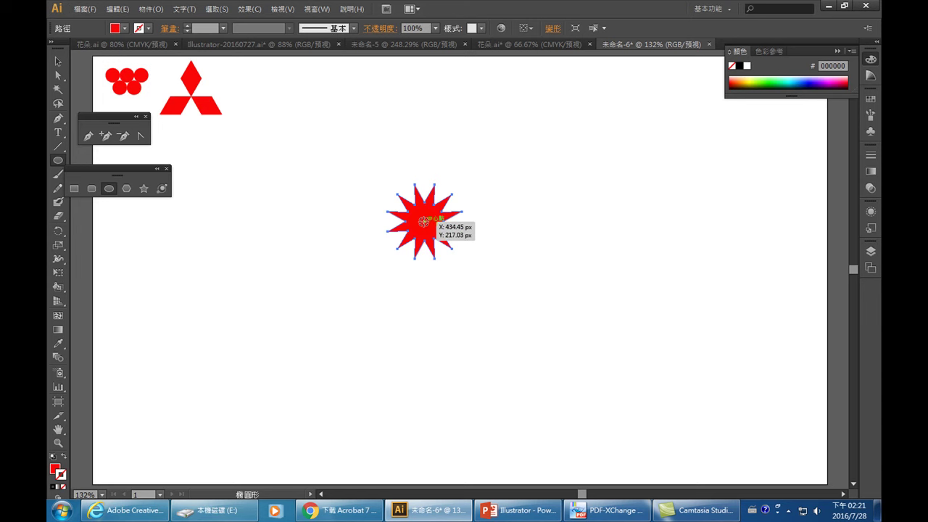
- Draw a circle from the star's centre and enlarge it to fill the star's body
mouse_move(424, 221)
left_mouse_down()
mouse_move(442, 211)
mouse_move(430, 220)
left_mouse_up()
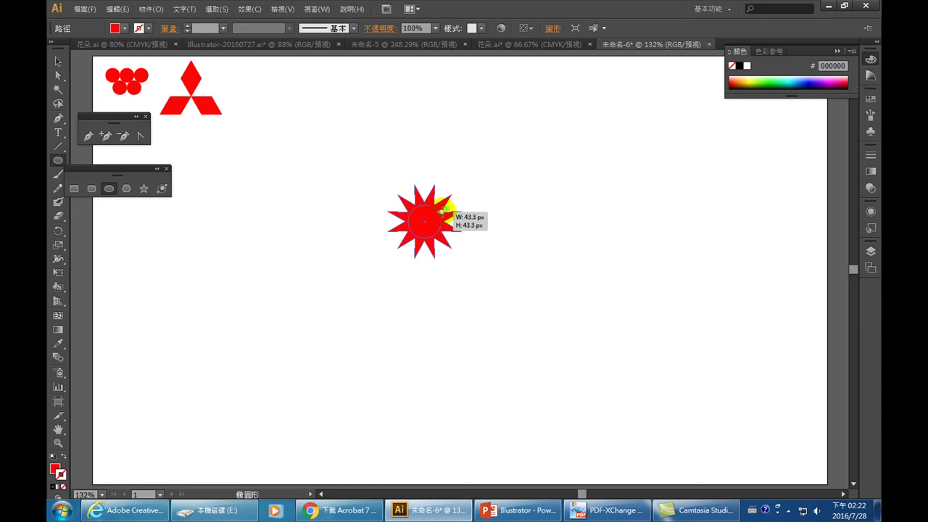
left_click_drag(429, 220, 431, 217)
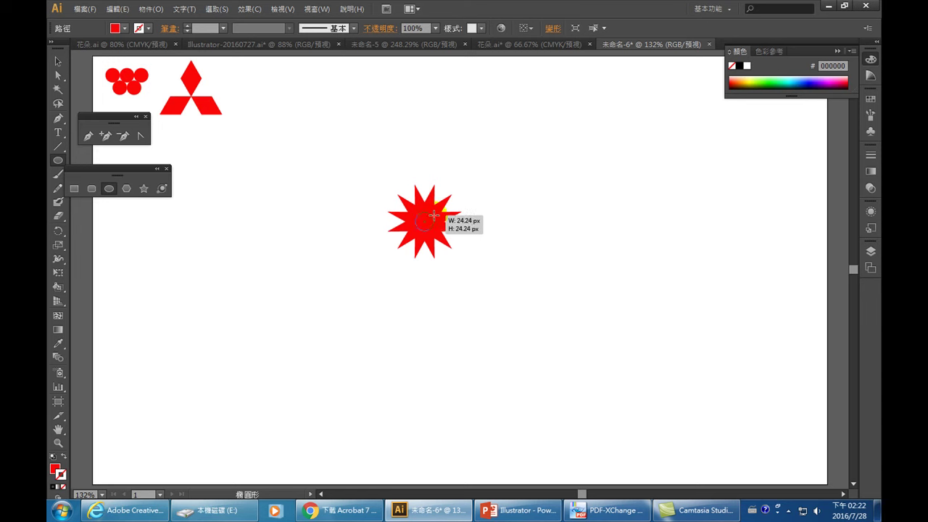
left_click_drag(431, 217, 445, 209)
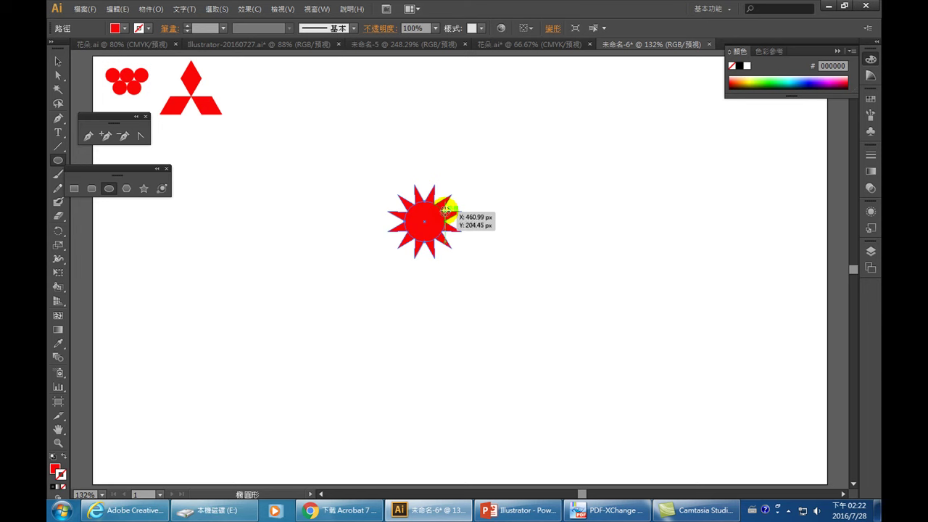
left_click_drag(445, 210, 445, 210)
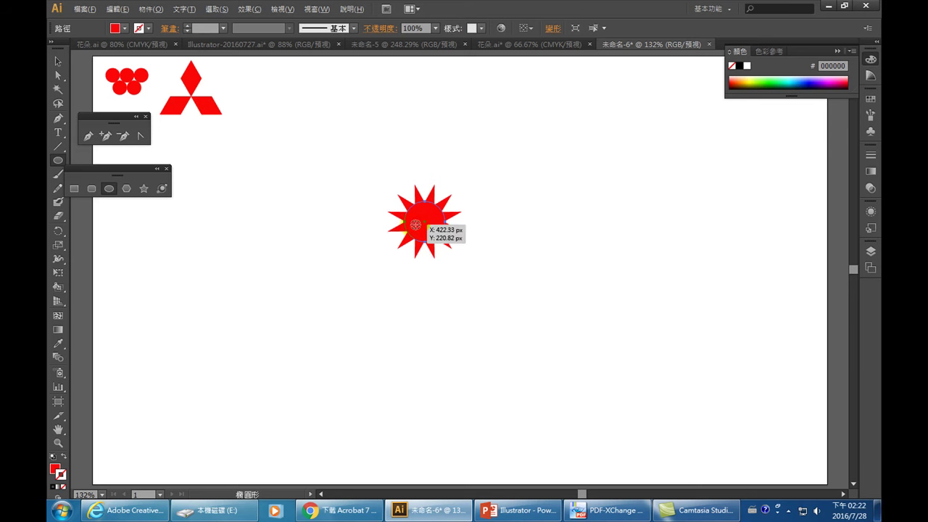
left_click(456, 273)
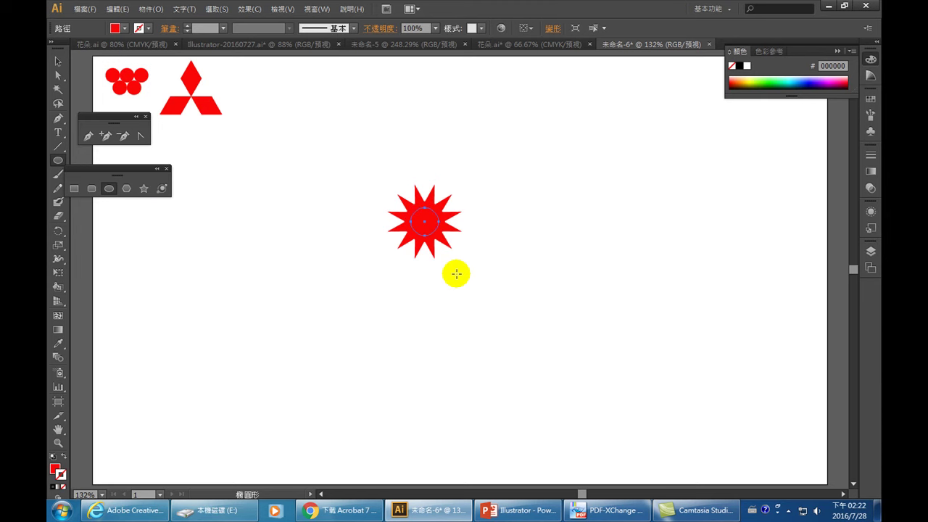
left_click(58, 61)
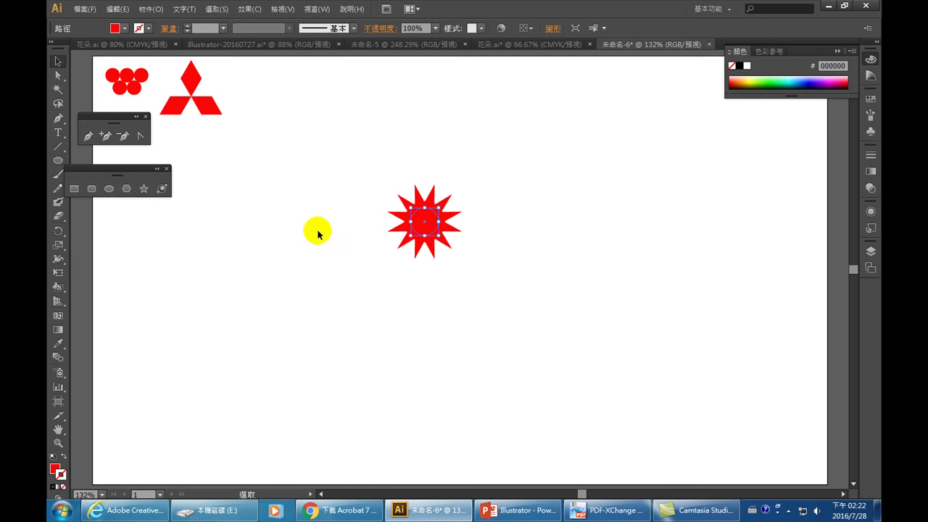
left_click_drag(416, 219, 477, 270)
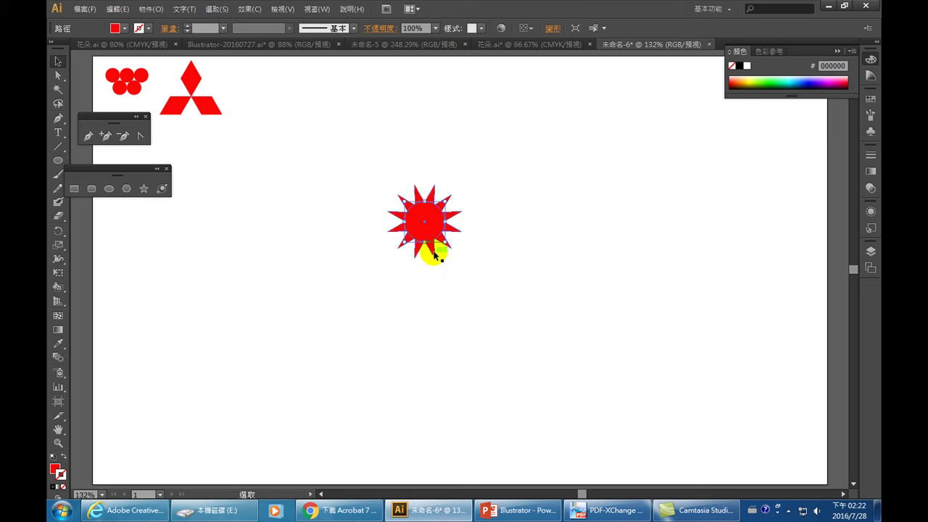
left_click_drag(477, 272, 496, 271)
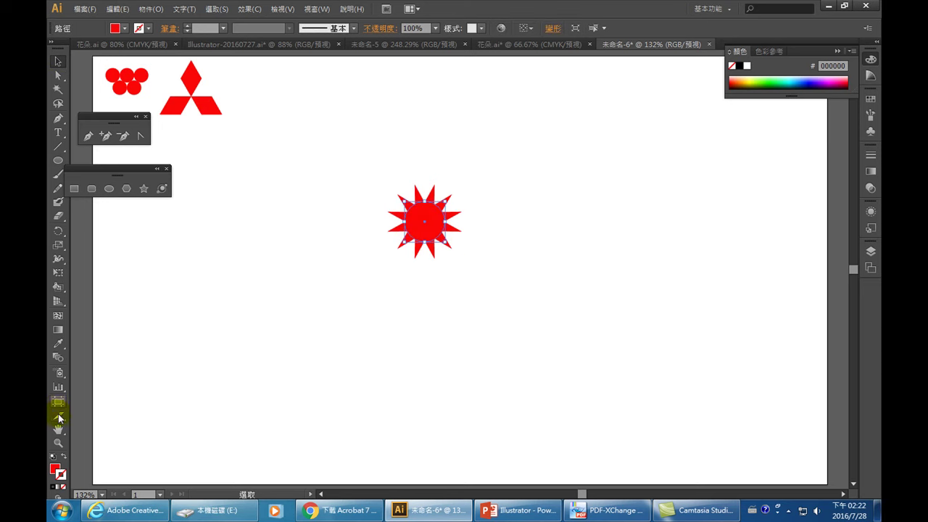
double_click(55, 470)
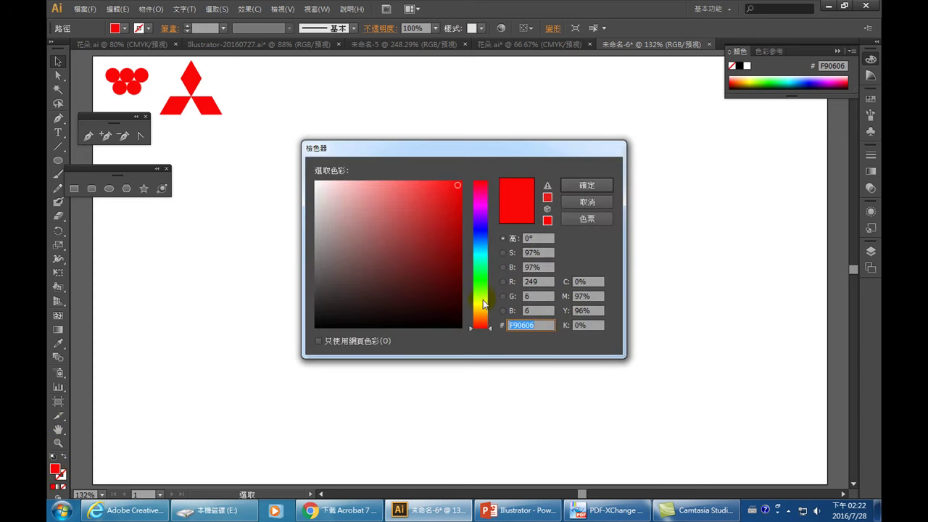
- Fill the centre circle with blue 4208F7
left_click(481, 224)
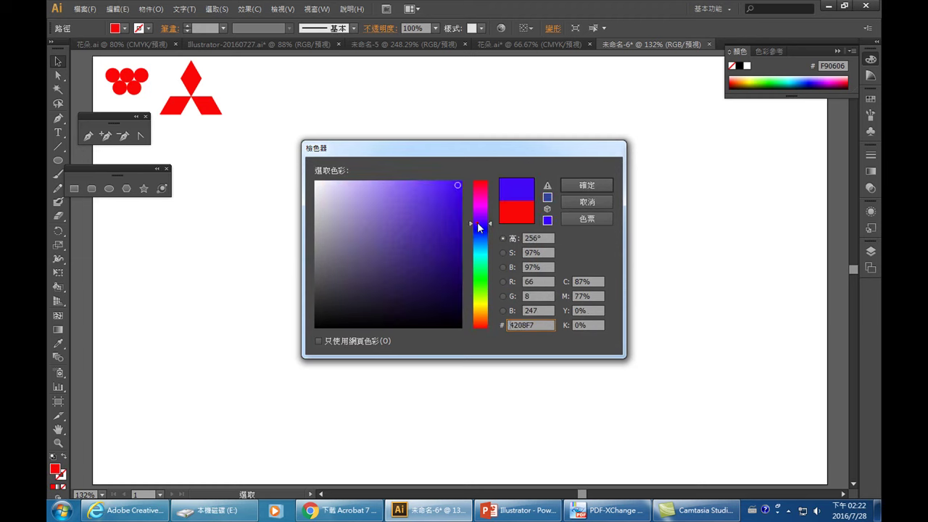
left_click(591, 185)
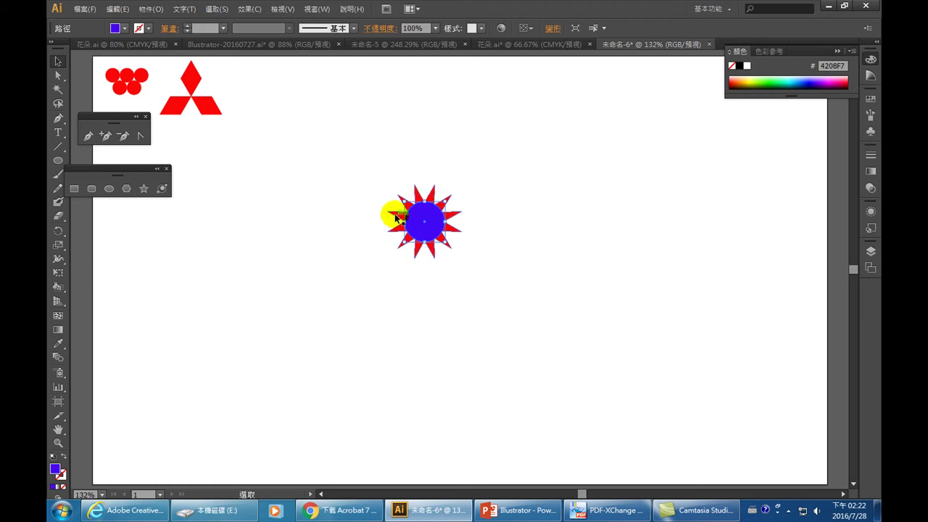
left_click(523, 229)
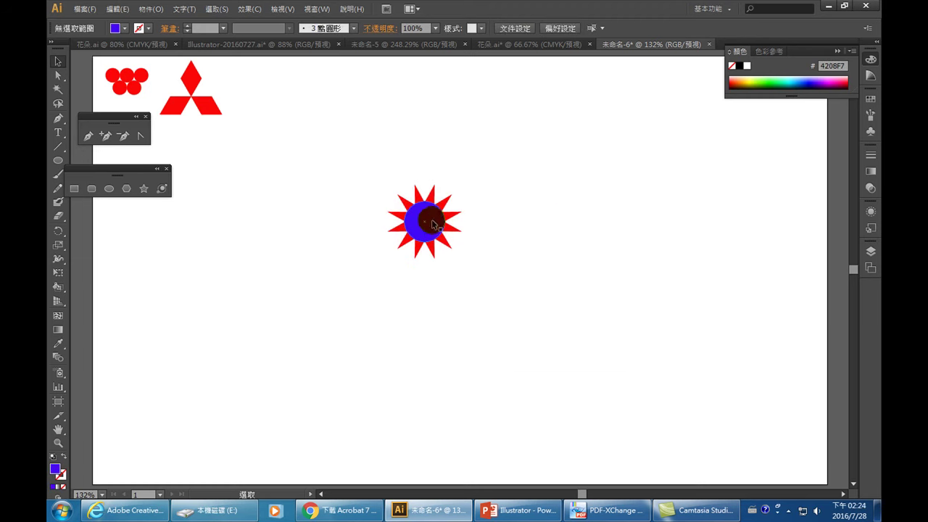
left_click(430, 223)
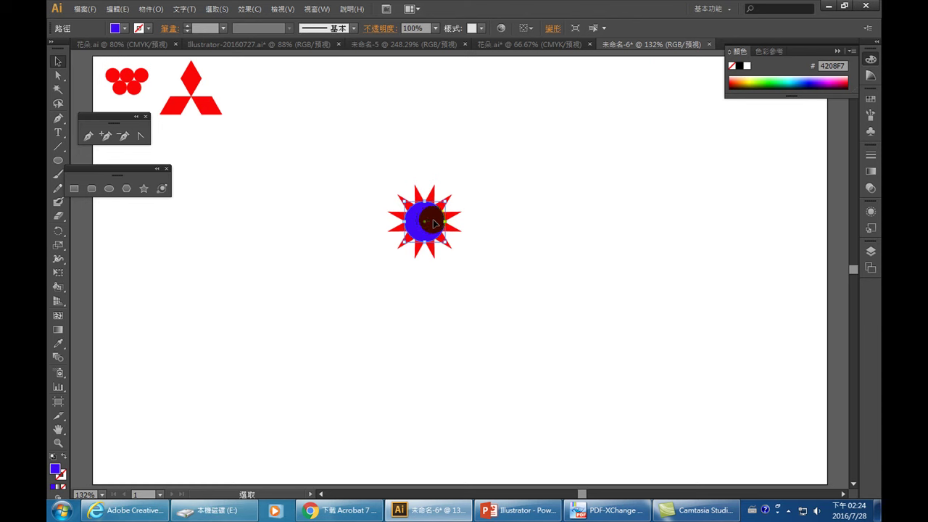
- Draw a smaller centred circle filled white FCFCFC inside the blue one
left_click(109, 188)
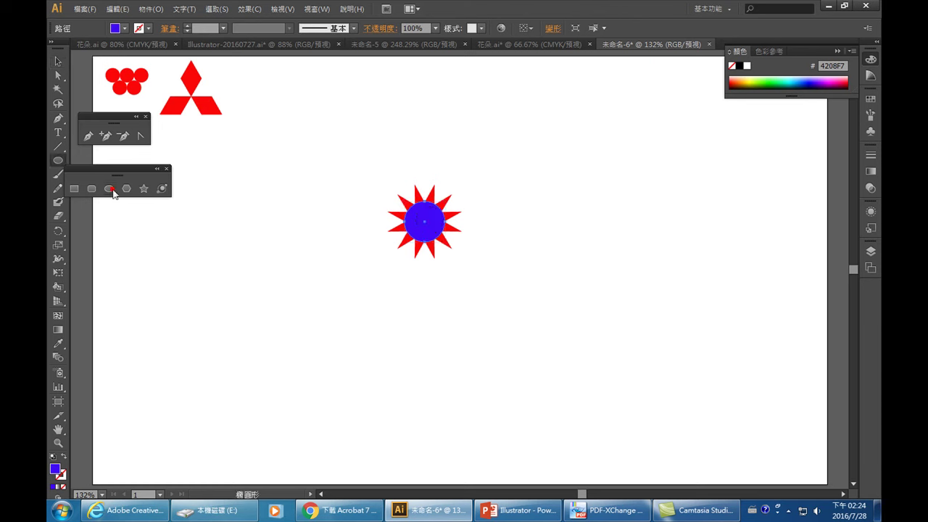
left_click(425, 219)
left_click_drag(425, 220, 439, 219)
double_click(57, 472)
left_click(316, 182)
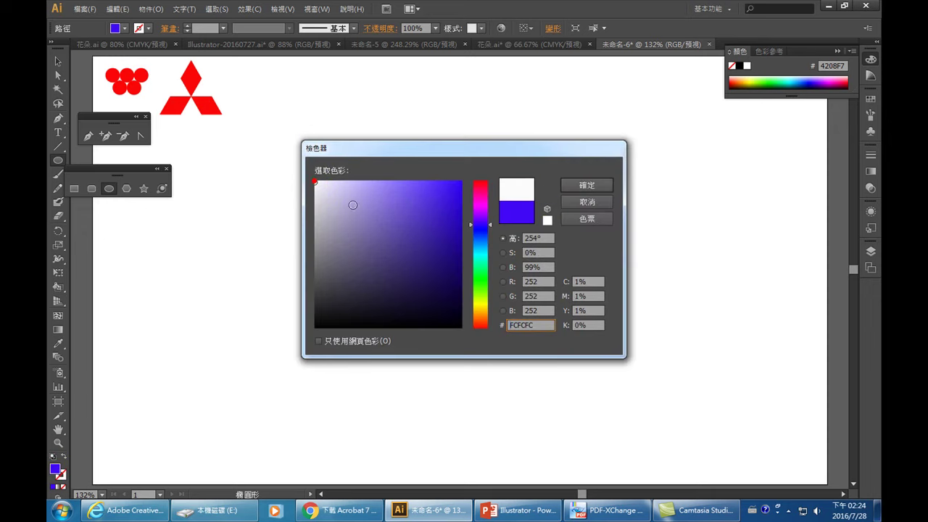
left_click(585, 185)
left_click(58, 61)
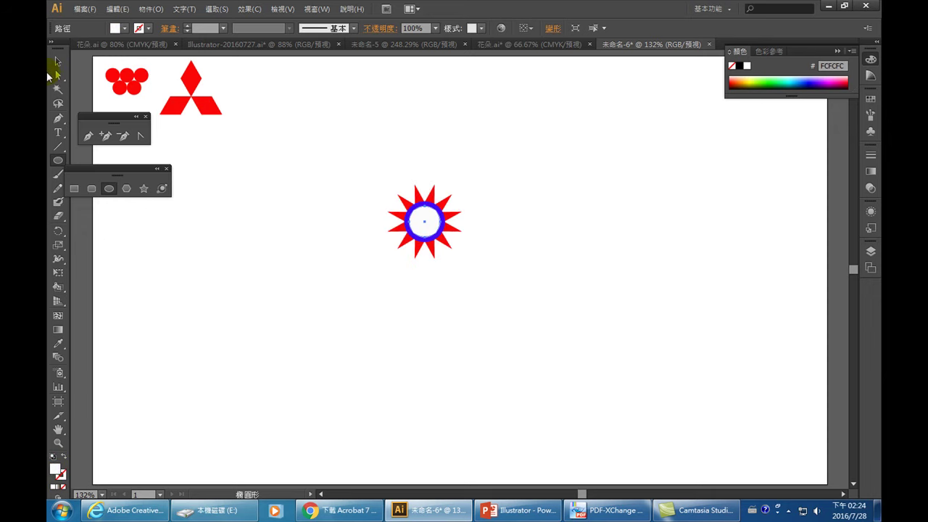
left_click(252, 200)
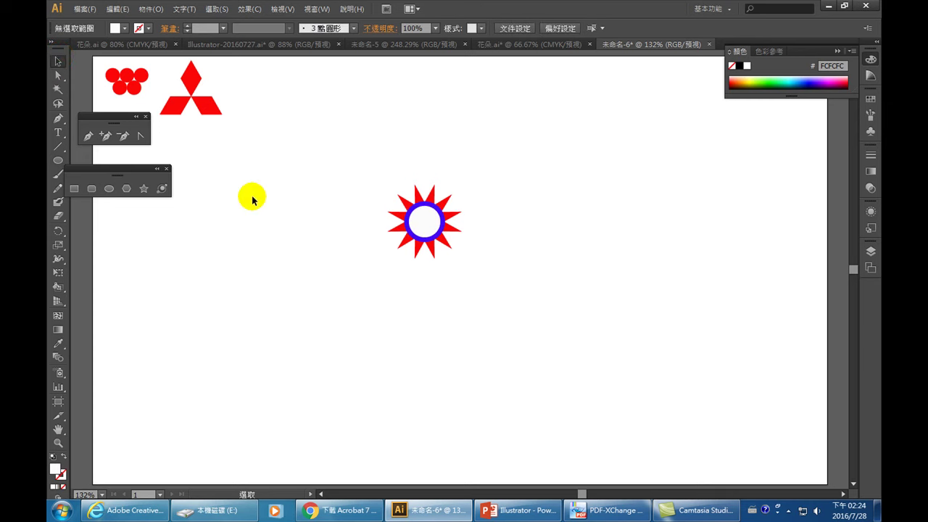
left_click(516, 510)
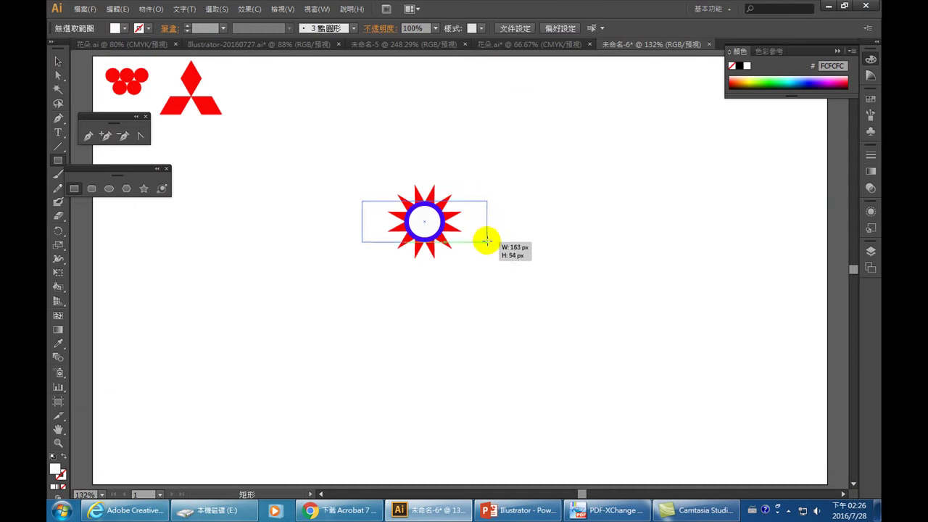
- Delete a test rectangle, then marquee-select the star and both circles
left_click_drag(454, 143, 489, 258)
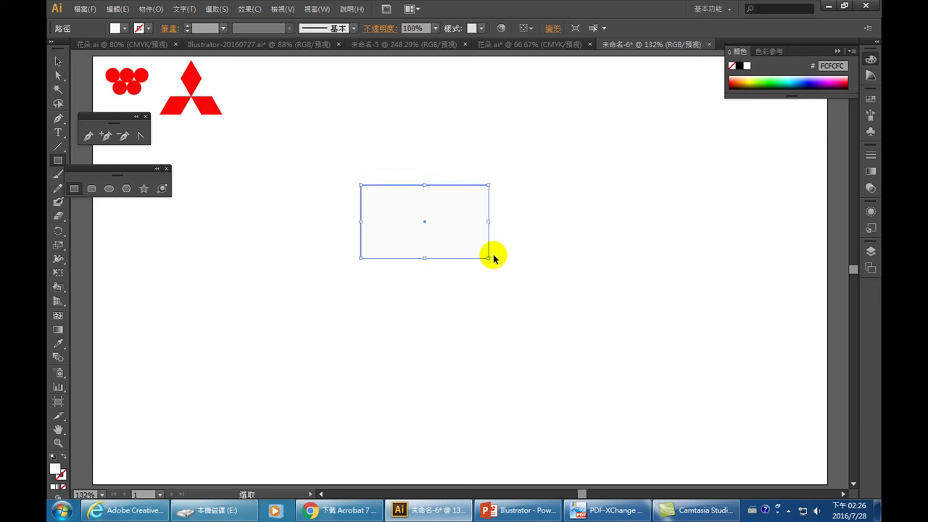
key("Delete")
left_click(57, 62)
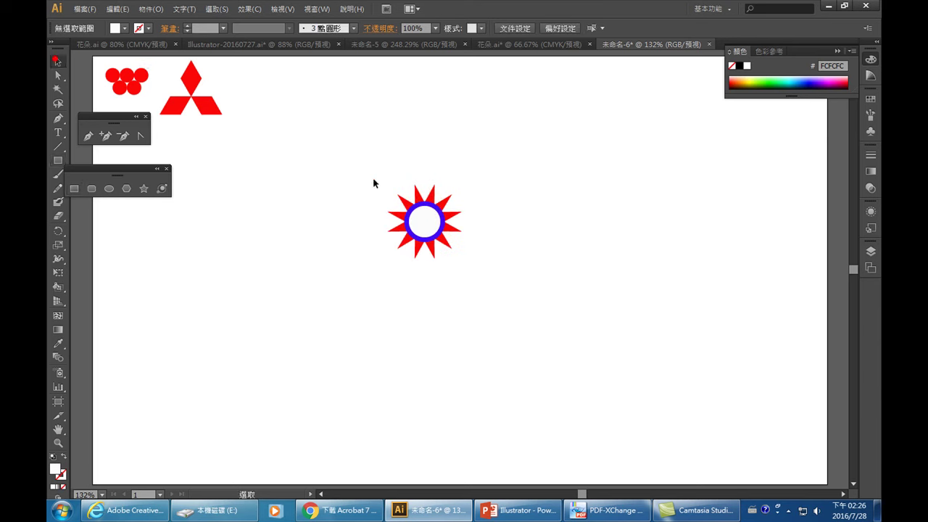
left_click_drag(375, 166, 452, 251)
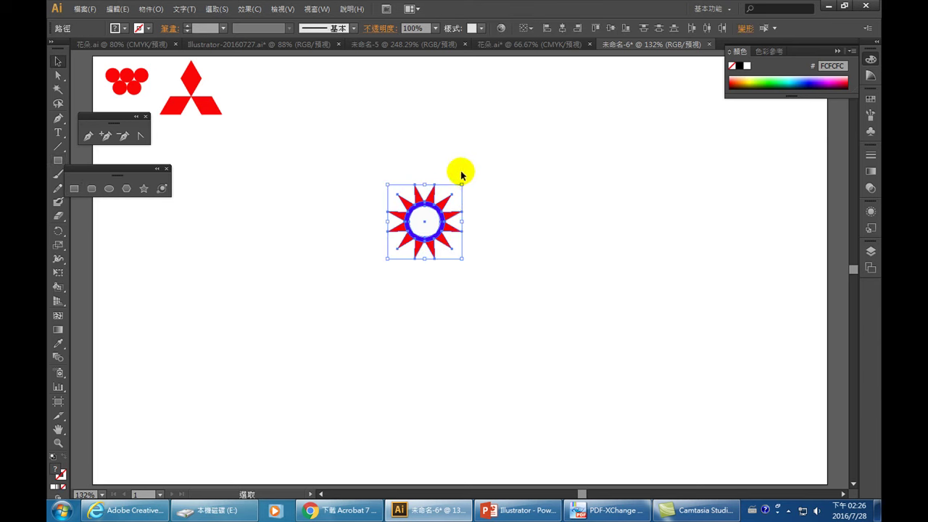
- Rotate the star and circles about -13.71° as one set, then deselect
left_click_drag(464, 178, 475, 189)
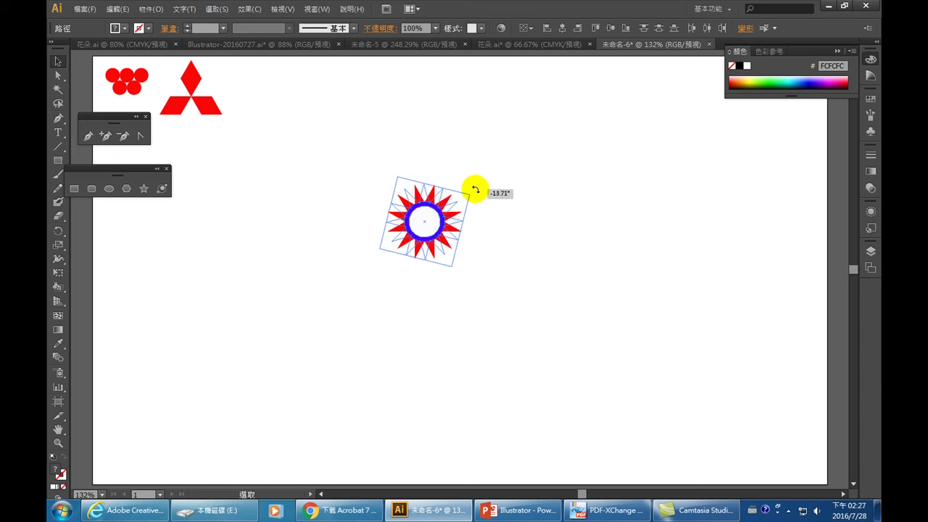
left_click_drag(475, 189, 473, 187)
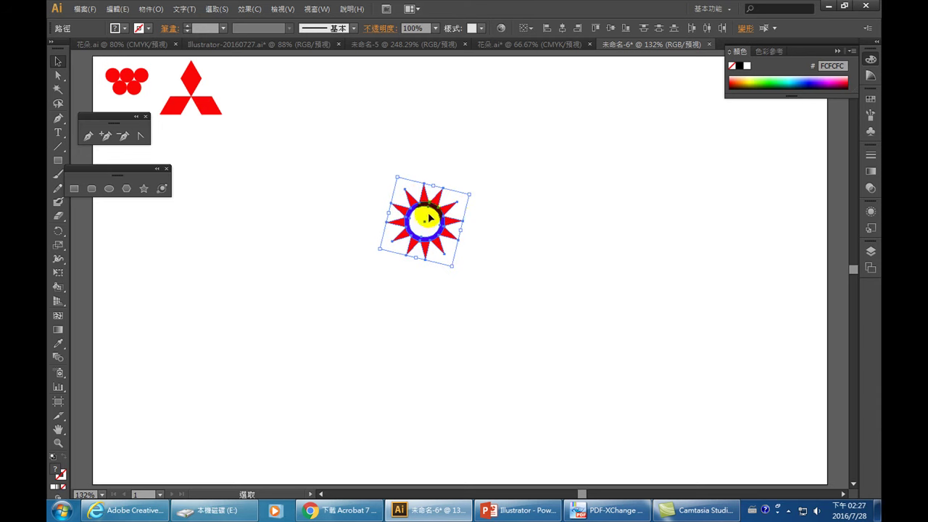
left_click(518, 249)
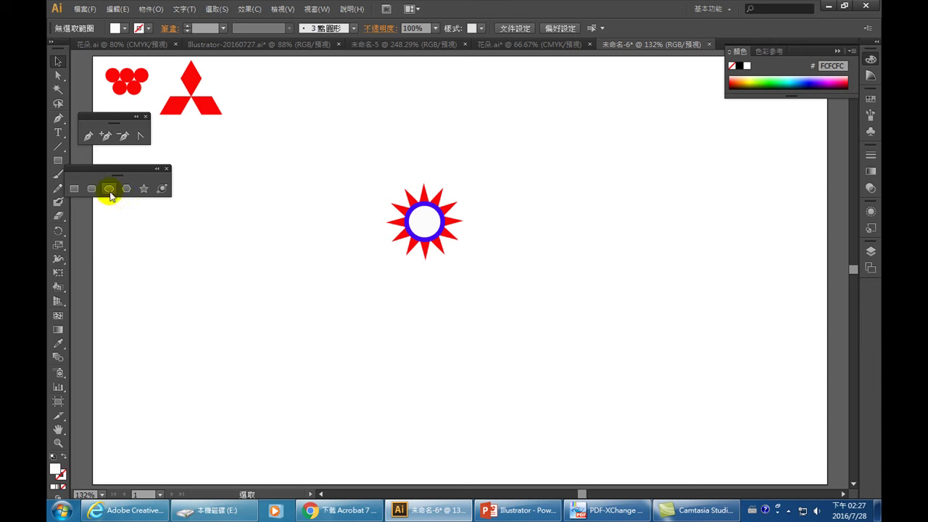
- Draw a 163×116 px rectangle covering the sun emblem
left_click(75, 188)
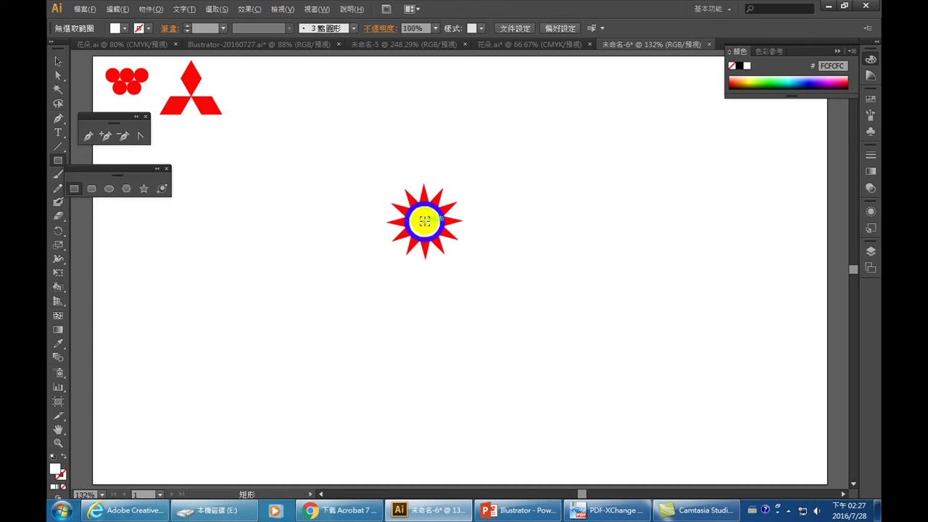
left_click_drag(425, 220, 486, 265)
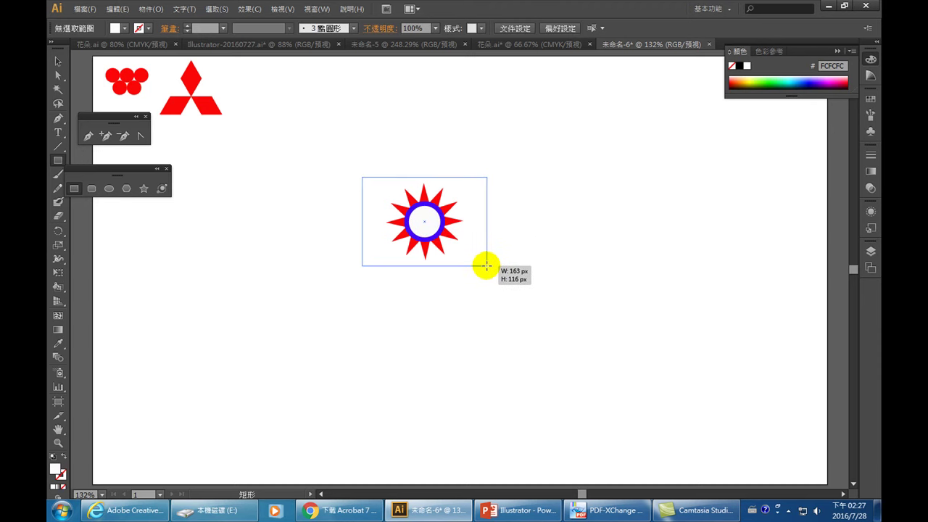
left_click_drag(486, 266, 485, 264)
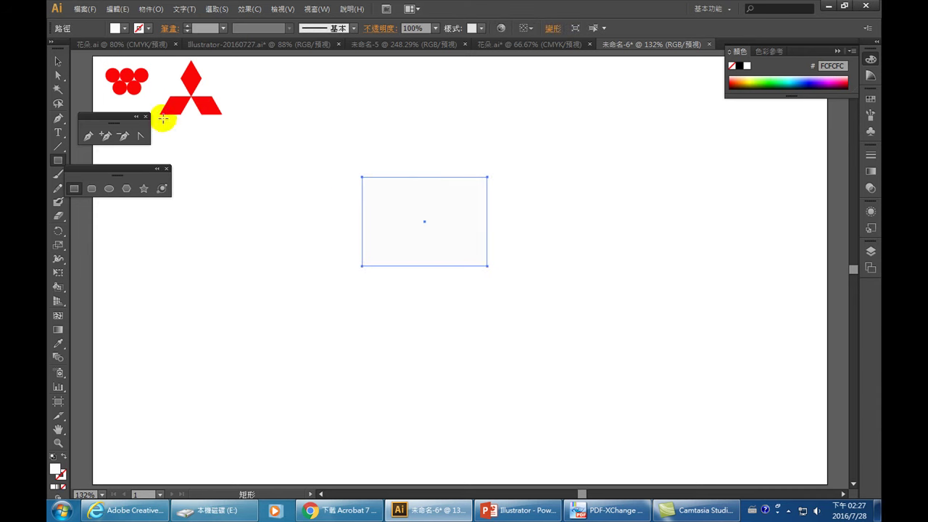
- Fill the new rectangle with red F90606 sampled from the Mitsubishi diamond logo
double_click(56, 473)
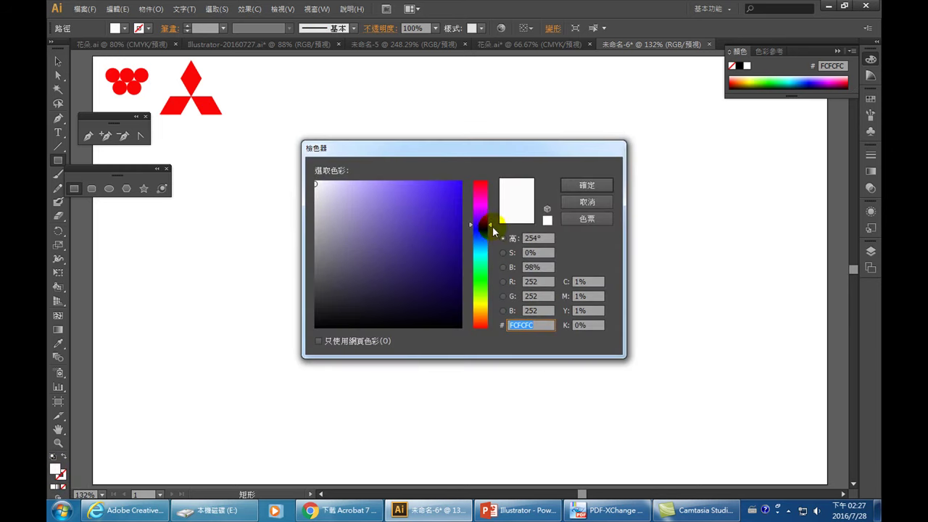
left_click_drag(493, 227, 492, 174)
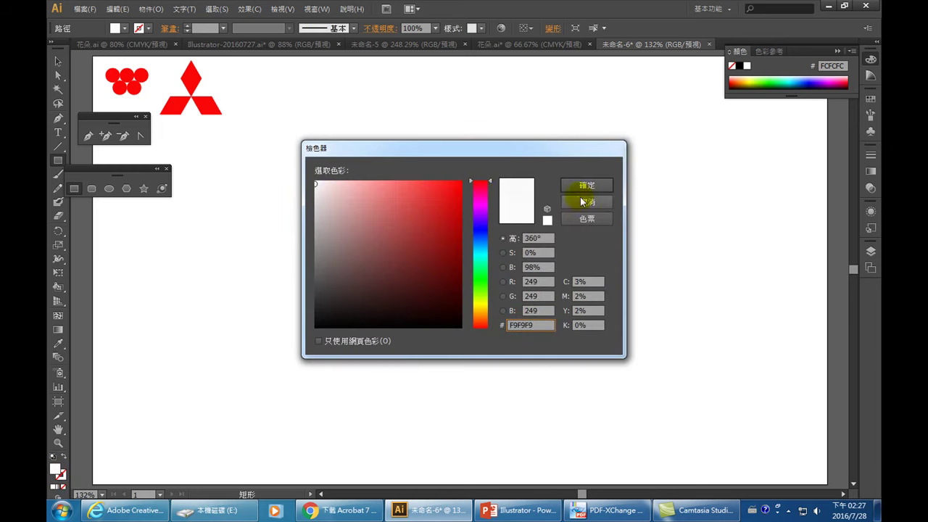
left_click(583, 201)
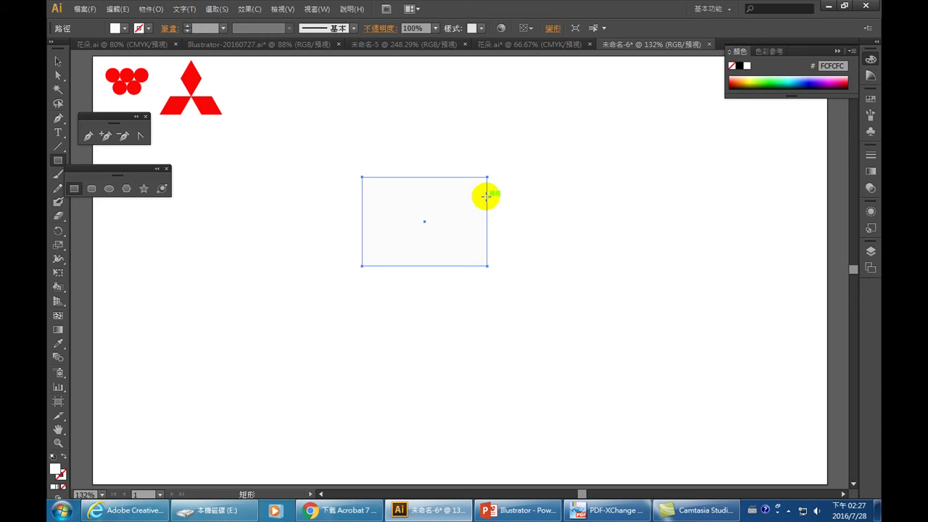
left_click(58, 343)
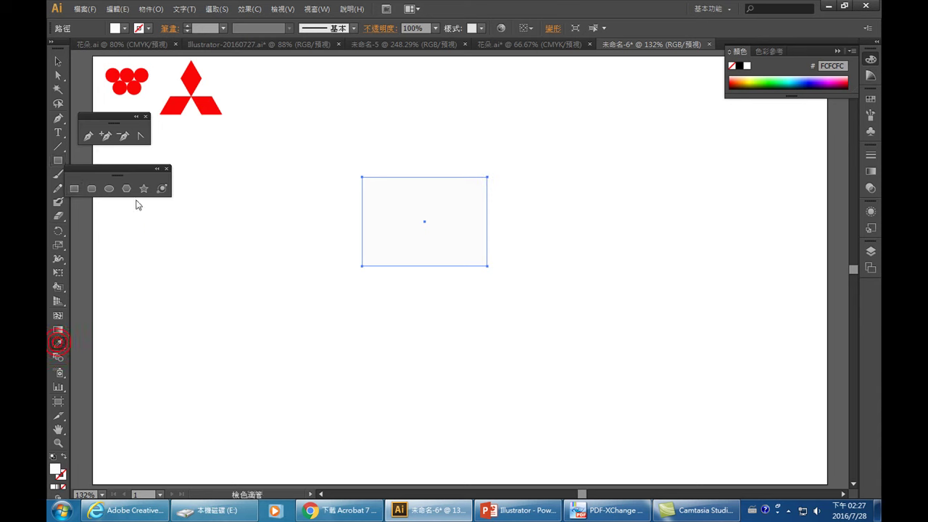
left_click(192, 70)
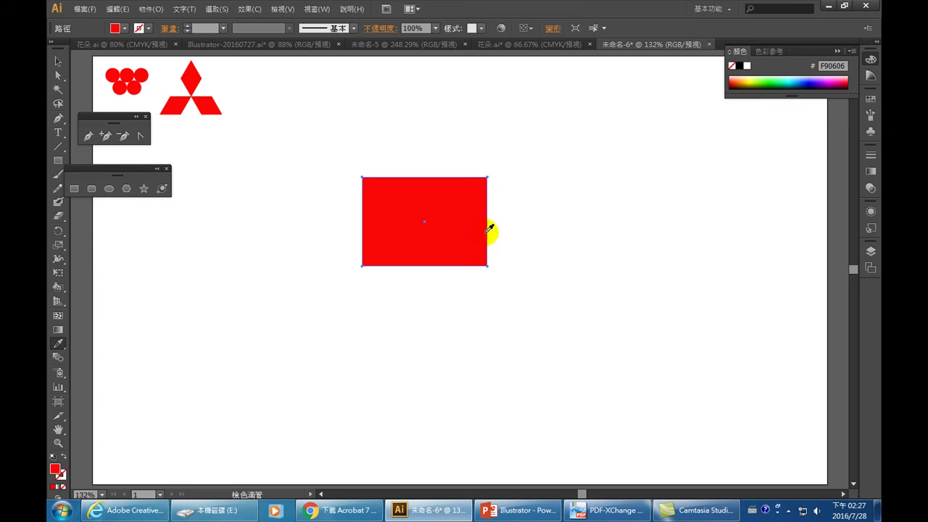
- Send the red rectangle to the back and make the 12-point star white, sampled from the circle
right_click(700, 222)
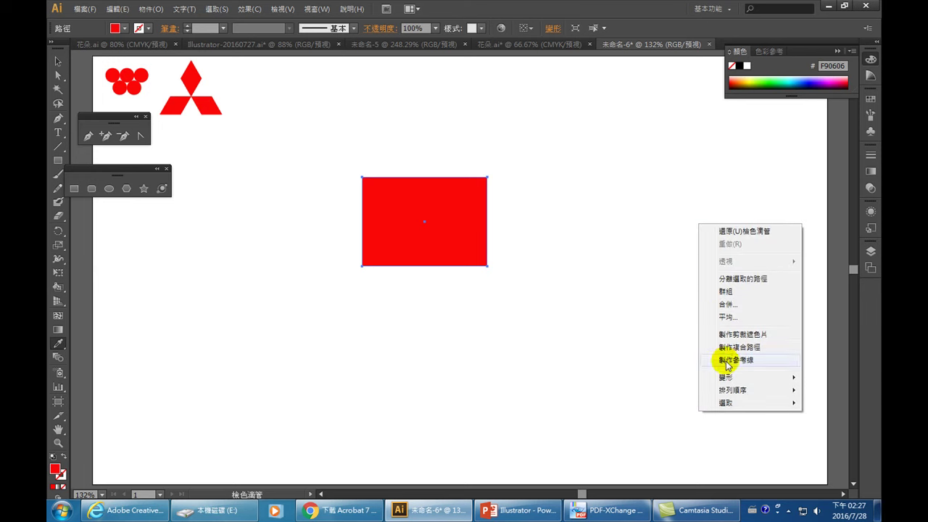
mouse_move(733, 390)
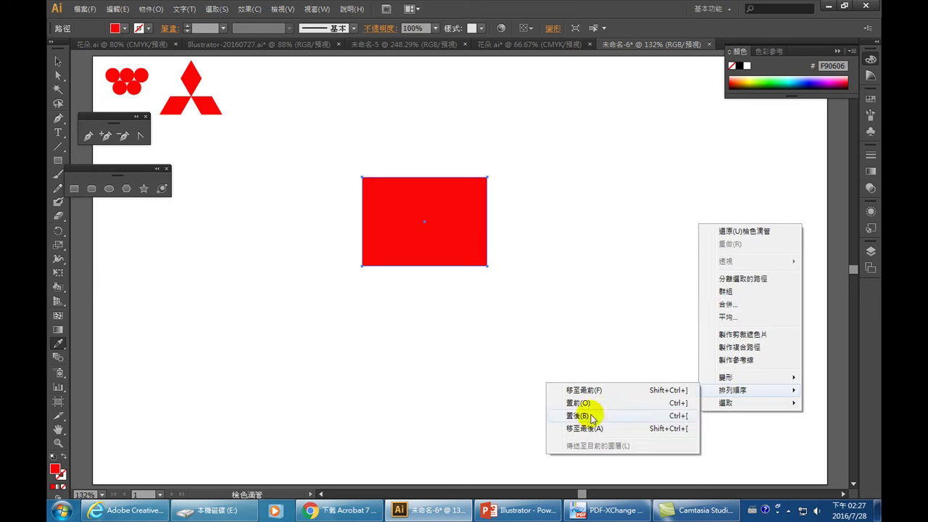
left_click(584, 429)
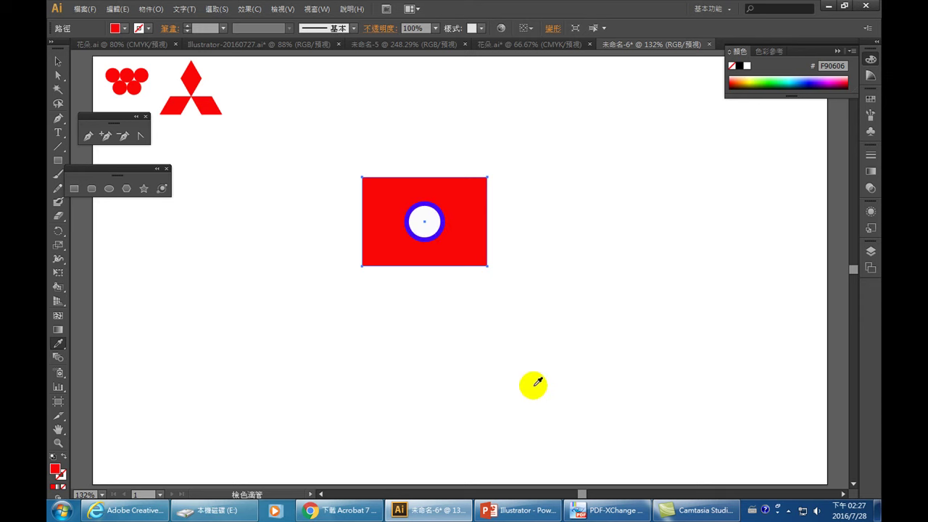
left_click(58, 61)
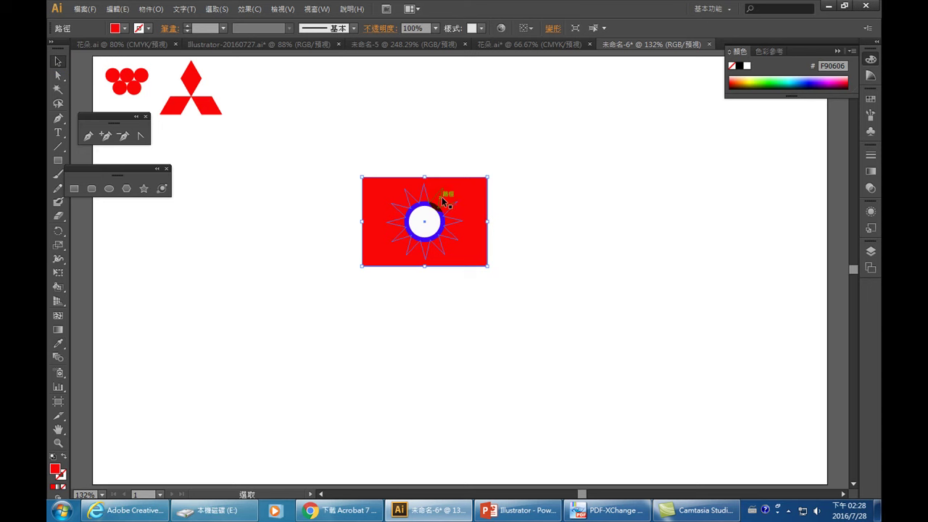
left_click(444, 200)
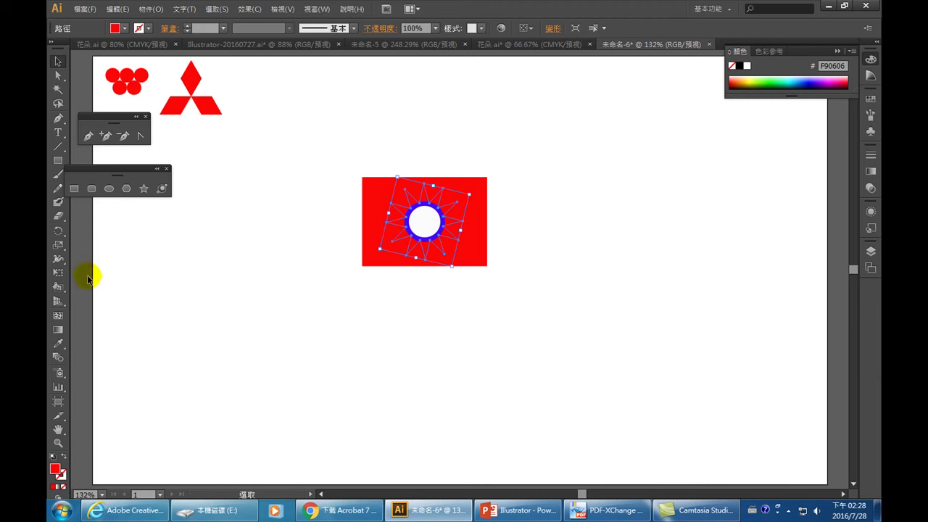
left_click(57, 346)
left_click(435, 218)
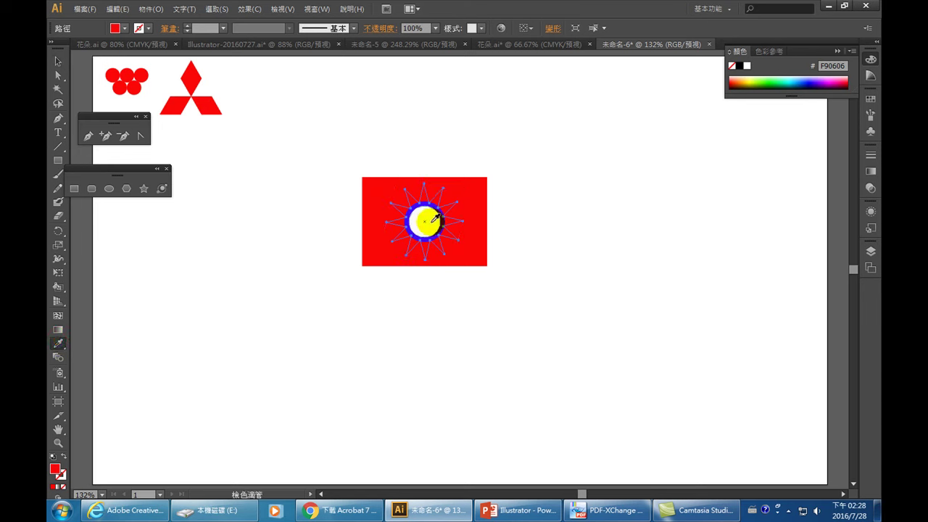
left_click(435, 219)
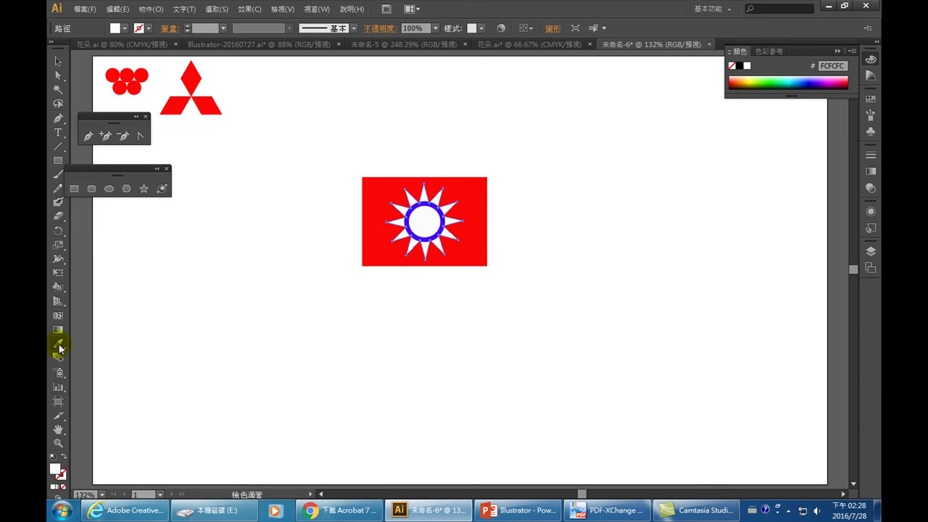
- Marquee-select the emblem with its rectangle and move it up-left beside the logos
left_click(58, 61)
left_click(522, 287)
left_click_drag(537, 317, 330, 138)
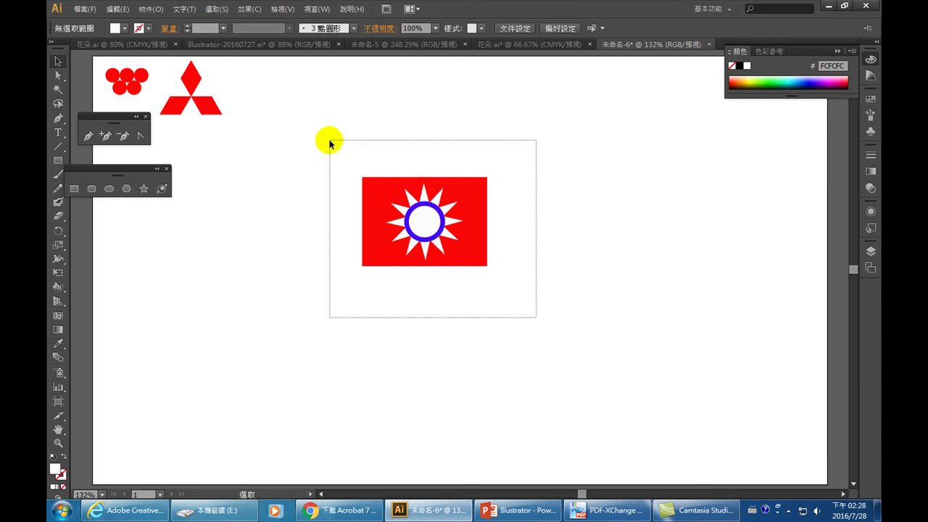
left_click_drag(472, 249, 358, 142)
- Fill the emblem's background rectangle with blue 3008F7, undoing an accidental white fill
left_click(263, 89)
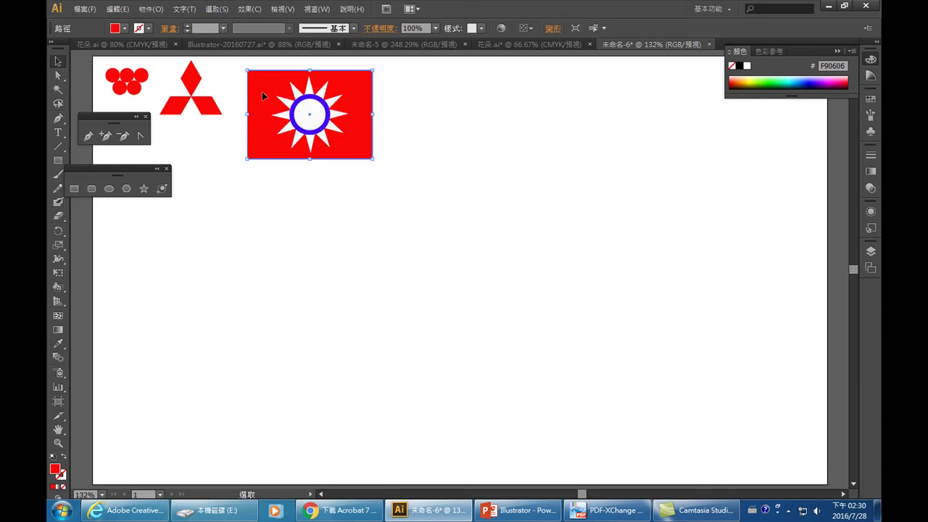
left_click(57, 344)
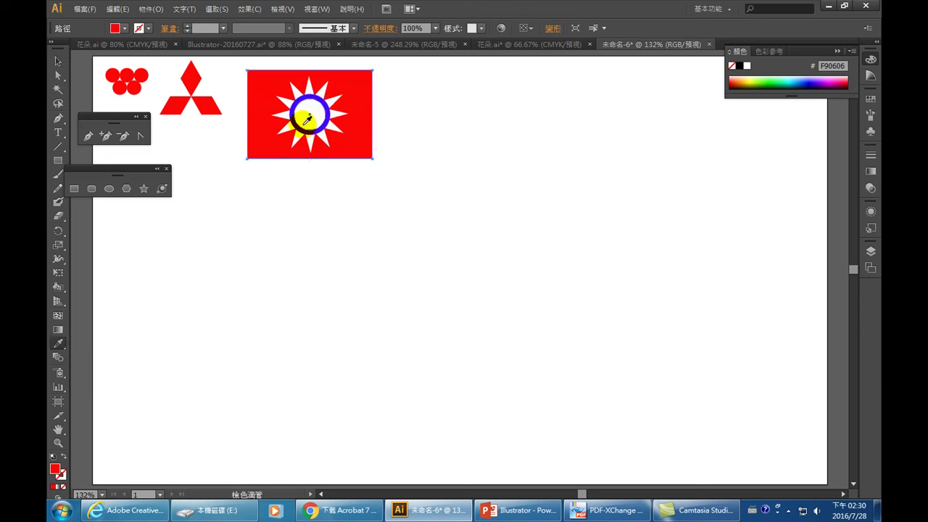
left_click(305, 128)
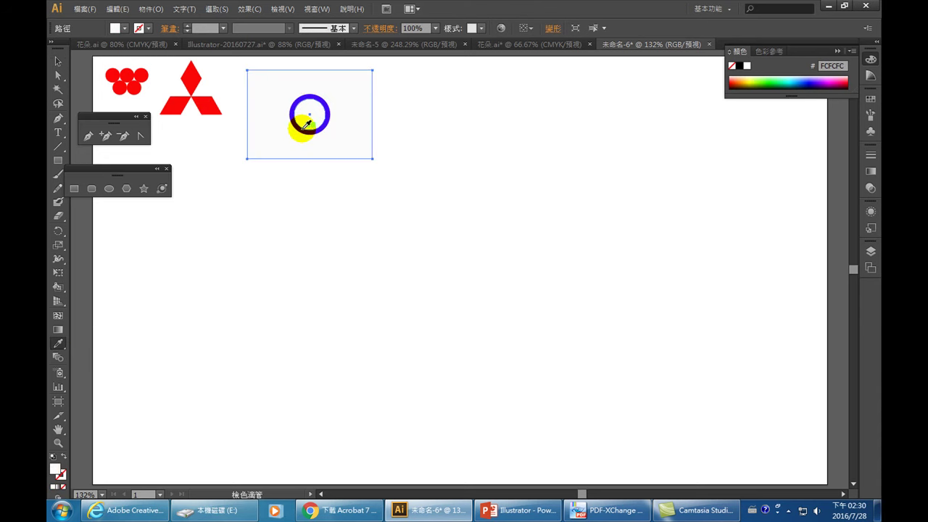
key("ctrl+z")
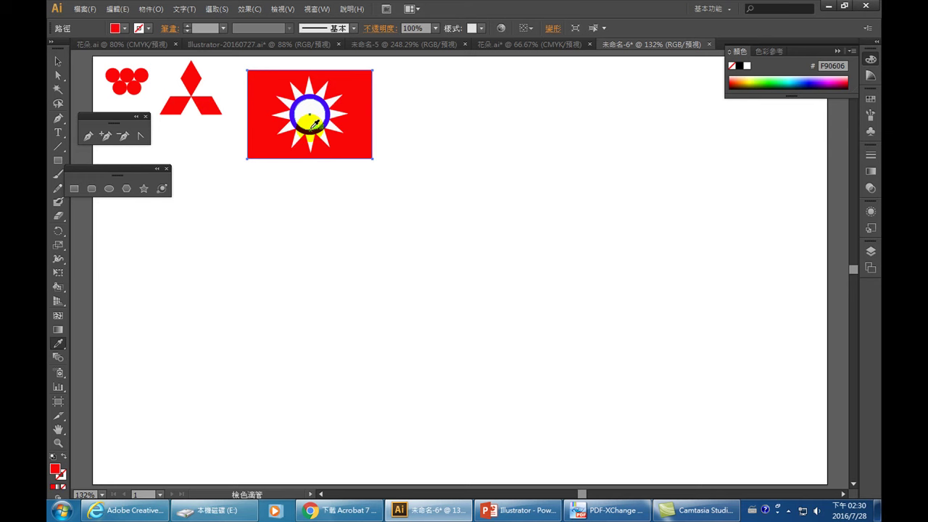
double_click(55, 469)
left_click(484, 229)
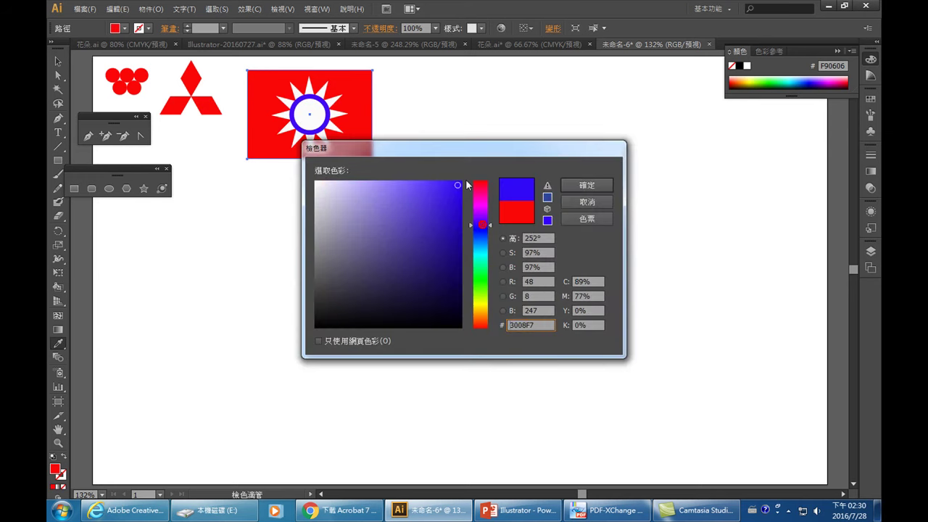
left_click(586, 185)
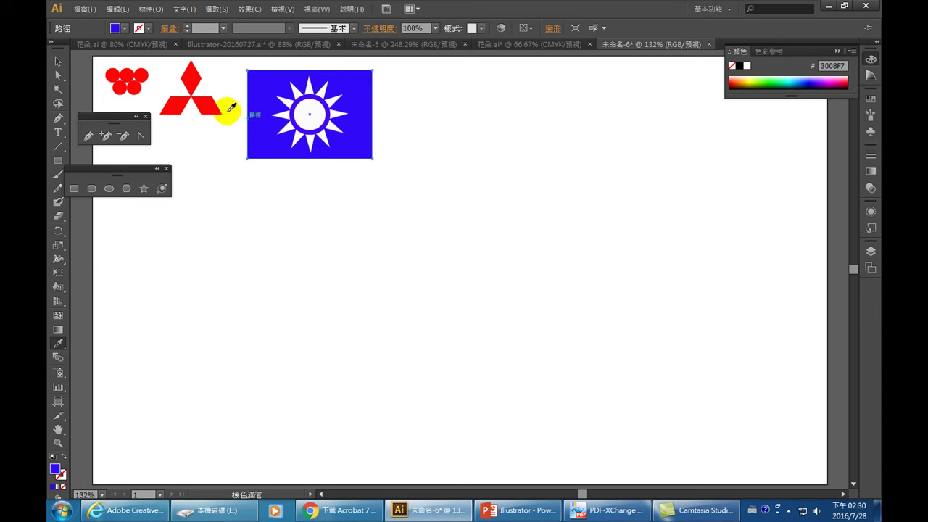
left_click(58, 61)
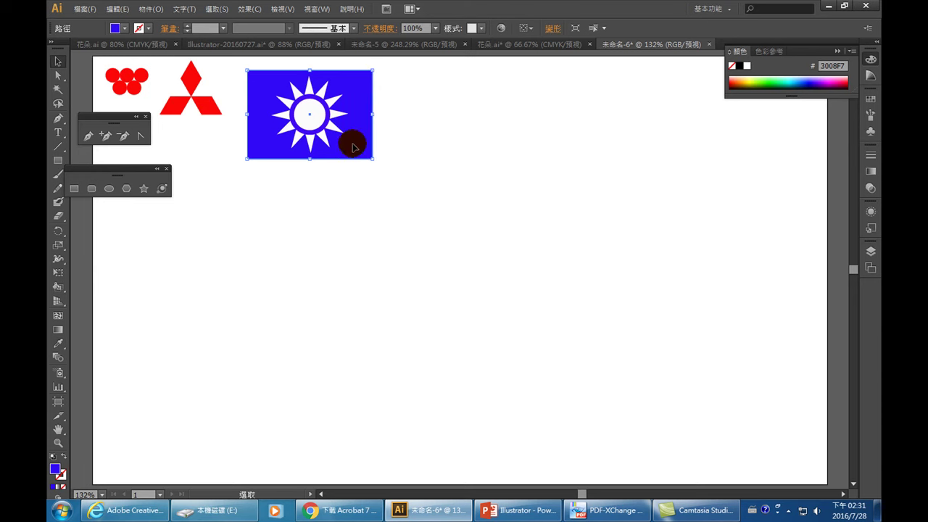
- Duplicate the blue rectangle, stretch it to full flag size, and send it behind the canton
left_click_drag(358, 103, 485, 106)
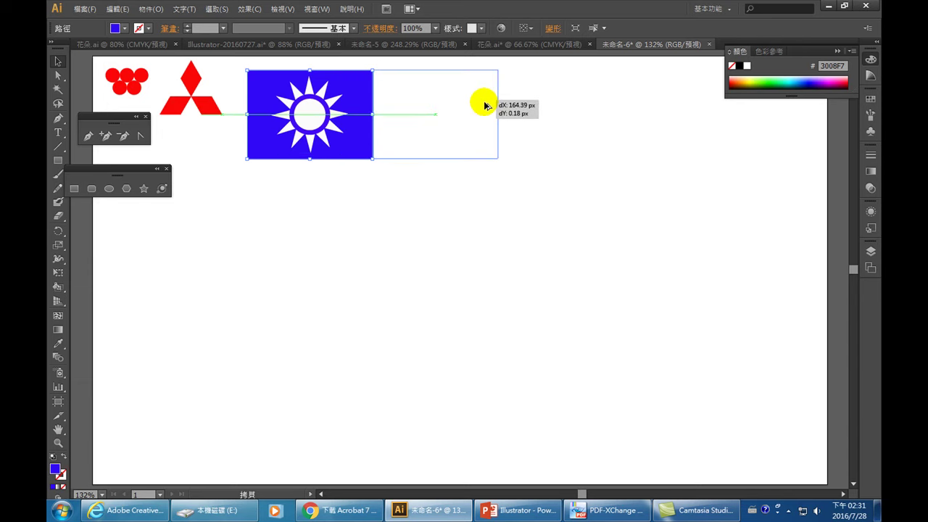
left_click_drag(372, 113, 247, 114)
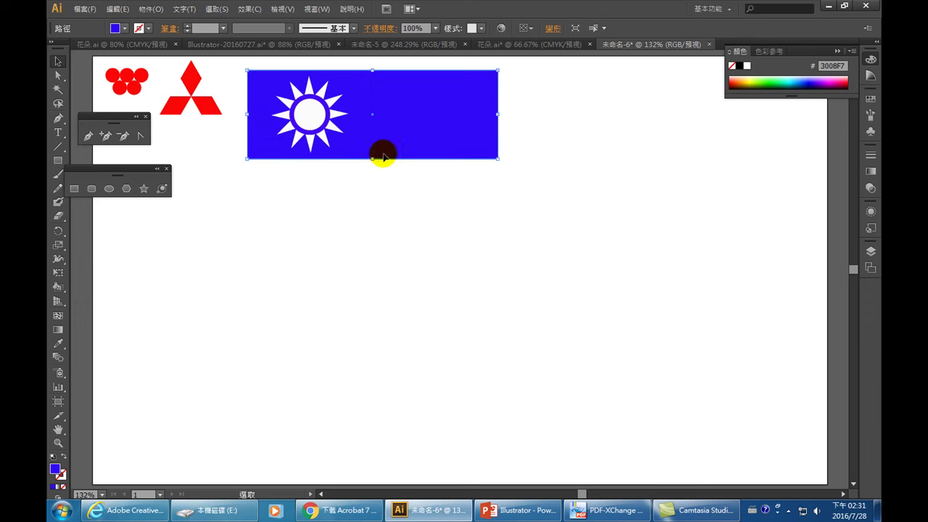
left_click_drag(371, 158, 373, 241)
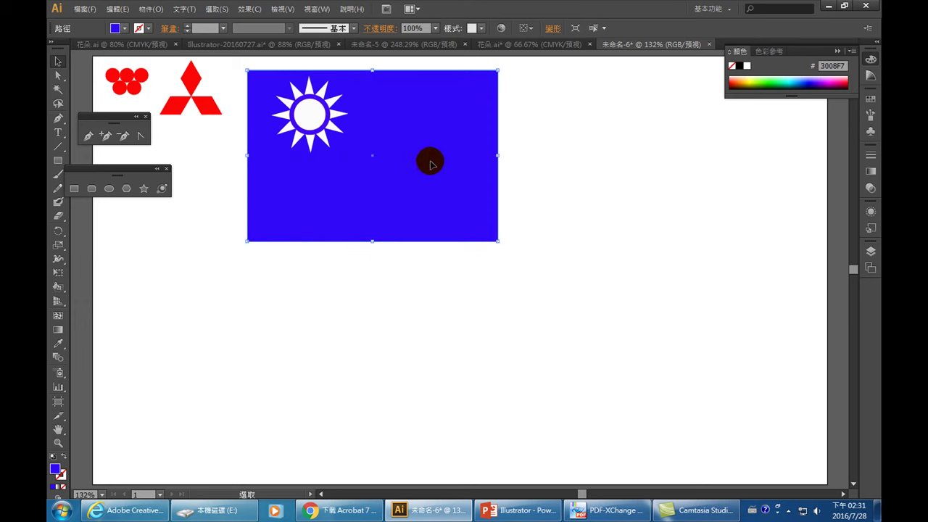
right_click(616, 183)
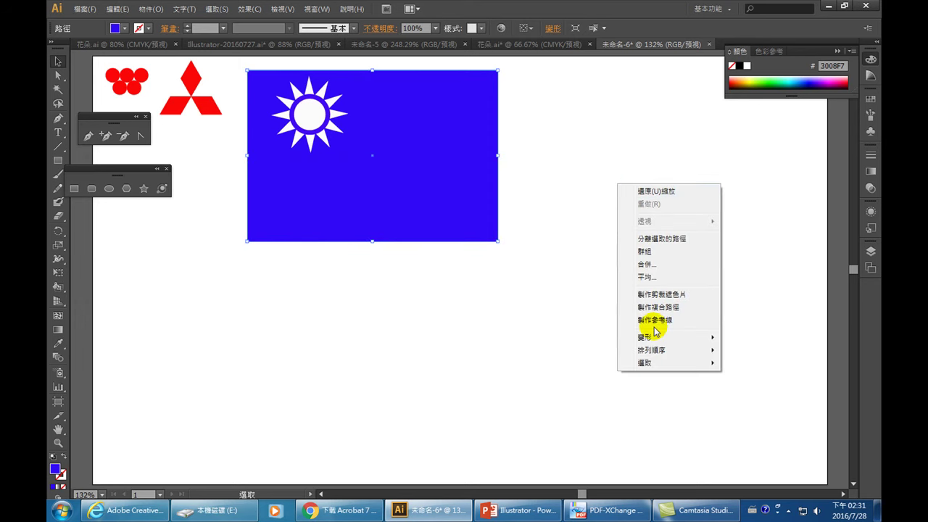
mouse_move(651, 350)
left_click(770, 390)
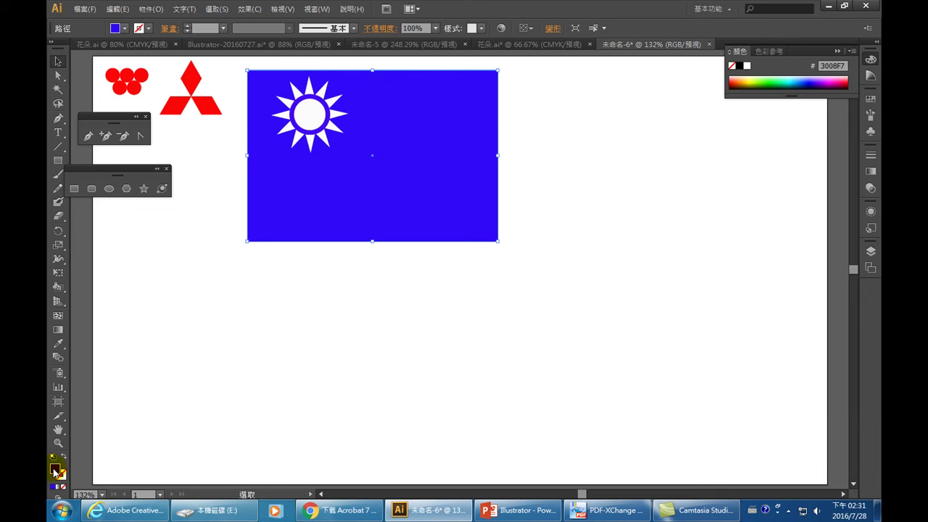
left_click(58, 342)
- Make the large flag body red from the logo, then select and group all flag parts
left_click(174, 106)
left_click(58, 61)
left_click_drag(560, 261, 305, 107)
key("a")
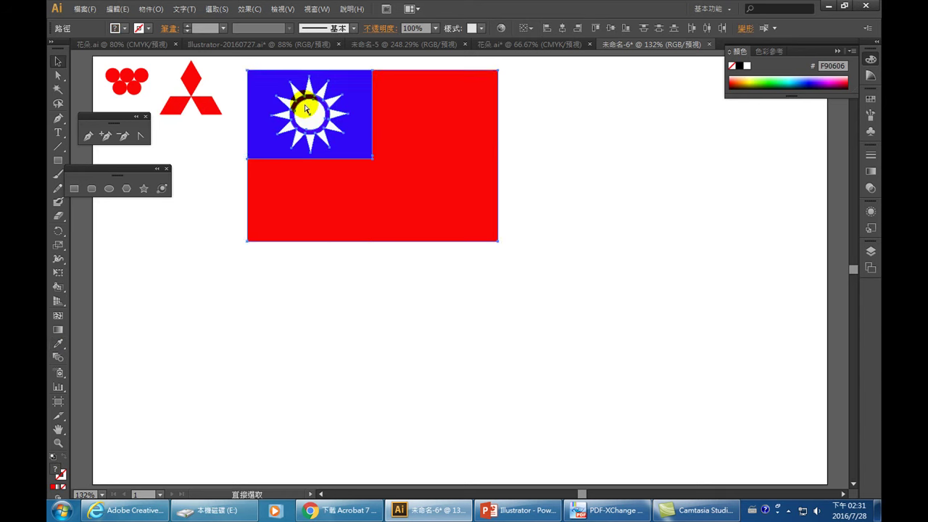
key("ctrl+g")
key("v")
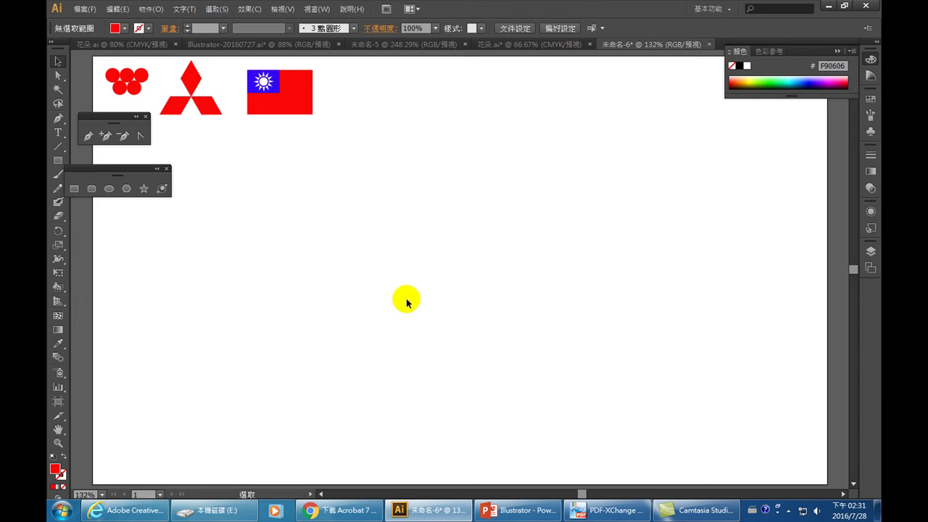
- Return to Internet Explorer's Creative Cloud desktop apps page, scroll to the top and select the address
left_click(127, 511)
scroll(290, 253, "up", 1)
scroll(298, 232, "up", 5)
left_click(233, 22)
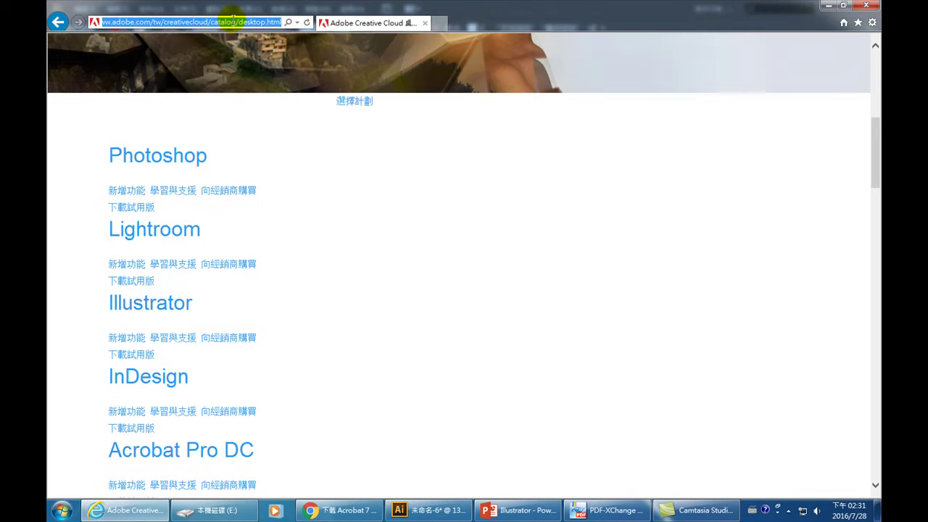
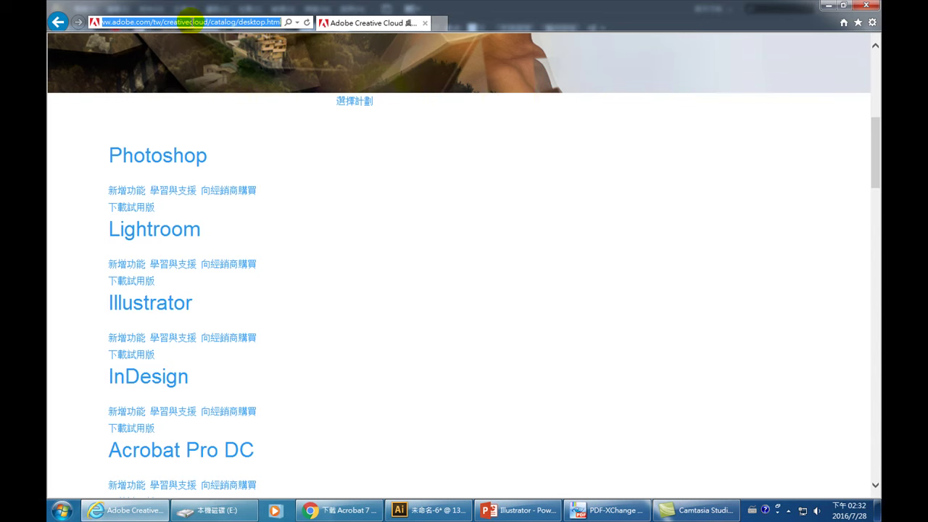
- Search Google for 皮卡丘
type("www.google.com.tw/")
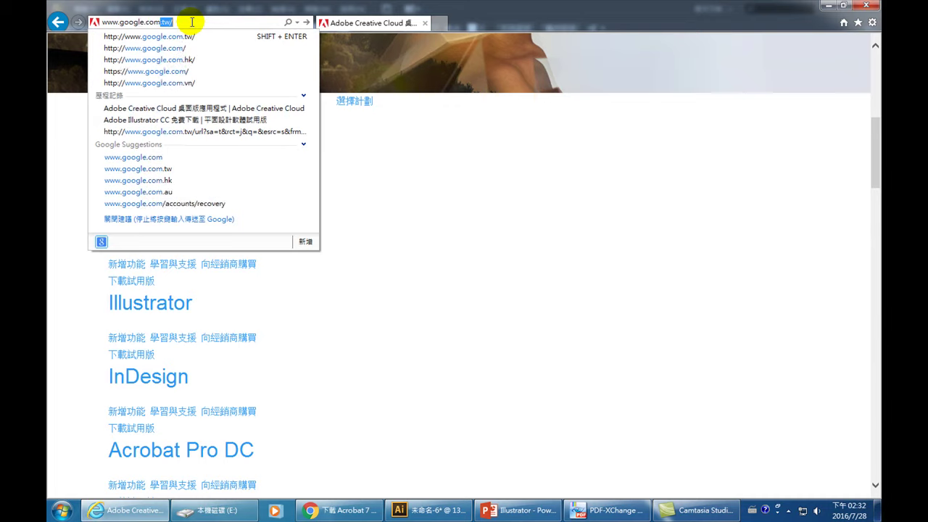
key("Return")
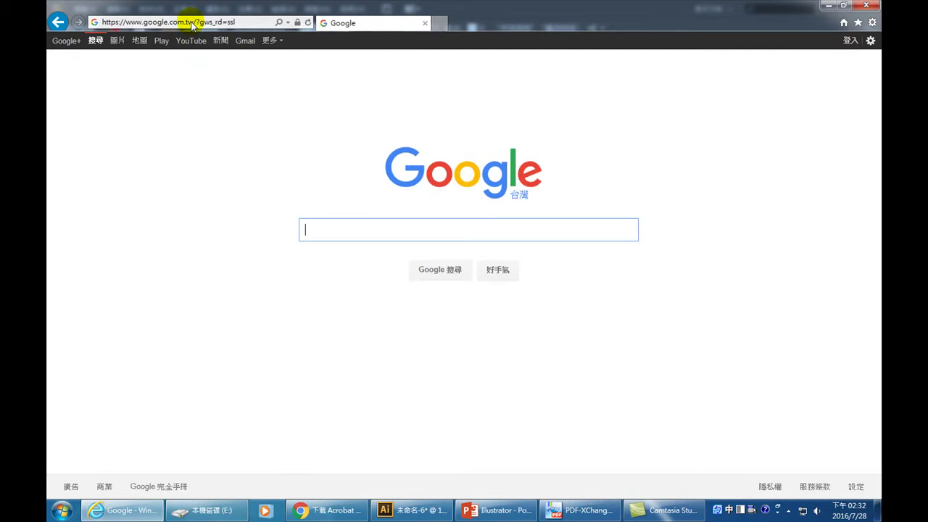
type("板")
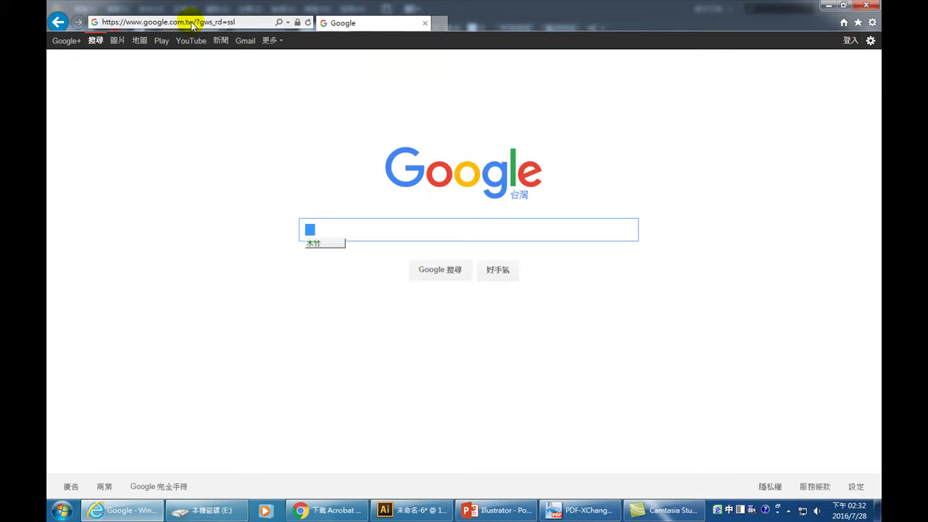
type("丘")
key("Return")
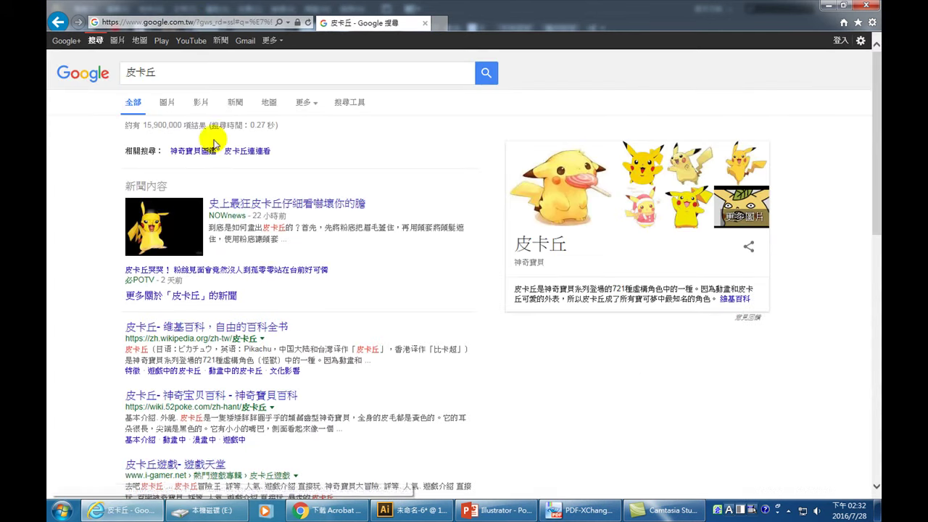
- Copy the waving cartoon Pikachu picture from the Google Images results
left_click(168, 104)
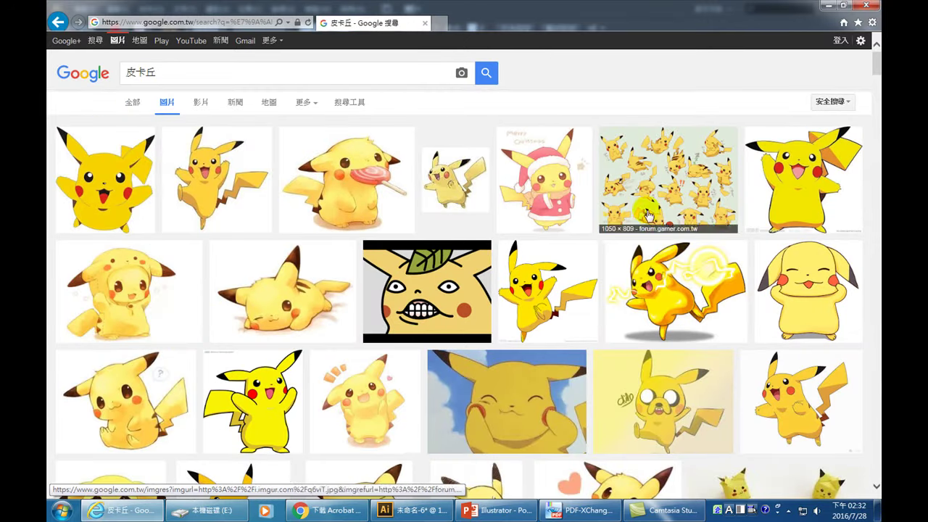
scroll(288, 361, "down", 2)
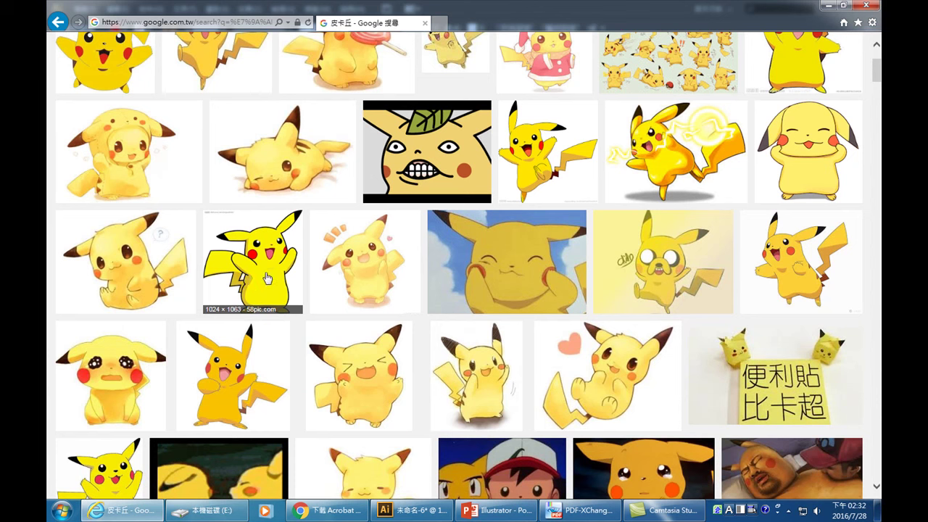
left_click(260, 279)
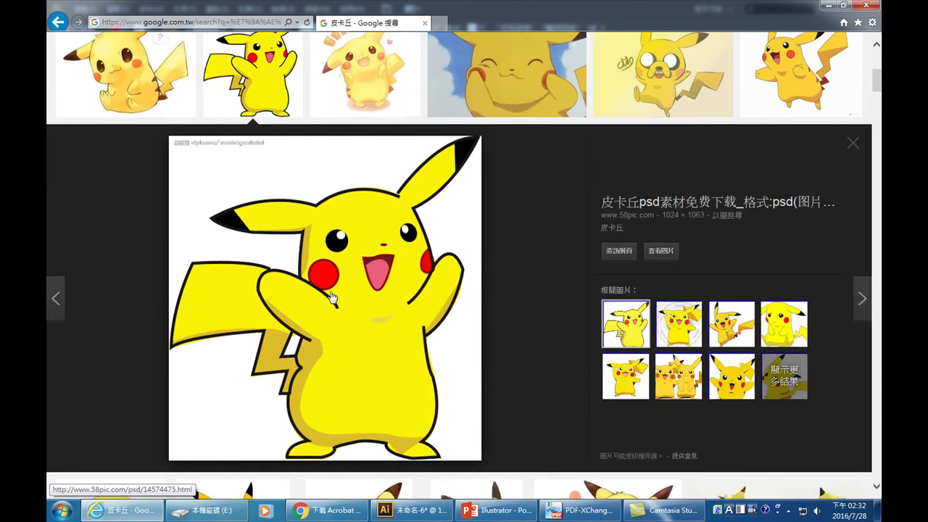
right_click(363, 324)
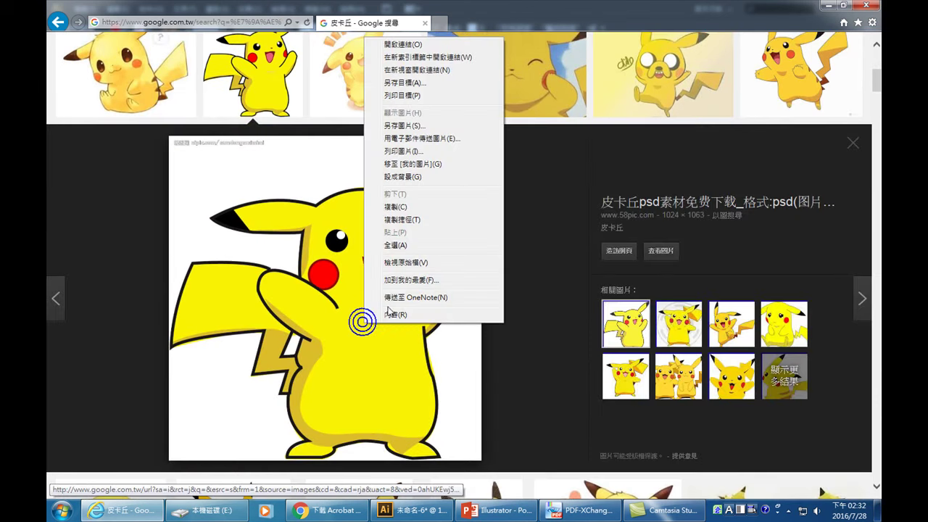
left_click(398, 207)
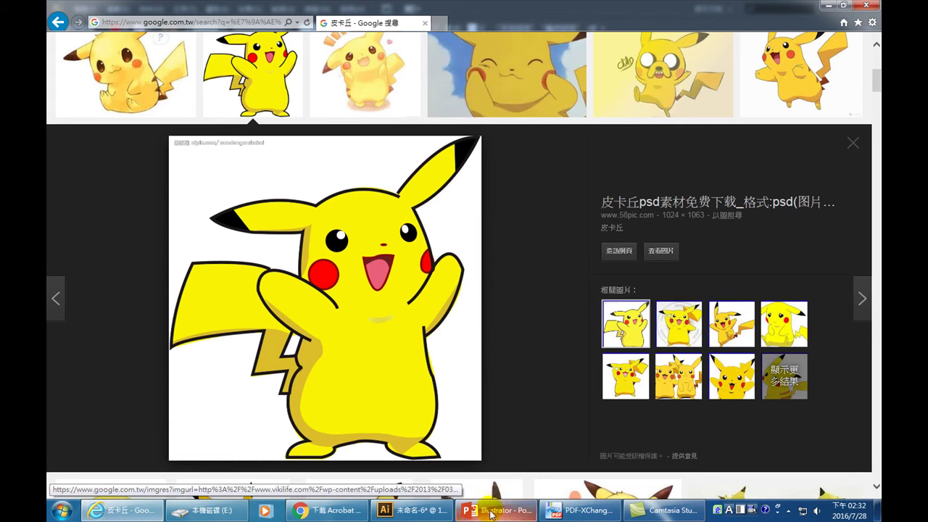
left_click(414, 510)
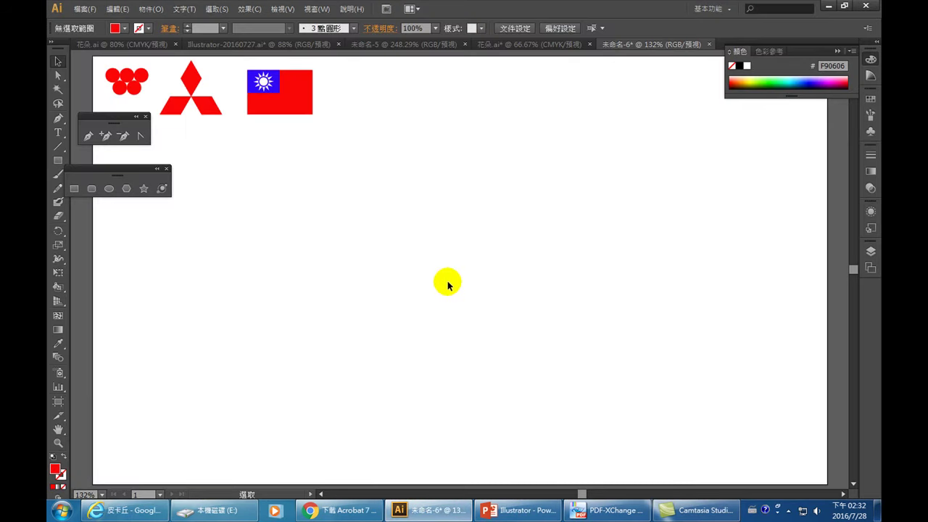
- Paste the Pikachu picture beside the red logos and flag, and select it
key("ctrl+v")
left_click(700, 290)
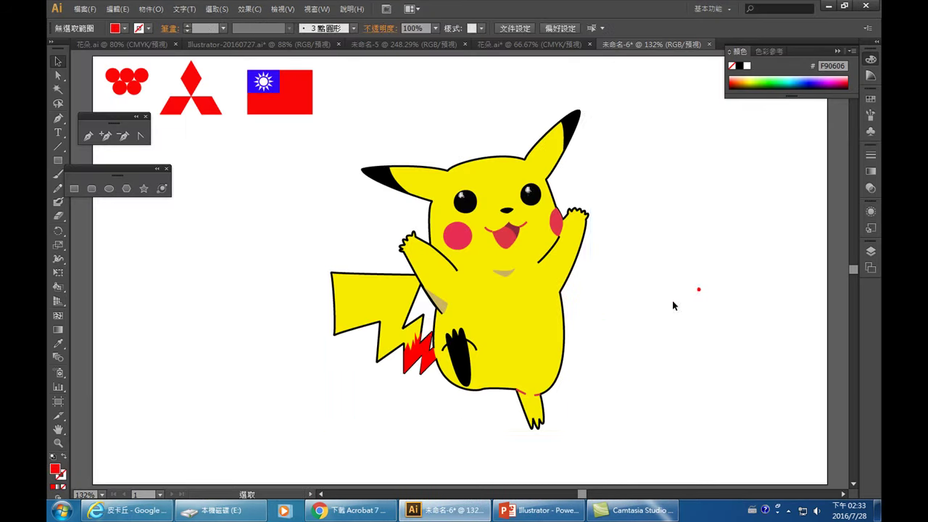
left_click(539, 309)
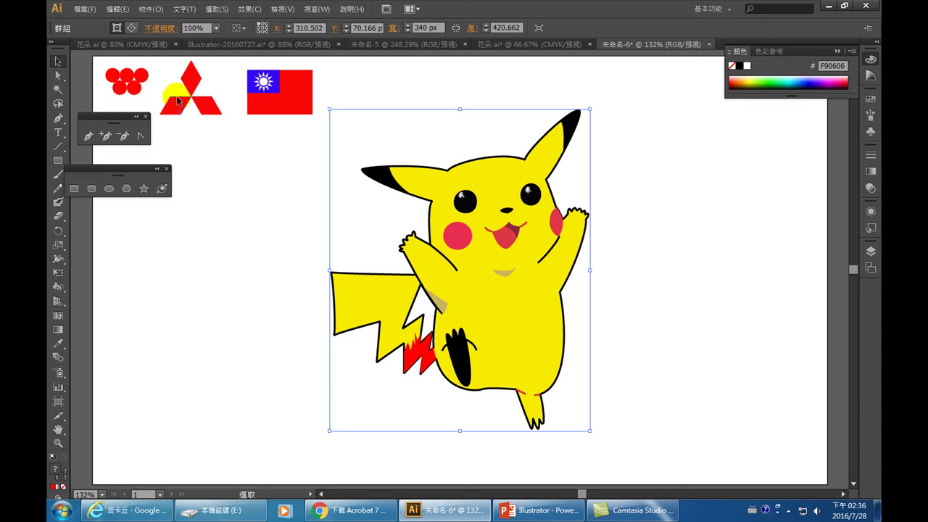
left_click(88, 136)
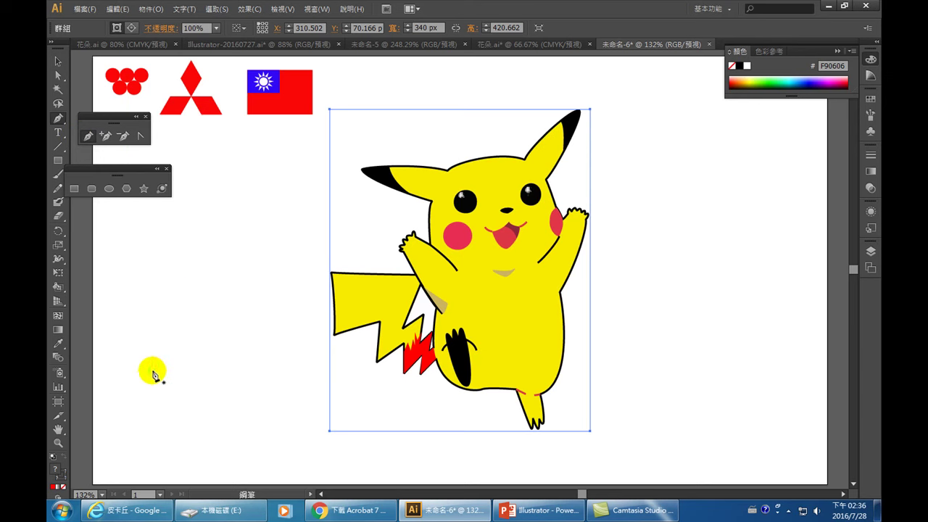
mouse_move(112, 265)
left_mouse_down()
mouse_move(137, 314)
mouse_move(136, 305)
left_mouse_up()
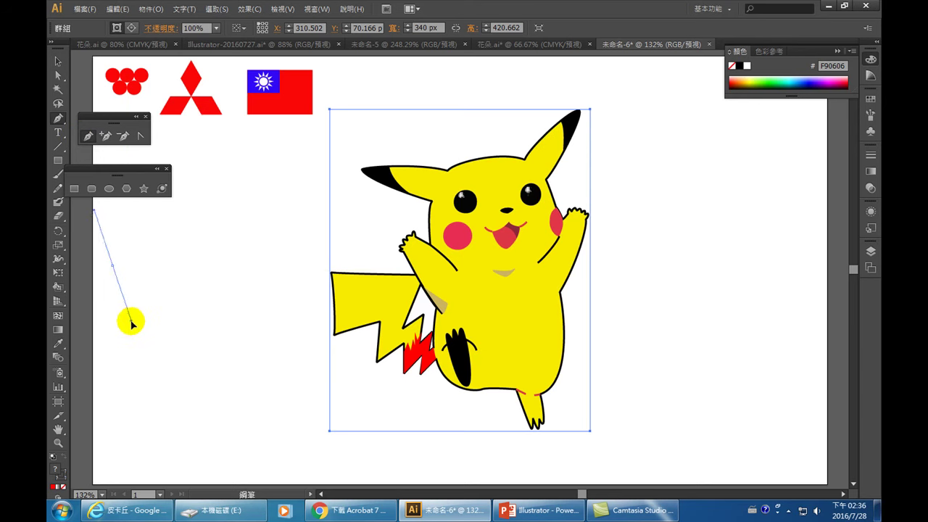
left_click_drag(136, 305, 118, 274)
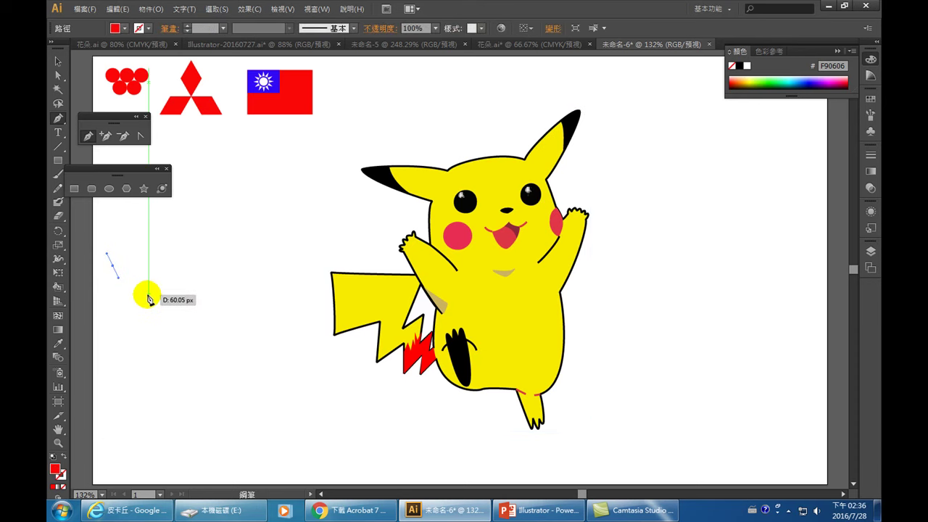
key("ctrl+z")
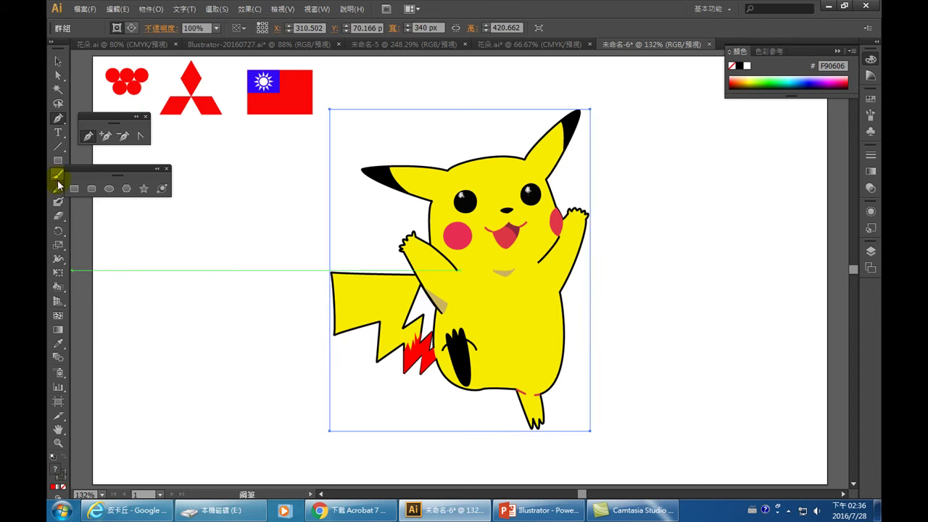
left_click(58, 177)
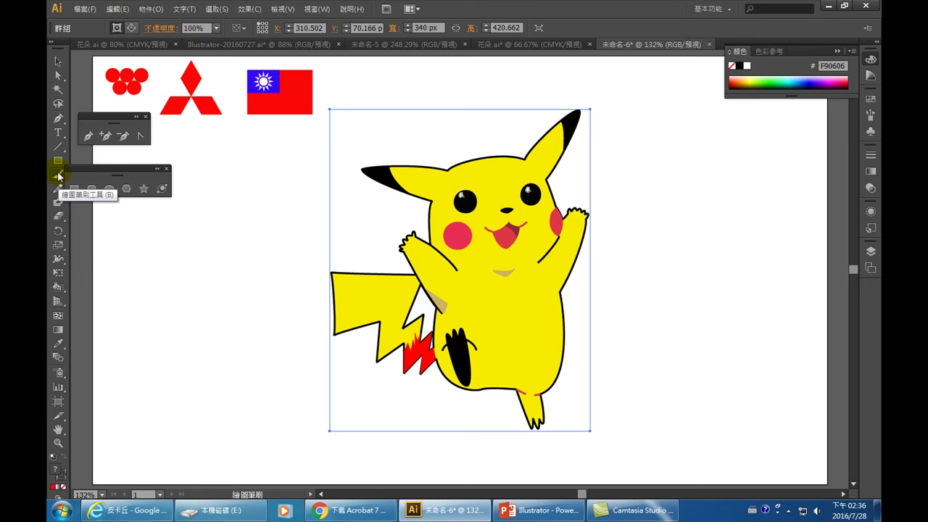
left_click_drag(114, 250, 161, 306)
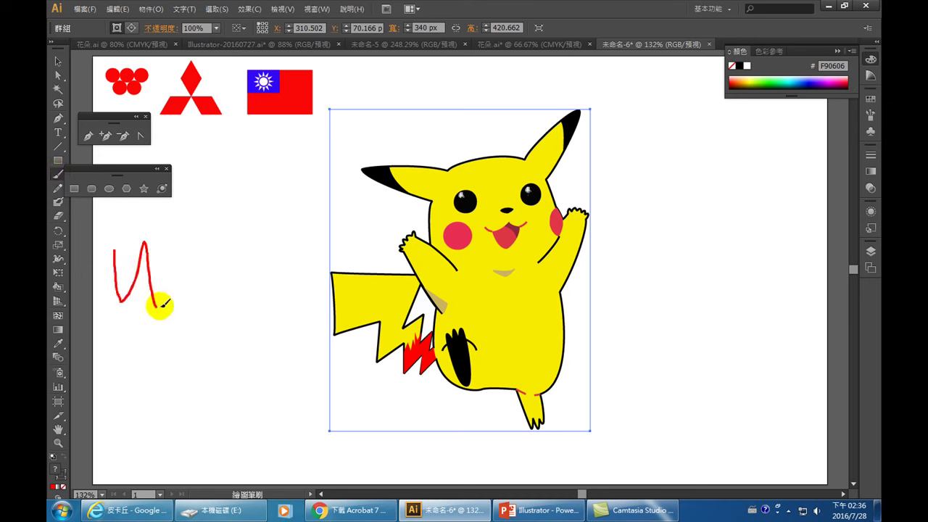
left_click_drag(161, 306, 250, 266)
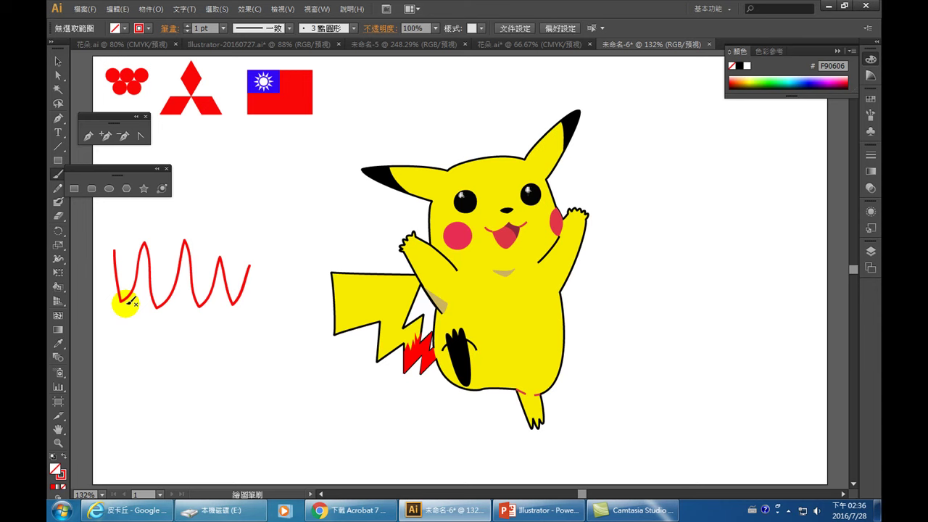
key("ctrl+z")
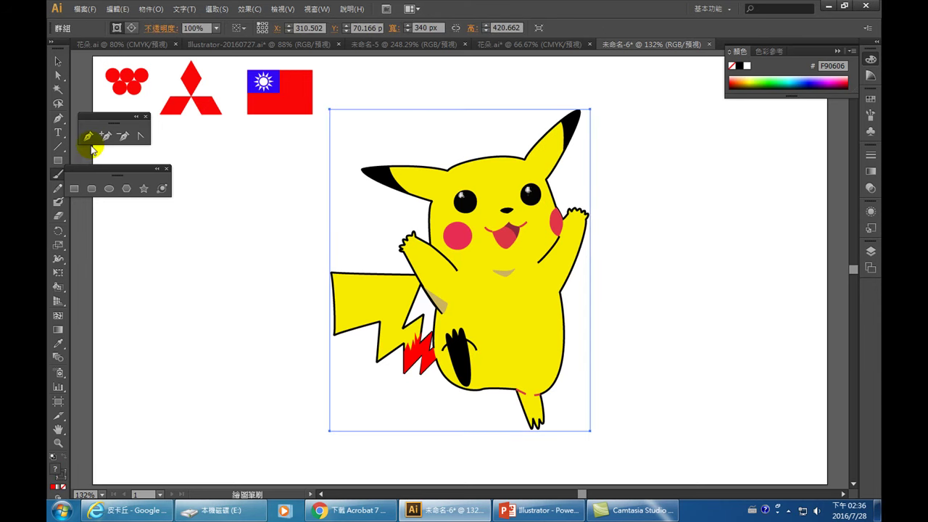
left_click(89, 137)
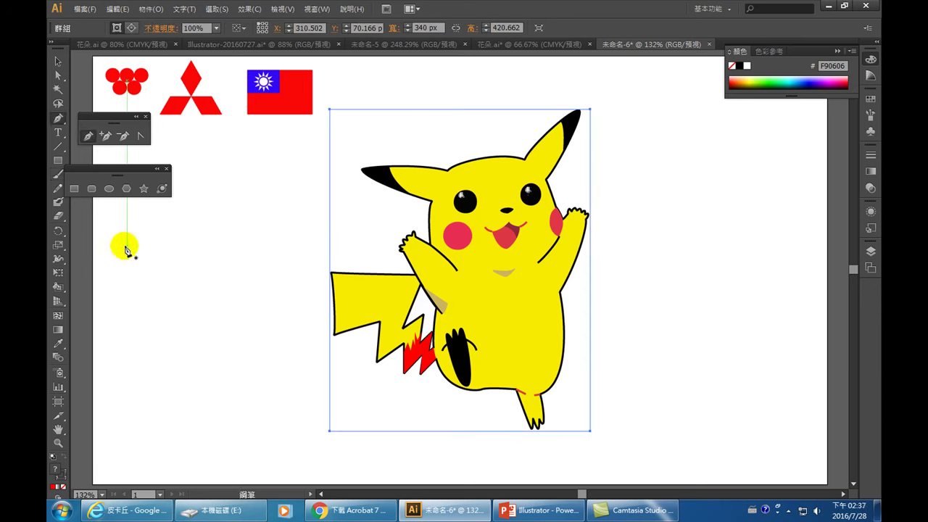
- Draw a red curved wave with alternating crests and troughs at the artboard's left
left_click_drag(125, 243, 121, 249)
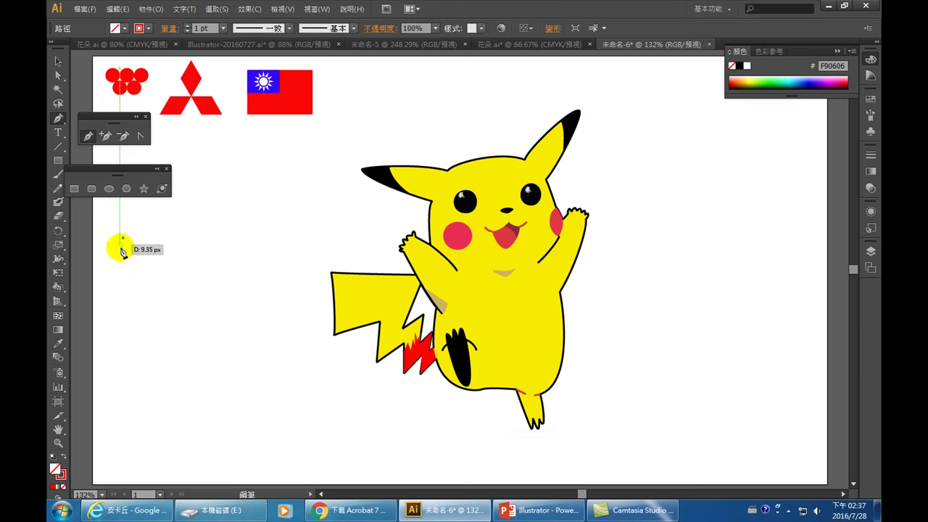
left_click(134, 315)
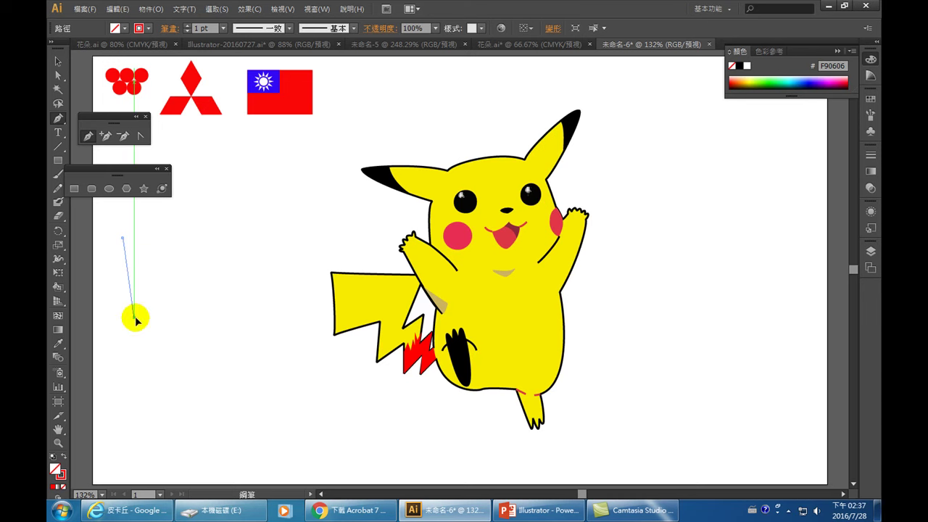
left_click_drag(135, 318, 145, 317)
left_click_drag(124, 238, 177, 240)
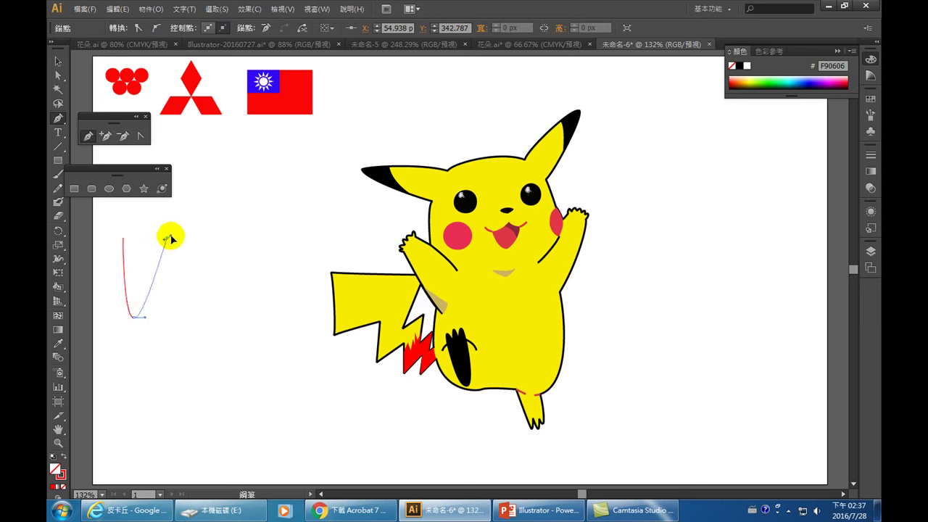
left_click(191, 317)
left_click_drag(191, 317, 211, 322)
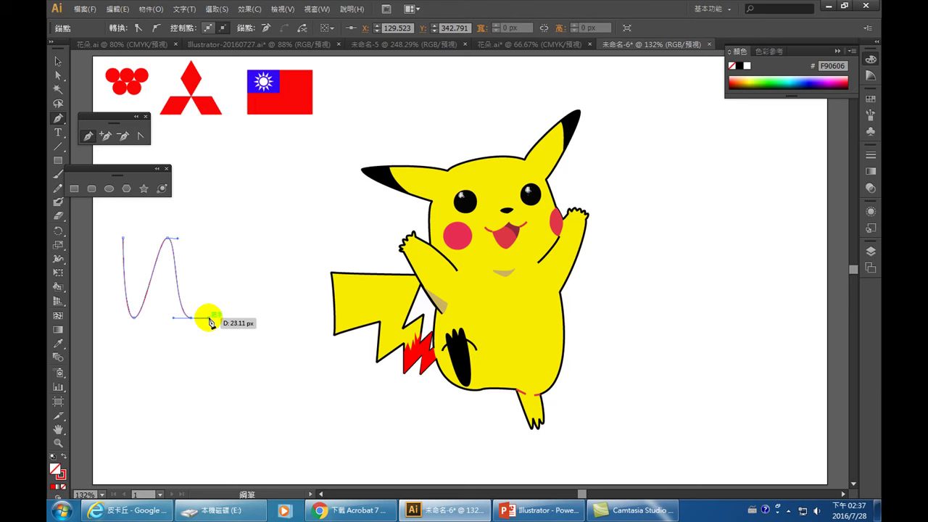
left_click_drag(215, 233, 234, 231)
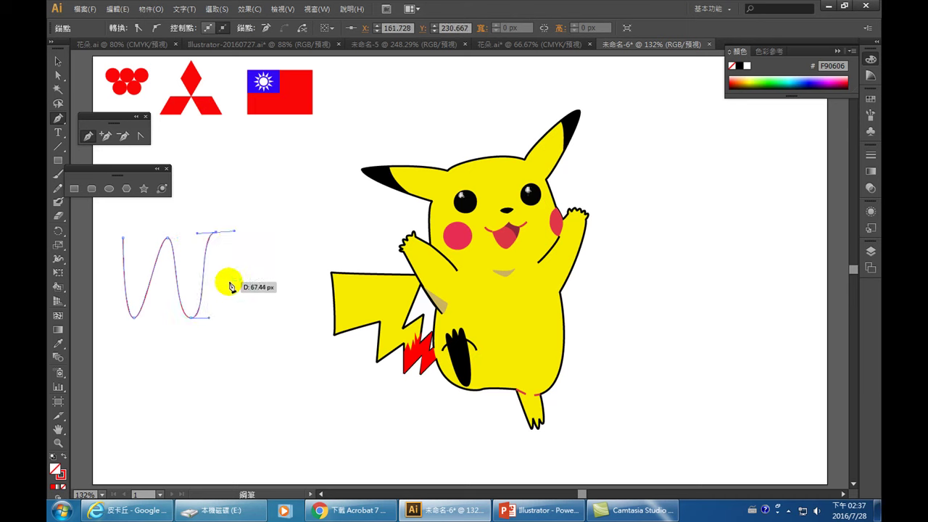
left_click_drag(232, 315, 249, 316)
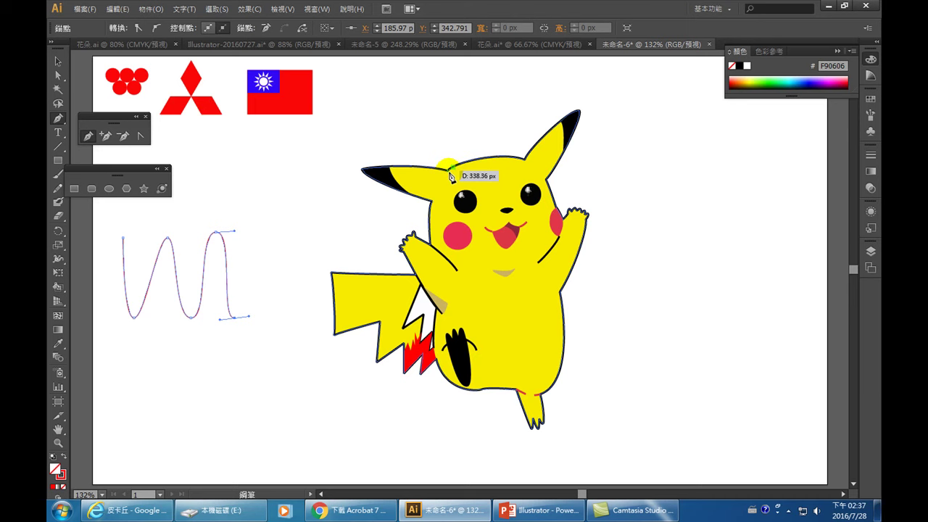
- Undo the stray straight segment, end the wave path and deselect it
left_click(533, 157)
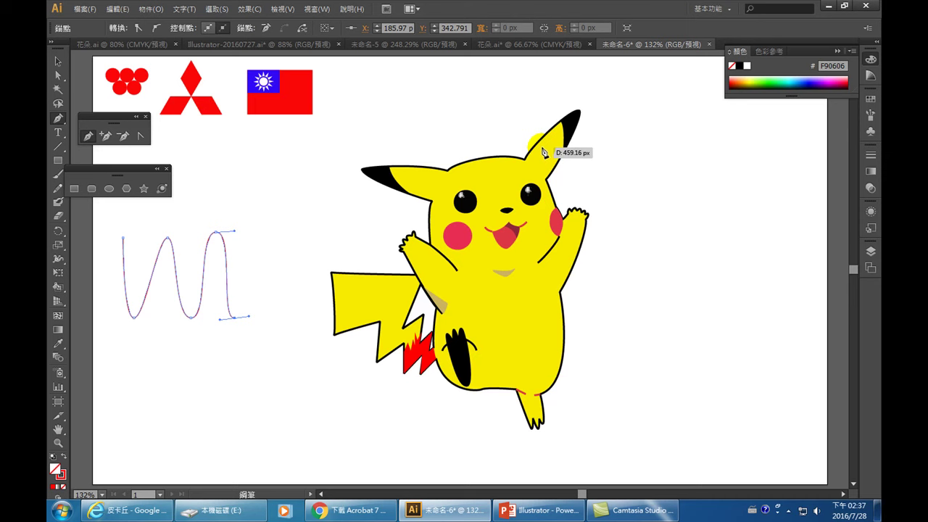
key("ctrl+z")
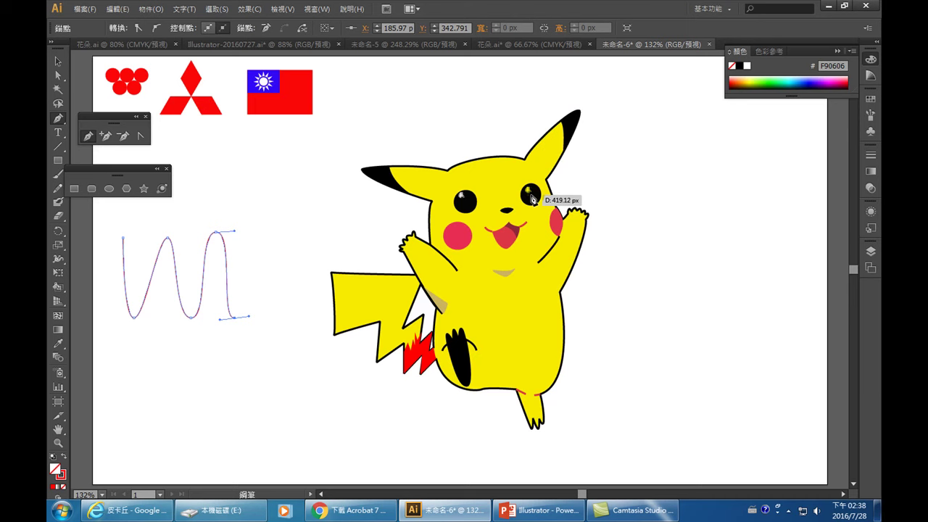
left_click(449, 174)
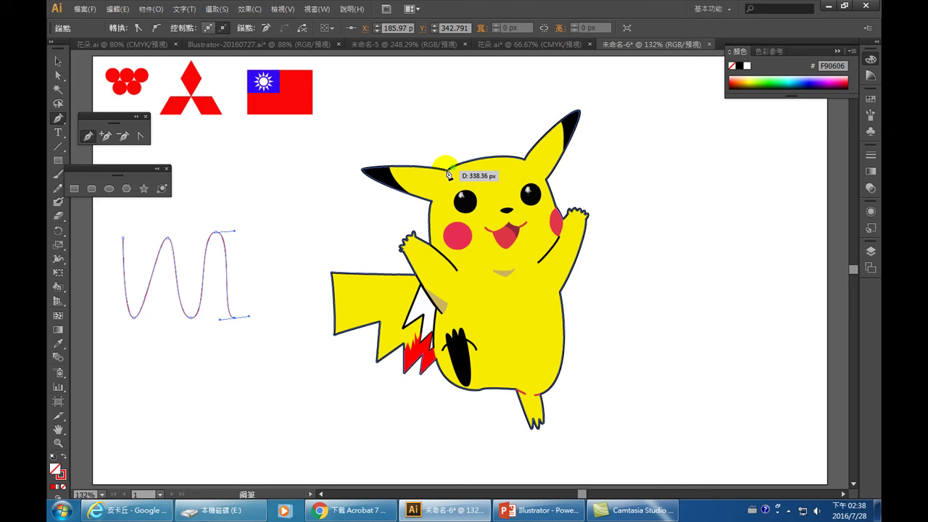
left_click_drag(448, 174, 448, 167)
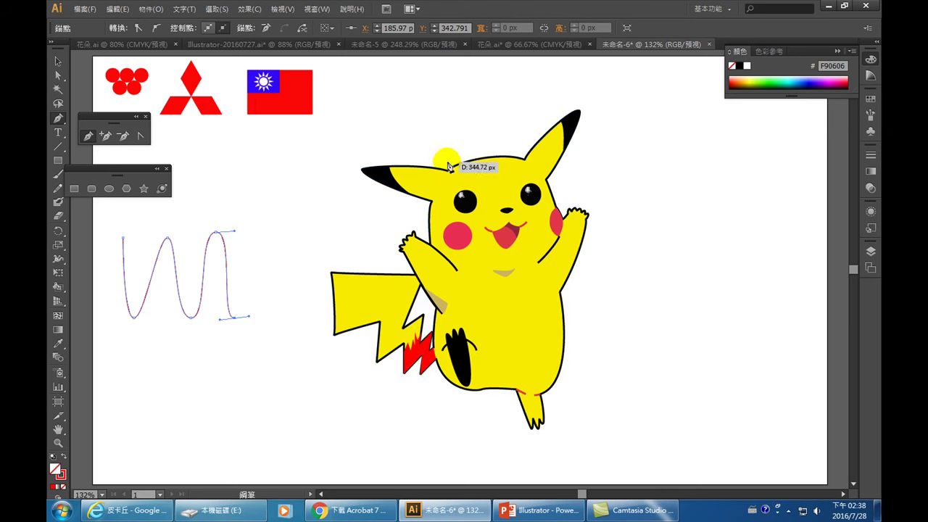
left_click(447, 163)
key("ctrl")
key("ctrl+z")
key("v")
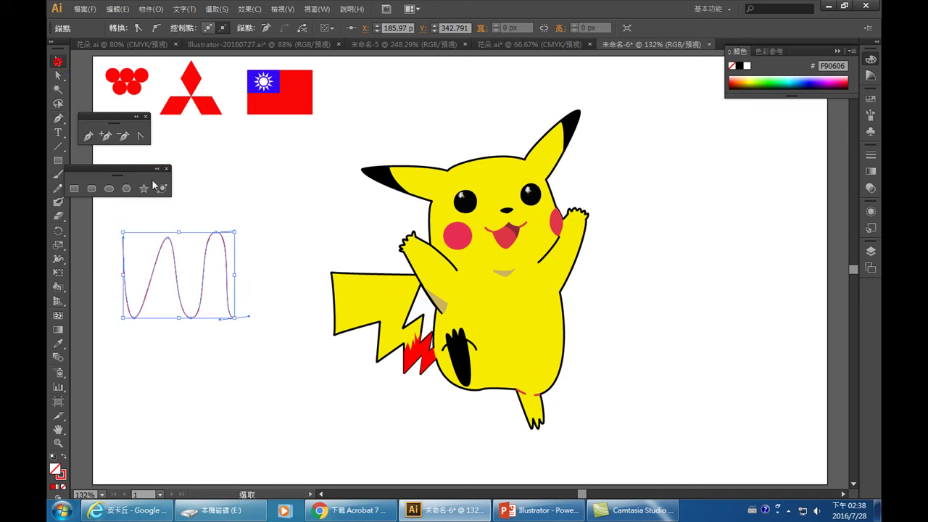
left_click(259, 162)
left_click(87, 135)
- Start a Pen path on Pikachu's head, curving it along the top
left_click(444, 162)
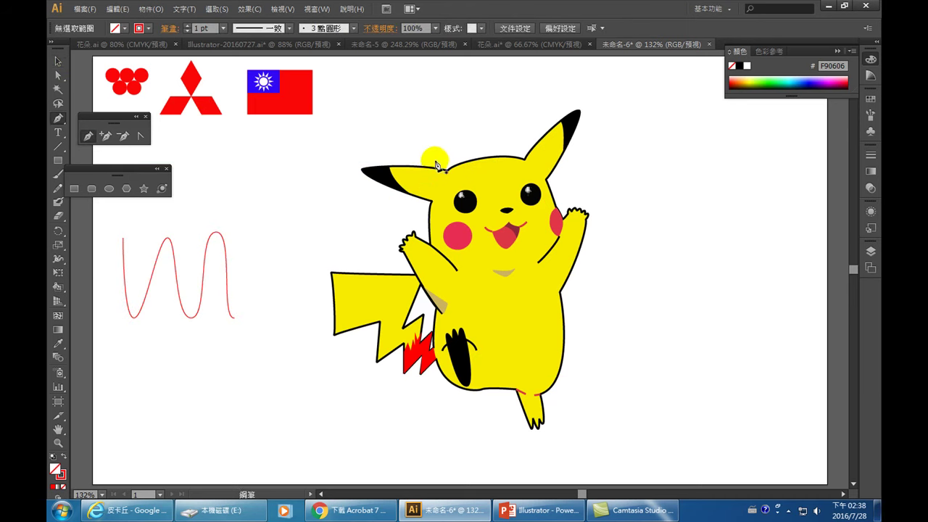
left_click_drag(357, 163, 353, 171)
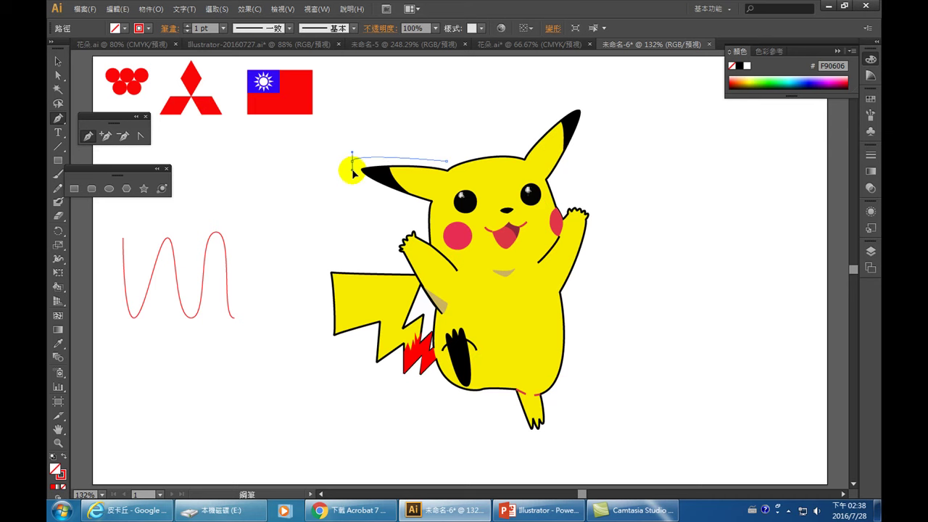
left_click(426, 210)
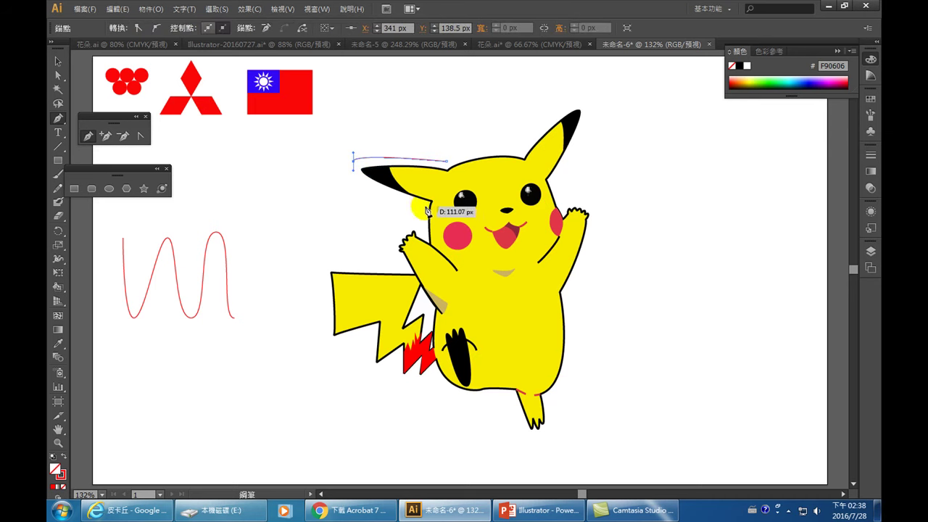
left_click_drag(425, 210, 445, 212)
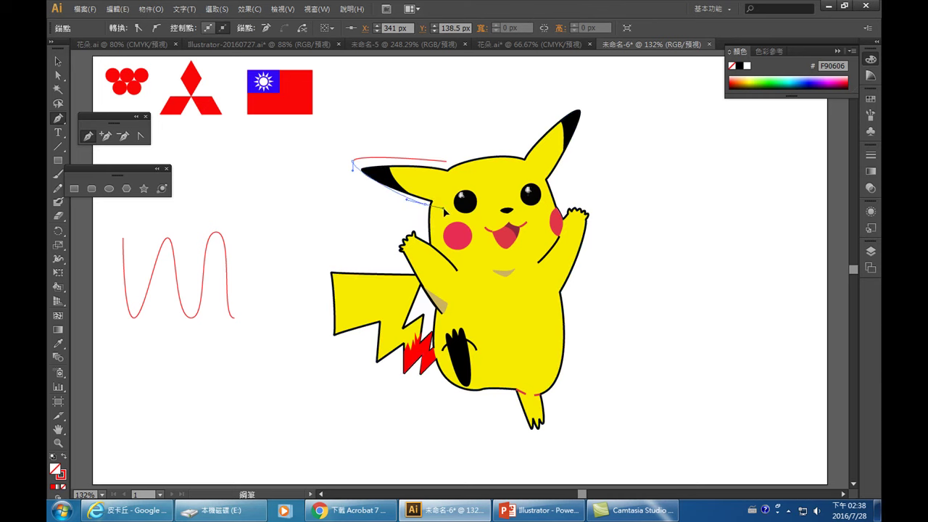
left_click_drag(445, 212, 474, 214)
- Reshape the curve over Pikachu's ear, then undo most of the traced path
left_click(418, 210)
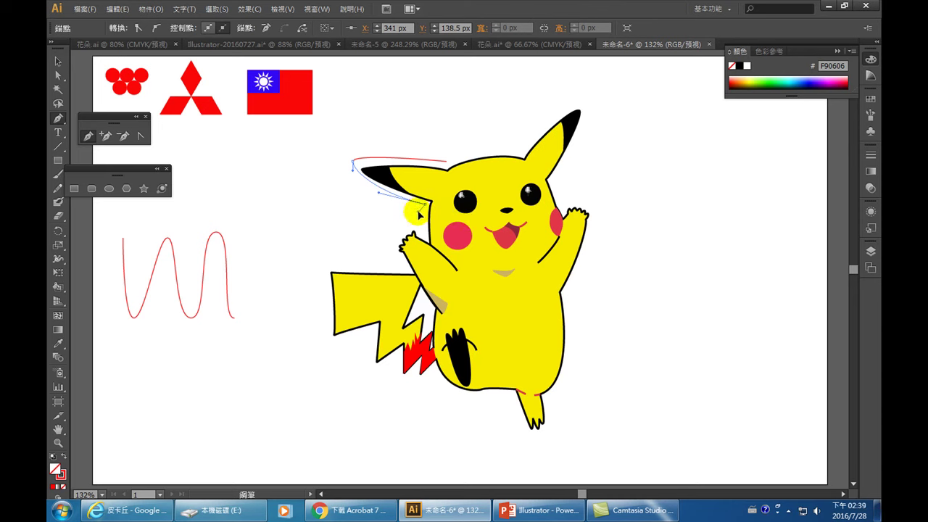
left_click_drag(424, 216, 428, 216)
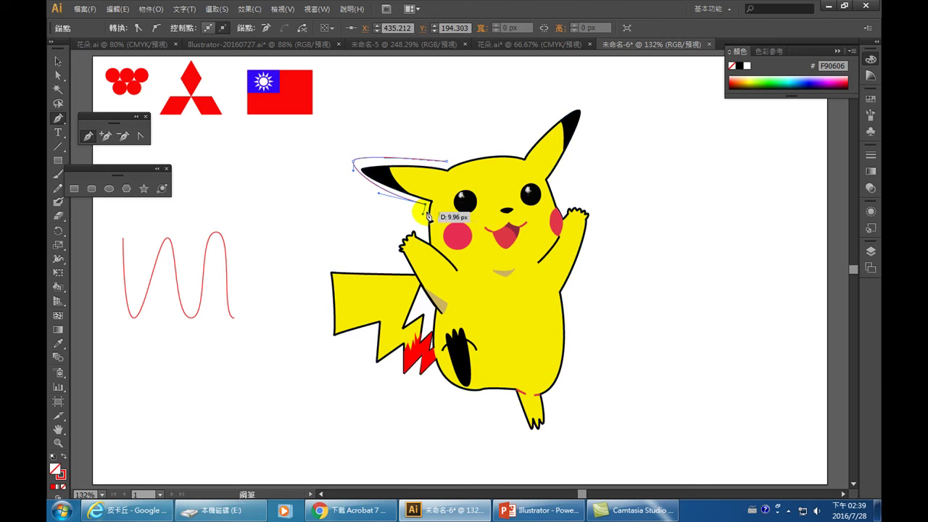
left_click_drag(429, 215, 428, 242)
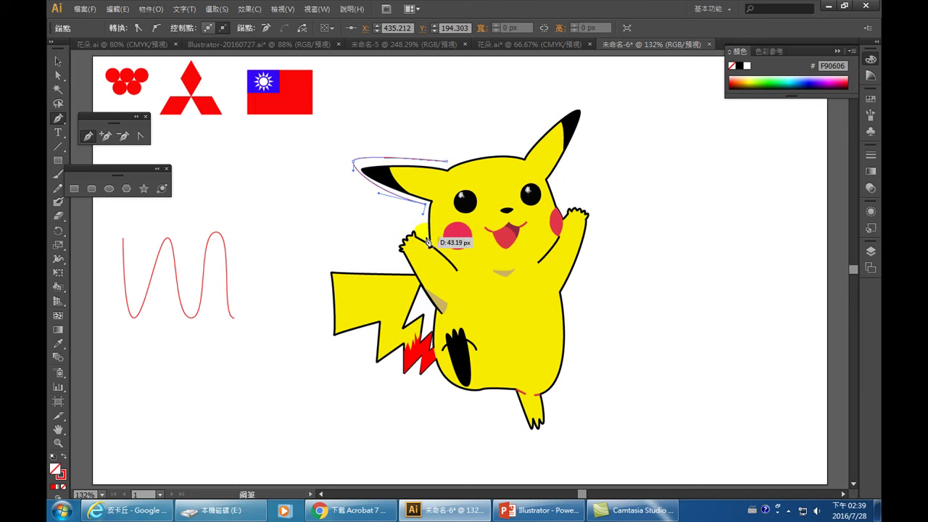
left_click_drag(427, 242, 427, 244)
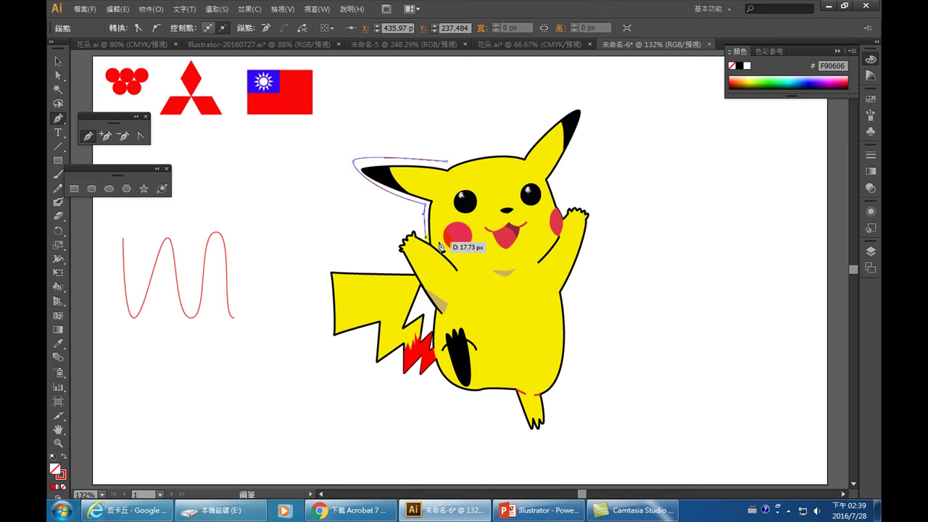
left_click_drag(114, 243, 186, 308)
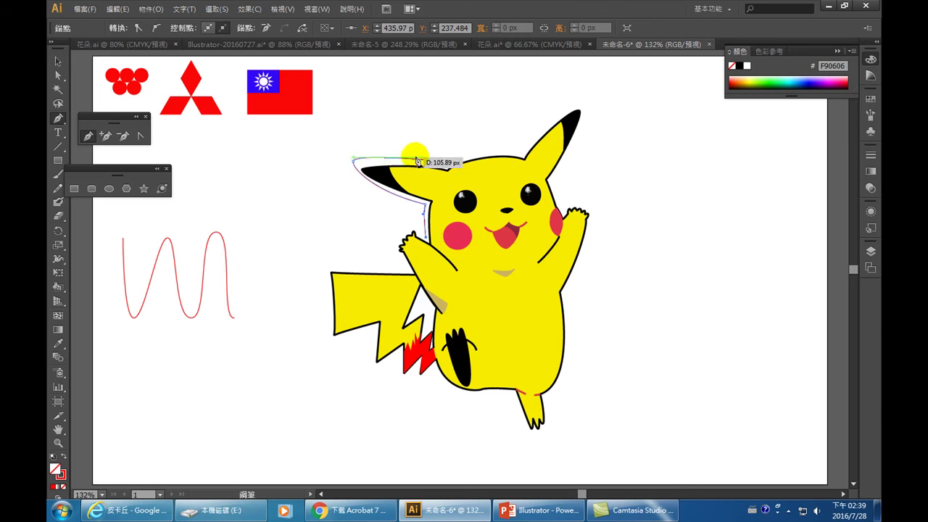
left_click(356, 170)
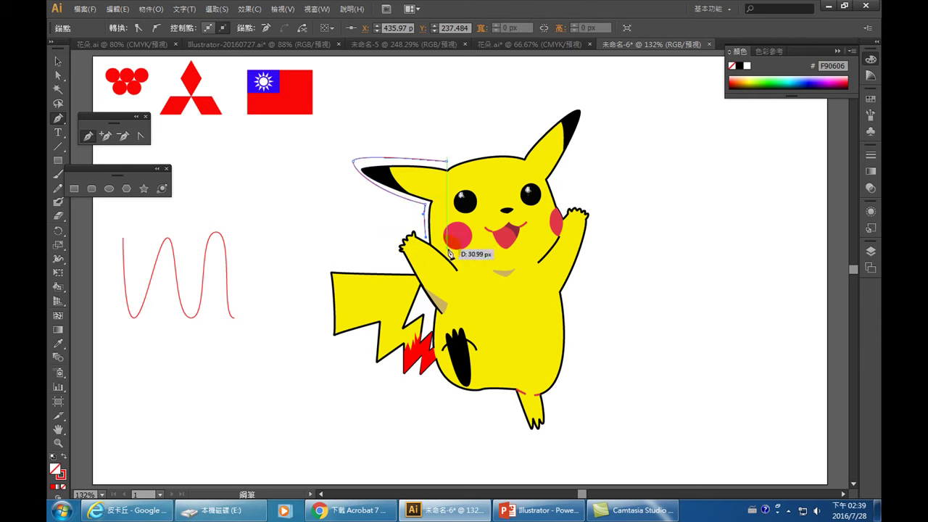
key("ctrl+z")
key("ctrl+z")
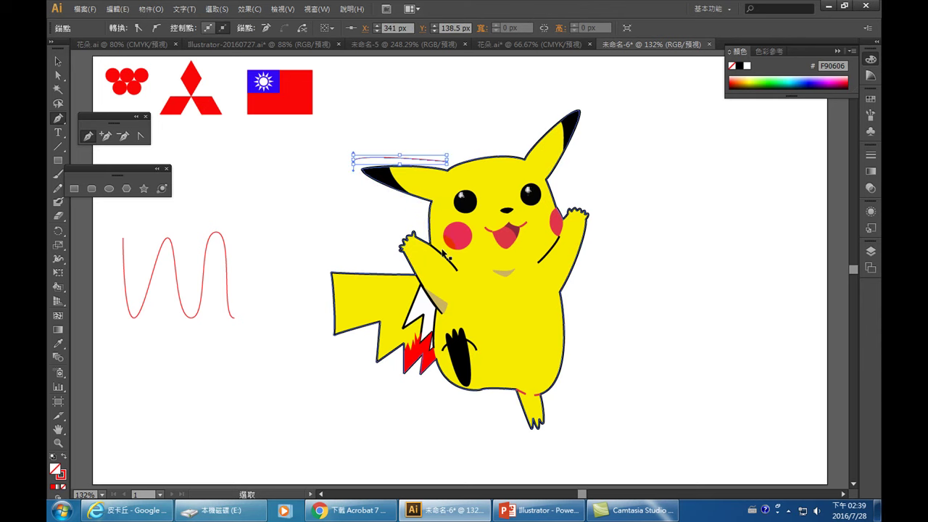
key("ctrl+z")
key("ctrl+z")
key("ctrl+z")
key("ctrl+z")
key("ctrl+z")
key("ctrl+z")
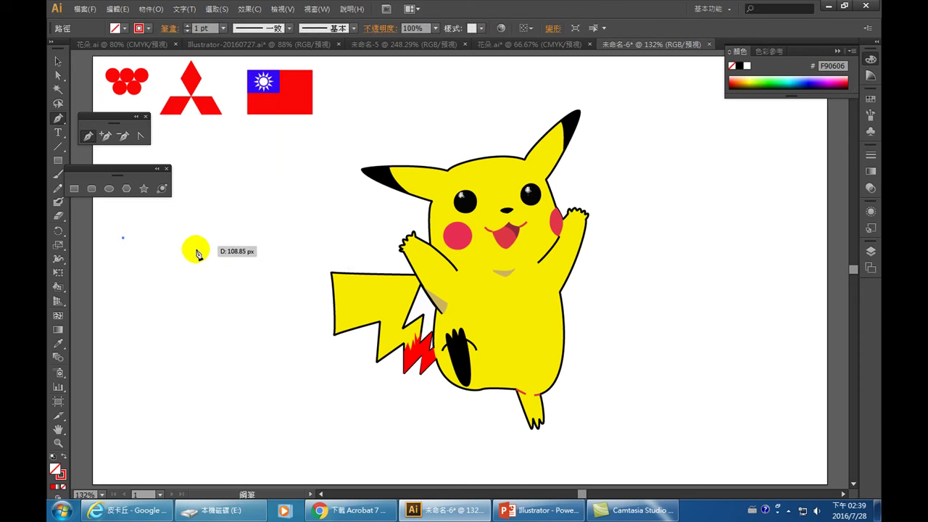
- Remove the stray anchor and start a new wave curving down to its first trough
key("ctrl+z")
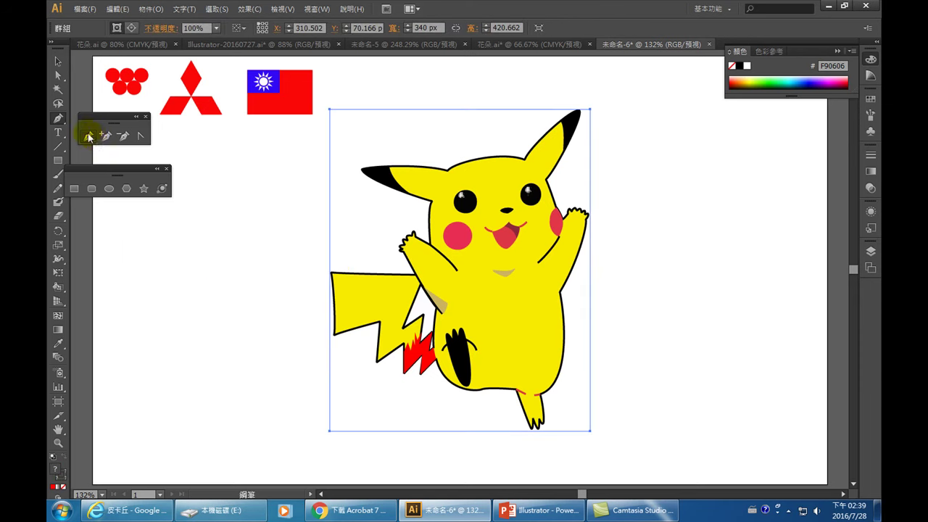
left_click(89, 137)
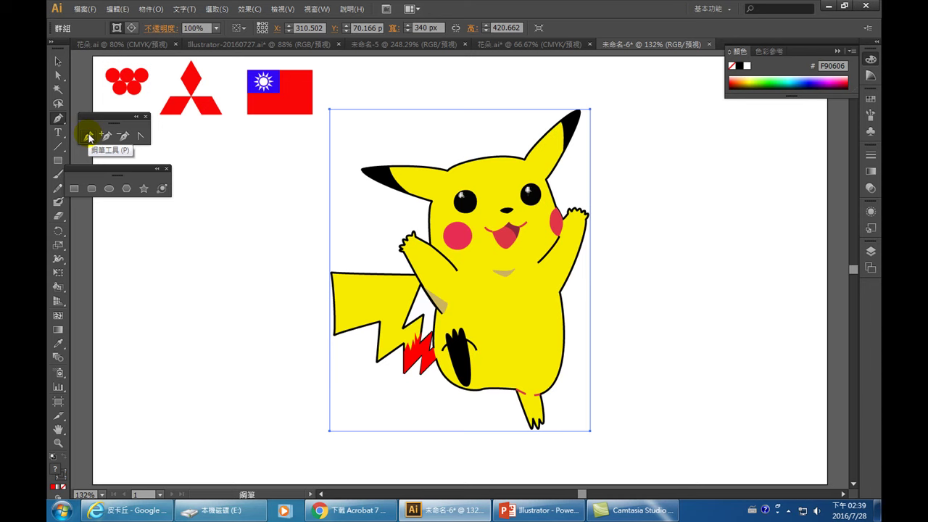
left_click(127, 237)
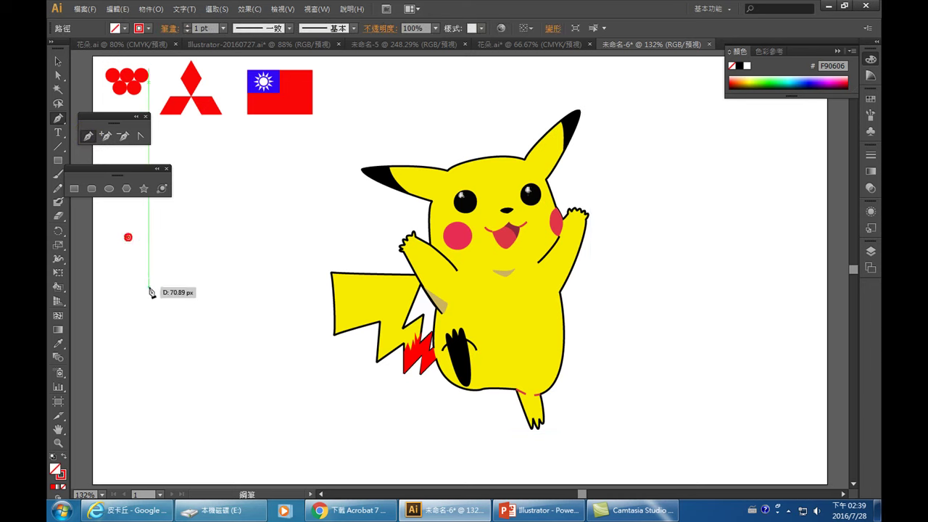
left_click(149, 330)
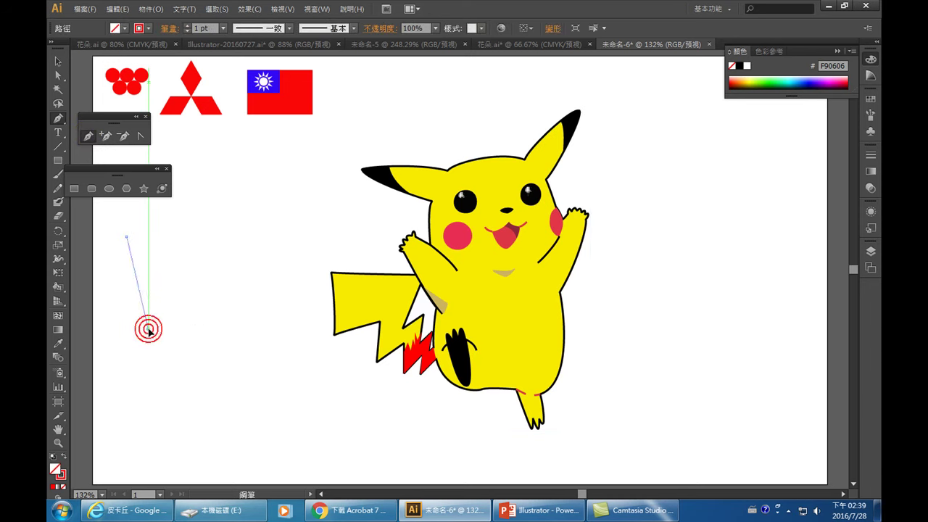
left_click_drag(149, 329, 152, 330)
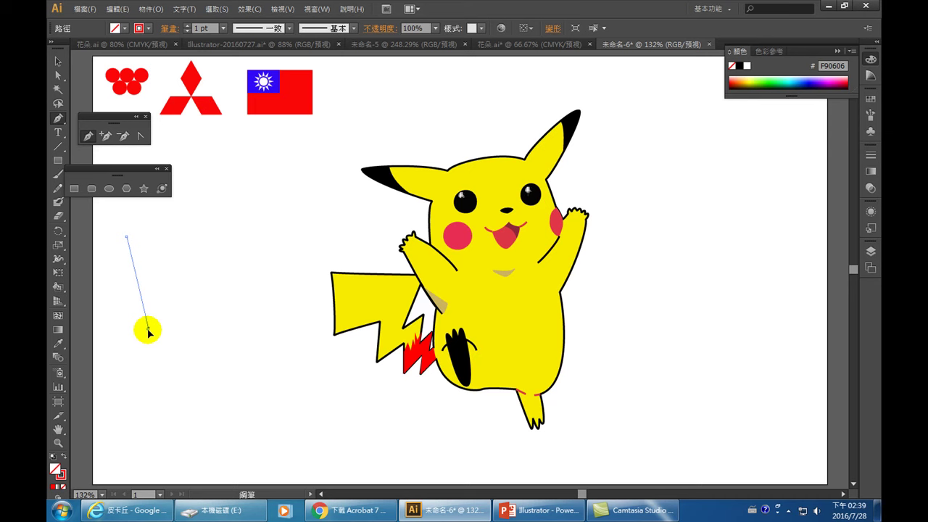
mouse_move(148, 332)
left_mouse_down()
mouse_move(172, 331)
mouse_move(156, 332)
left_mouse_up()
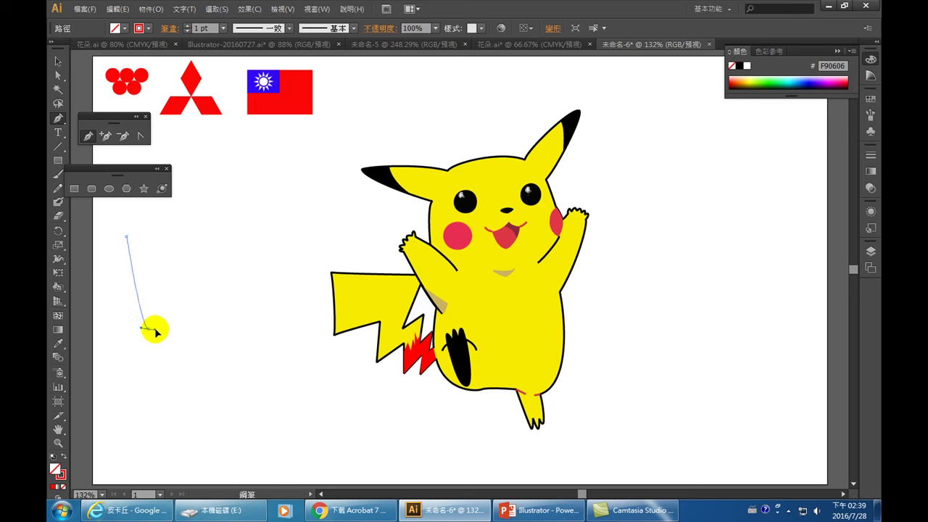
- Refine the first trough and continue the wave with a crest, trough and crest
left_click_drag(156, 332, 160, 333)
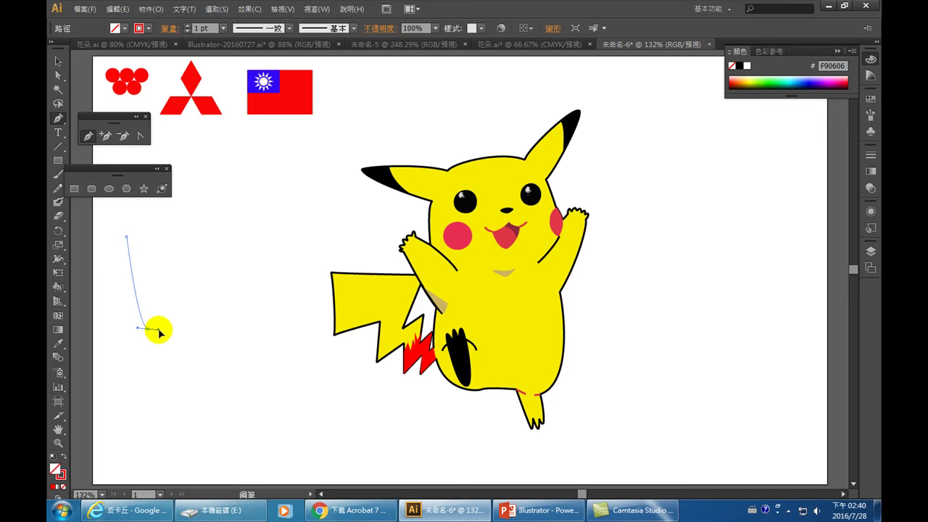
left_click_drag(159, 332, 253, 339)
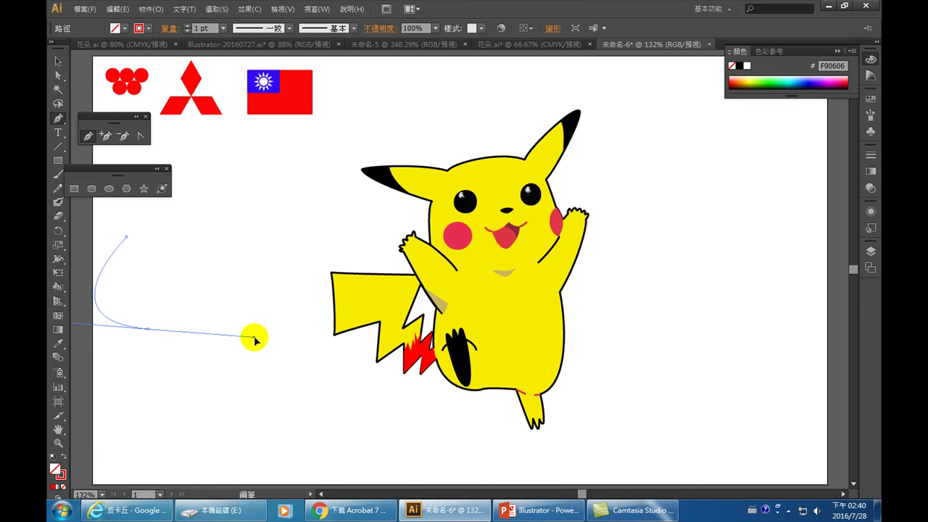
left_click_drag(254, 338, 160, 330)
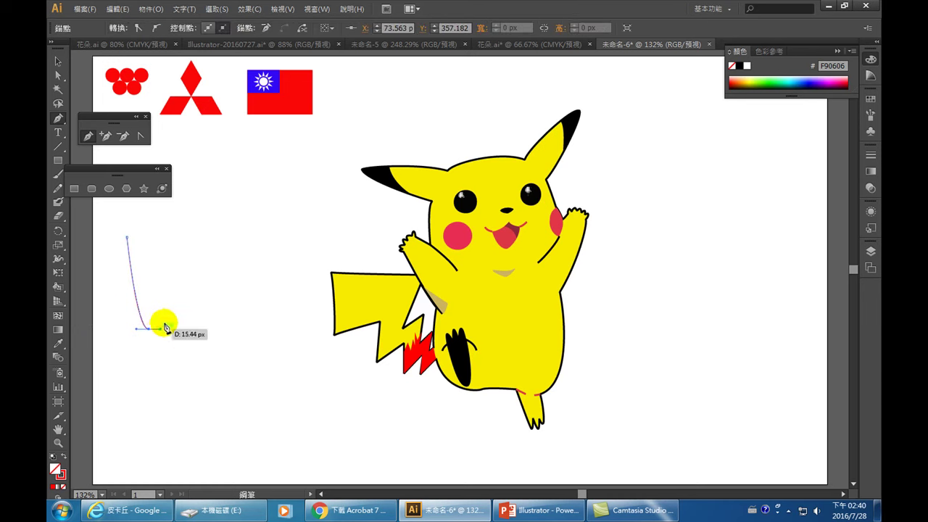
left_click_drag(177, 236, 191, 237)
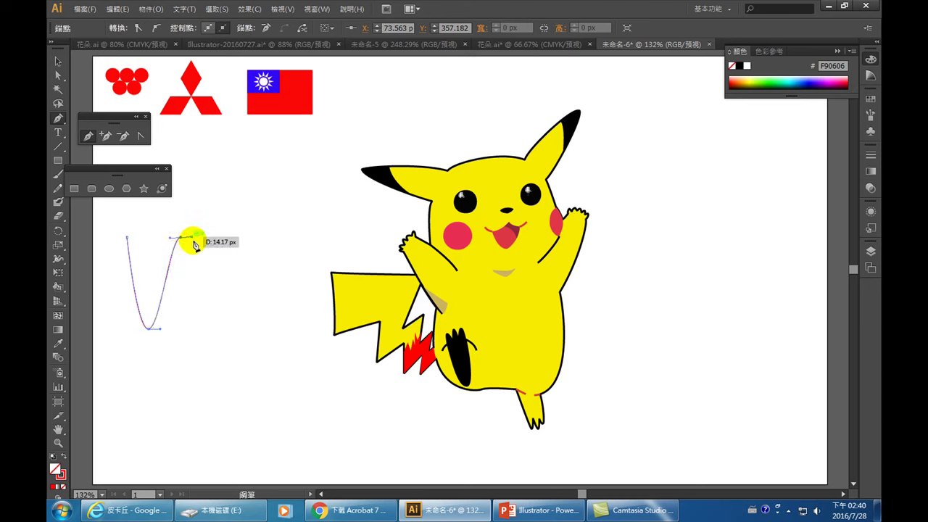
mouse_move(208, 328)
left_mouse_down()
mouse_move(230, 332)
mouse_move(222, 332)
left_mouse_up()
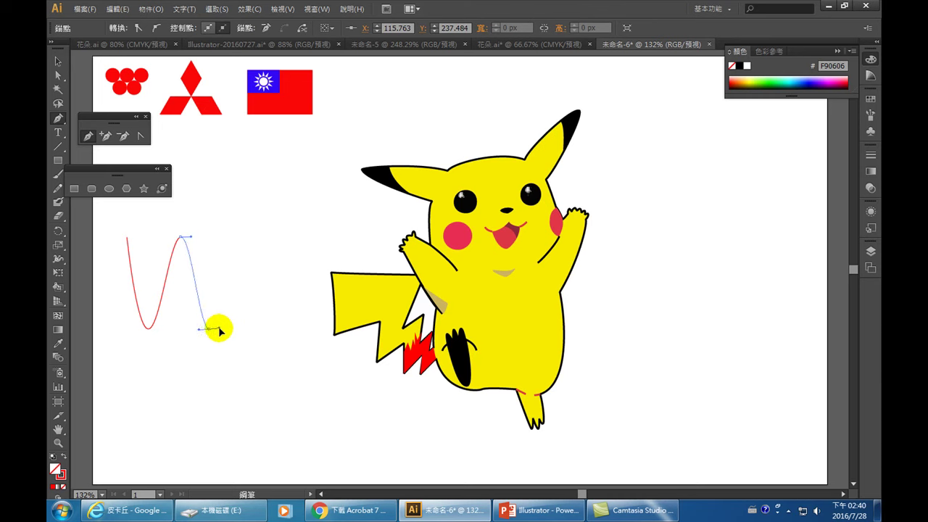
left_click_drag(241, 237, 266, 240)
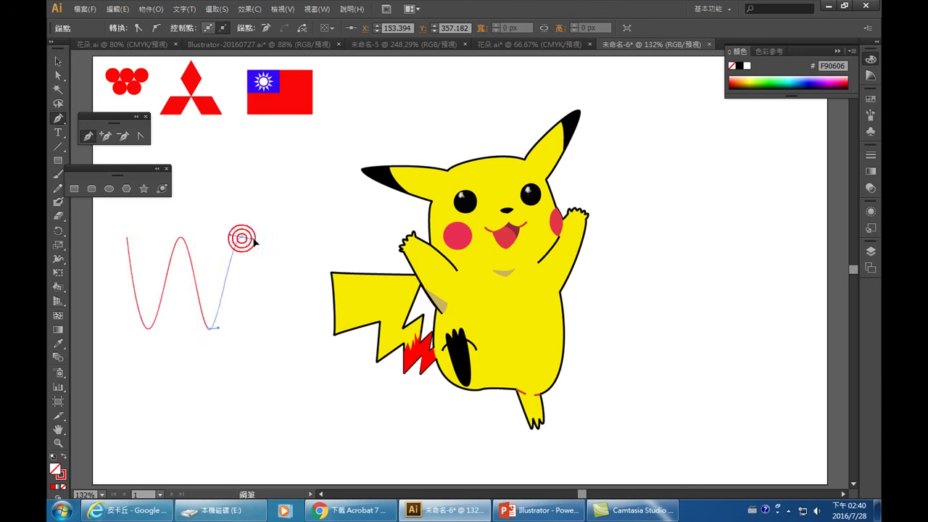
- Add a third trough to the wave, then undo the whole wave path
left_click(259, 328)
left_click_drag(276, 331, 277, 329)
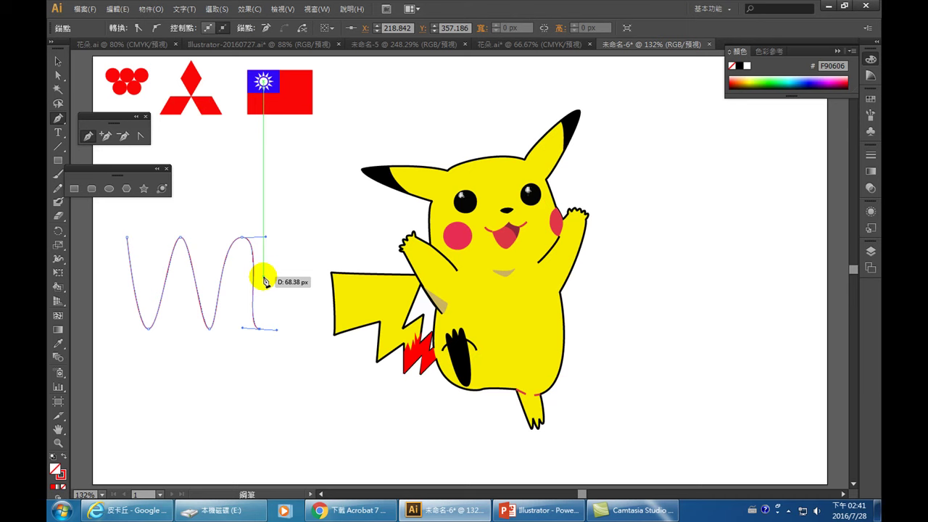
key("ctrl+z")
key("ctrl+z")
key("ctrl+z")
key("ctrl+z")
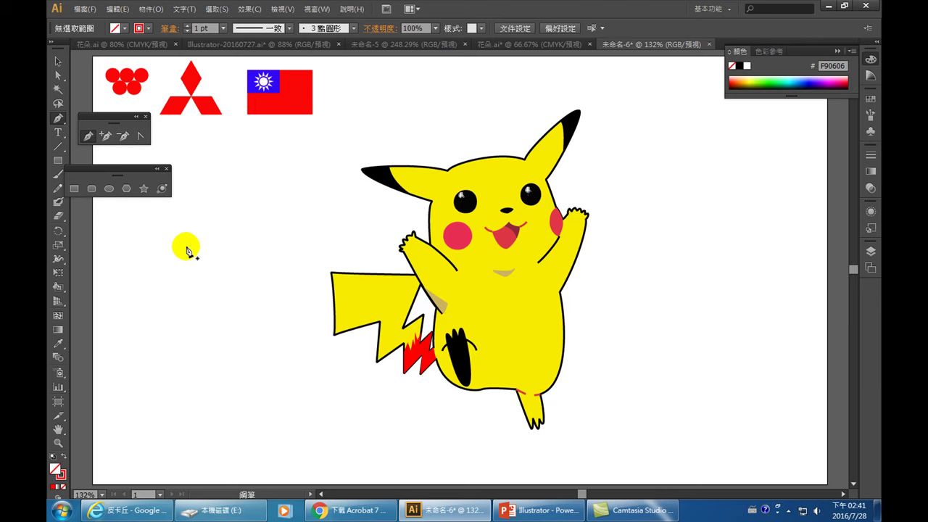
- Draw a zigzag Pen path left of Pikachu, alternating curved turns right and left
left_click(134, 236)
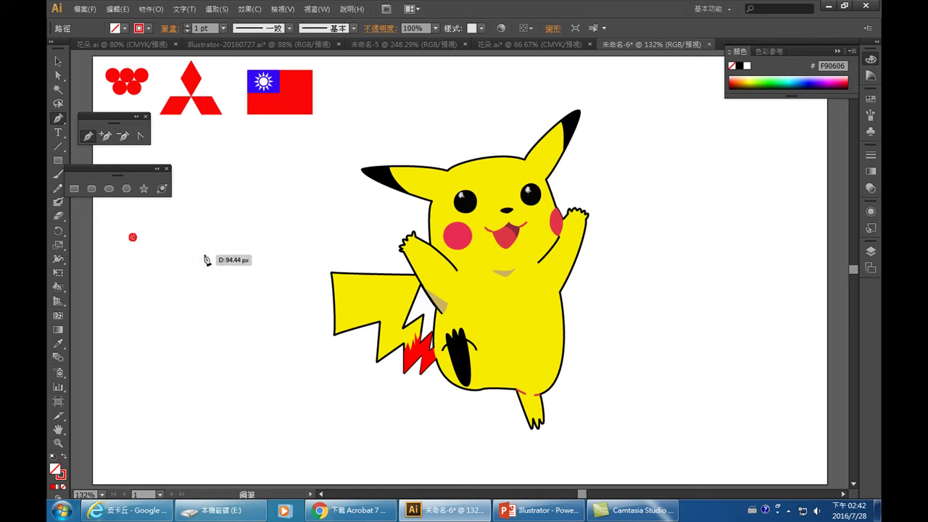
left_click(260, 251)
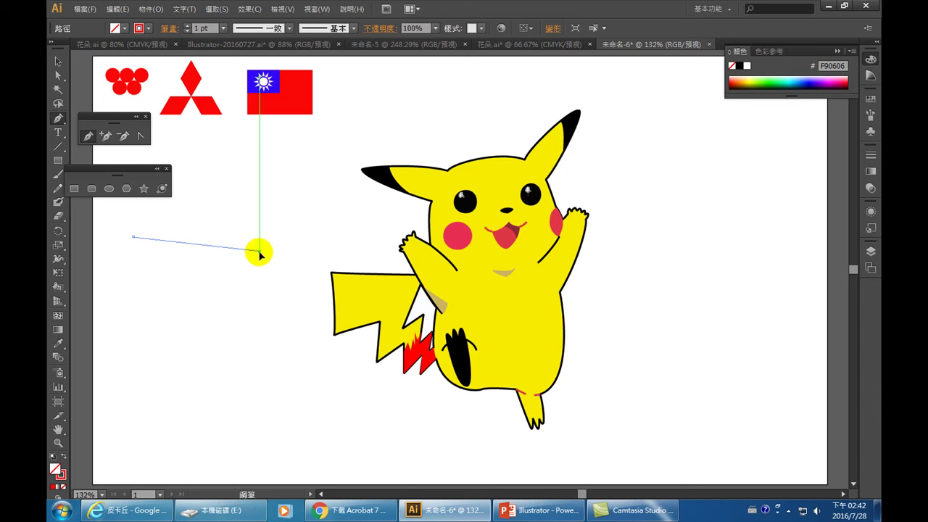
left_click_drag(260, 252, 261, 264)
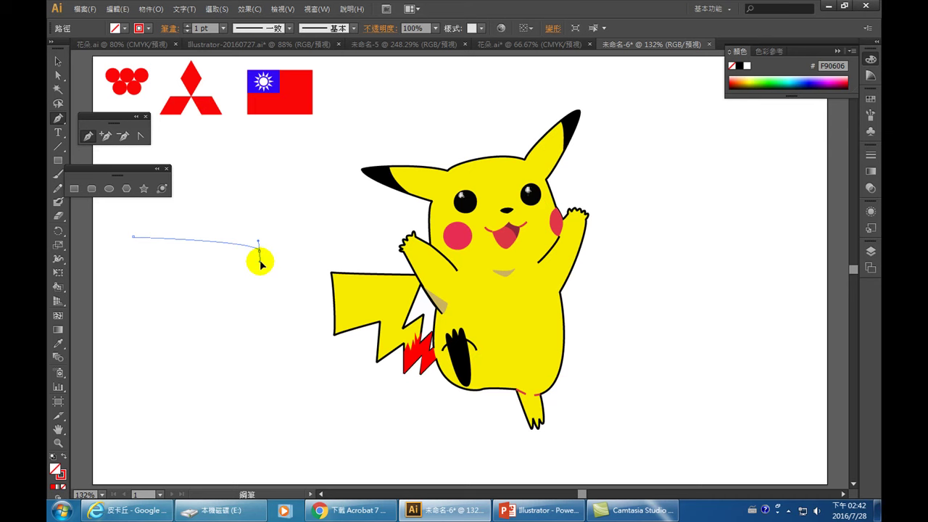
left_click_drag(260, 264, 260, 261)
left_click_drag(135, 272, 133, 285)
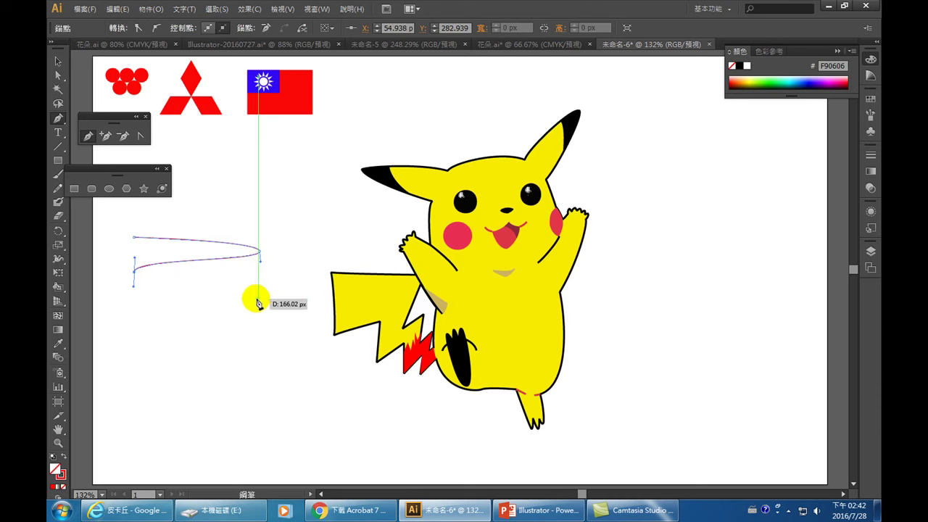
left_click_drag(258, 294, 259, 310)
- Add the zigzag's lower curved bends, then delete the practice path
left_click_drag(135, 321, 134, 345)
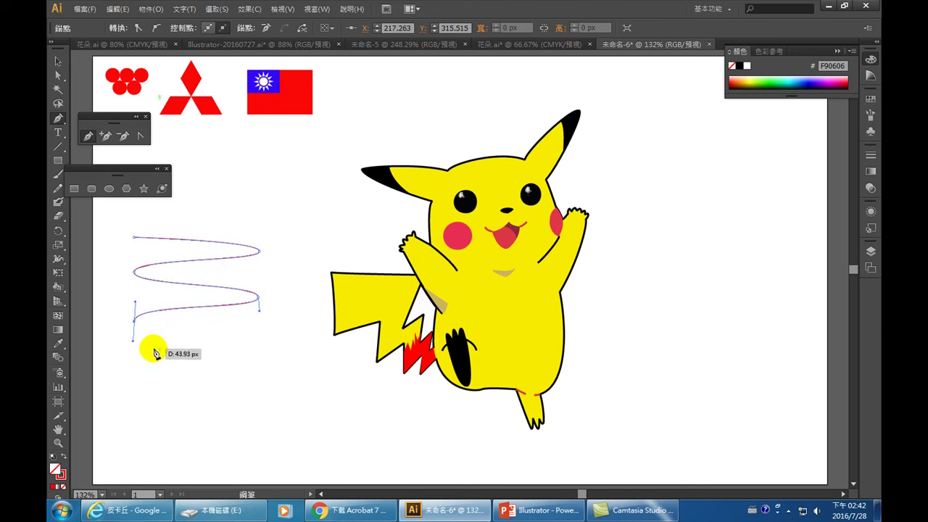
left_click_drag(258, 354, 259, 372)
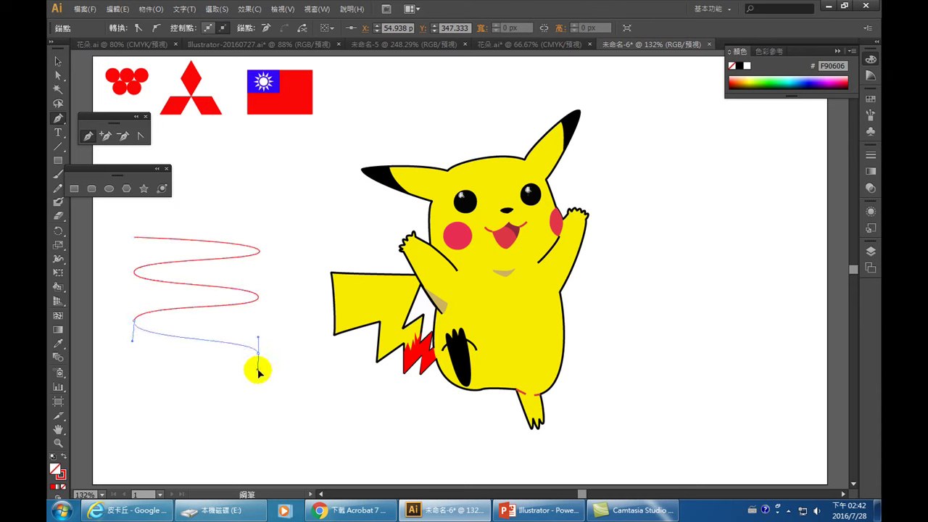
left_click_drag(157, 371, 263, 386)
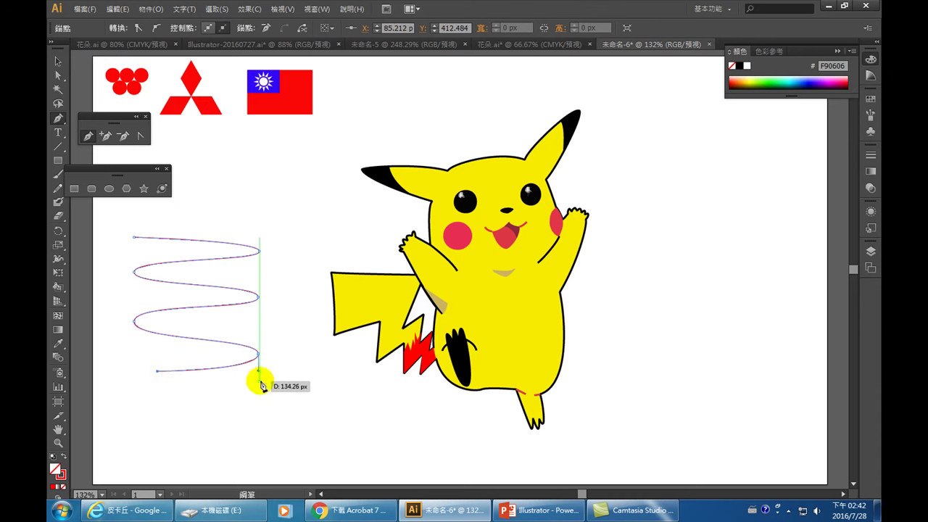
left_click(232, 317)
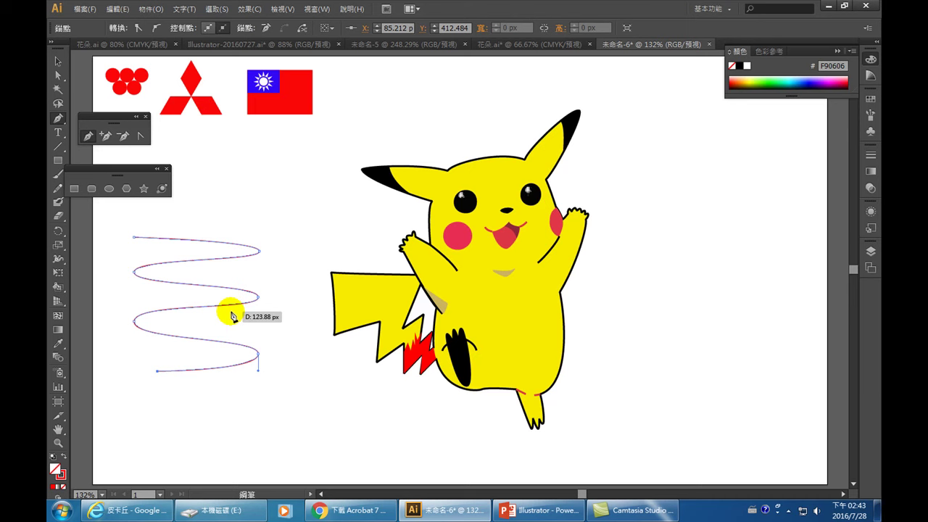
key("Delete")
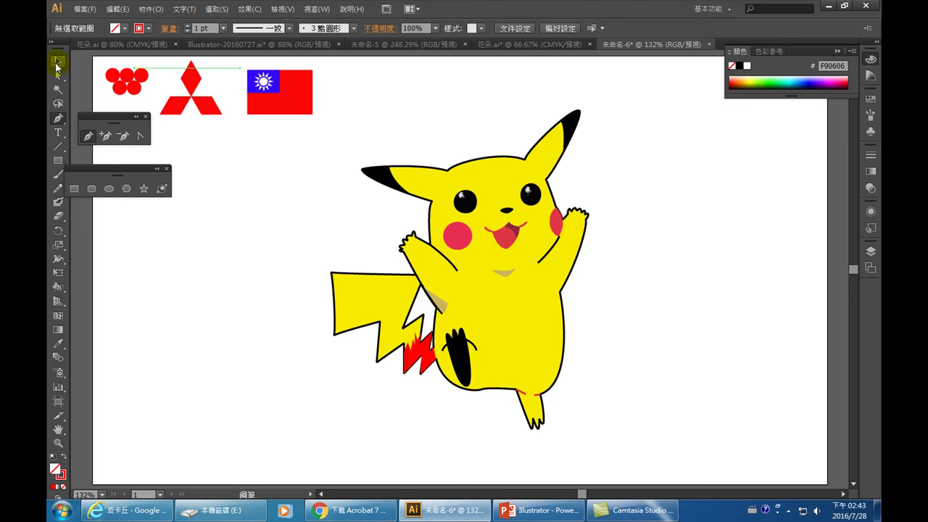
- Lock the Pikachu artwork with Object > Lock > Selection and confirm it can't be selected
left_click(58, 62)
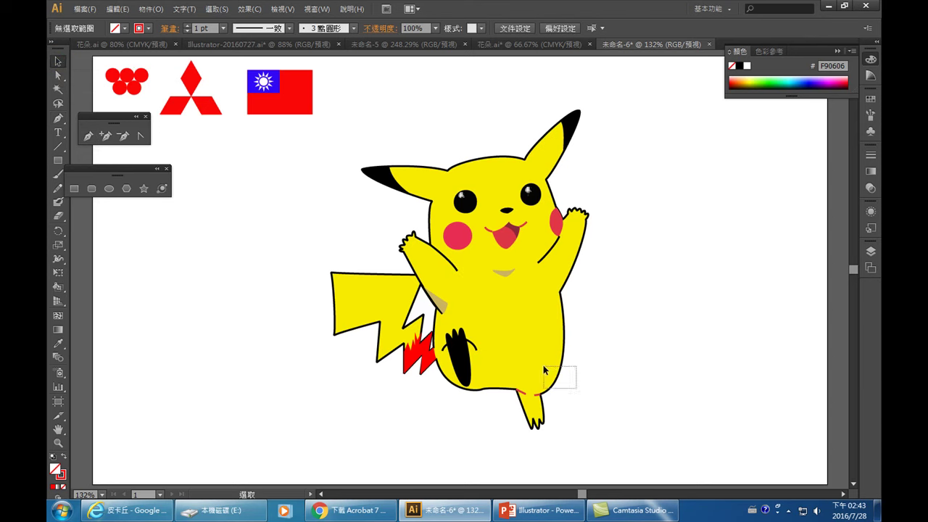
left_click(524, 416)
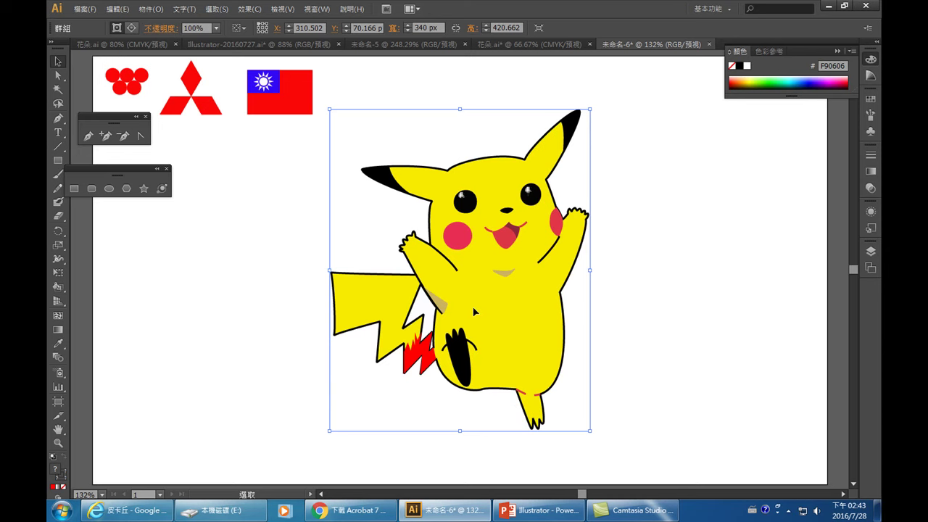
left_click(148, 9)
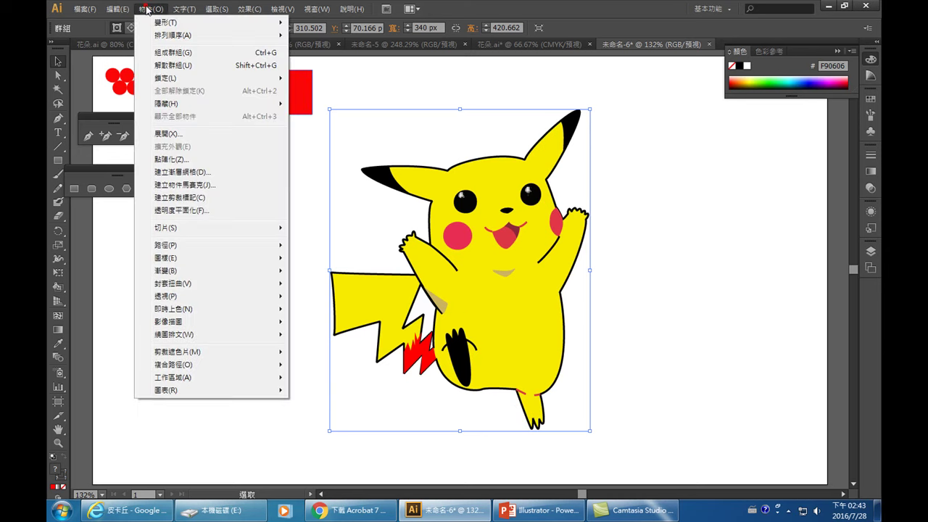
left_click(161, 78)
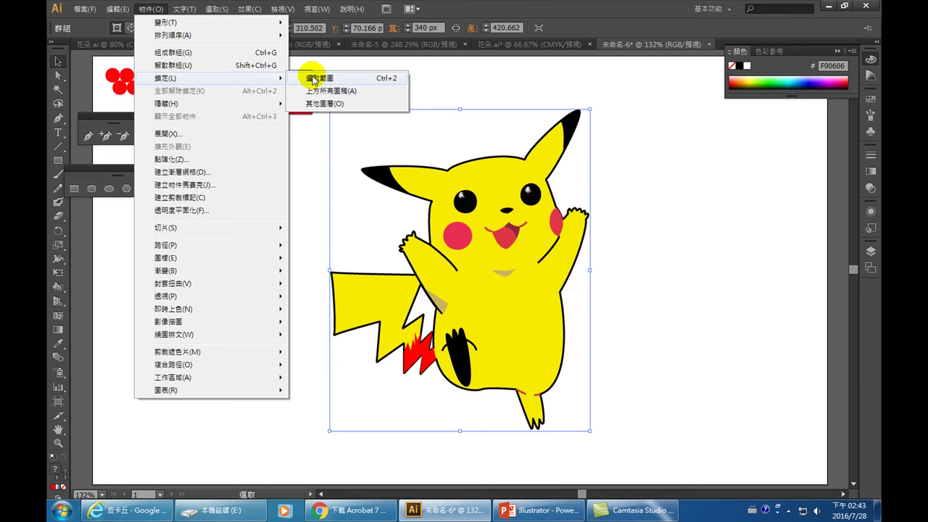
left_click(313, 79)
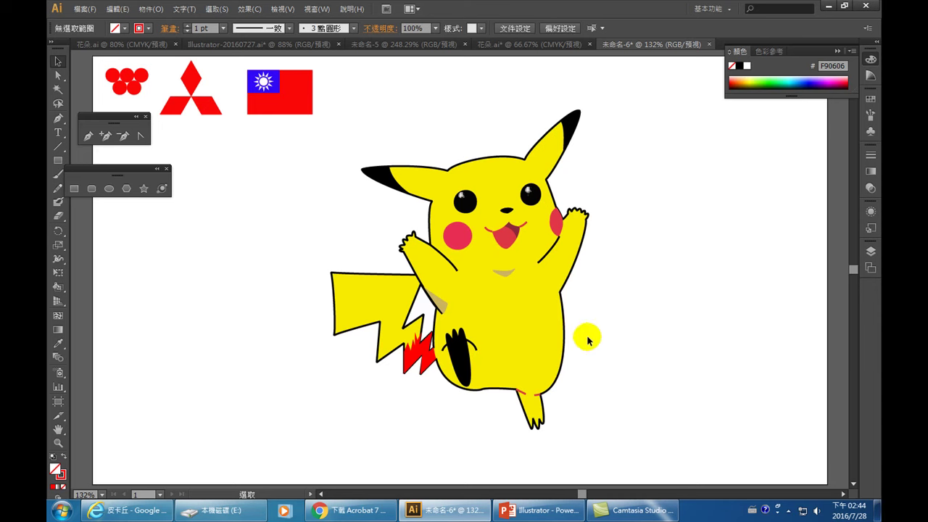
left_click_drag(605, 393, 529, 352)
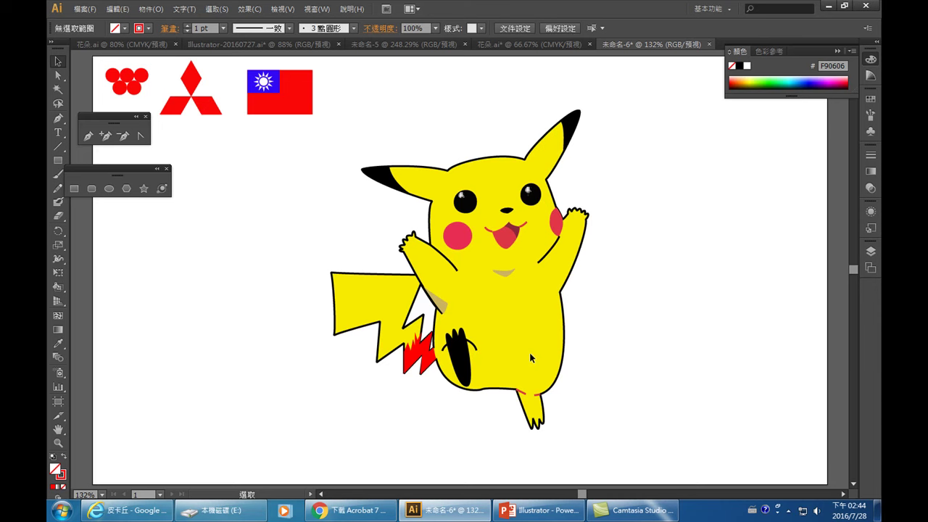
left_click_drag(425, 140, 534, 242)
left_click(449, 161)
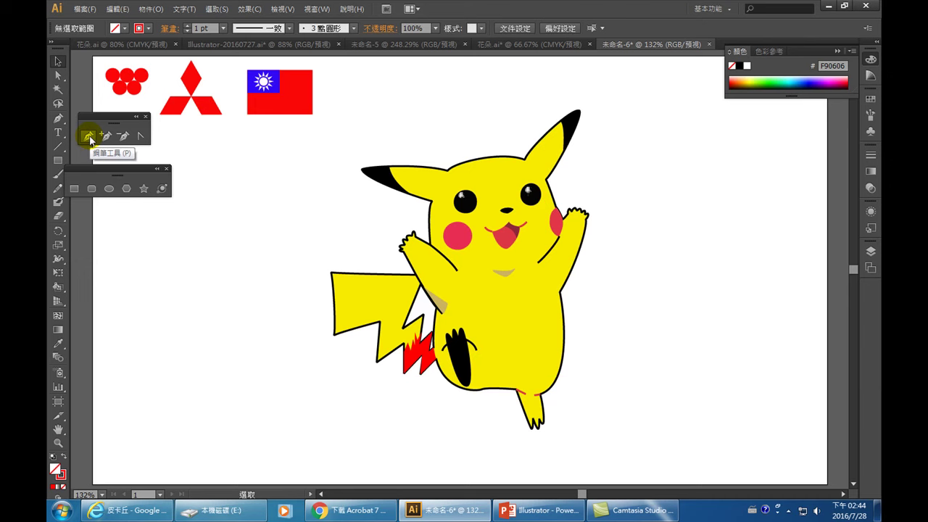
- Trace a Pen path from Pikachu's right ear base across the head top to the left ear
left_click(89, 137)
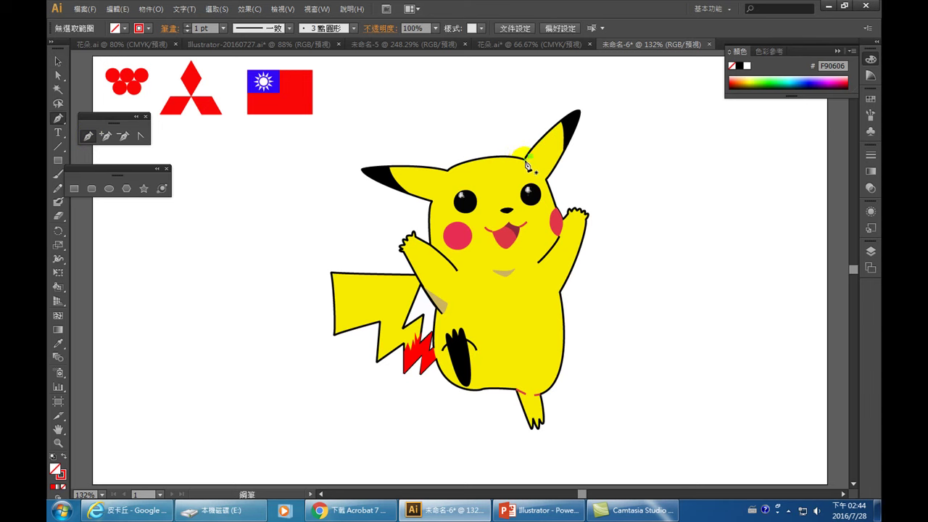
left_click(527, 164)
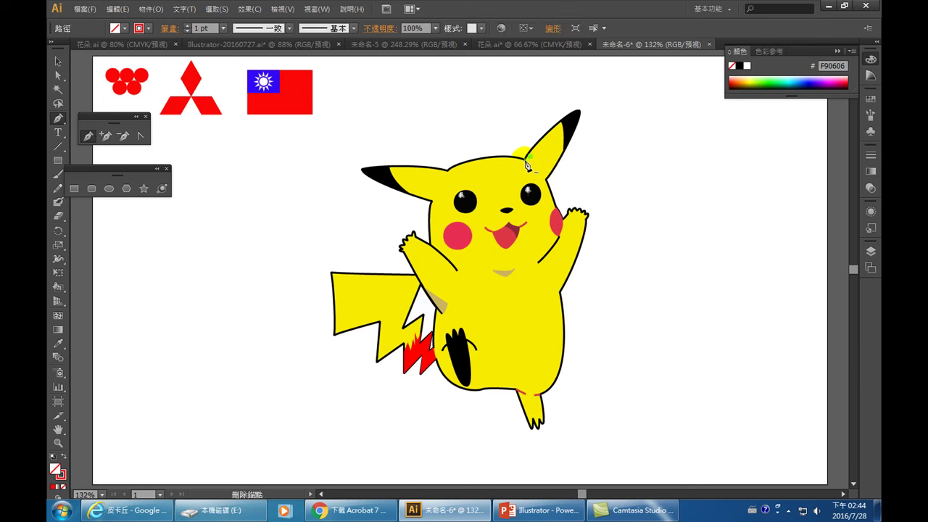
left_click(449, 170)
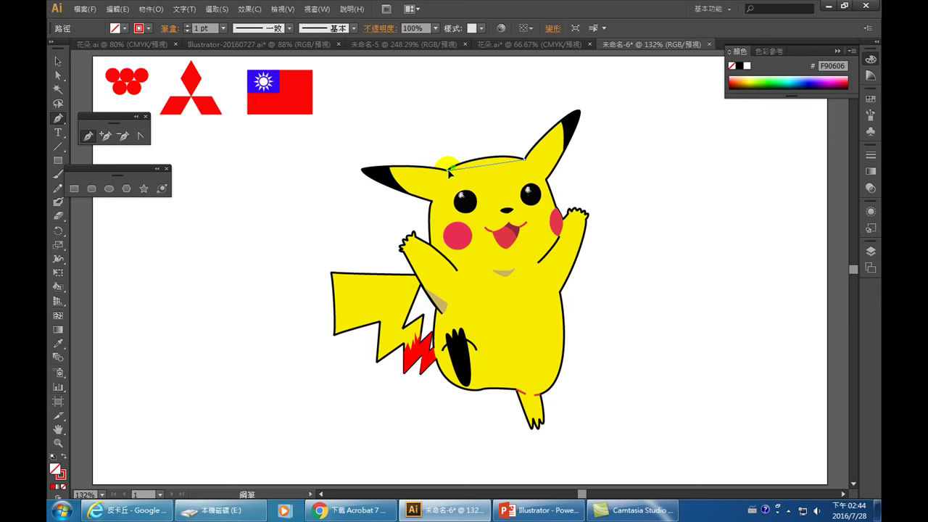
left_click_drag(447, 173, 430, 195)
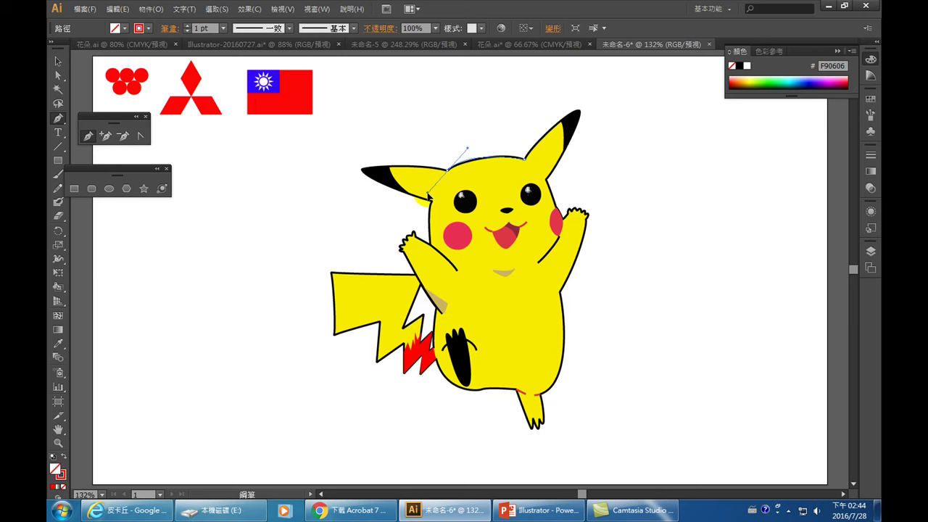
mouse_move(428, 194)
left_mouse_down()
mouse_move(435, 168)
mouse_move(361, 170)
left_mouse_up()
left_click(360, 167)
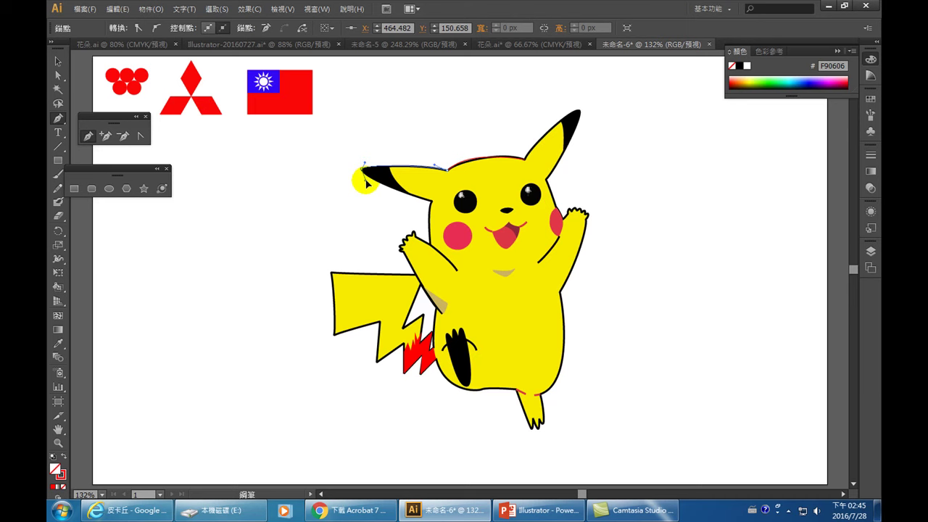
- Trace around the left ear and down the head side, then move the outline left off Pikachu
left_click_drag(365, 179, 433, 204)
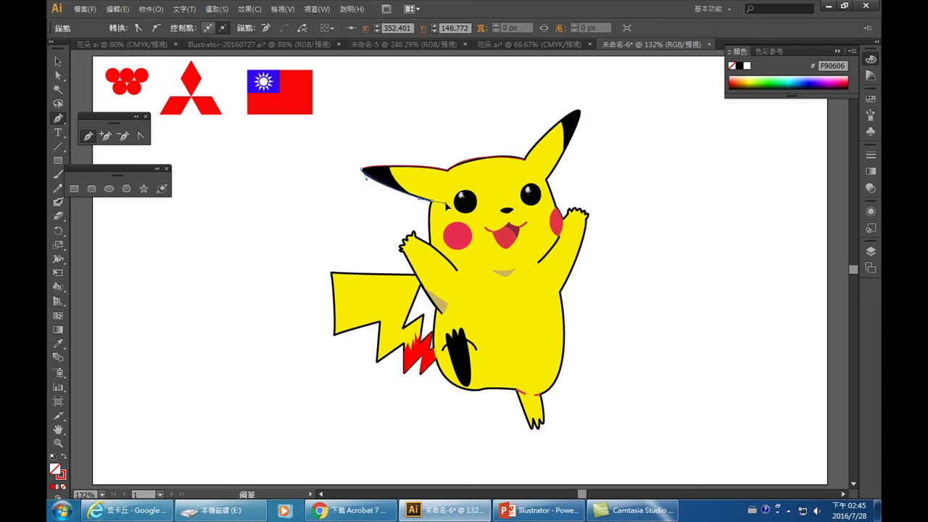
left_click(446, 203)
left_click(424, 210)
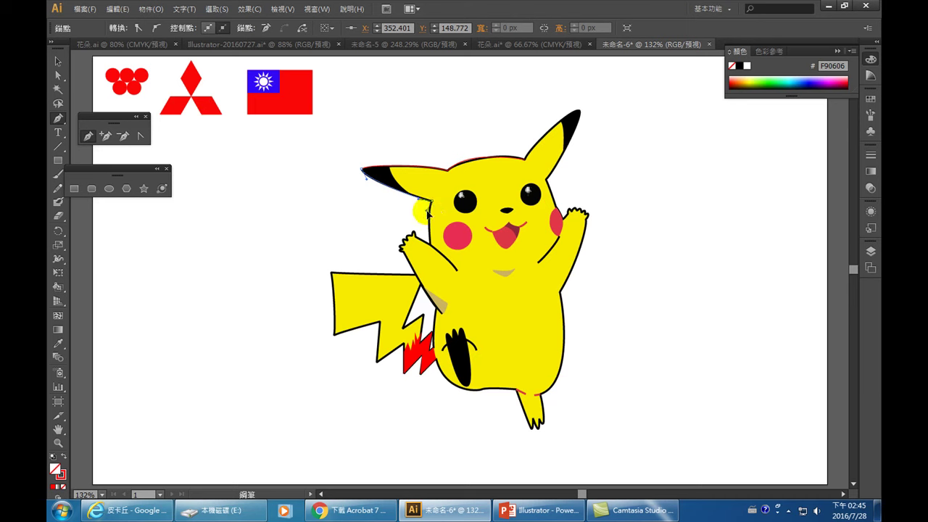
left_click_drag(427, 211, 432, 248)
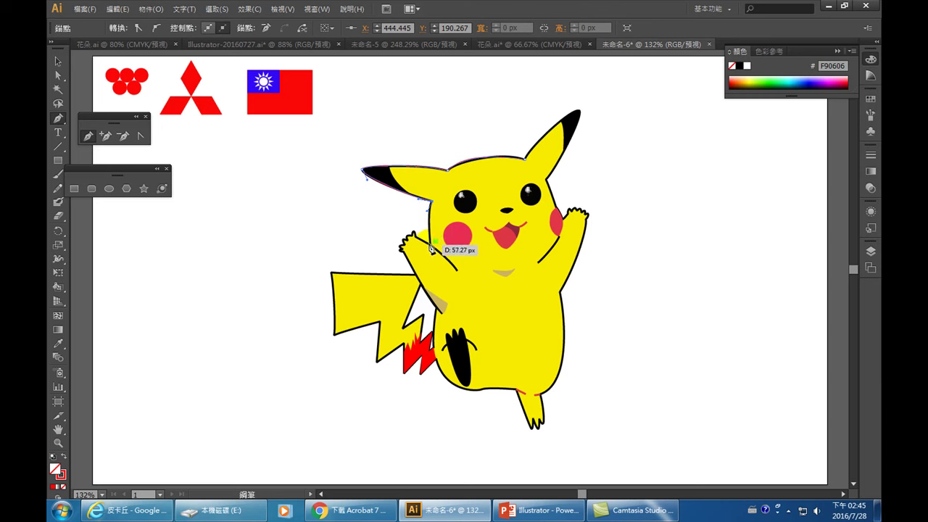
left_click_drag(431, 248, 432, 247)
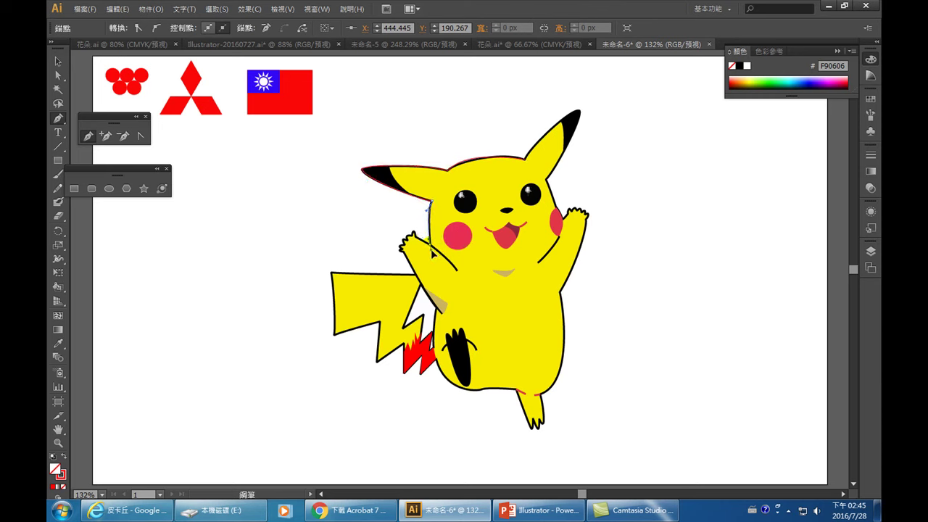
left_click(428, 244)
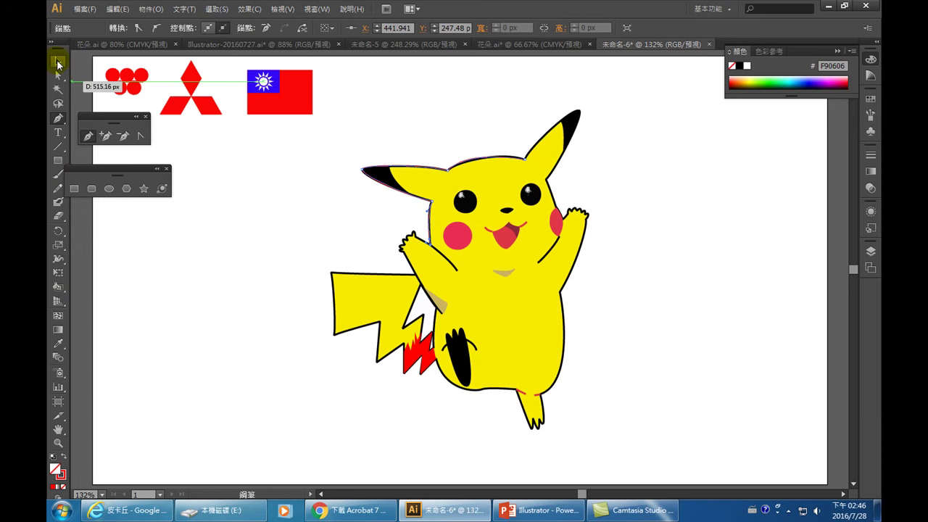
left_click(57, 63)
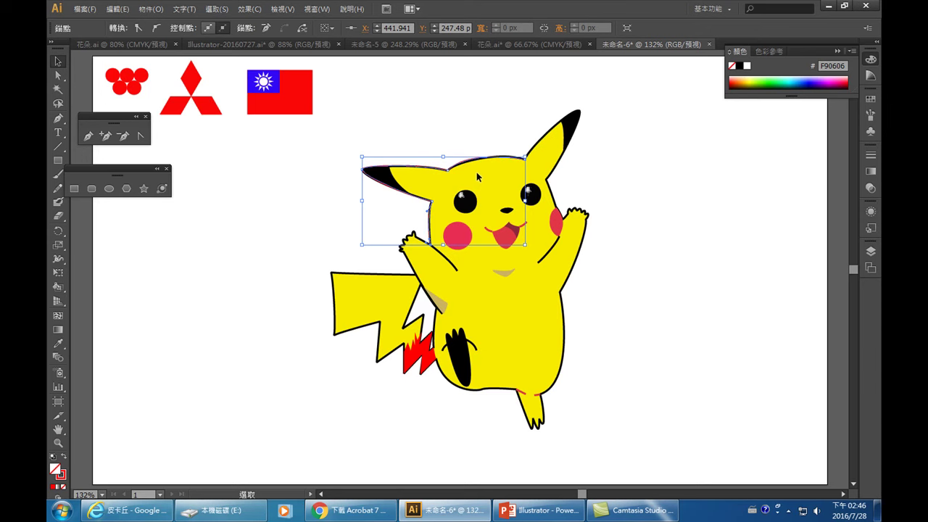
mouse_move(472, 166)
left_mouse_down()
mouse_move(377, 155)
mouse_move(290, 161)
left_mouse_up()
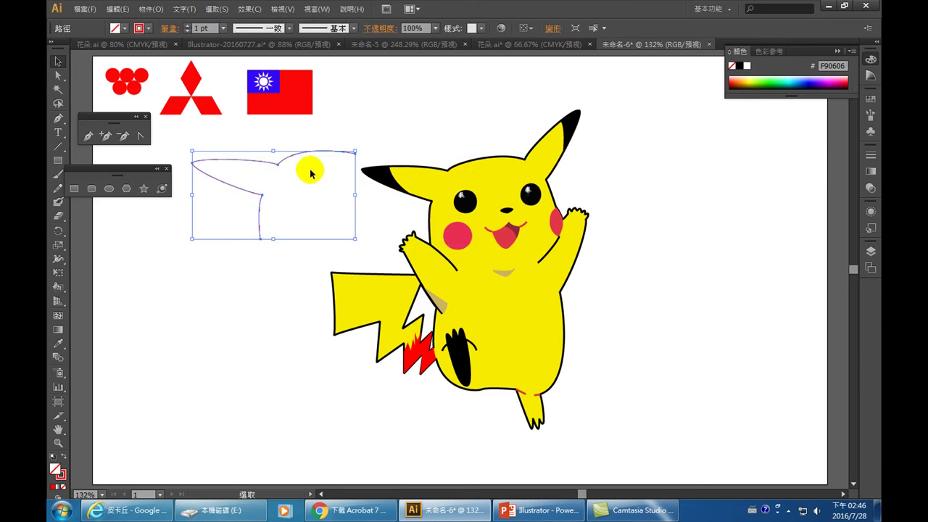
- Leave the traced red head-and-ear outline on its own at the artboard's upper left
left_click(275, 316)
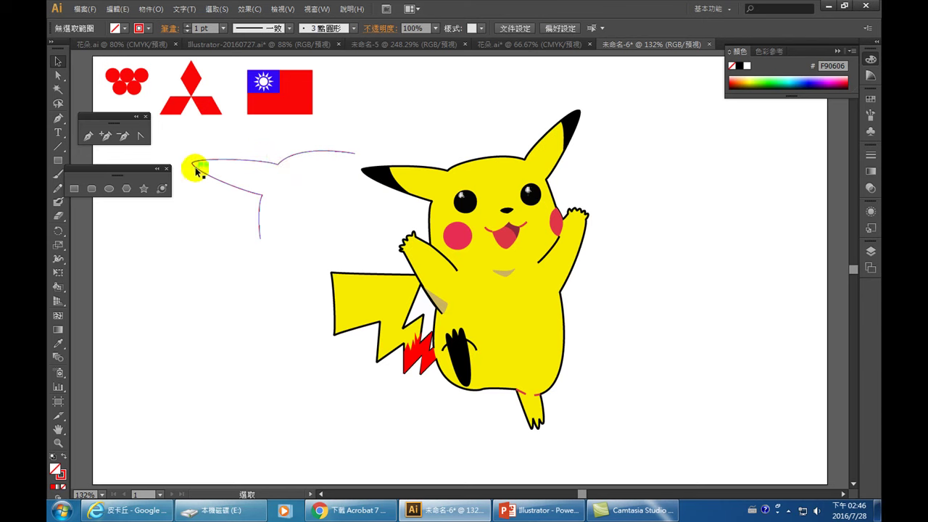
left_click(261, 236)
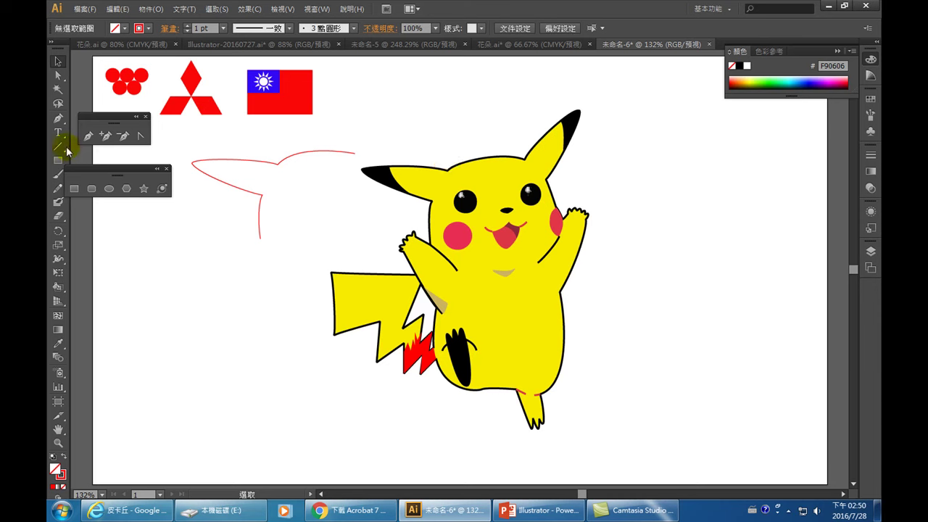
left_click(88, 136)
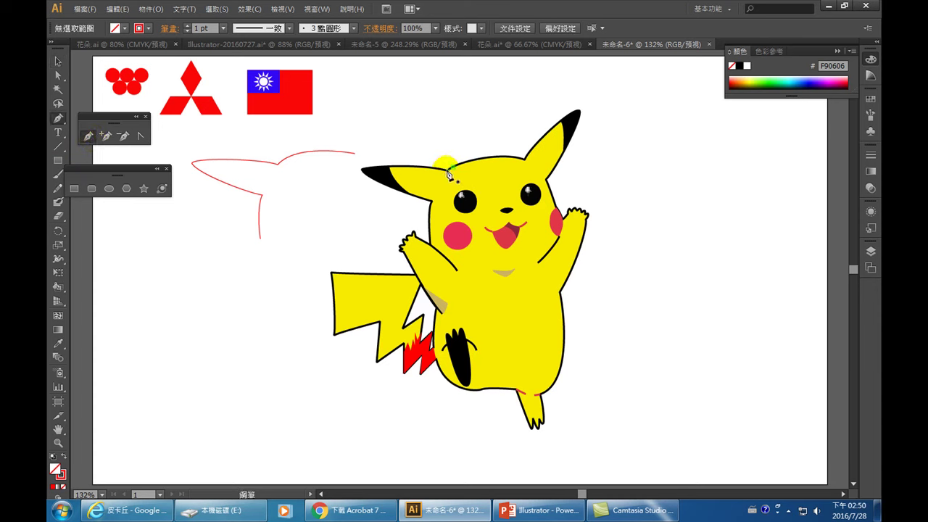
- Set the stroke weight to 3 pt and start a new path at Pikachu's head top
left_click(449, 171)
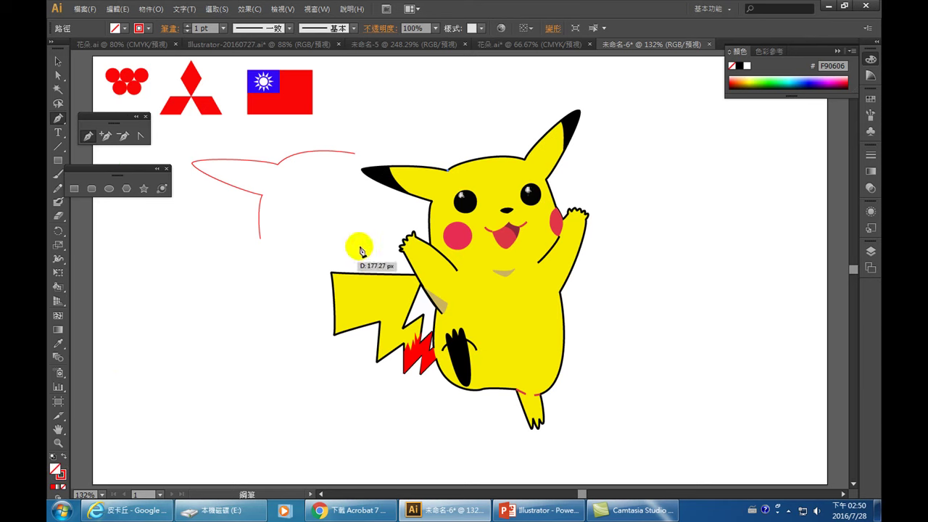
left_click(223, 28)
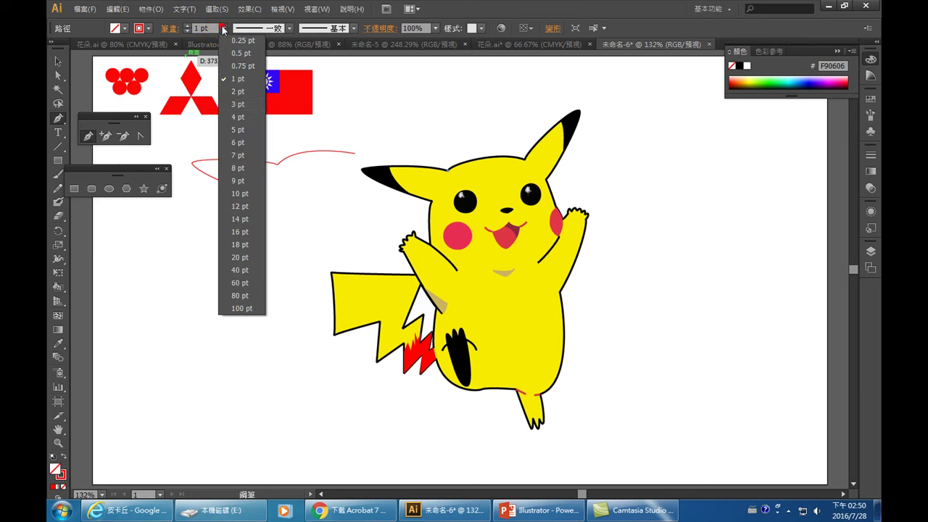
left_click(239, 105)
key("ctrl")
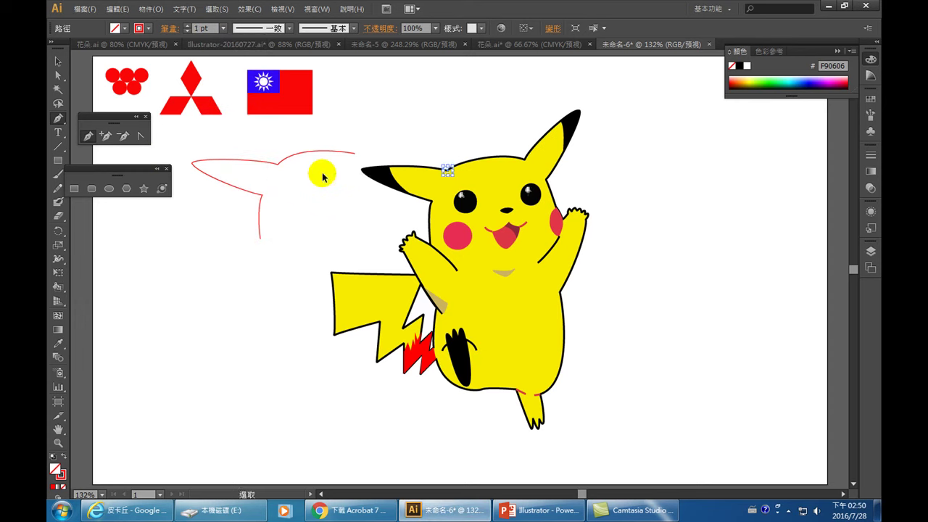
left_click(224, 28)
left_click(231, 78)
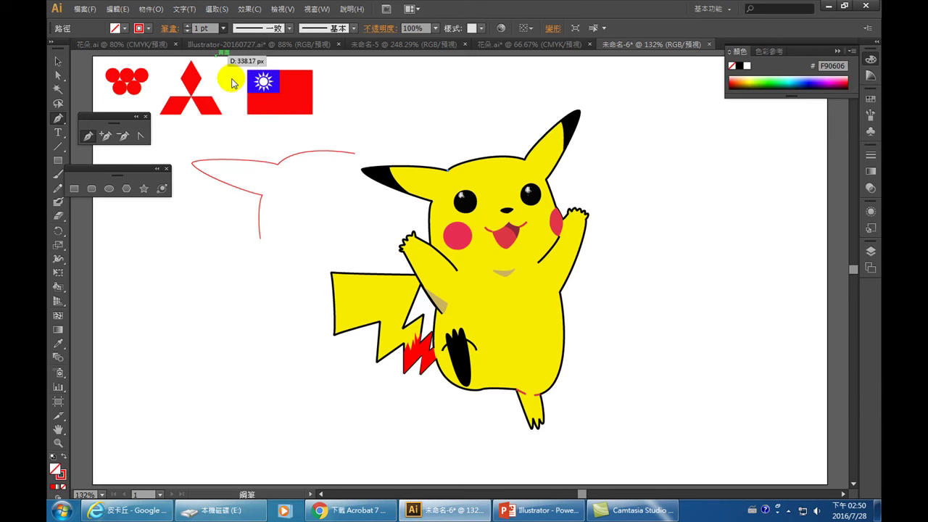
left_click(233, 83, "ctrl")
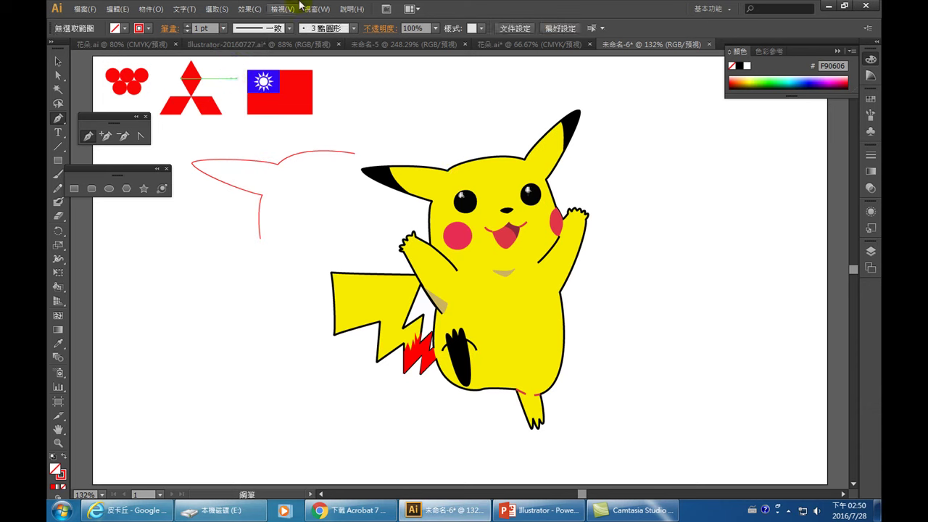
left_click(223, 28)
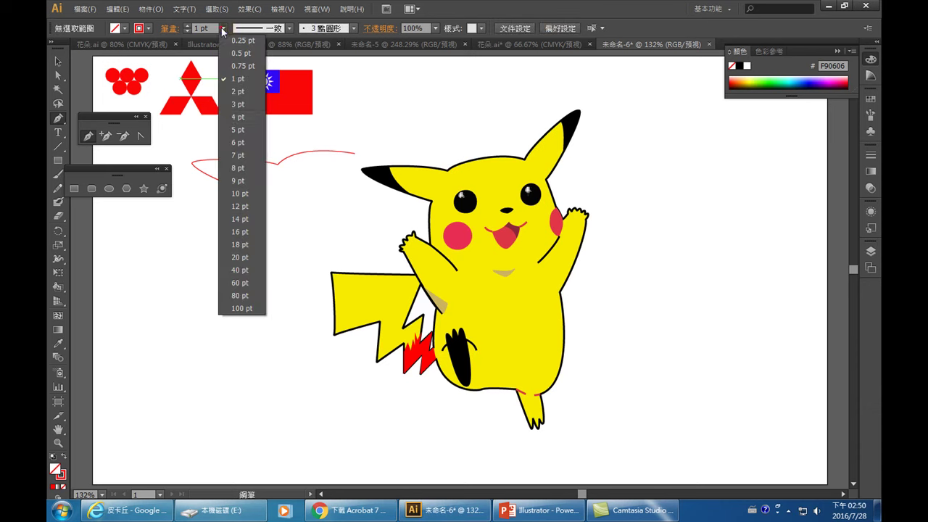
left_click(234, 103)
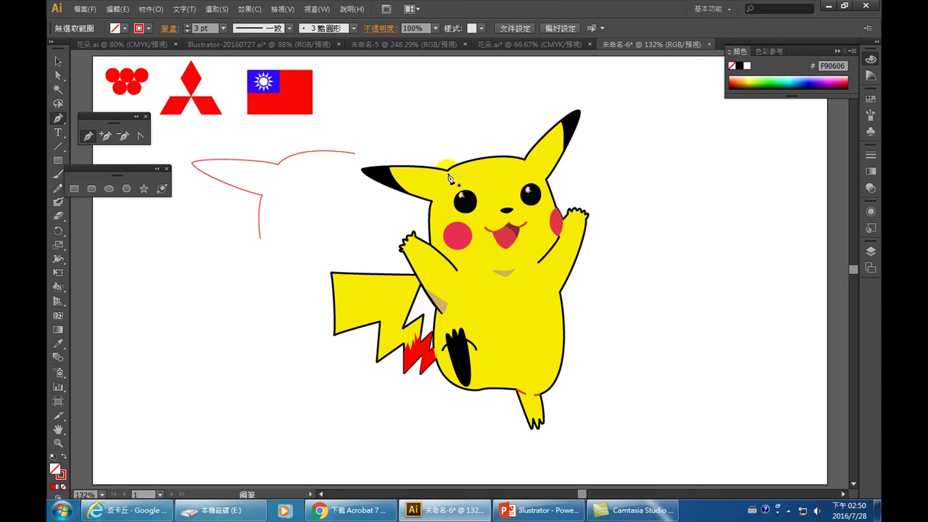
mouse_move(444, 171)
left_mouse_down()
mouse_move(428, 210)
mouse_move(362, 173)
left_mouse_up()
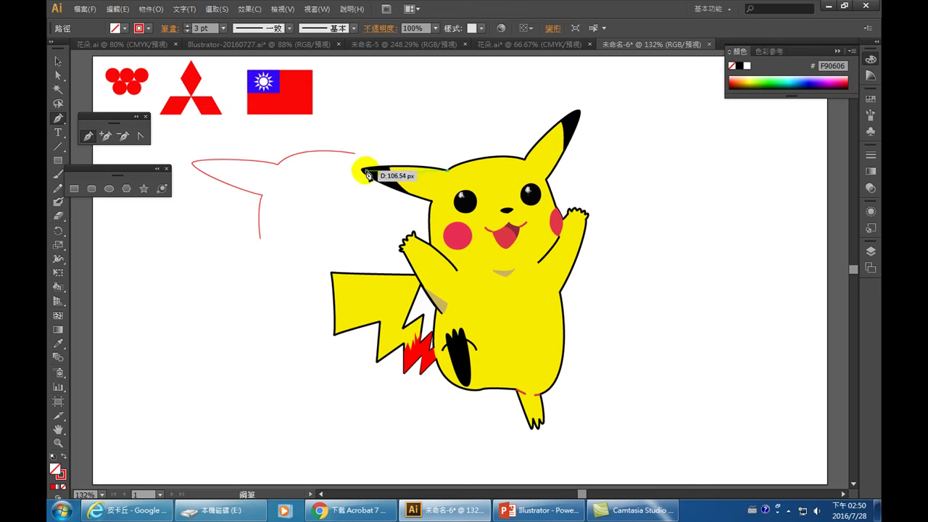
- Trace a curved red path from the head top around the left ear tip, then end it
left_click_drag(361, 168, 303, 186)
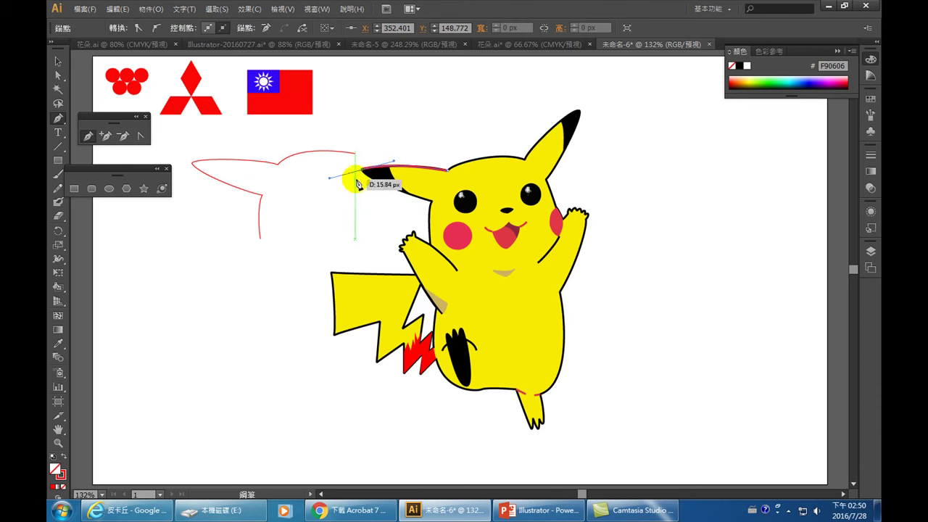
left_click_drag(303, 187, 320, 187)
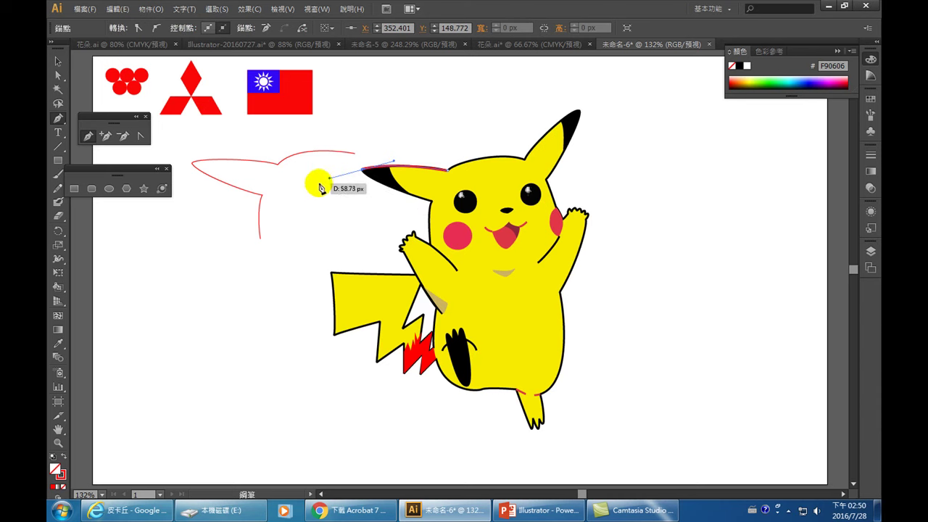
left_click_drag(320, 188, 433, 205)
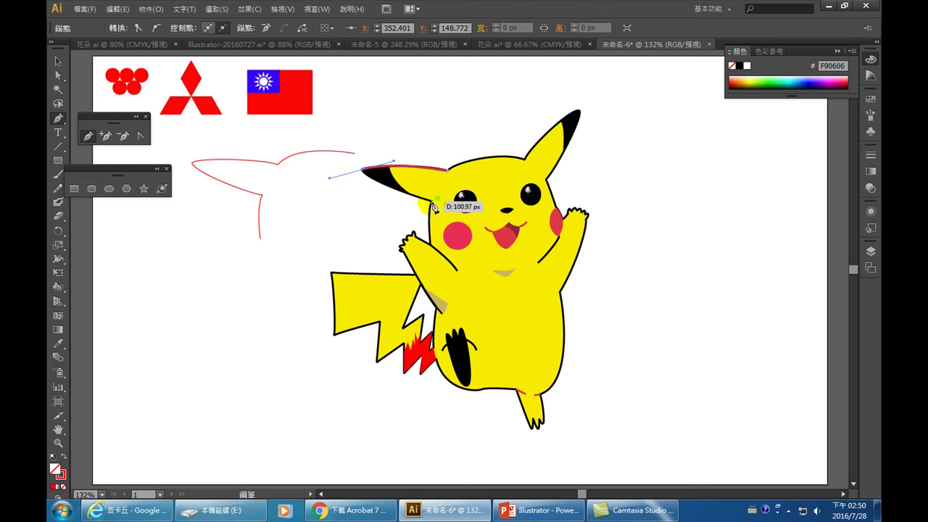
left_click_drag(434, 206, 435, 204)
left_click(432, 198)
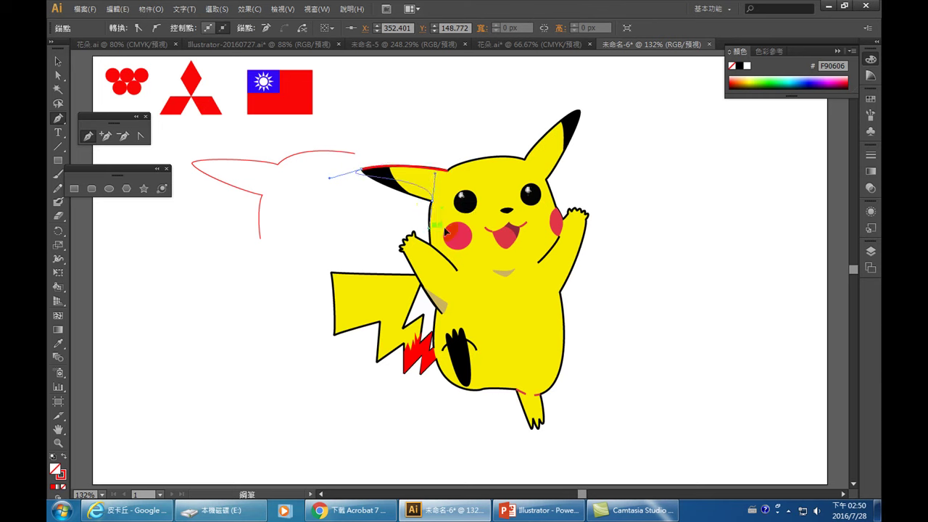
left_click_drag(462, 210, 466, 210)
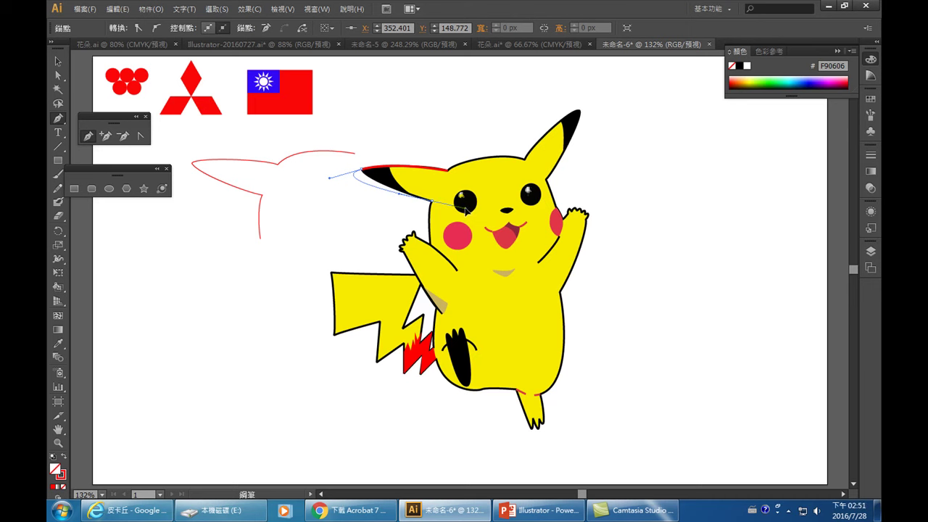
left_click_drag(466, 211, 432, 248)
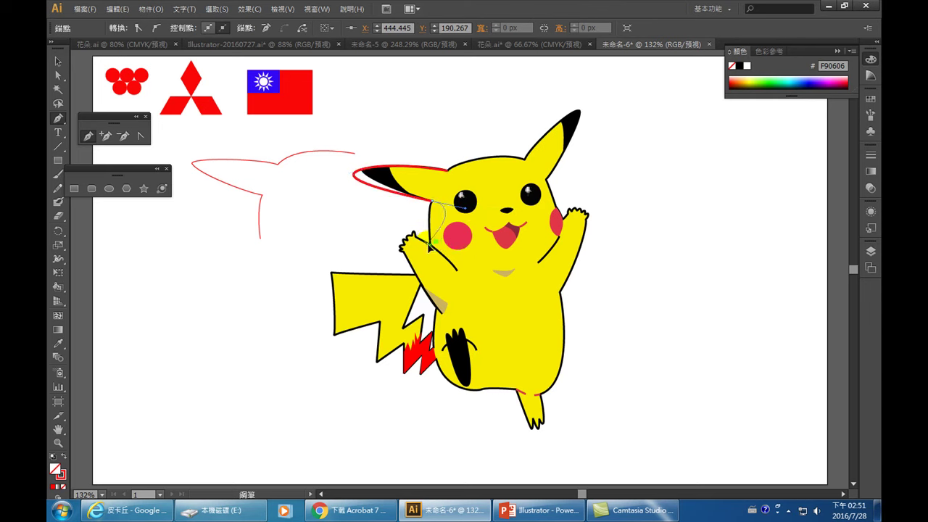
key("Escape")
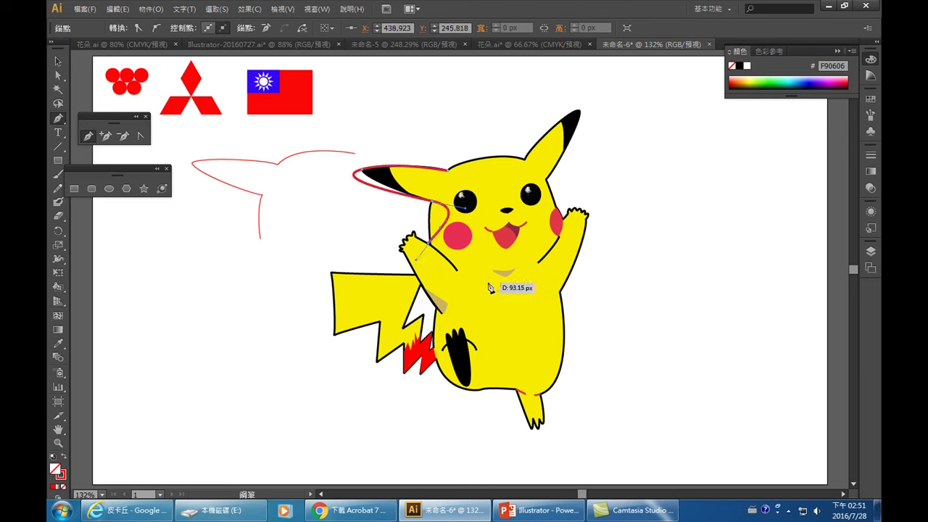
key("ctrl+shift+a")
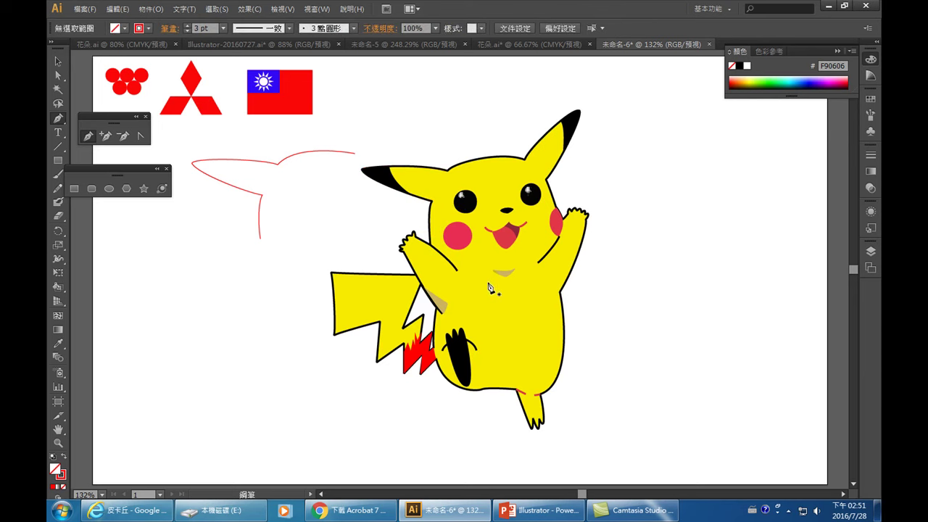
key("ctrl+z")
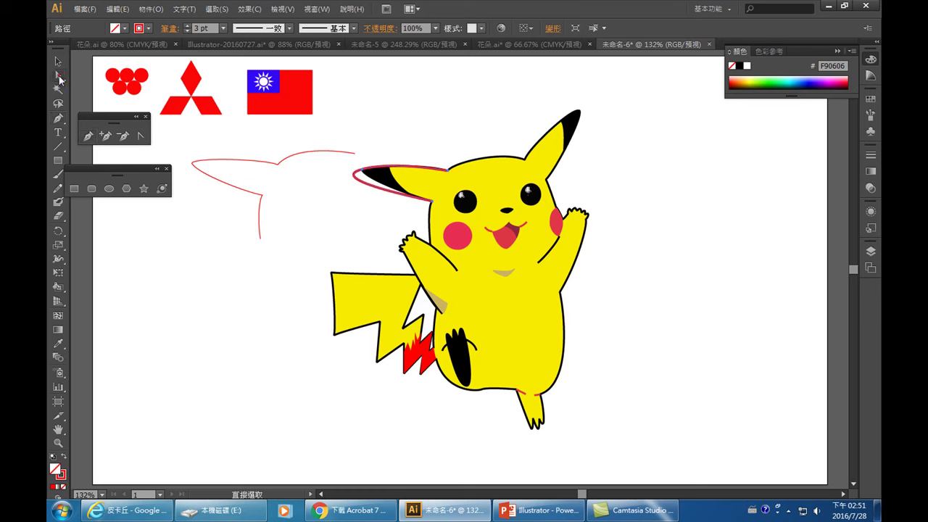
- Drag the ear-tip anchor's handle so the red path hugs the left ear's edges
left_click_drag(60, 80, 108, 73)
left_click(149, 90)
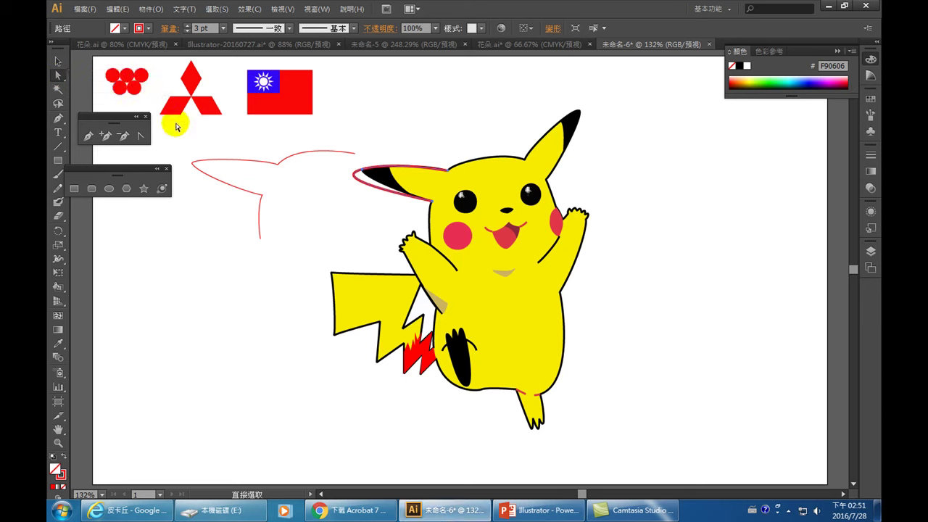
left_click_drag(362, 173, 364, 171)
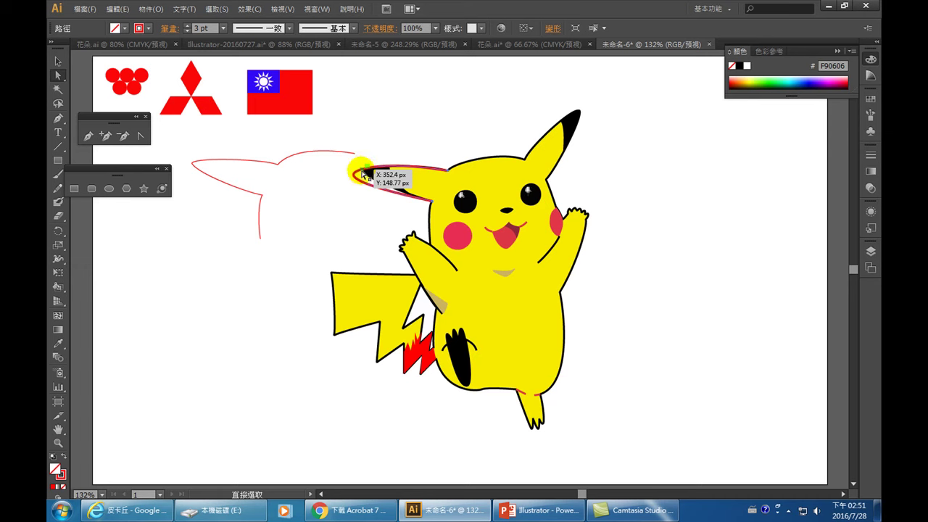
left_click(362, 174)
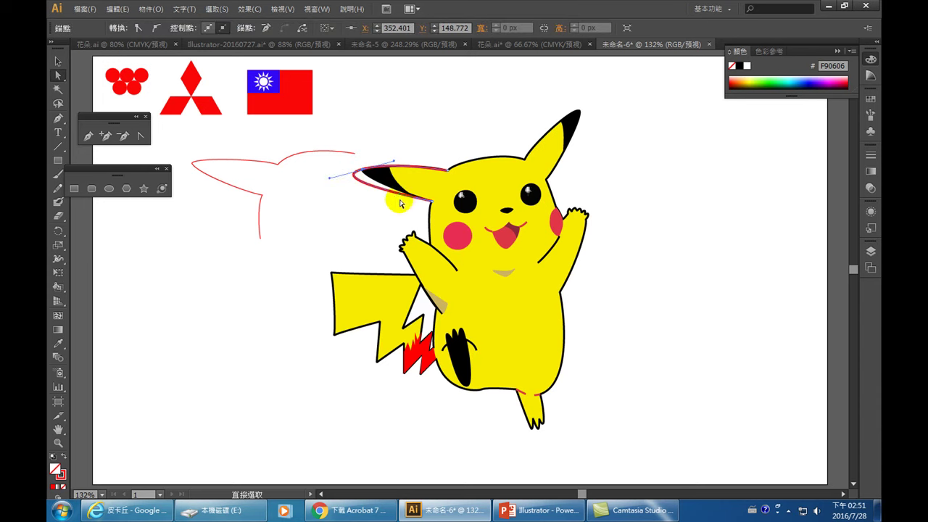
key("alt")
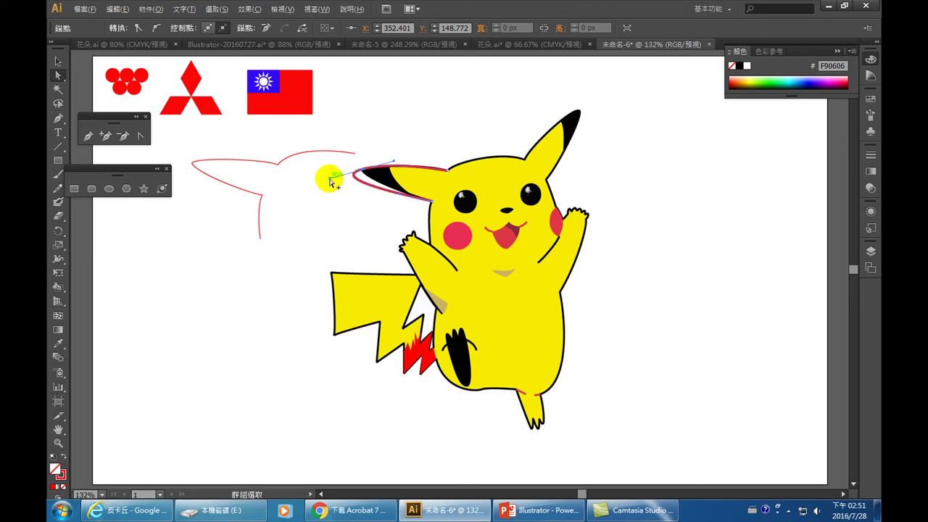
left_click_drag(330, 181, 364, 179)
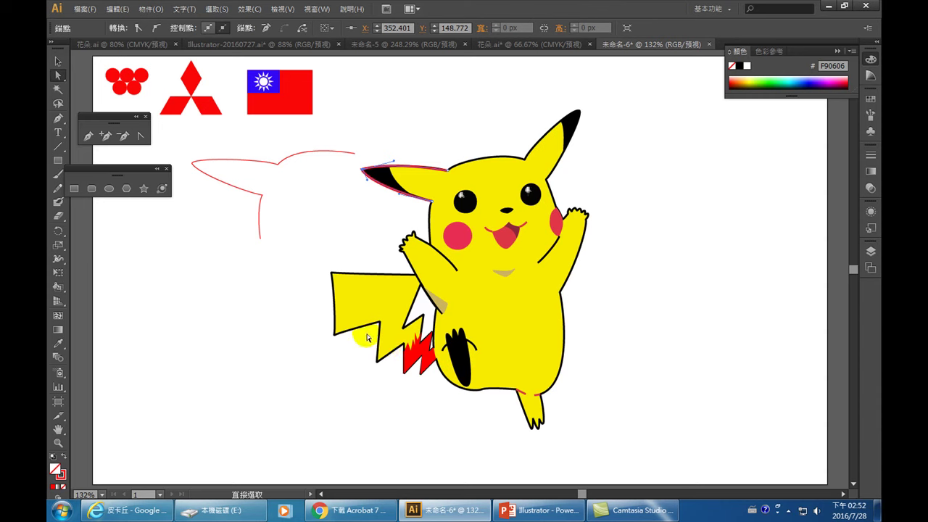
- Start a red pen outline at the tail's base, running along its lower edge to the top-left corner
left_click(88, 137)
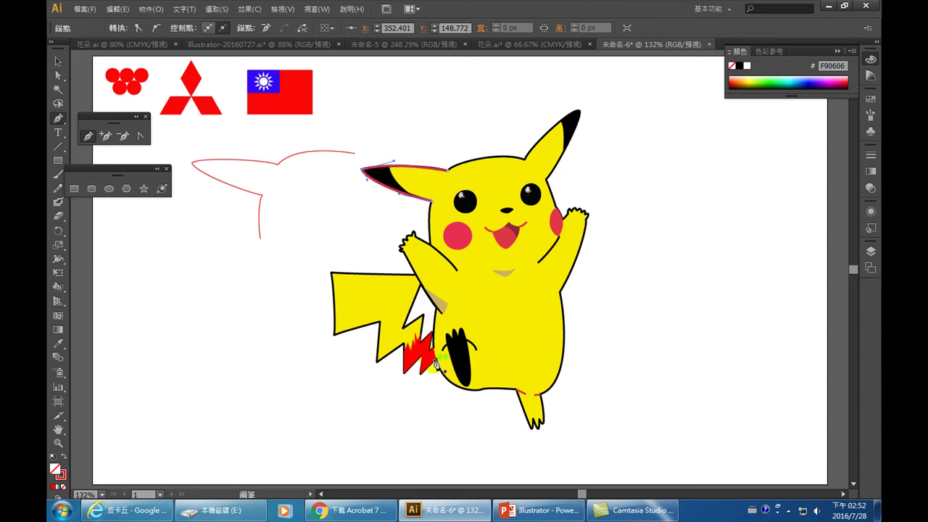
left_click_drag(436, 363, 405, 373)
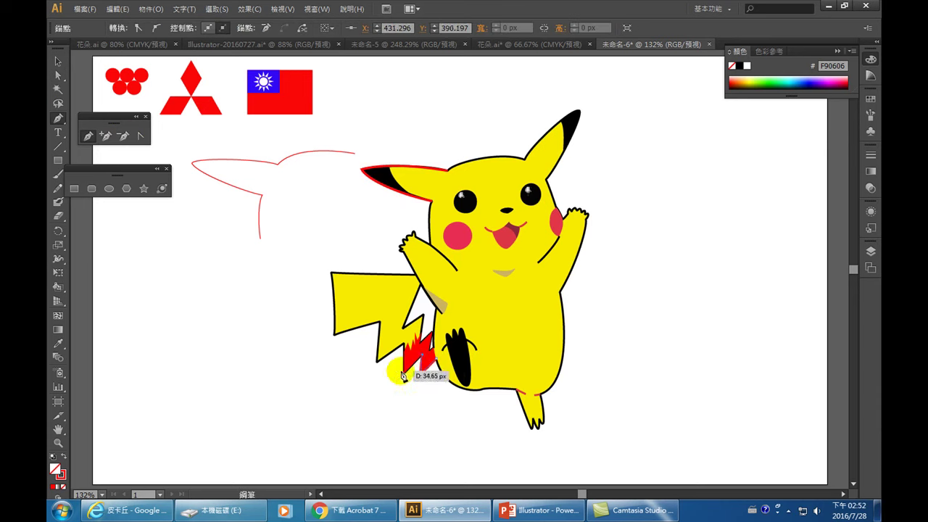
left_click_drag(405, 373, 382, 328)
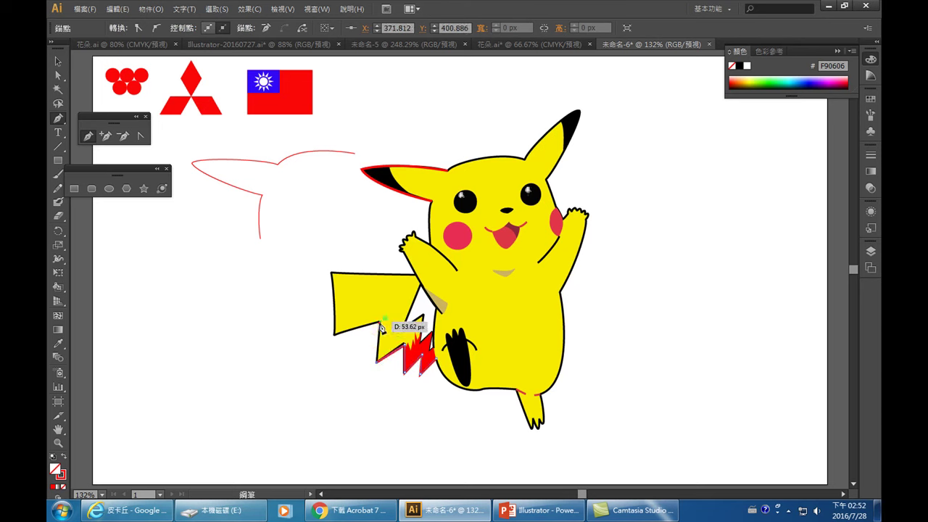
left_click(334, 335)
left_click(335, 278)
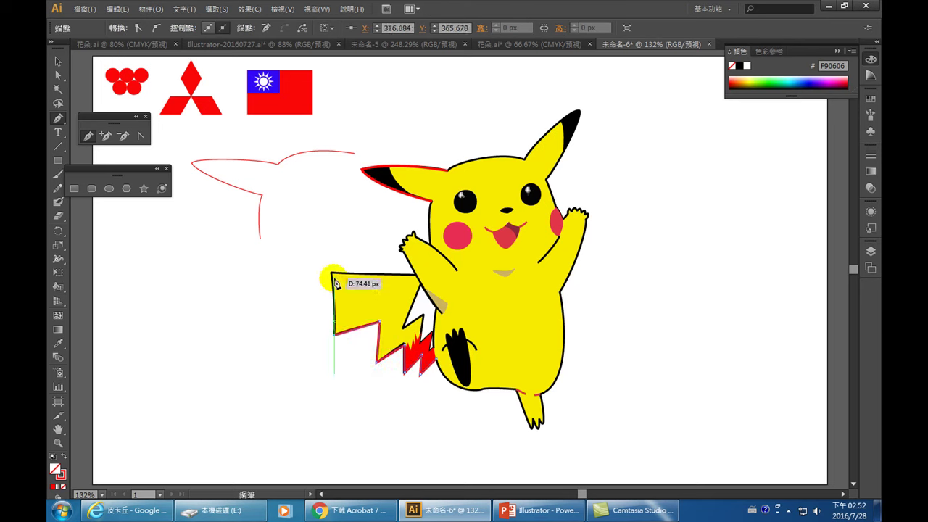
left_click_drag(335, 281, 331, 270)
- Continue the tail outline across the top edge and down the zigzag back to the base
left_click(410, 281)
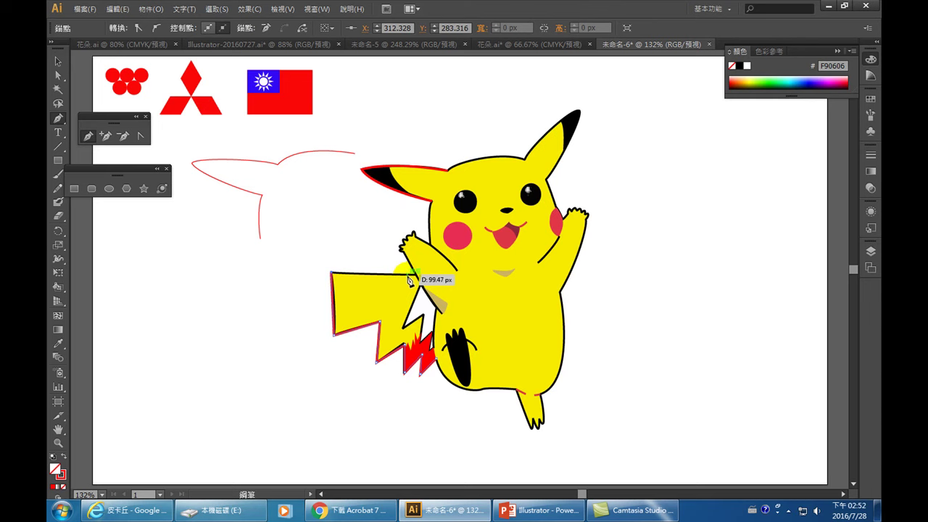
left_click_drag(417, 280, 422, 287)
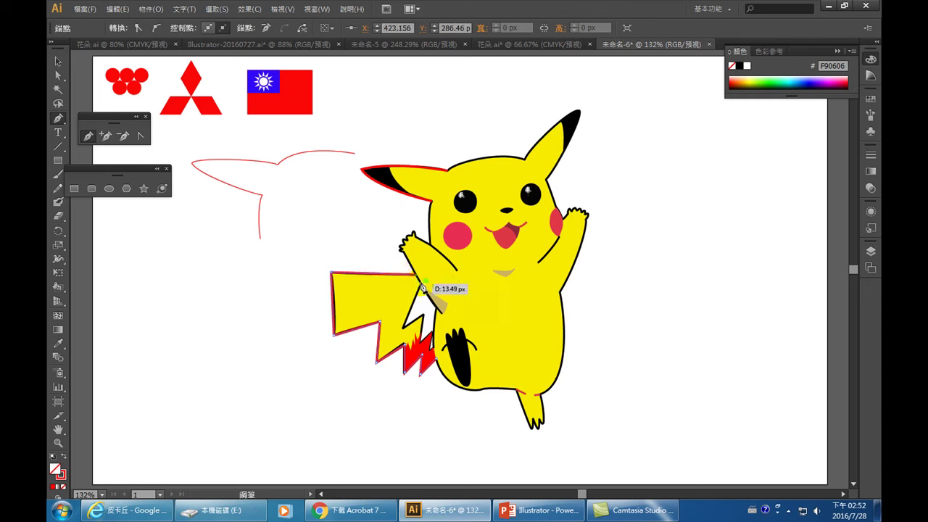
left_click(404, 331)
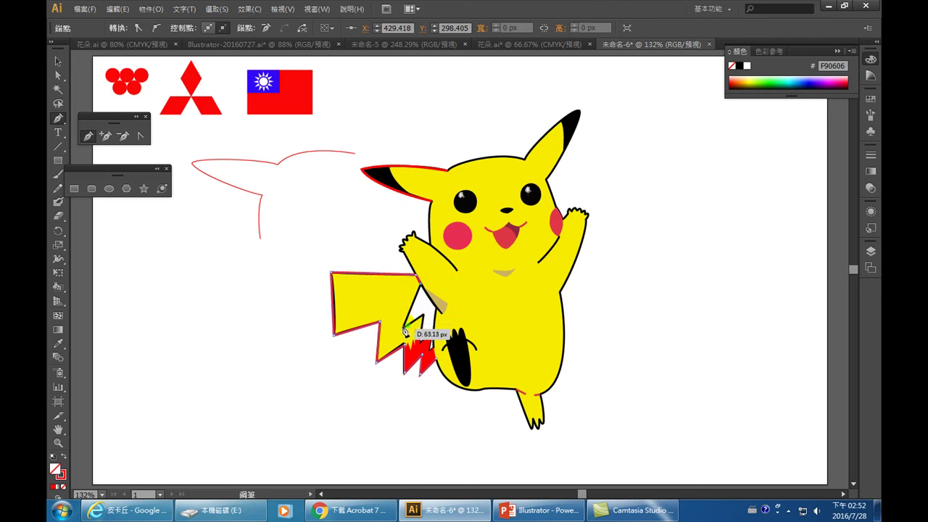
left_click(423, 319)
left_click(422, 341)
left_click(433, 354)
left_click(437, 351)
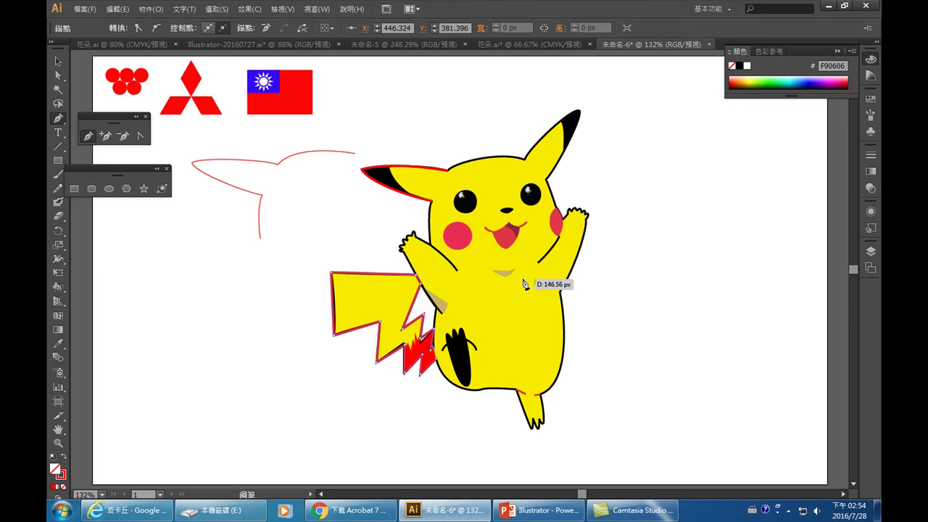
left_click(494, 153)
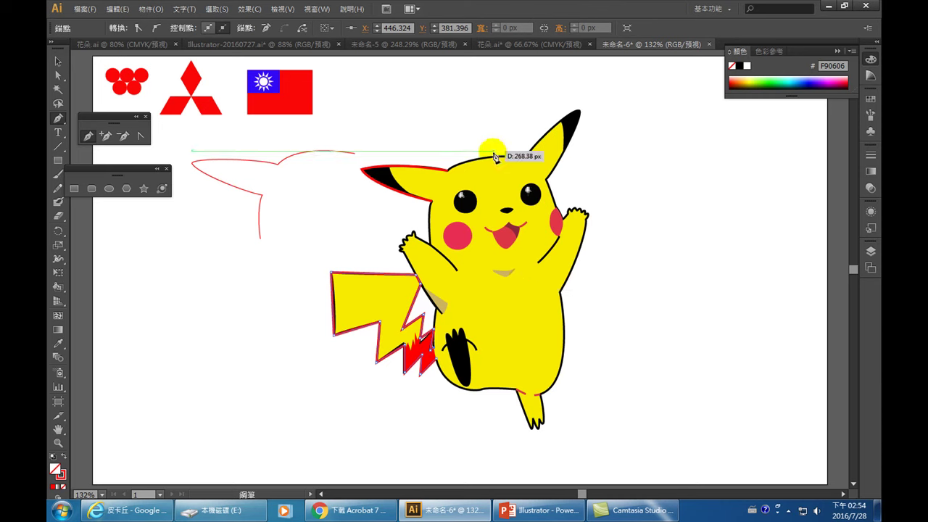
- Delete the tail outline and the red sketched shape at left, keeping the left-ear outline
left_click(495, 156, "ctrl")
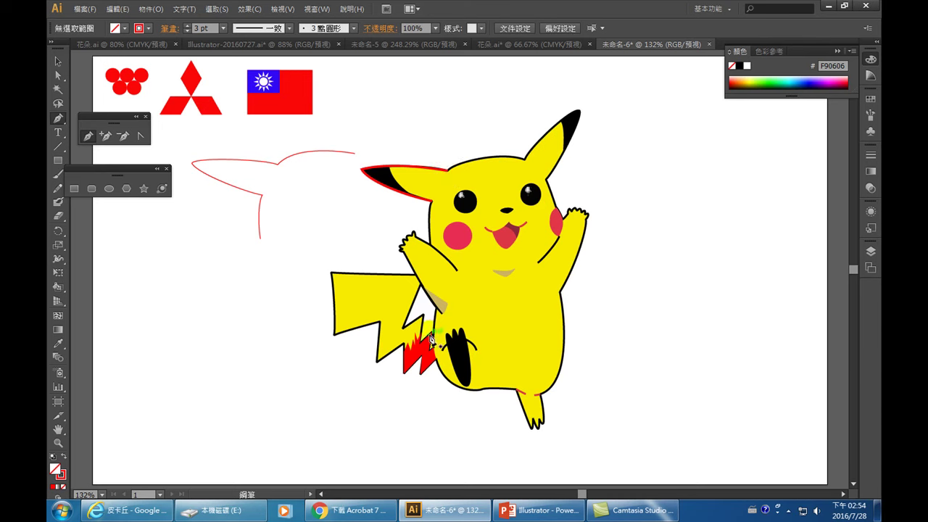
left_click_drag(296, 227, 243, 182)
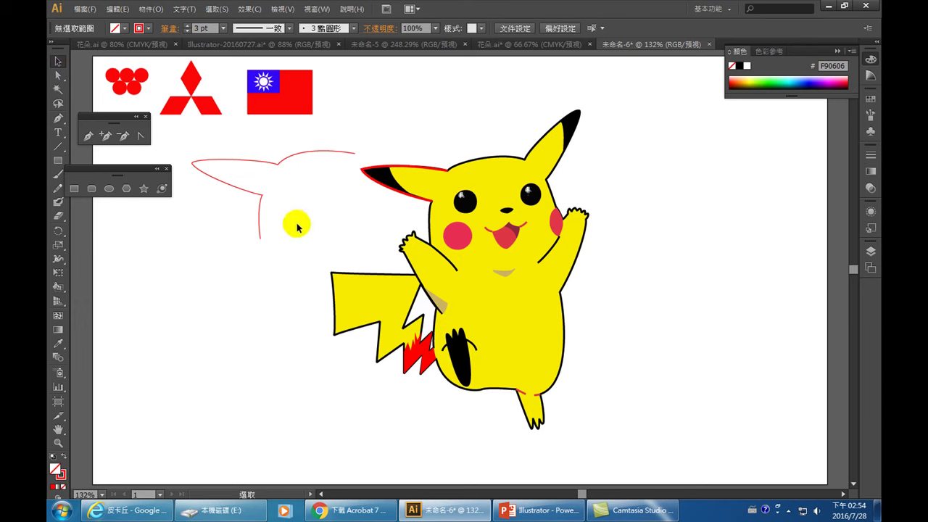
key("Delete")
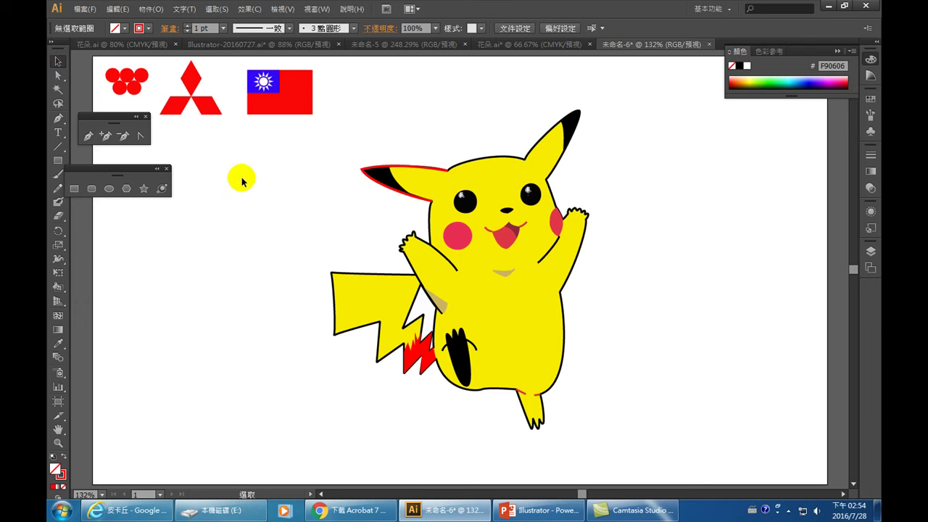
left_click(371, 179)
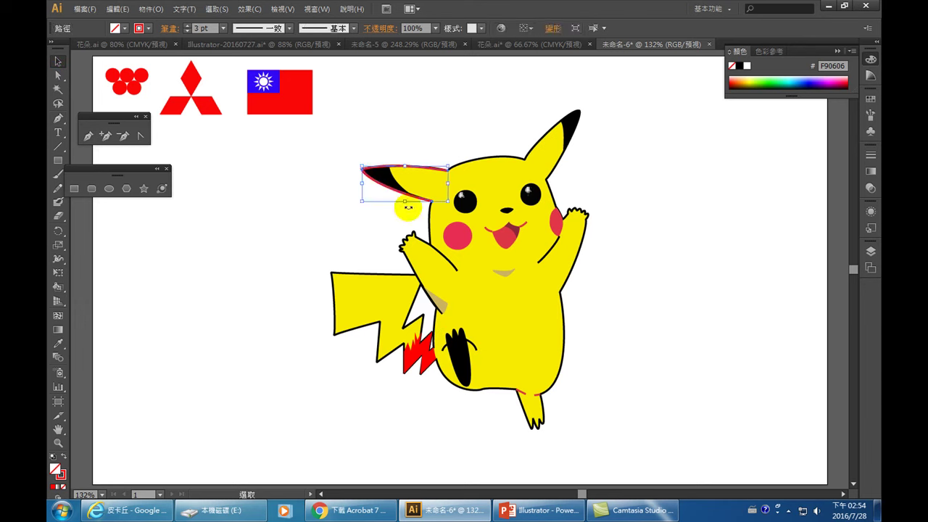
left_click(408, 207)
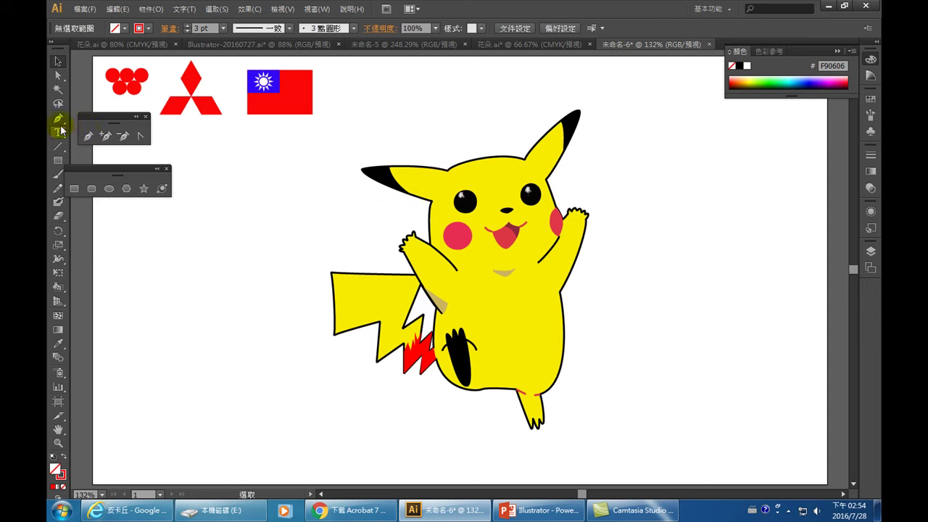
- Start a new pen outline at the left ear tip with anchors along the ear to its base
left_click(86, 135)
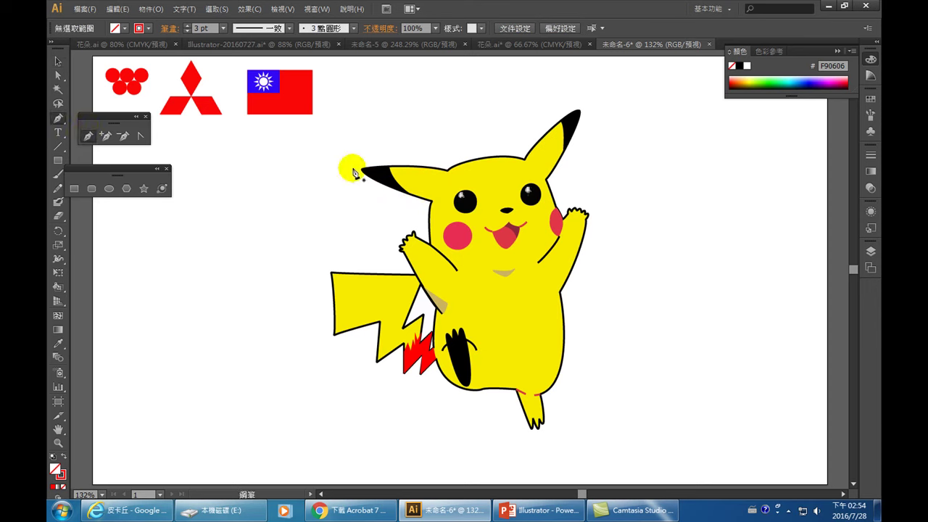
left_click(449, 171)
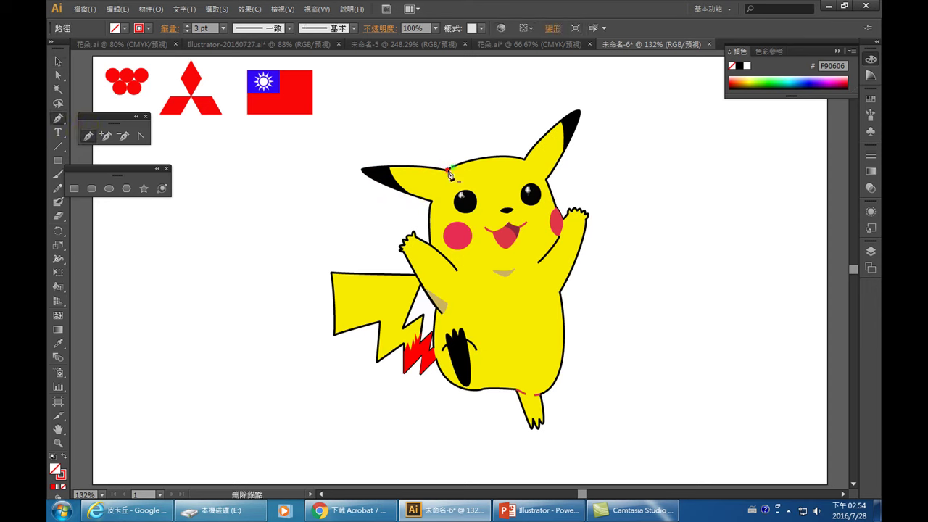
left_click(366, 174)
mouse_move(347, 171)
left_mouse_down()
mouse_move(341, 190)
mouse_move(341, 177)
left_mouse_up()
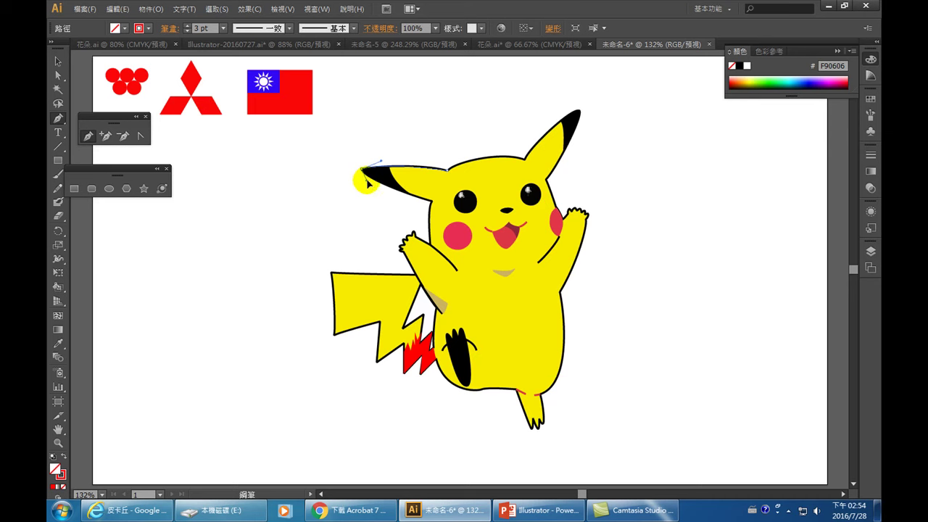
left_click(366, 181)
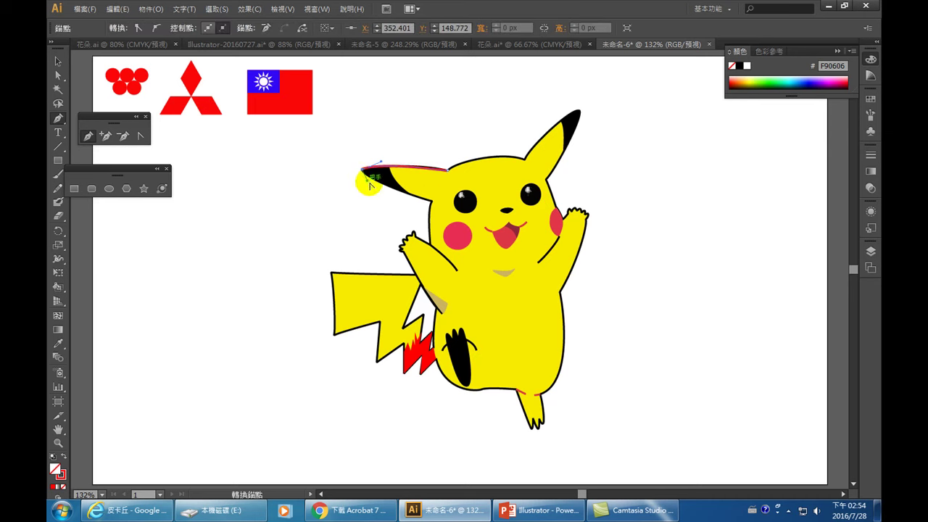
left_click(434, 202)
- Curve the outline along the ear's top edge and down the side of the head
left_click_drag(434, 203, 446, 207)
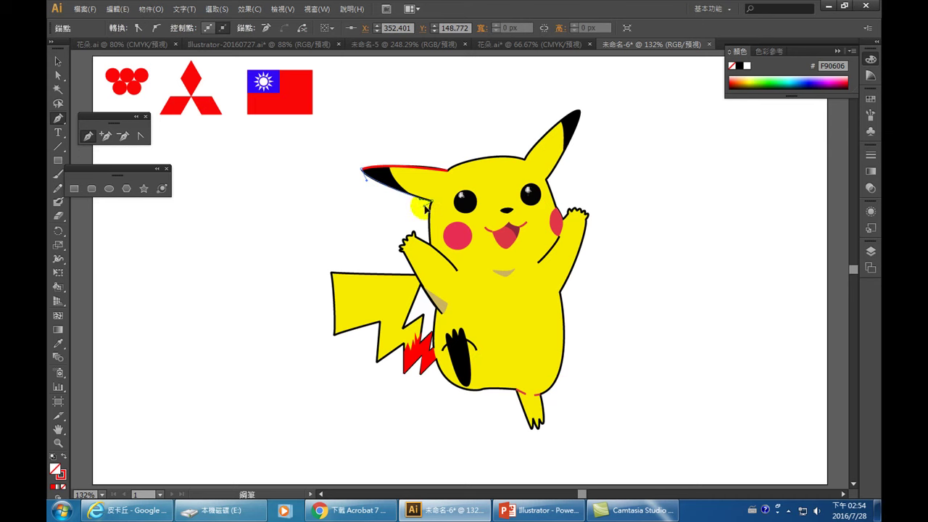
left_click_drag(427, 212, 433, 250)
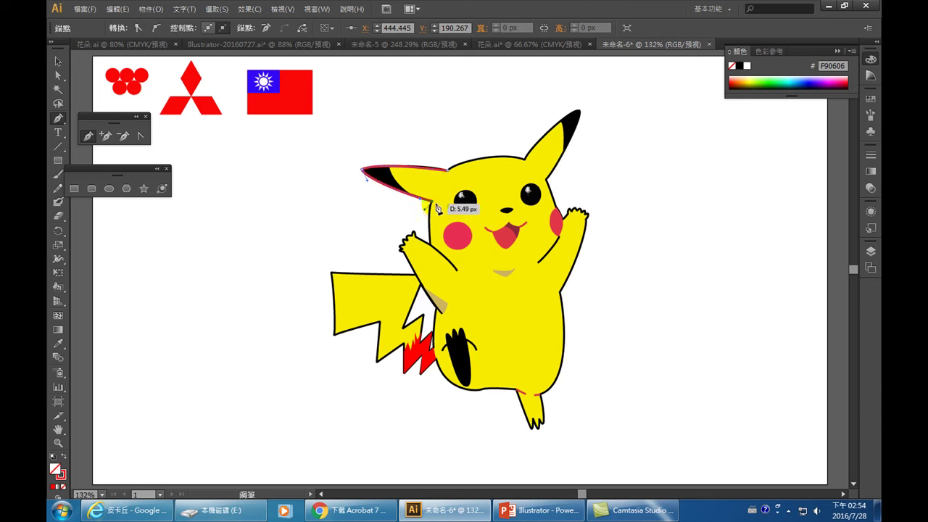
left_click_drag(432, 250, 433, 250)
left_click(431, 251)
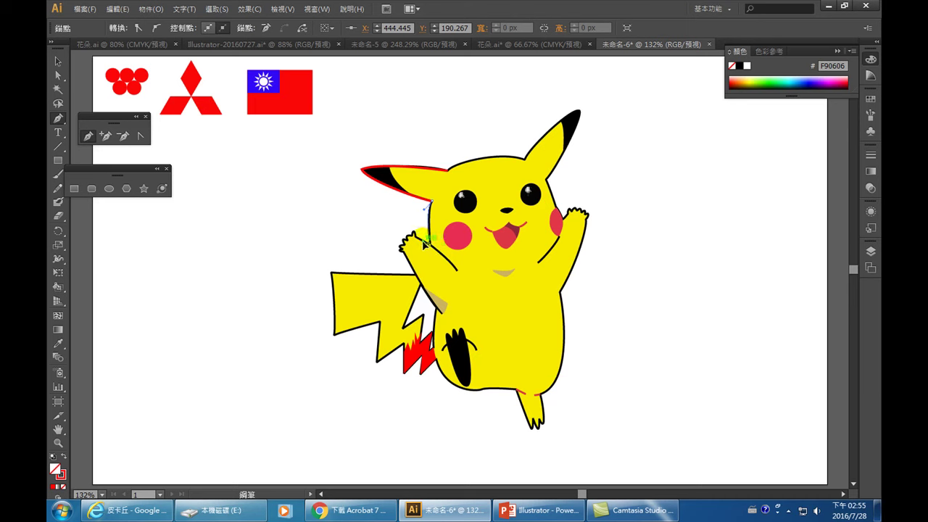
left_click_drag(427, 233, 417, 240)
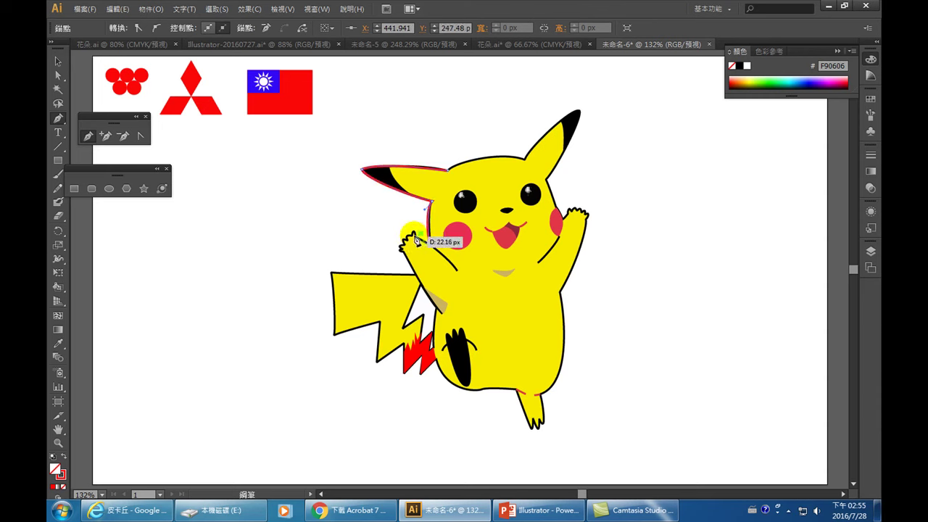
- Curve the red path around Pikachu's raised left hand and down the arm
left_click_drag(421, 238, 417, 234)
left_click_drag(417, 235, 418, 234)
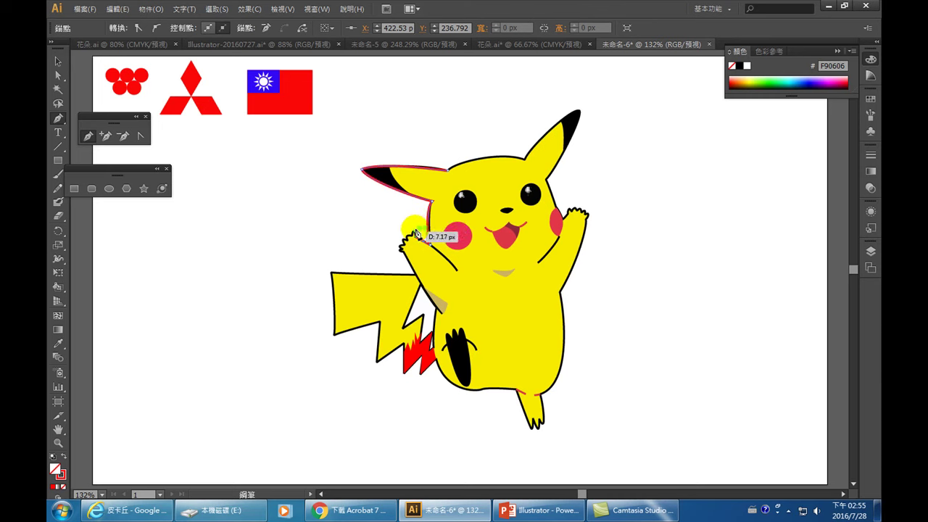
left_click_drag(416, 235, 524, 215)
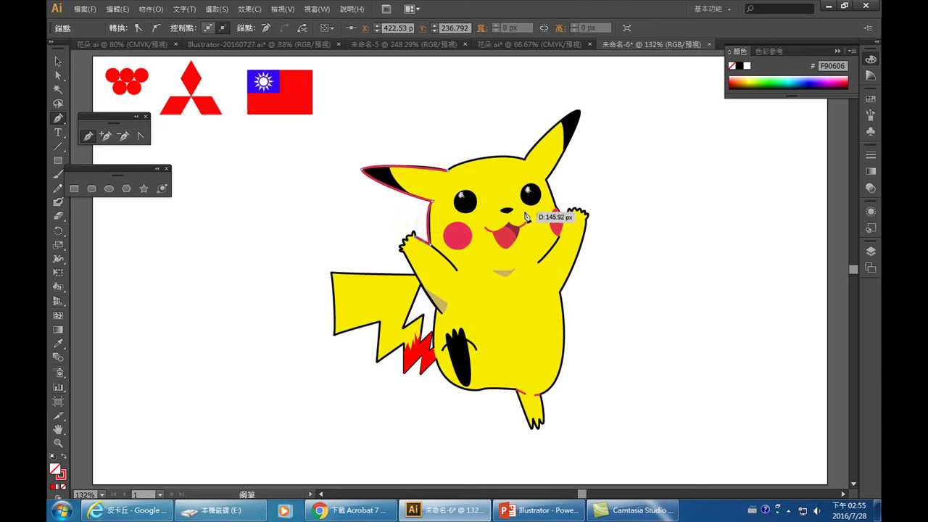
mouse_move(524, 215)
left_mouse_down()
mouse_move(444, 244)
mouse_move(416, 236)
left_mouse_up()
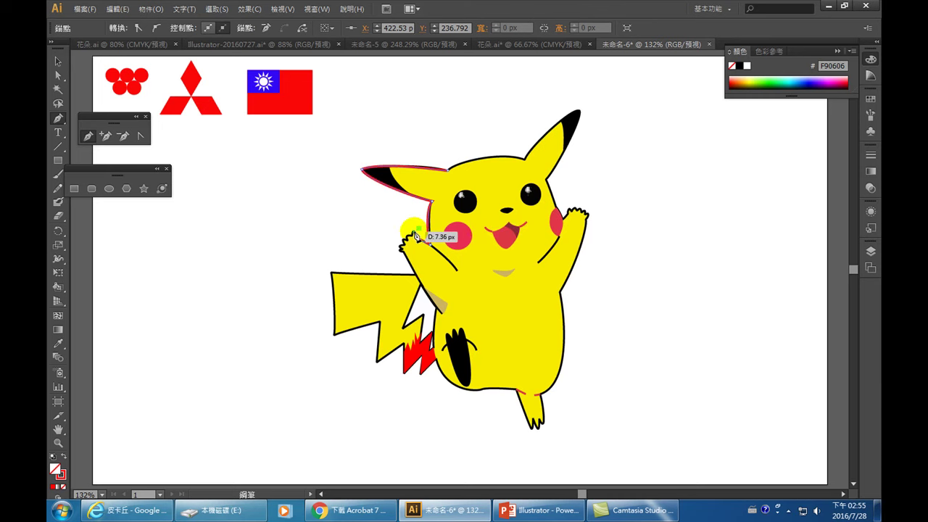
left_click_drag(416, 235, 414, 231)
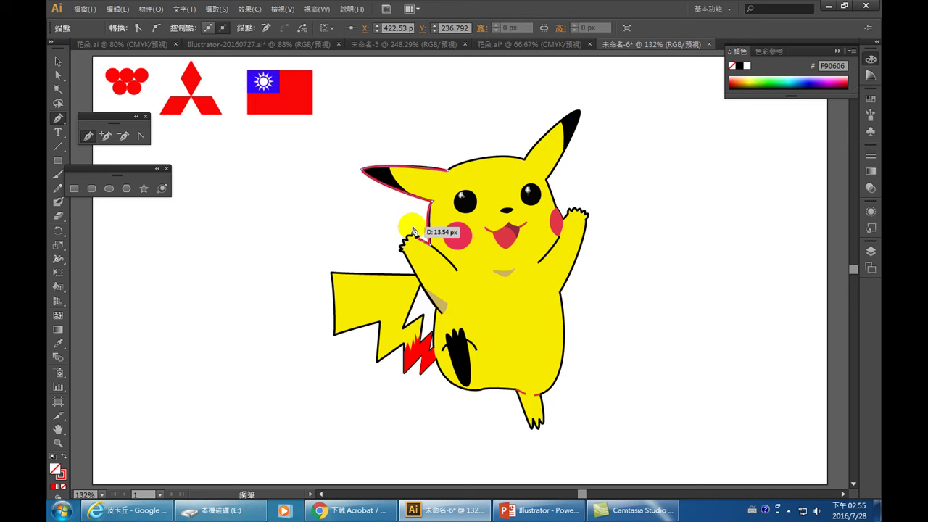
left_click_drag(414, 232, 404, 251)
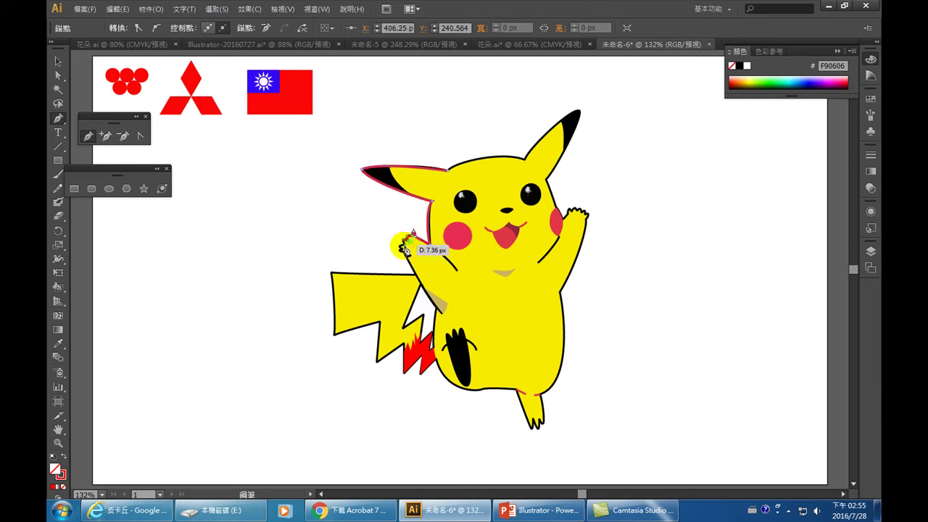
mouse_move(405, 250)
left_mouse_down()
mouse_move(408, 272)
mouse_move(440, 311)
left_mouse_up()
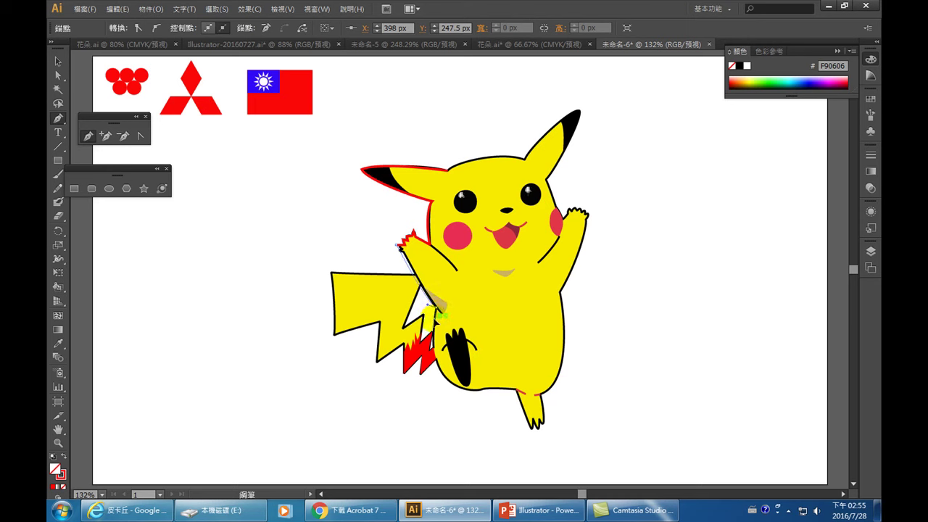
left_click_drag(434, 311, 439, 355)
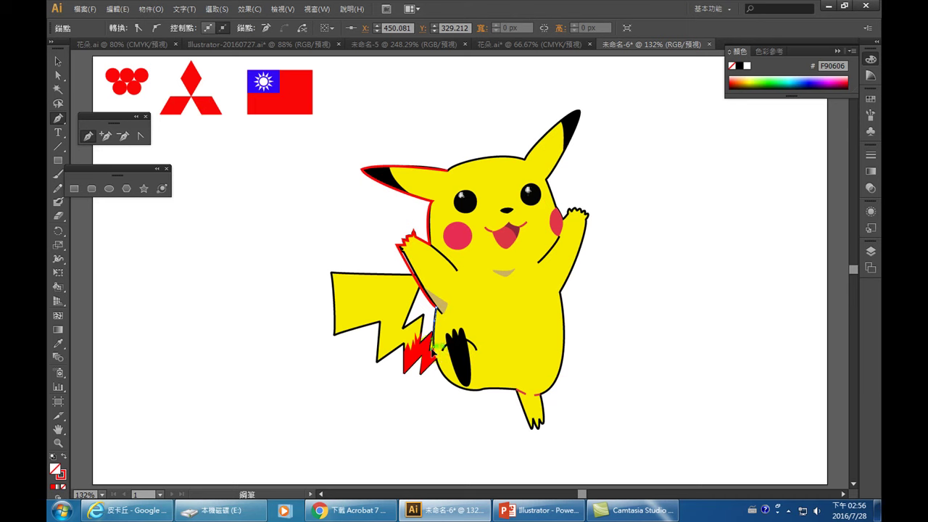
- Wrap the red path around the tail's zigzag corners and along its lower edge
left_click_drag(433, 353, 432, 335)
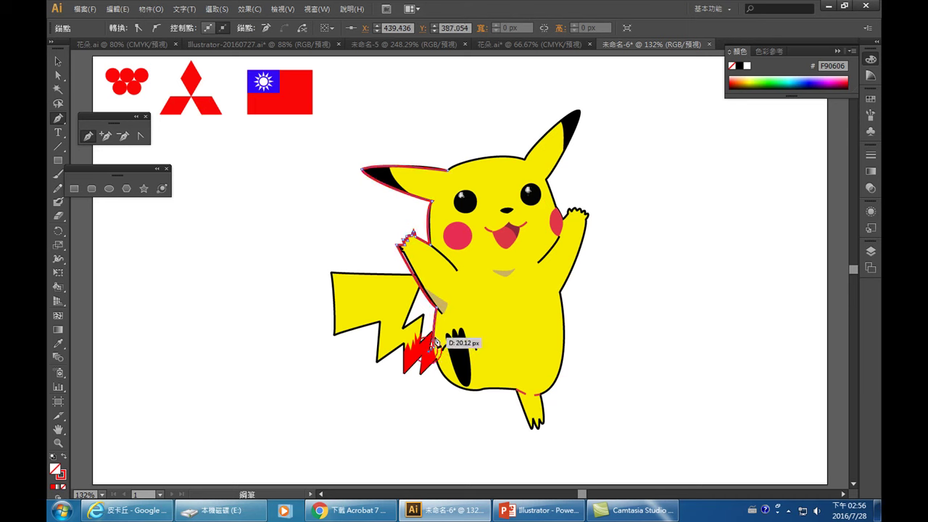
left_click_drag(433, 335, 411, 279)
left_click_drag(331, 272, 333, 285)
left_click_drag(332, 335, 338, 340)
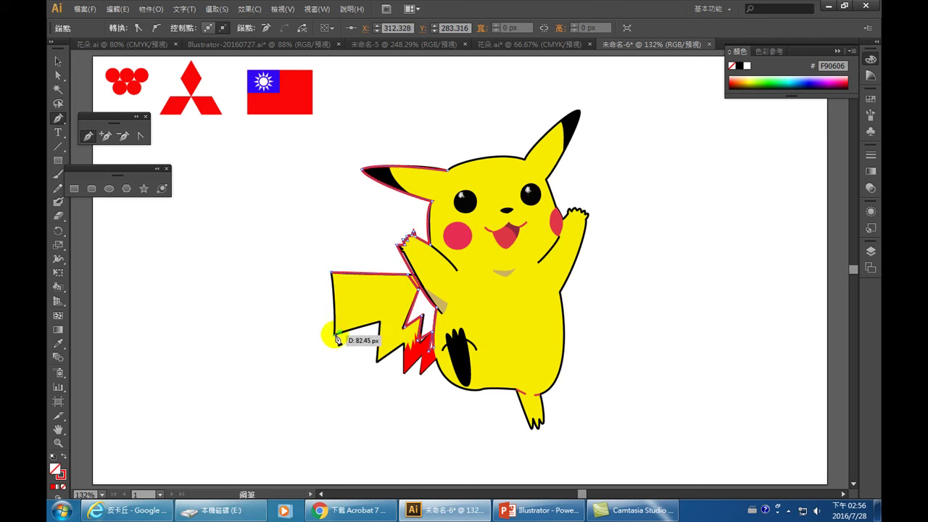
left_click_drag(337, 340, 330, 355)
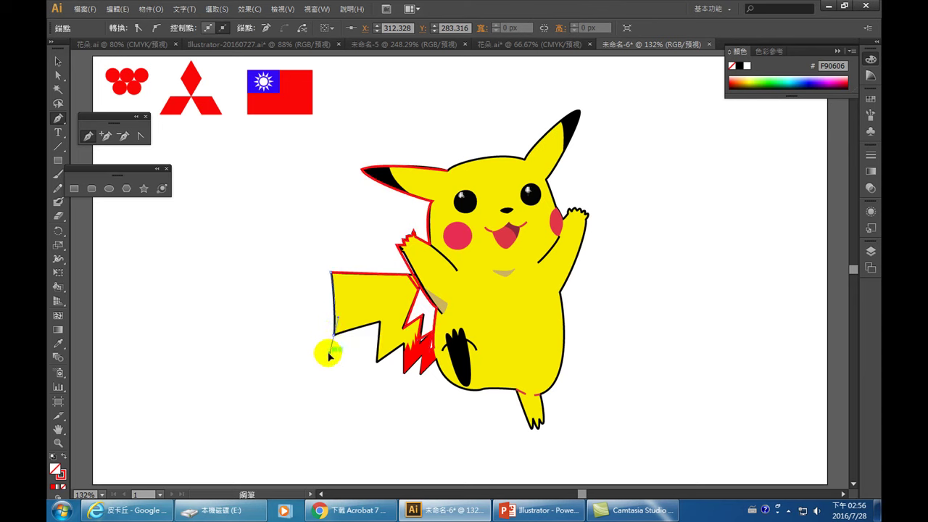
left_click_drag(330, 355, 340, 335)
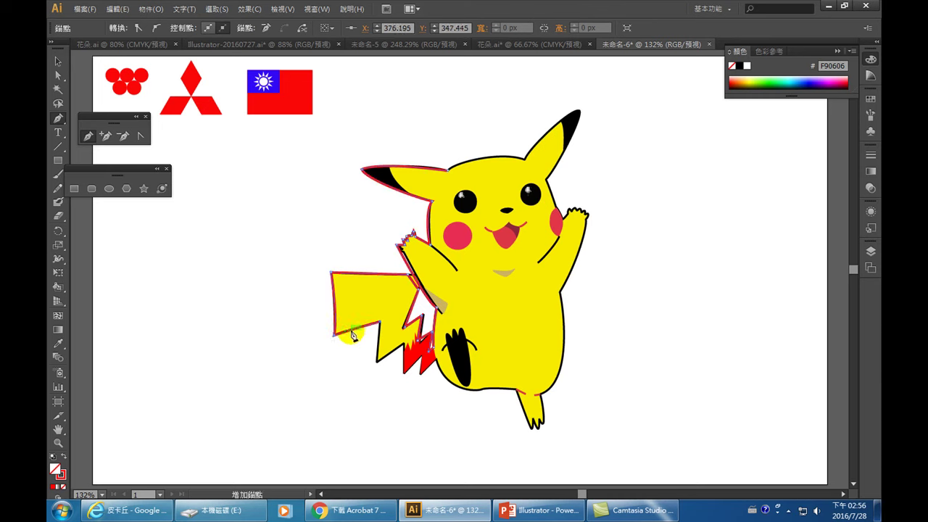
left_click_drag(382, 323, 433, 372)
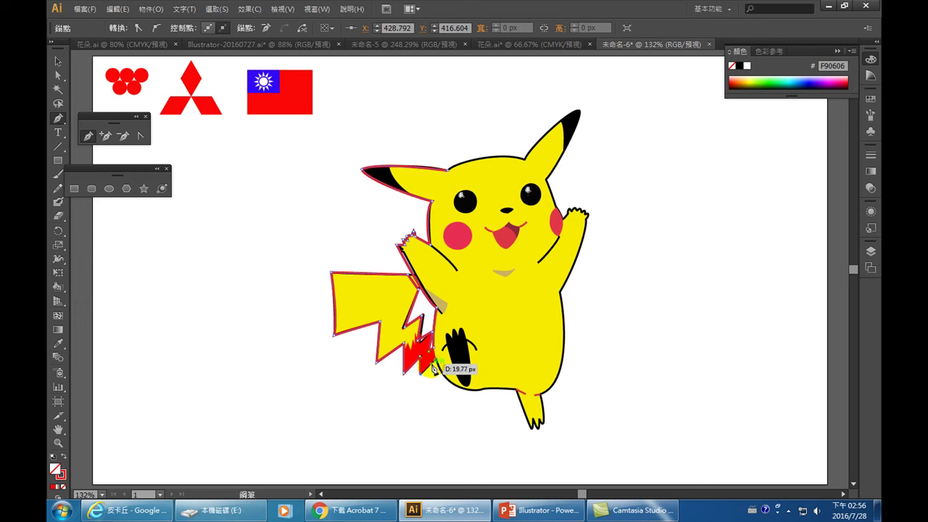
mouse_move(433, 372)
left_mouse_down()
mouse_move(519, 414)
mouse_move(482, 394)
mouse_move(517, 387)
left_mouse_up()
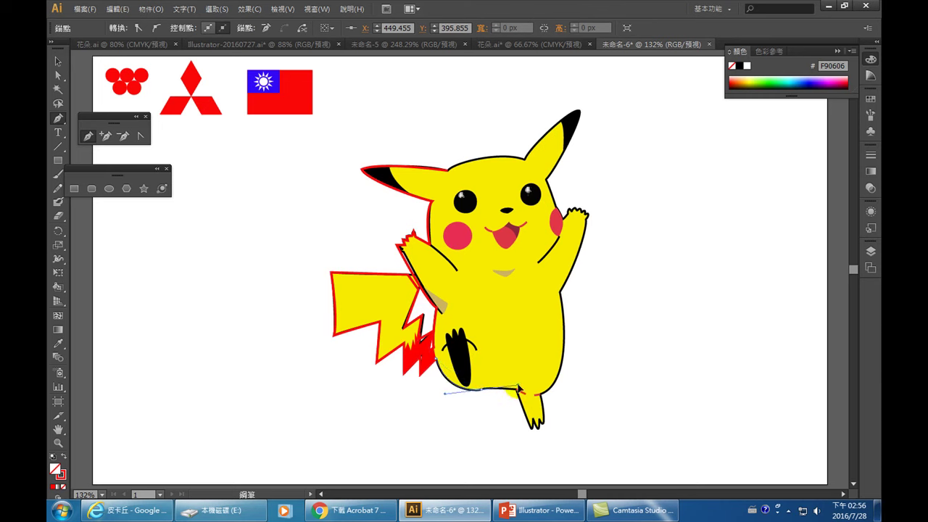
- Carry the red outline along the body's bottom and around Pikachu's foot
left_click_drag(517, 386, 493, 390)
left_click(494, 392)
mouse_move(492, 391)
left_mouse_down()
mouse_move(499, 388)
mouse_move(491, 392)
left_mouse_up()
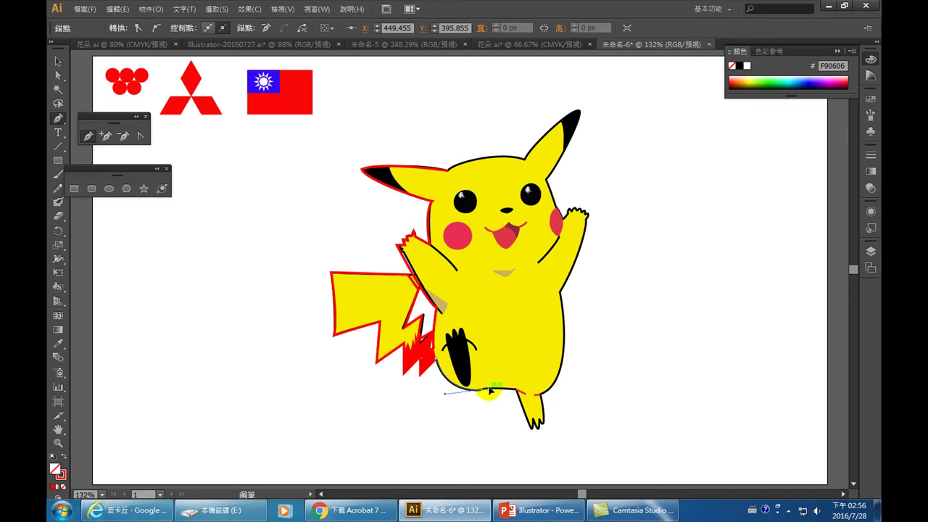
left_click_drag(491, 391, 531, 398)
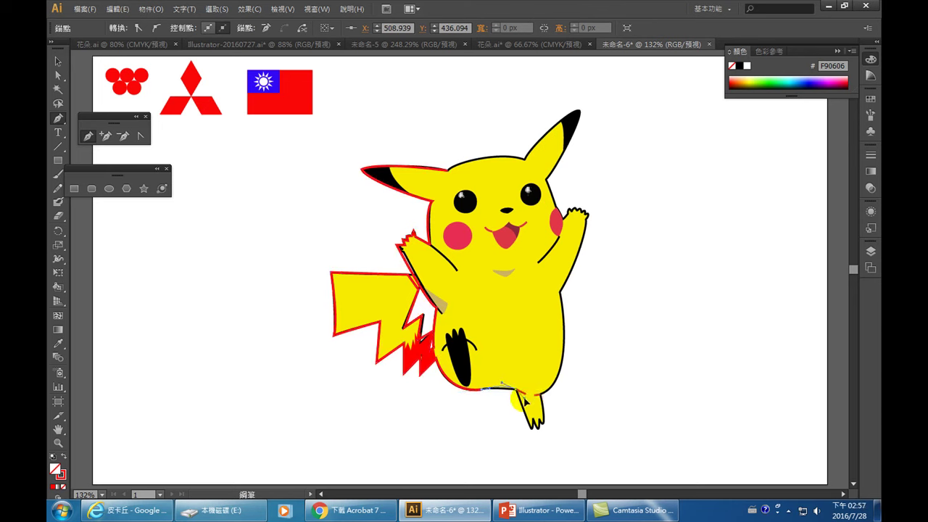
left_click(533, 435)
left_click_drag(533, 435, 548, 429)
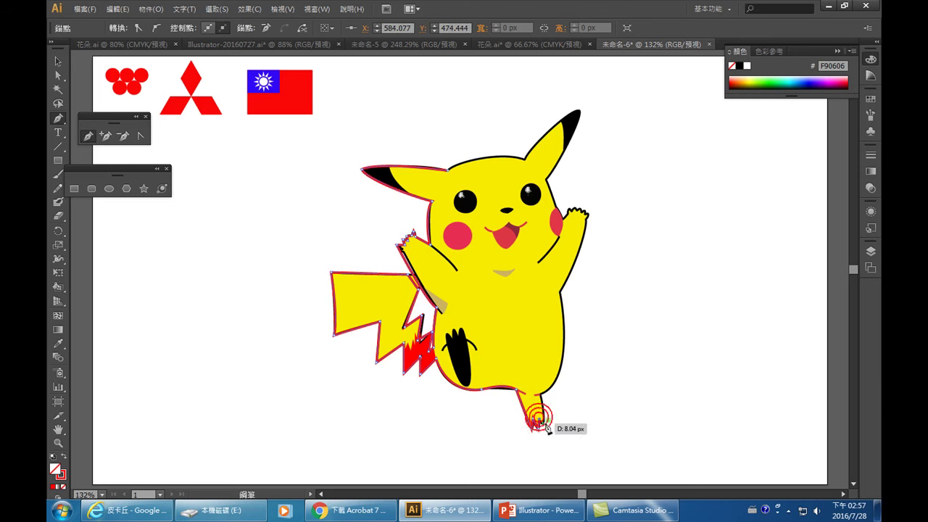
left_click(533, 394)
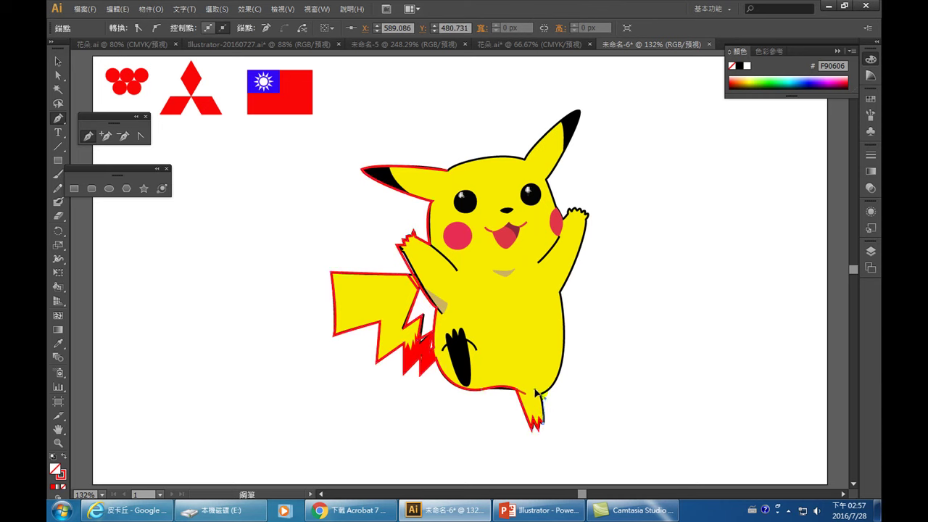
left_click(553, 395)
- Extend the outline up Pikachu's right side toward the right arm, then stop drawing
left_click(562, 294)
left_click_drag(563, 294, 546, 227)
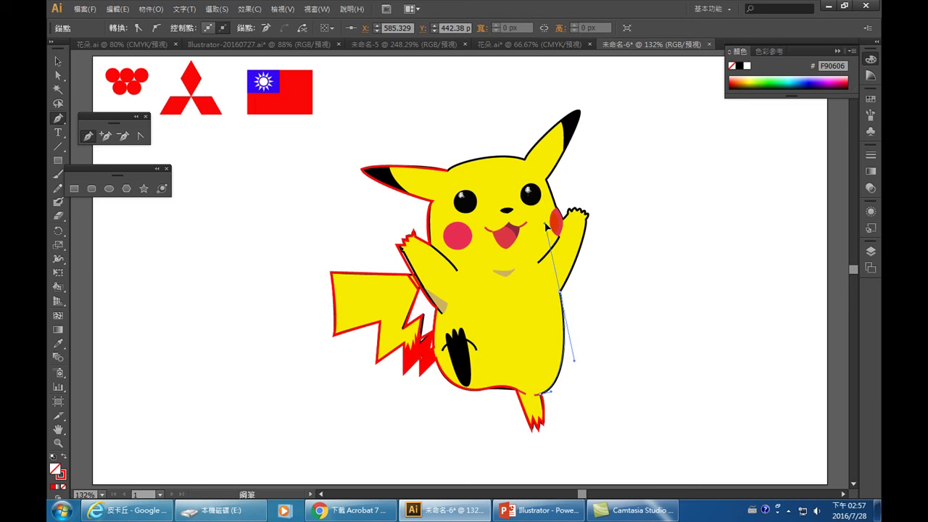
left_click_drag(546, 227, 590, 309)
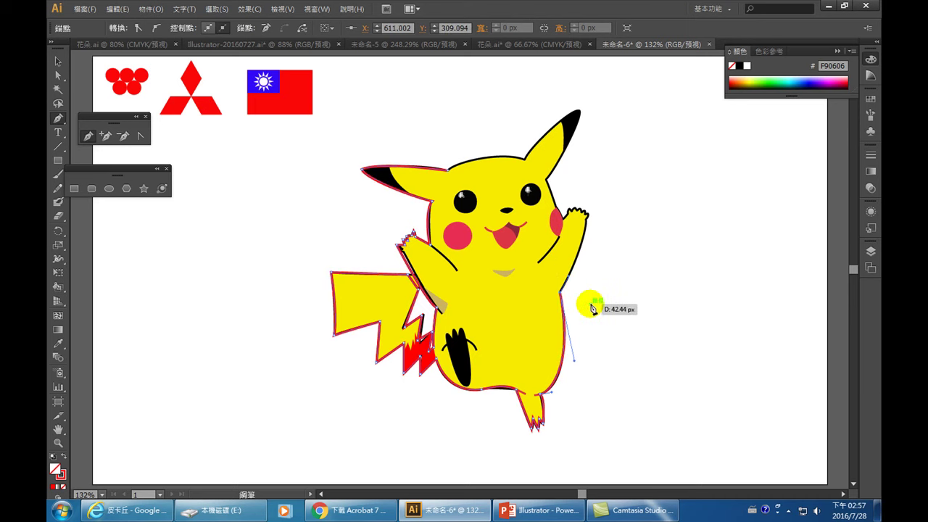
left_click(58, 61)
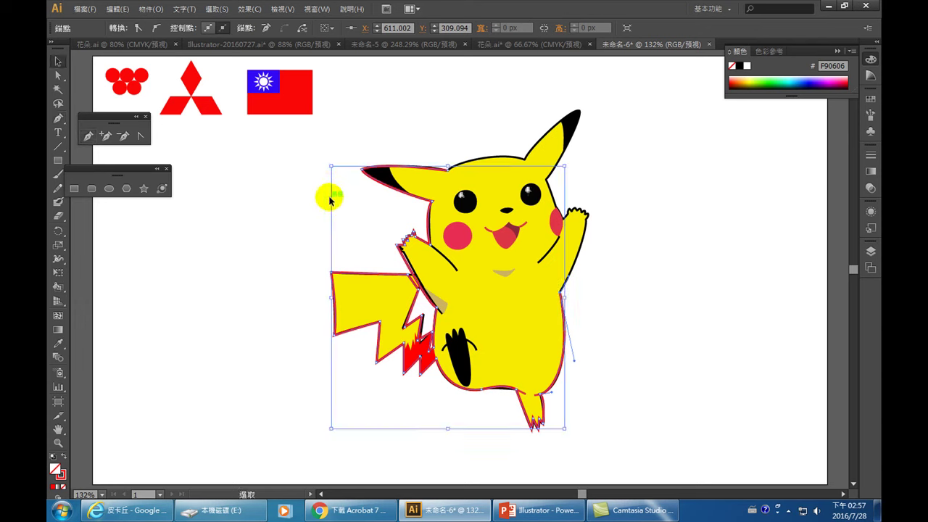
- Deselect the traced outline and drag the red-outlined Pikachu to the left
left_click_drag(331, 196, 183, 204)
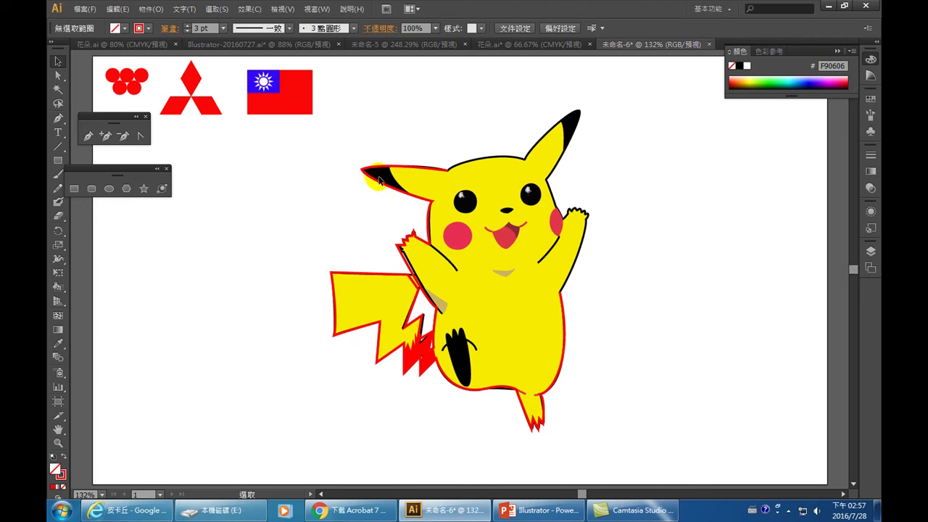
left_click_drag(372, 182, 219, 183)
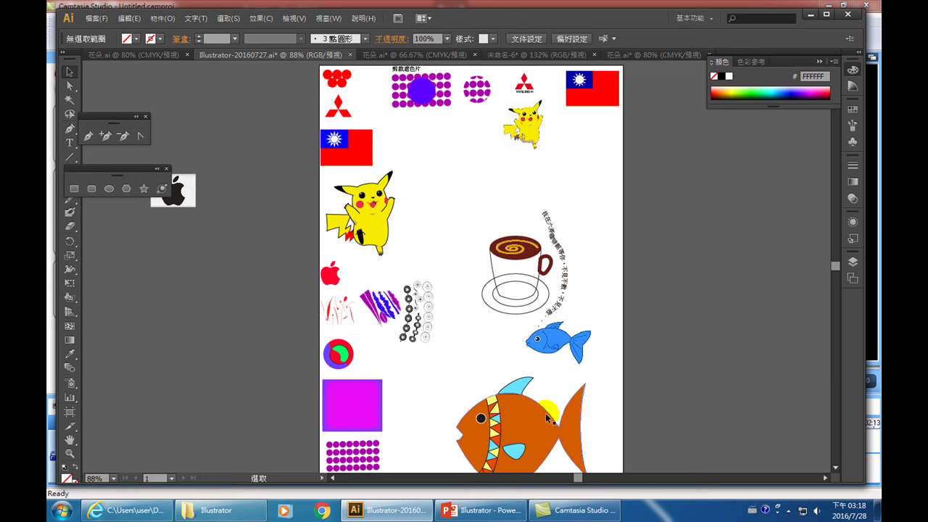
- Scroll down the sample document, then select and deselect the blue fish
scroll(548, 422, "down", 3)
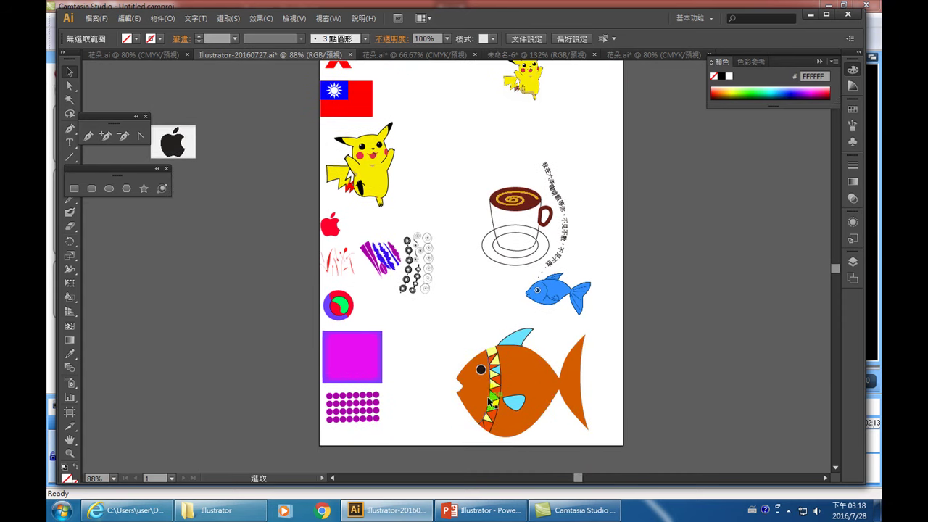
left_click(545, 293)
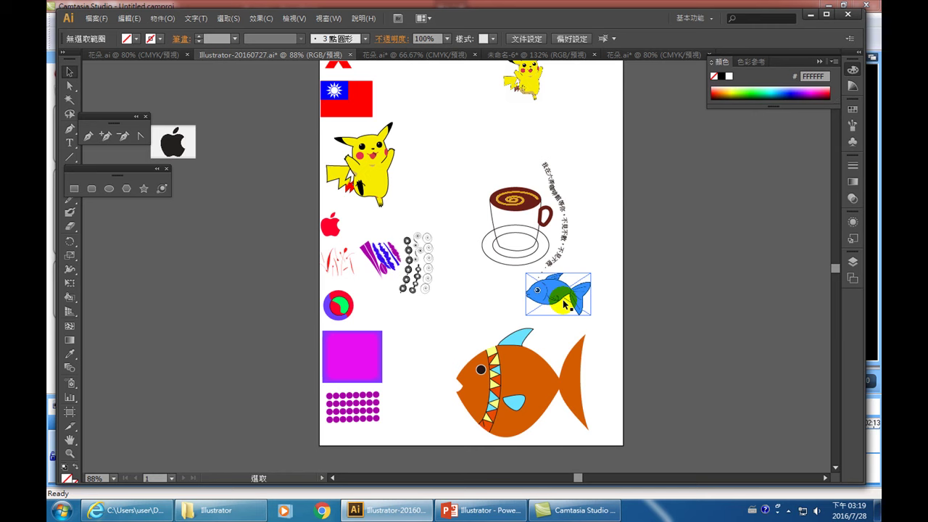
left_click(673, 341)
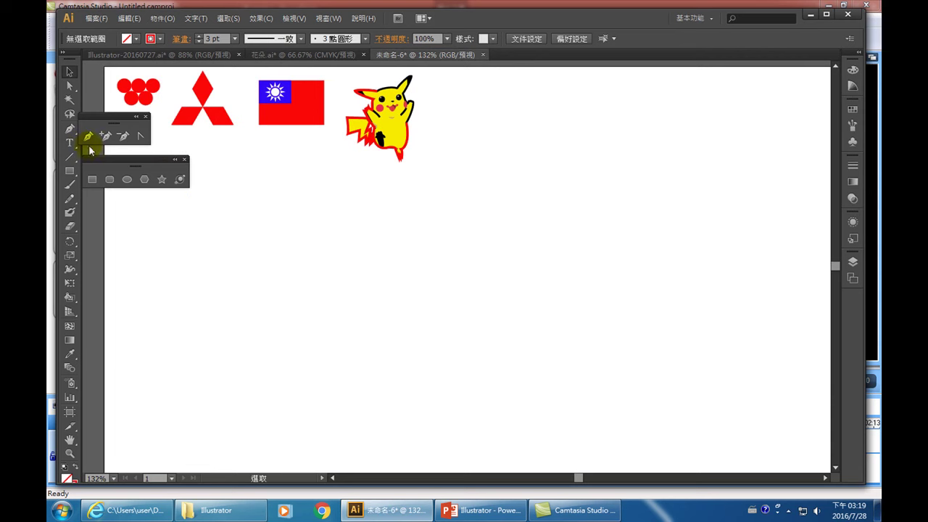
- With the Pen tool, start the fish at the head and arch its curved back to a sharp tail joint
left_click(89, 140)
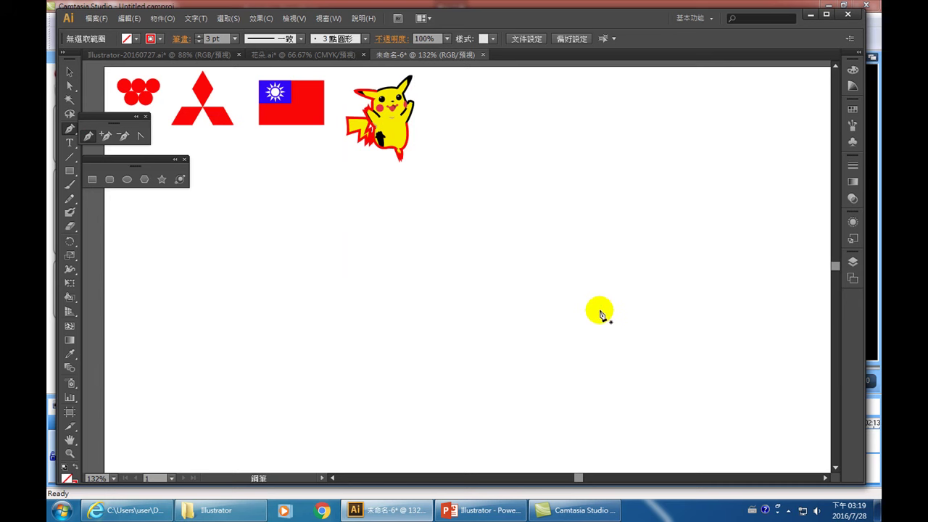
left_click(350, 313)
left_click_drag(351, 313, 380, 273)
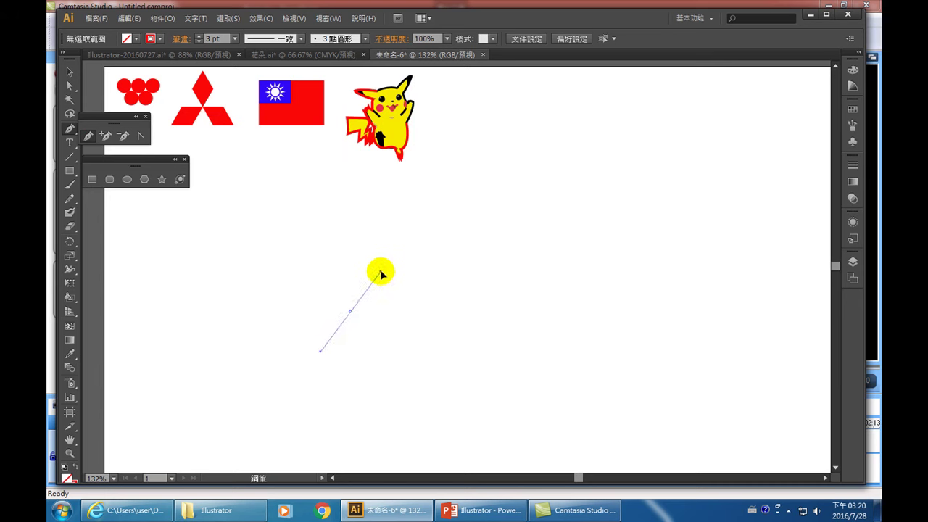
mouse_move(380, 273)
left_mouse_down()
mouse_move(387, 280)
mouse_move(387, 265)
left_mouse_up()
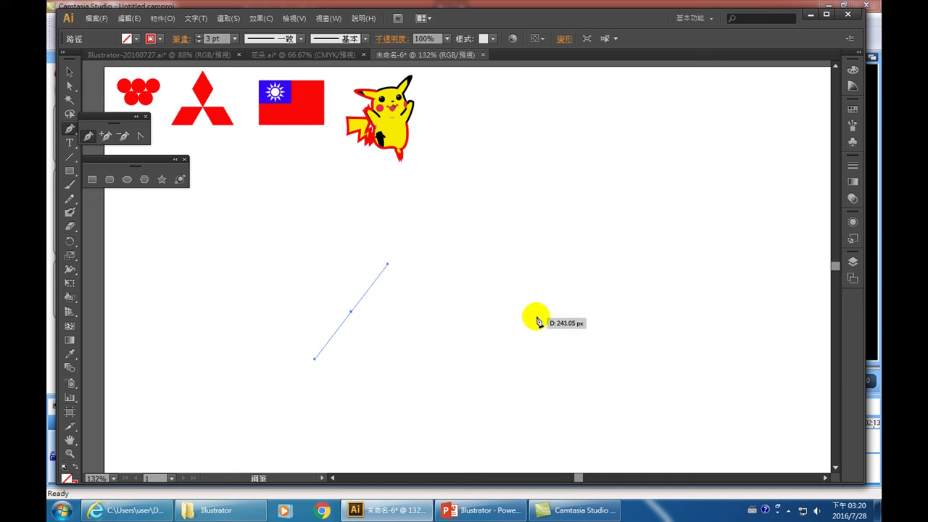
left_click_drag(536, 311, 587, 373)
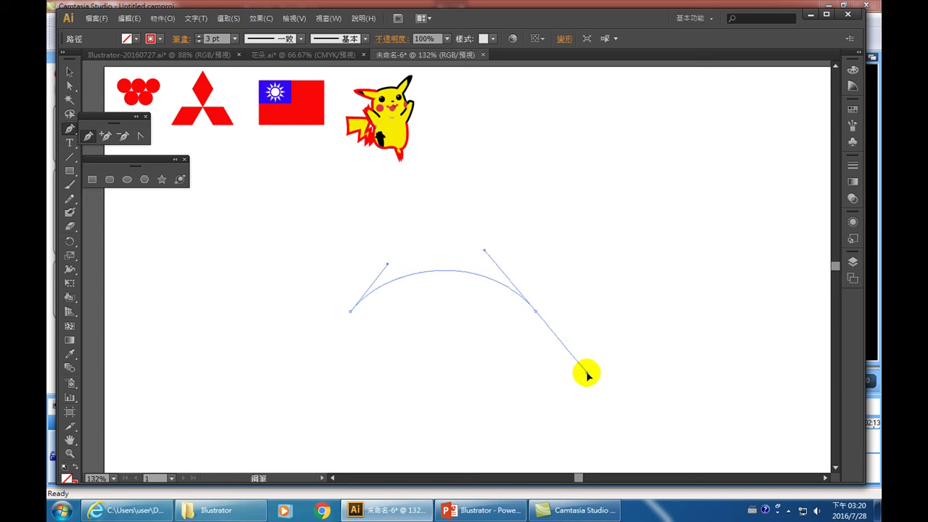
left_click_drag(587, 374, 583, 369)
left_click(536, 311)
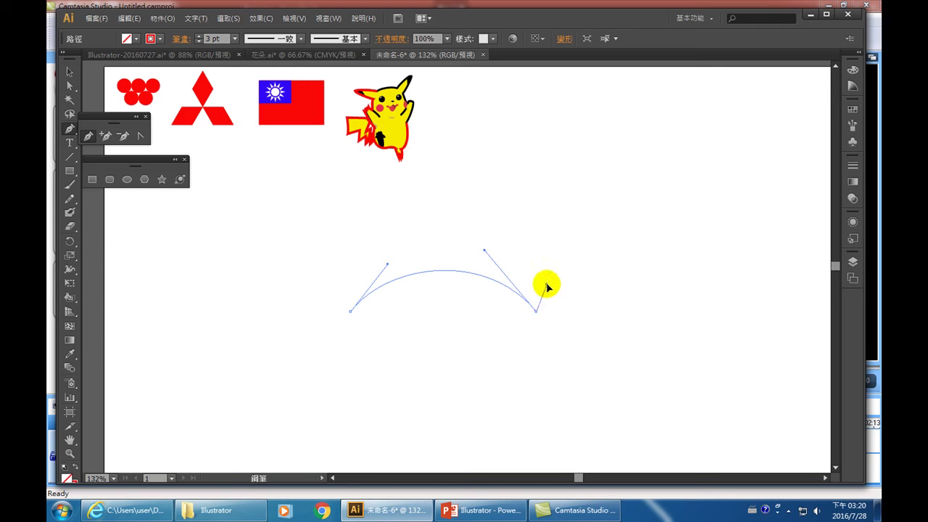
- Shape the forked tail's curved upper edge and tip, then the lower tail tip and back edge
left_click_drag(547, 287, 546, 285)
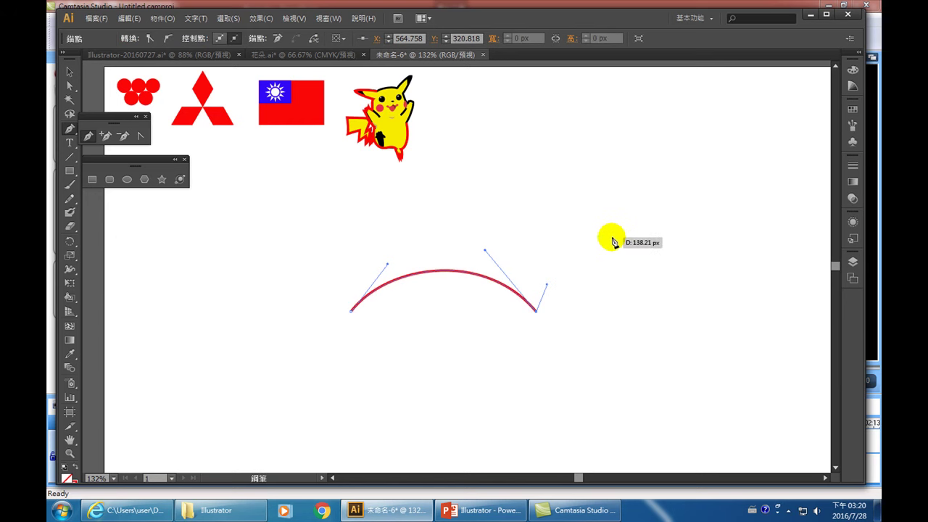
left_click_drag(589, 241, 607, 204)
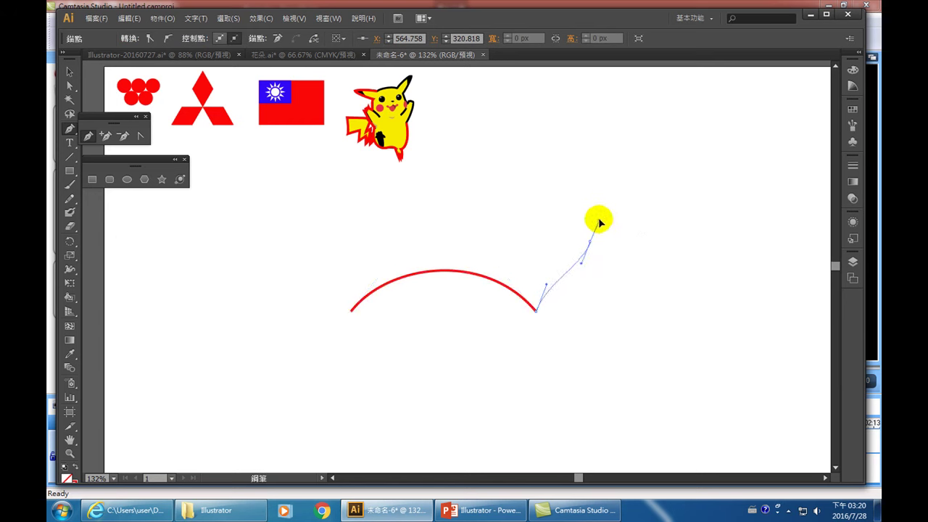
mouse_move(607, 204)
left_mouse_down()
mouse_move(599, 210)
mouse_move(605, 193)
left_mouse_up()
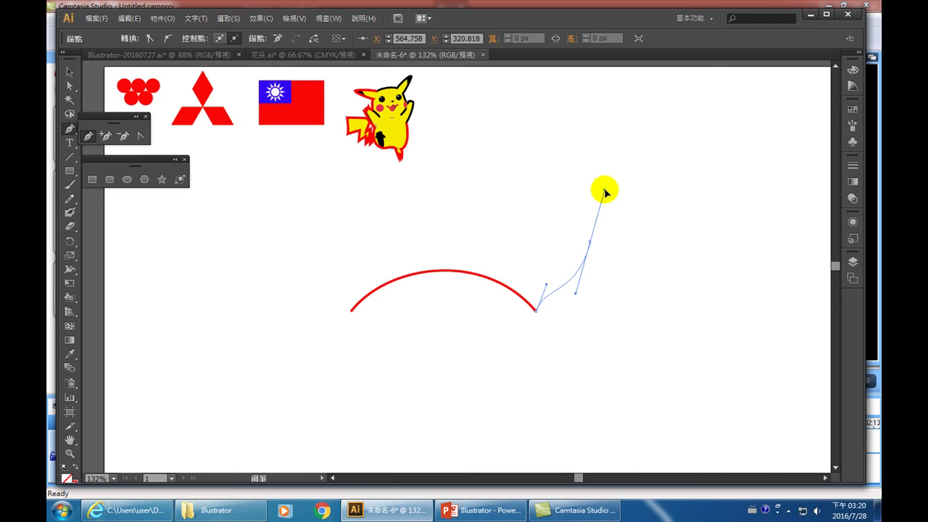
left_click_drag(605, 192, 582, 296)
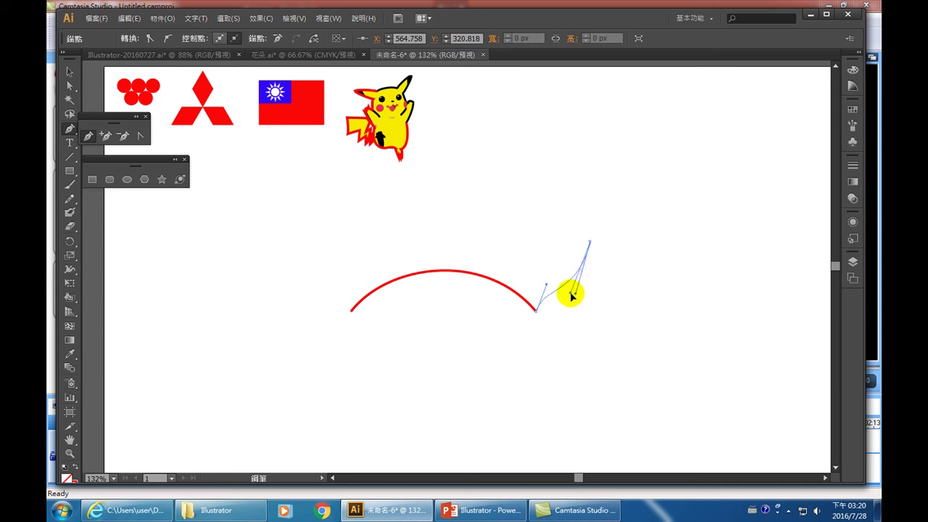
left_click_drag(582, 296, 575, 295)
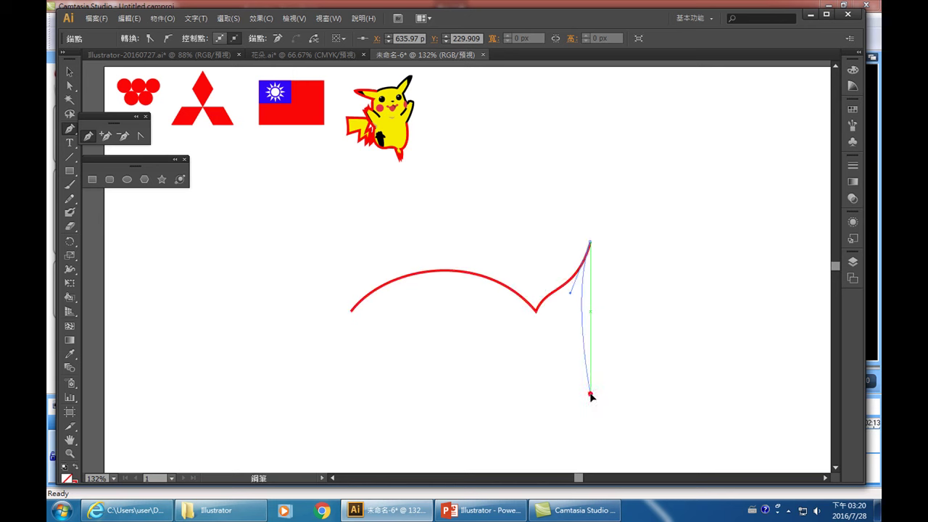
left_click_drag(591, 394, 618, 435)
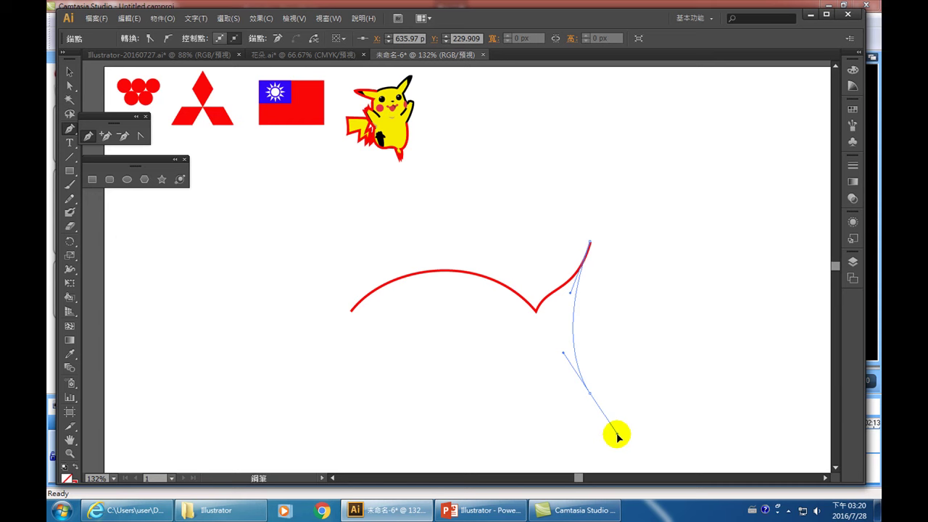
left_click_drag(618, 435, 568, 358)
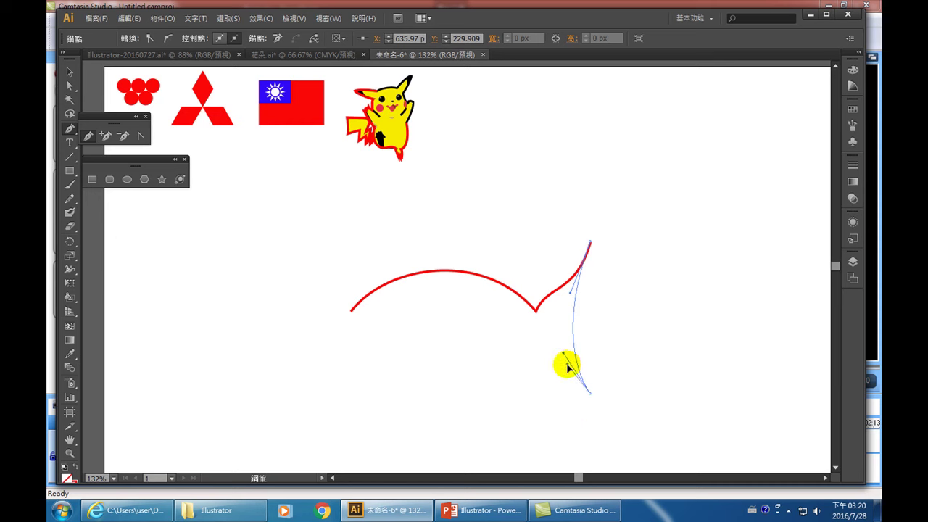
left_click_drag(568, 367, 563, 364)
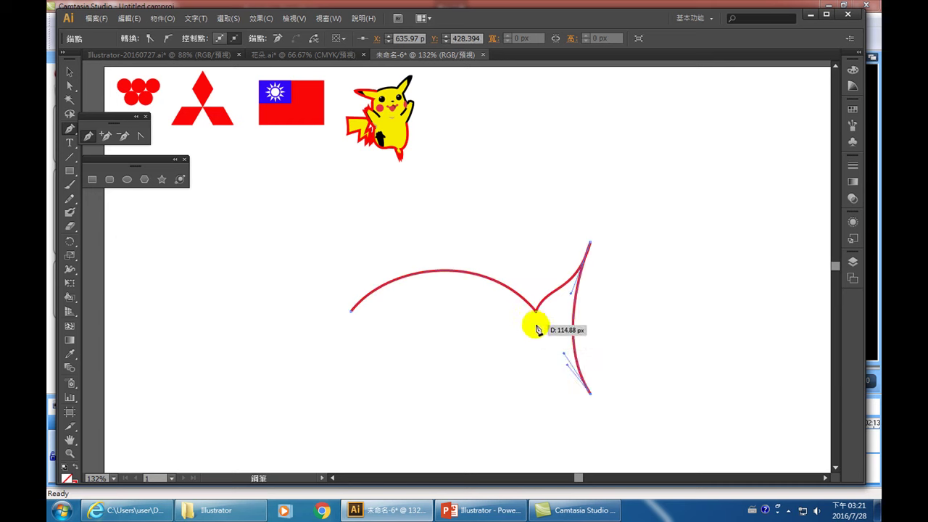
- Draw the lower tail edge back to the body and curve the belly to close at the head
left_click_drag(534, 313, 520, 273)
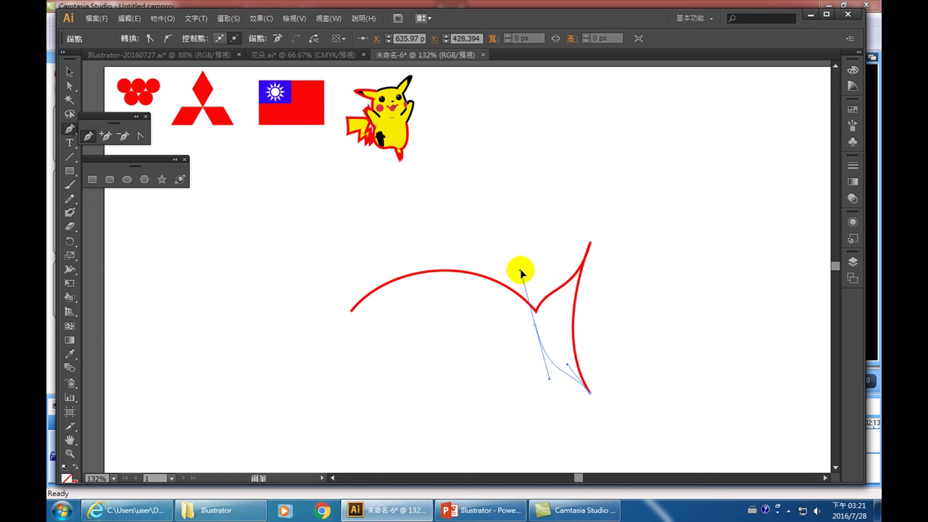
left_click_drag(521, 272, 521, 273)
left_click_drag(522, 272, 512, 369)
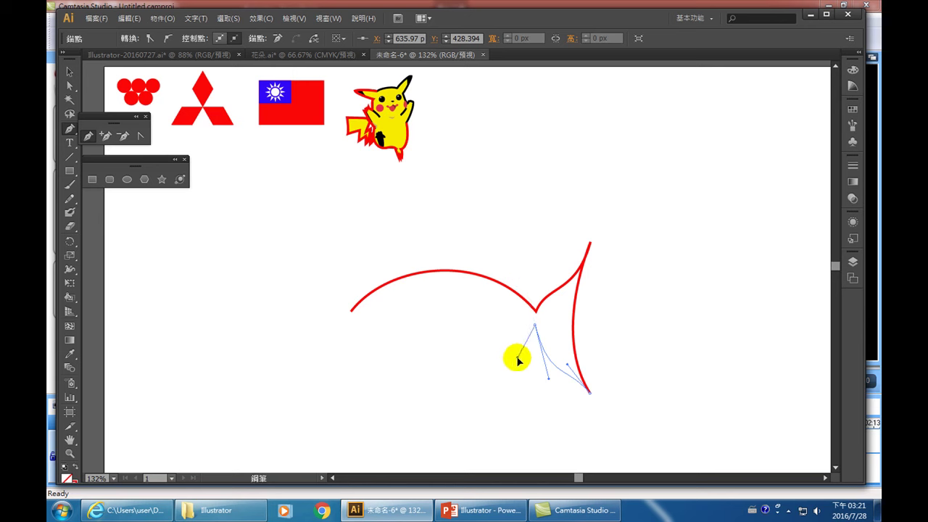
left_click_drag(535, 324, 366, 351)
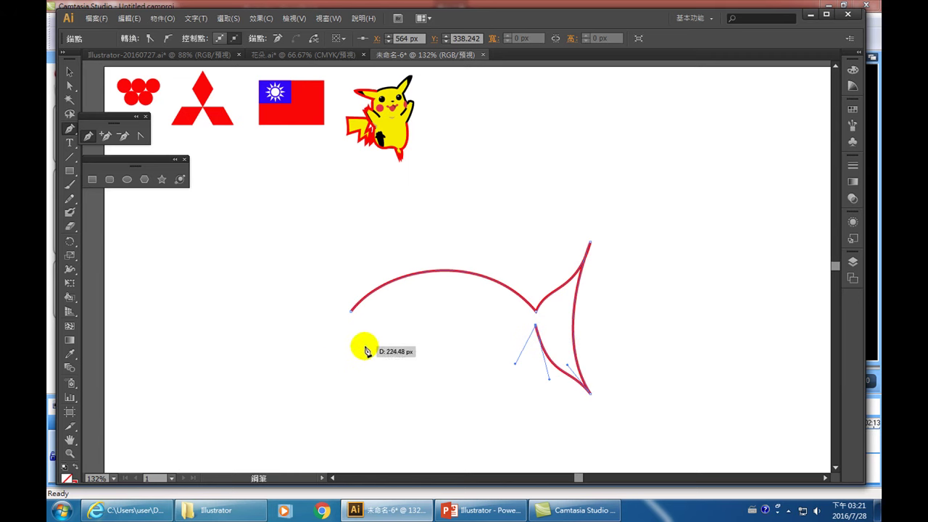
left_click_drag(366, 350, 352, 330)
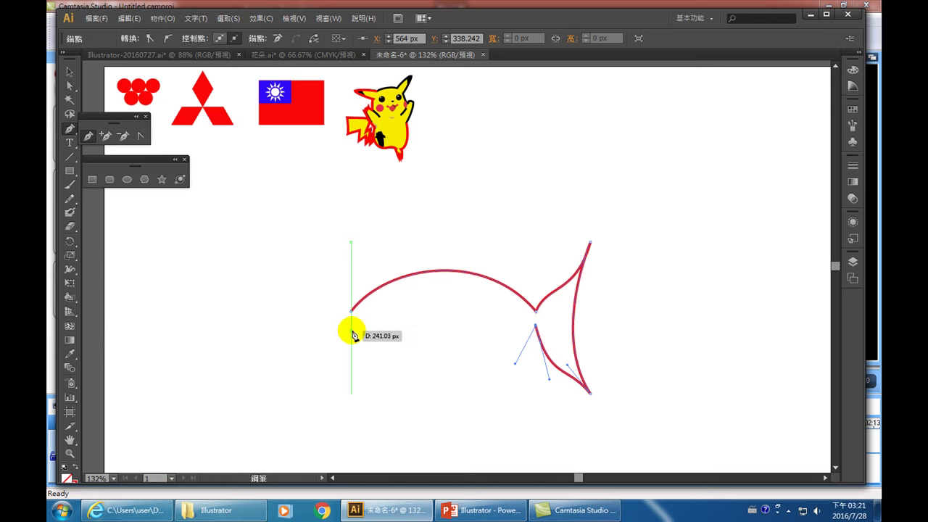
mouse_move(351, 313)
left_mouse_down()
mouse_move(327, 151)
mouse_move(333, 200)
left_mouse_up()
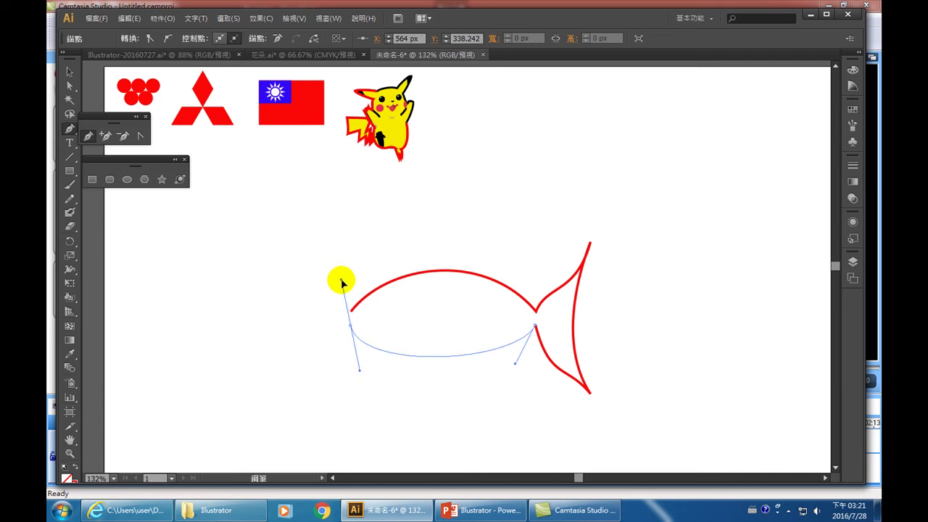
mouse_move(332, 200)
left_mouse_down()
mouse_move(310, 338)
mouse_move(306, 292)
left_mouse_up()
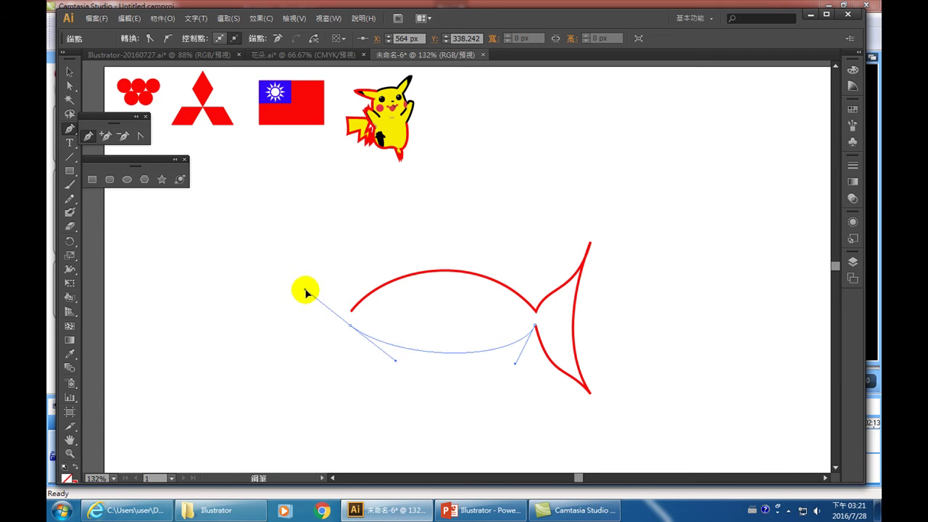
mouse_move(306, 292)
left_mouse_down()
mouse_move(292, 209)
mouse_move(317, 184)
mouse_move(343, 199)
mouse_move(327, 209)
left_mouse_up()
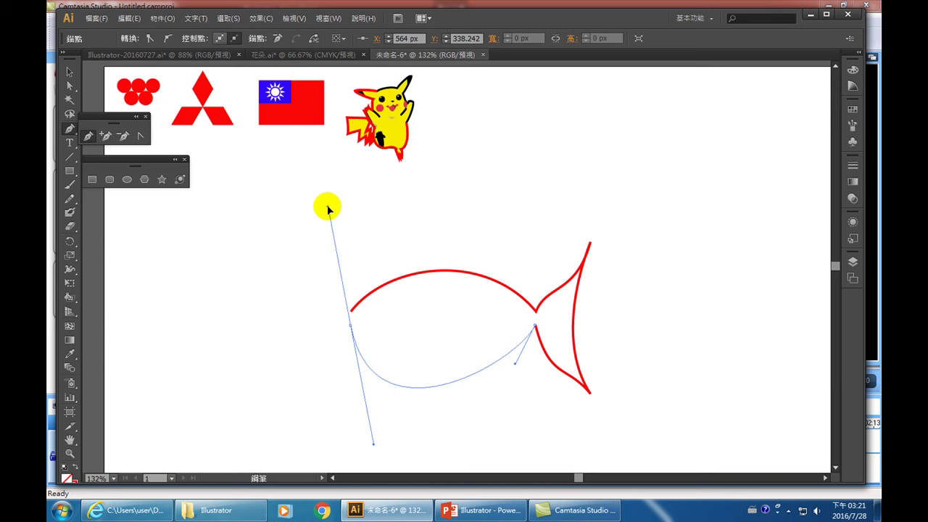
mouse_move(327, 209)
left_mouse_down()
mouse_move(335, 324)
mouse_move(354, 319)
left_mouse_up()
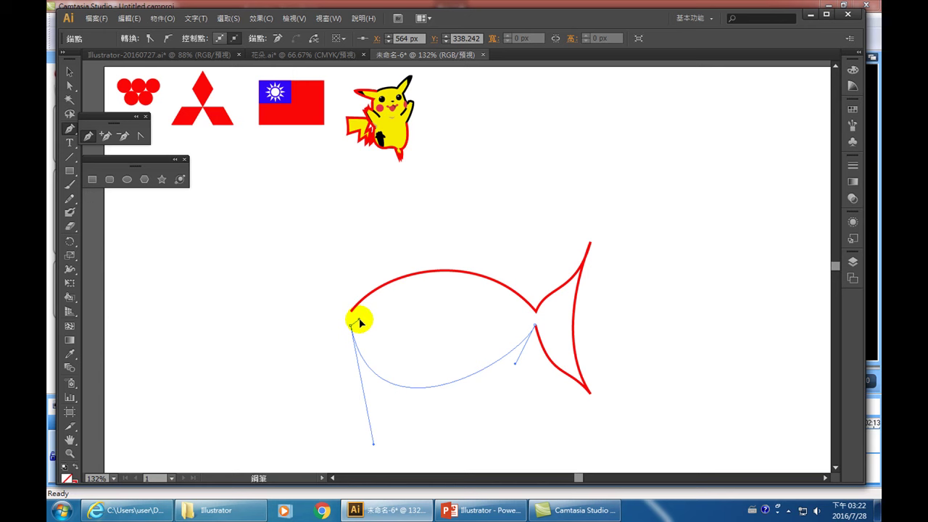
left_click(358, 322)
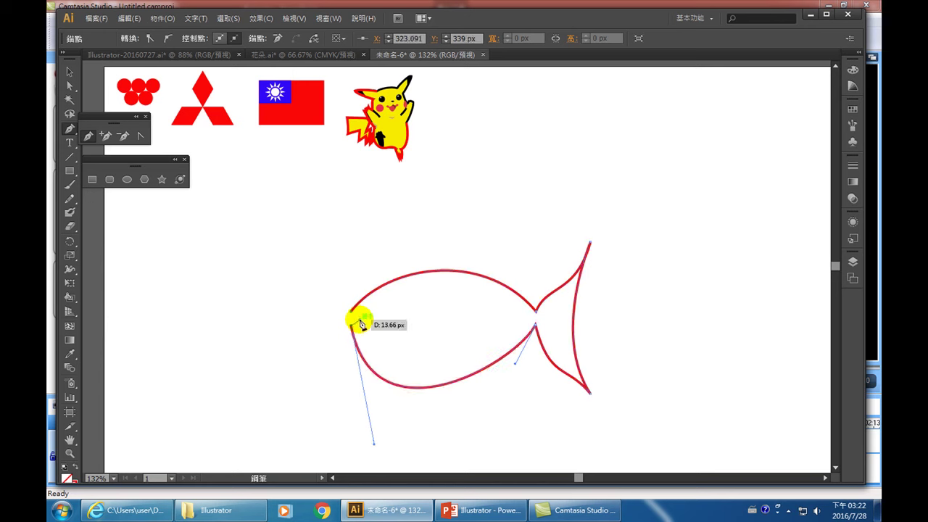
- Deselect the curved fish and add a V-shaped mouth notch at its head
left_click(363, 319, "ctrl")
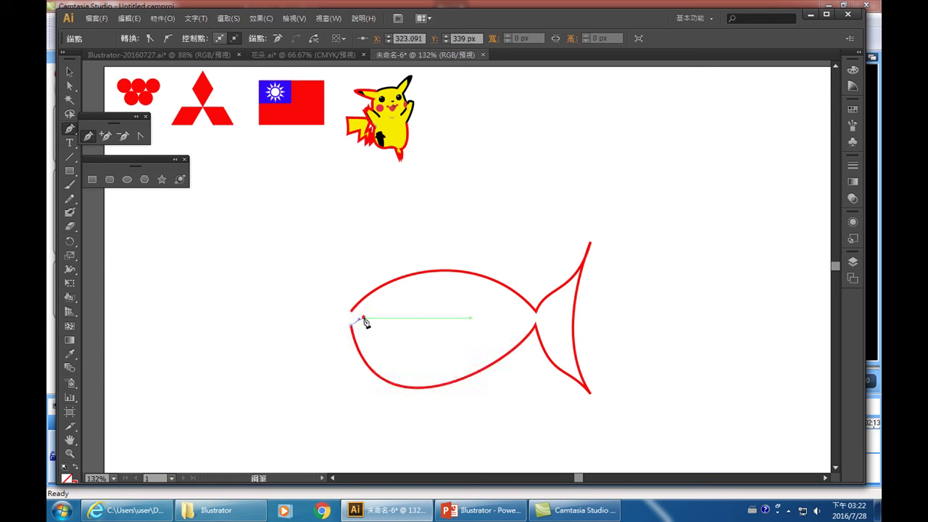
left_click(352, 313)
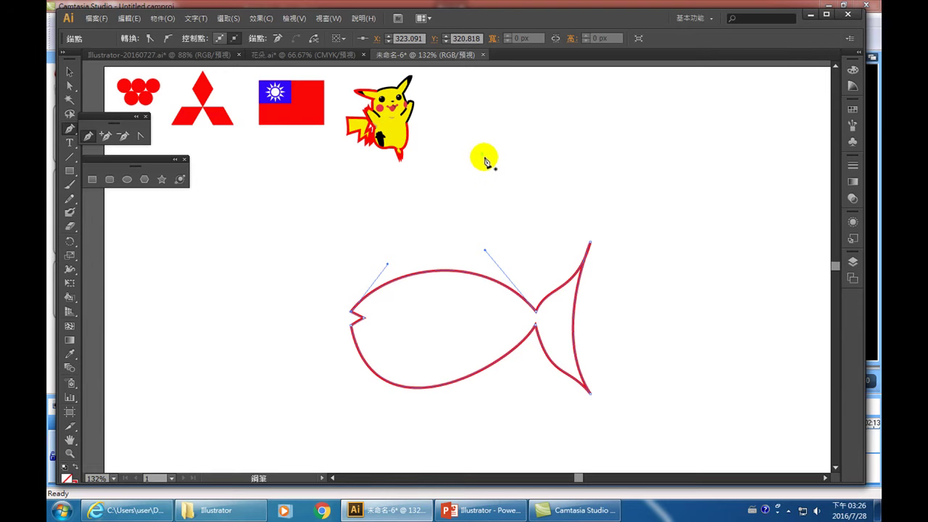
left_click_drag(491, 162, 559, 114)
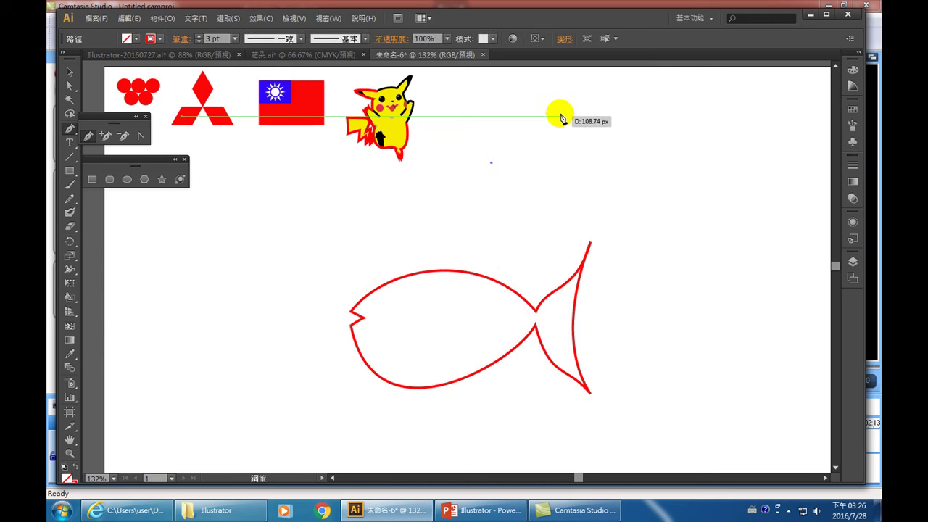
- Place straight corner points for the angular fish's top, forked tail, belly and mouth notch, closing at the start
left_click(614, 152)
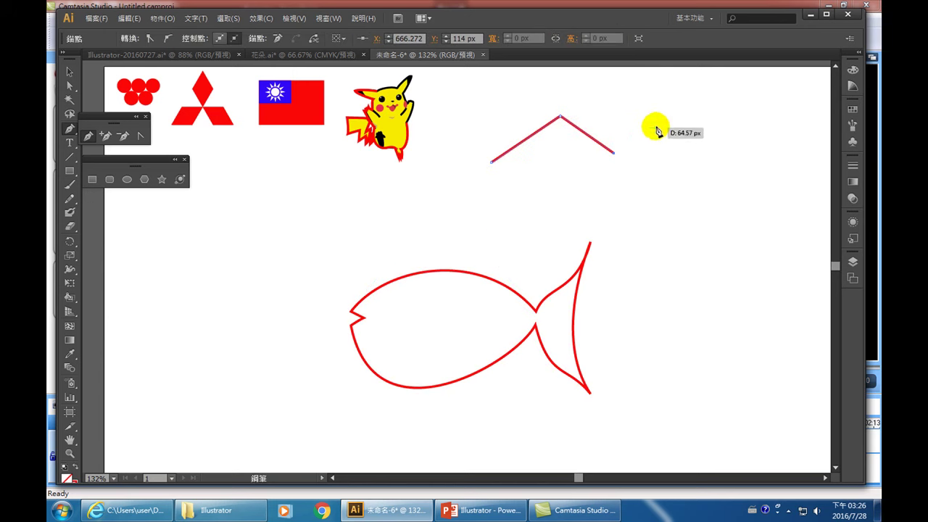
left_click(653, 124)
left_click(640, 165)
left_click(636, 160)
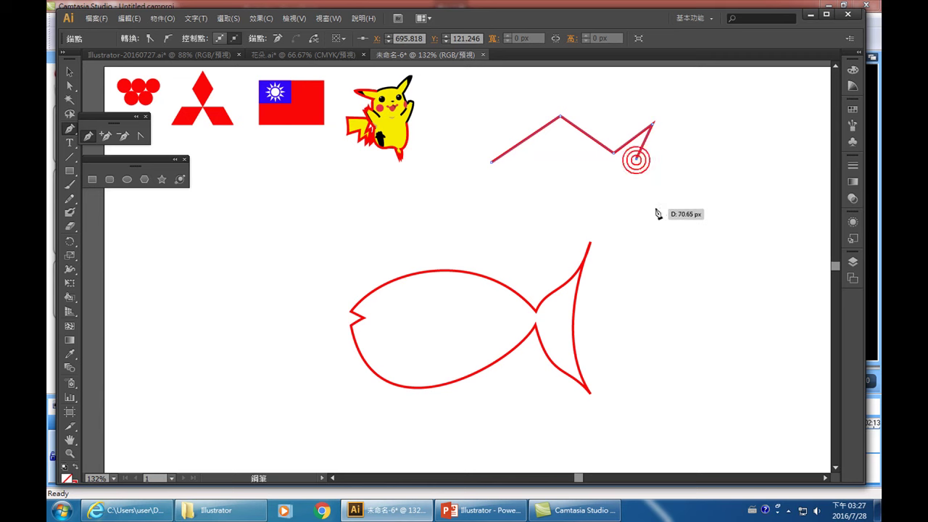
left_click(652, 201)
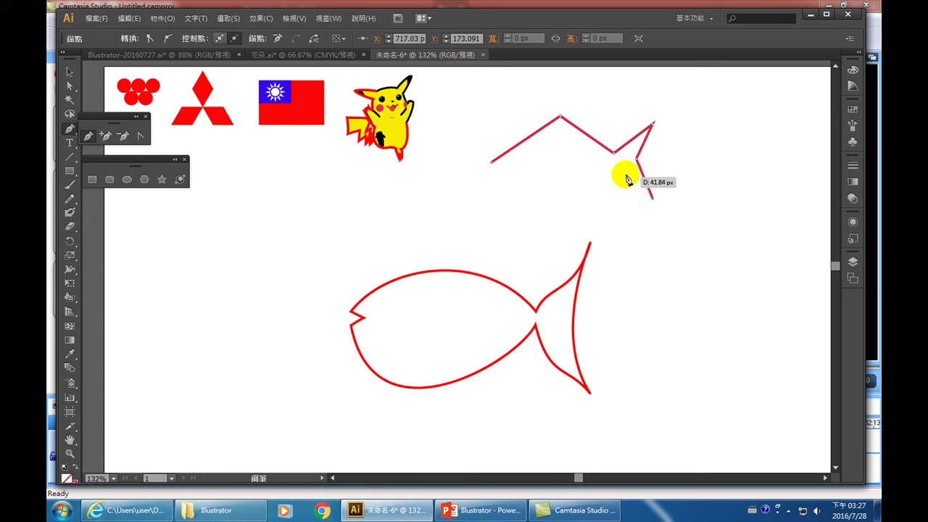
left_click(612, 164)
left_click(546, 197)
left_click(487, 172)
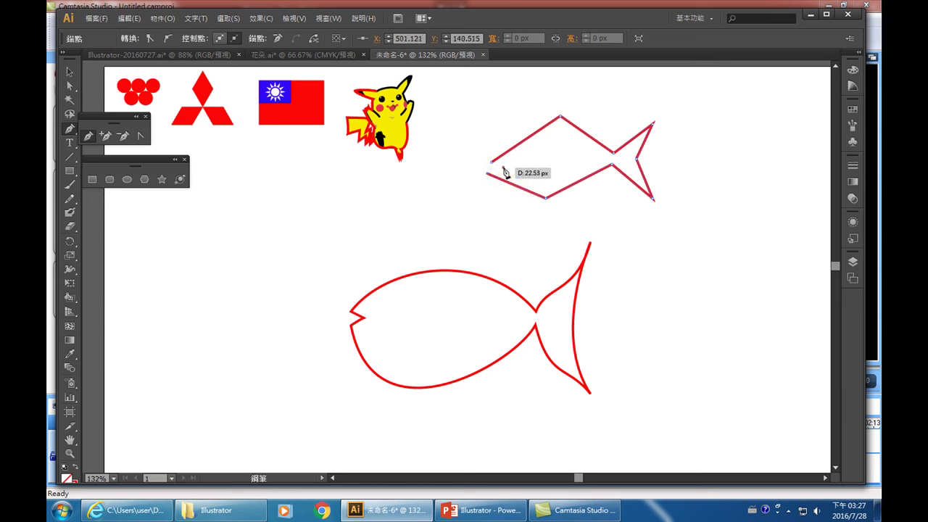
left_click(491, 163)
left_click(580, 282)
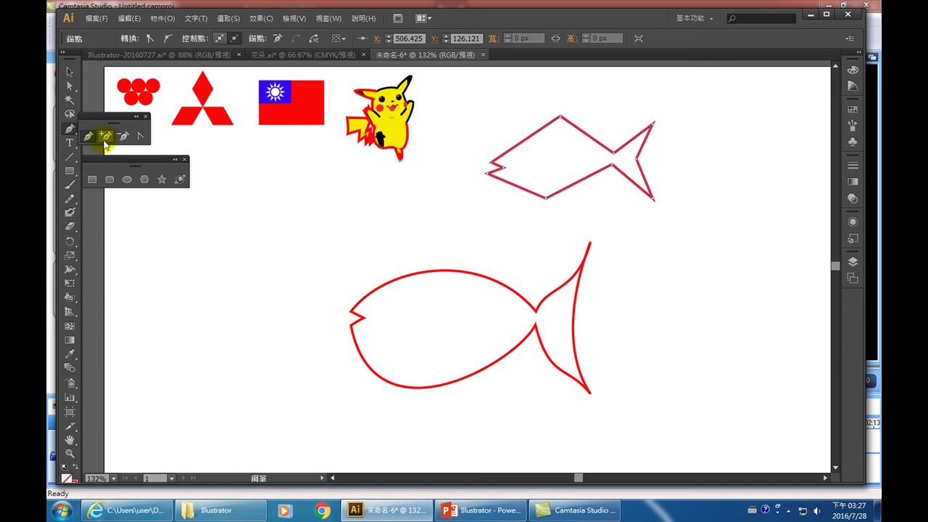
- Use Convert Anchor Point to smooth the upper fish's top, belly and inner tail corners
left_click(141, 138)
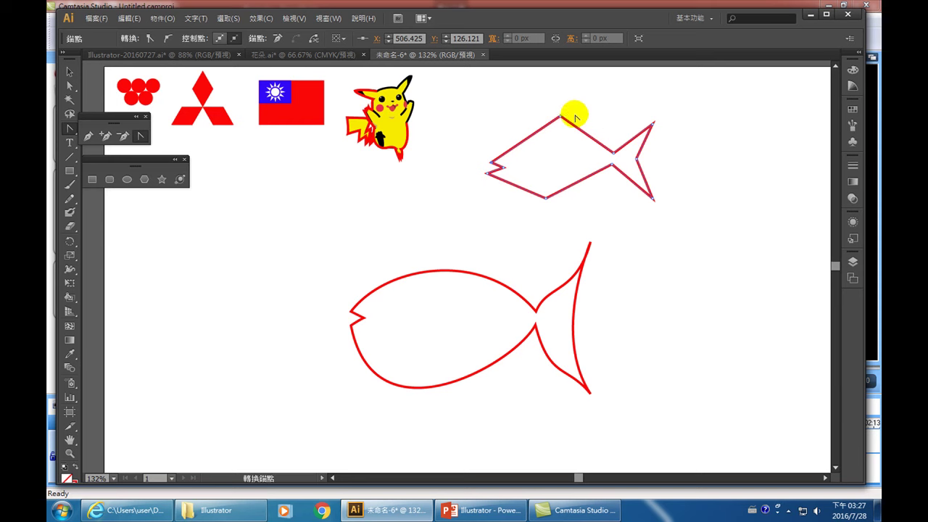
left_click_drag(560, 116, 601, 117)
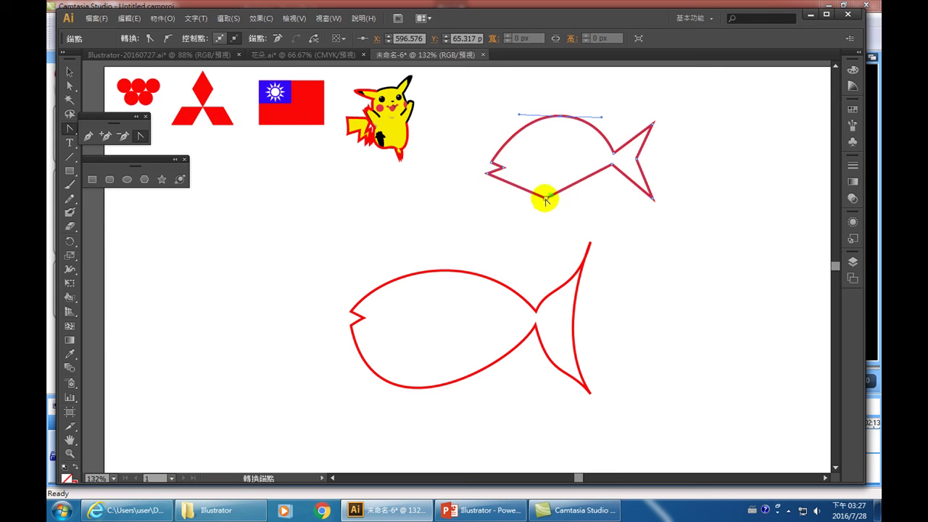
left_click_drag(546, 198, 504, 196)
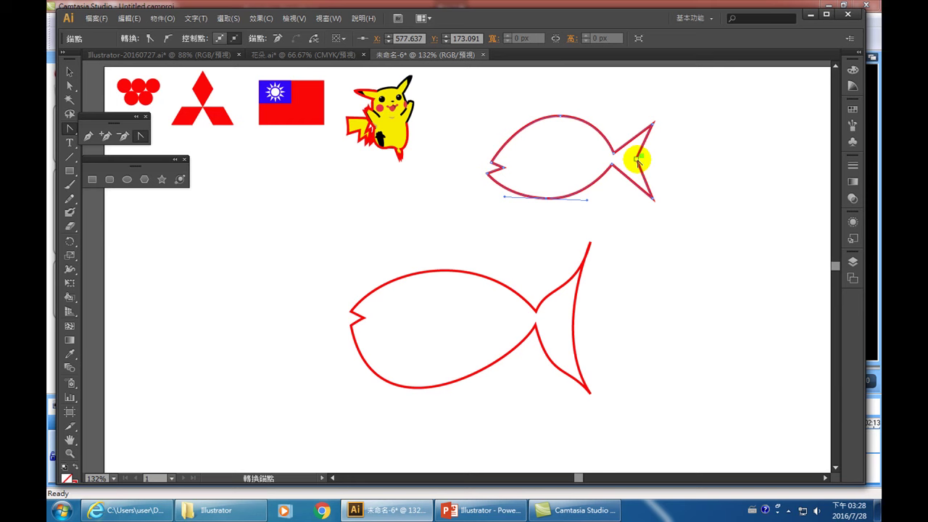
left_click_drag(637, 158, 633, 184)
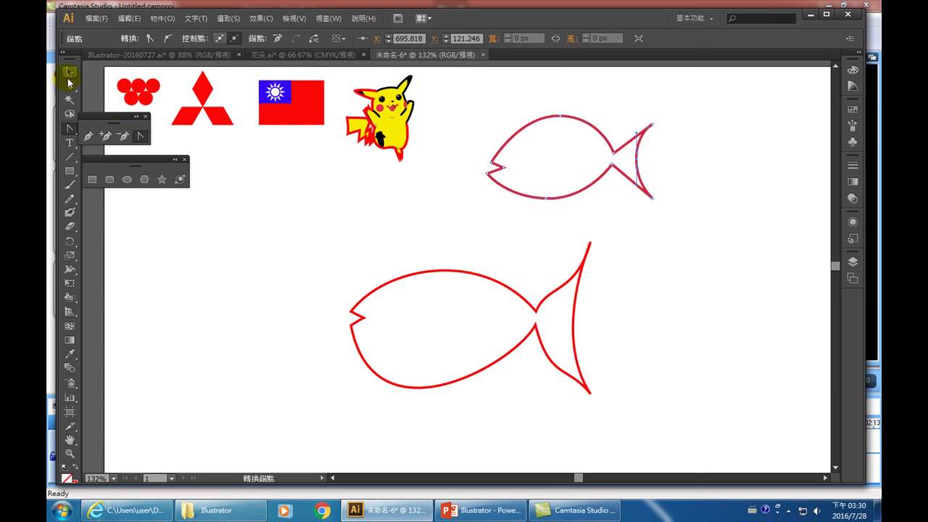
- Select the lower fish, then use Direct Selection to pick its mouth point and tail-junction anchor
left_click(69, 77)
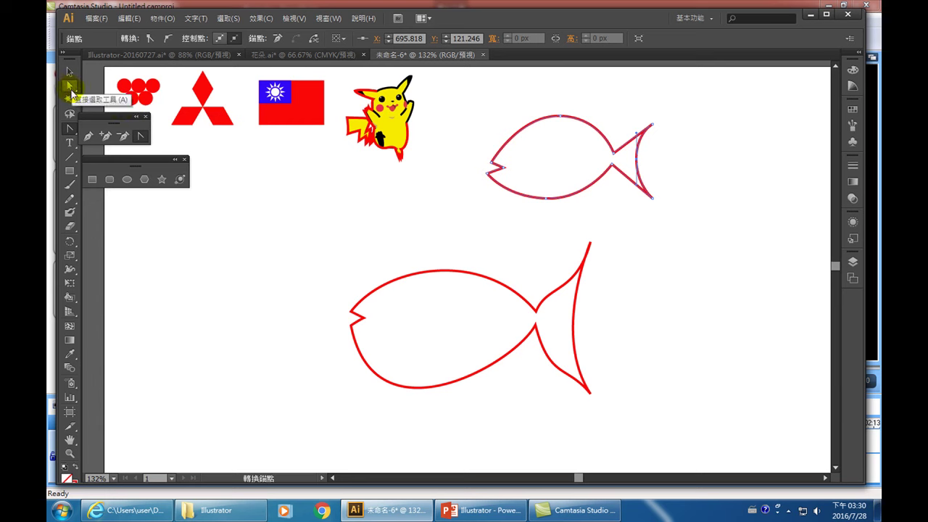
left_click(70, 74)
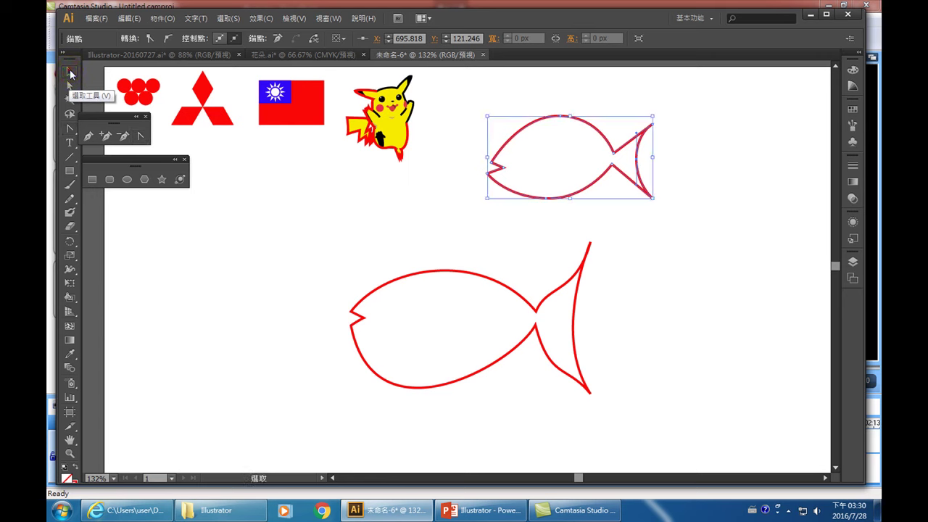
left_click(379, 272)
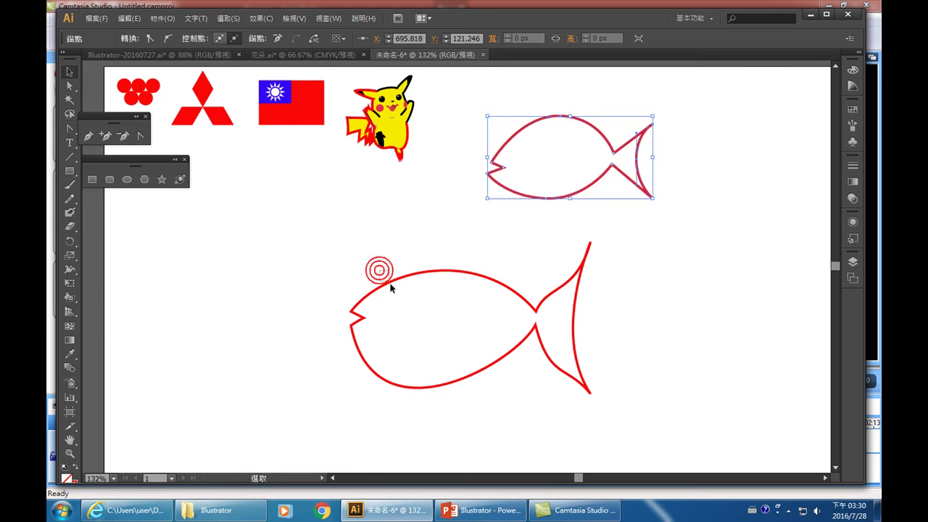
left_click_drag(396, 294, 396, 295)
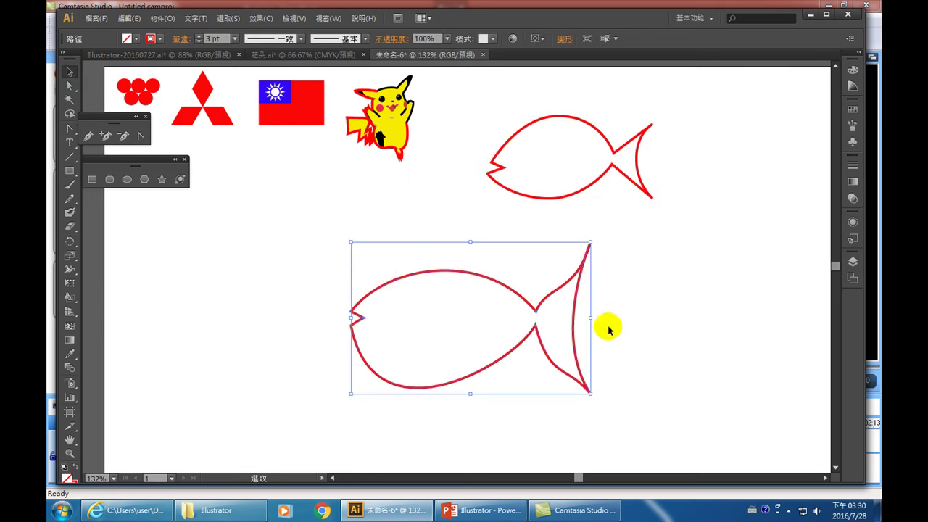
left_click(69, 87)
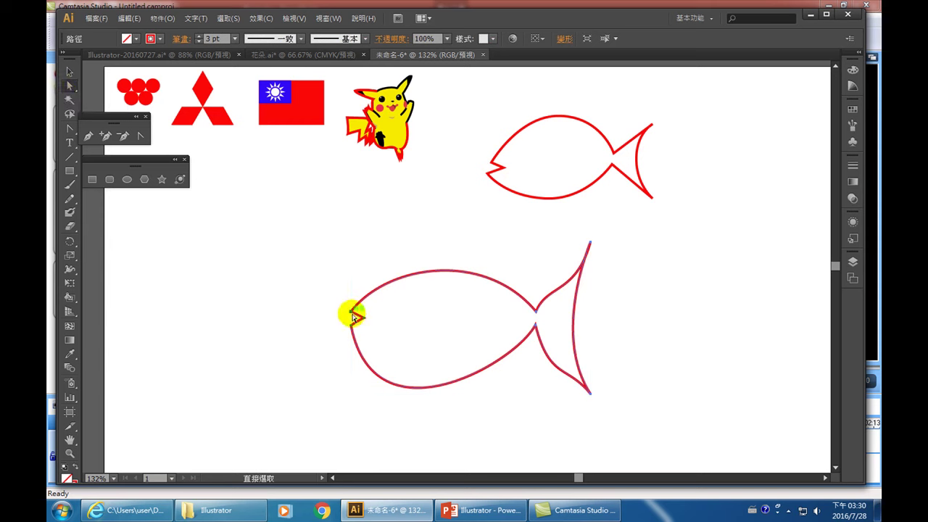
left_click_drag(343, 301, 356, 317)
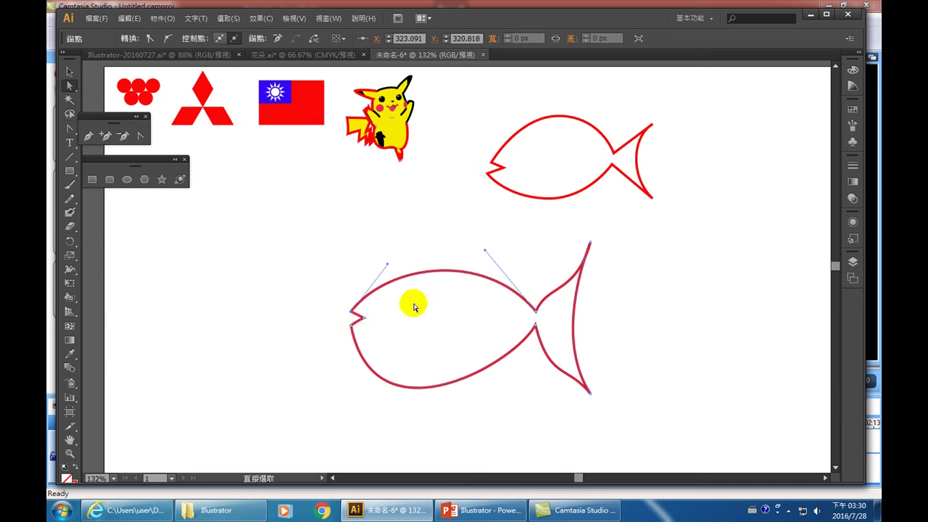
left_click(536, 312)
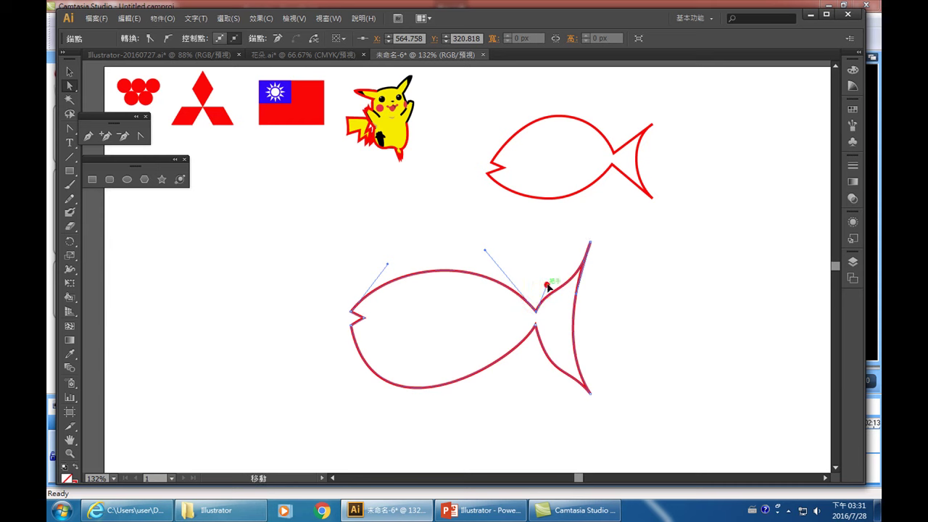
- Drag the lower fish's tail-junction curve and upper tail edge handles to bend the edge inward
left_click_drag(547, 289, 546, 269)
left_click_drag(588, 231, 606, 256)
left_click(572, 294)
left_click(568, 273)
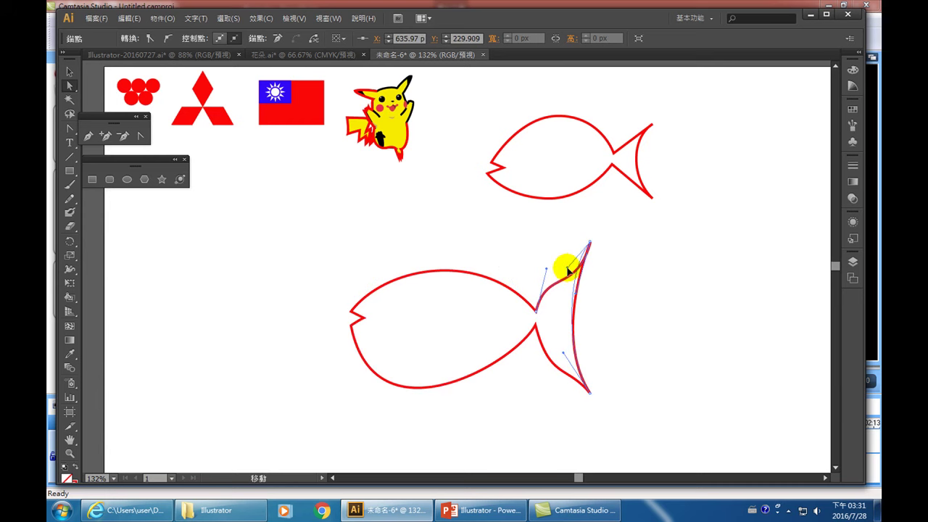
left_click(569, 270)
left_click_drag(570, 270, 585, 288)
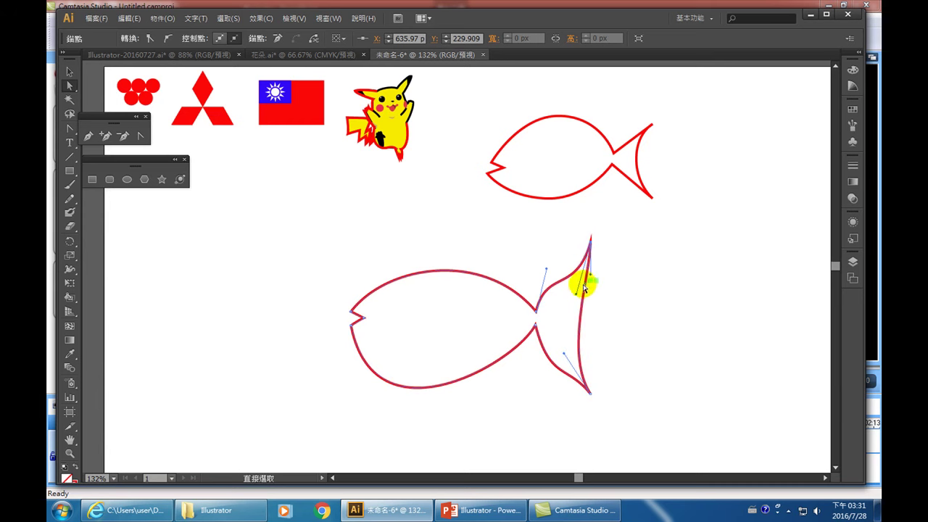
mouse_move(573, 289)
left_mouse_down()
mouse_move(573, 275)
mouse_move(592, 276)
left_mouse_up()
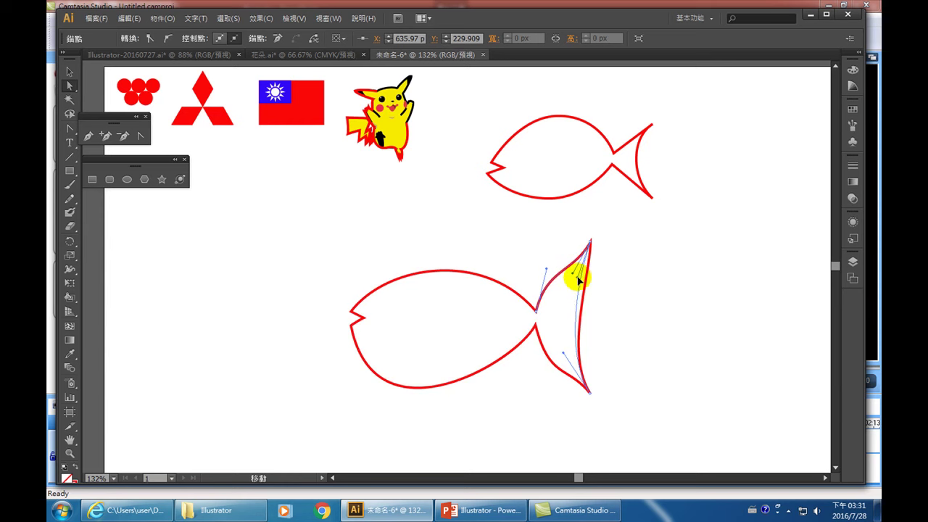
left_click_drag(592, 276, 586, 251)
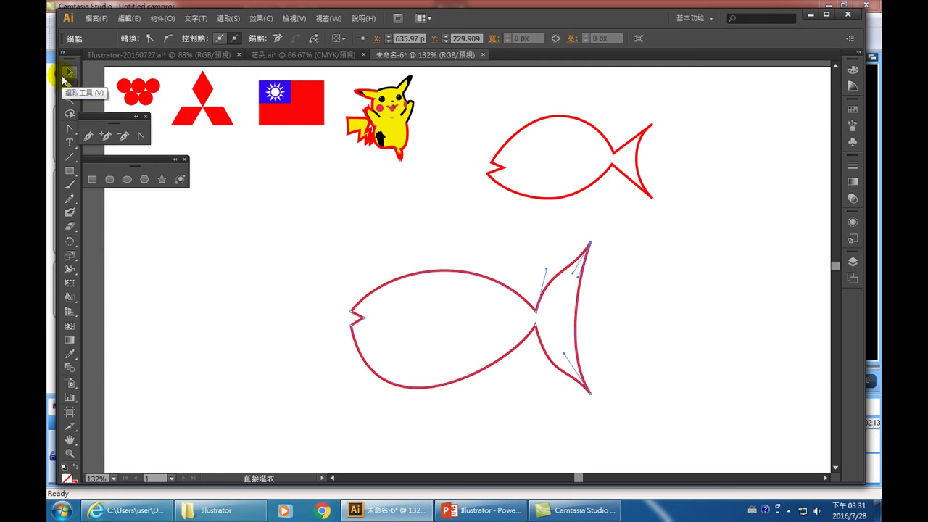
left_click(71, 72)
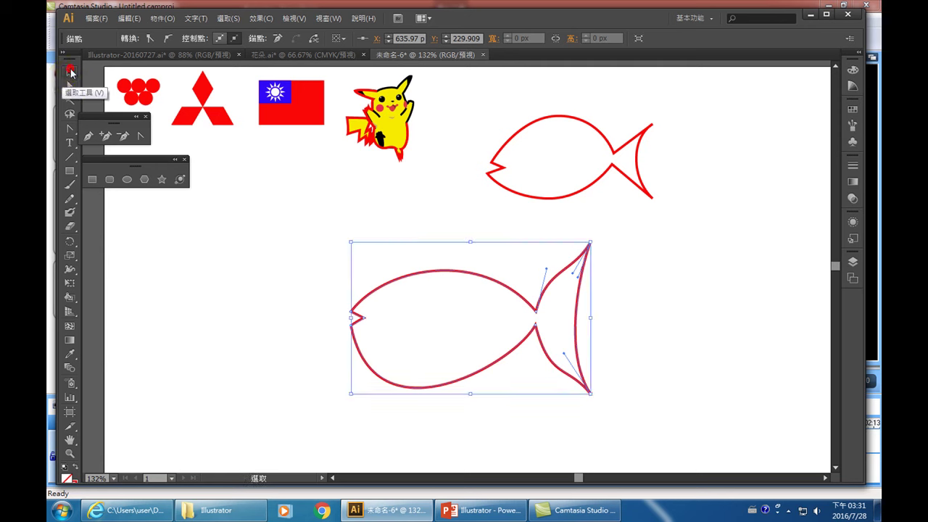
- Select only the upper fish's mouth anchor and nudge it right to X 511.121
left_click(528, 140)
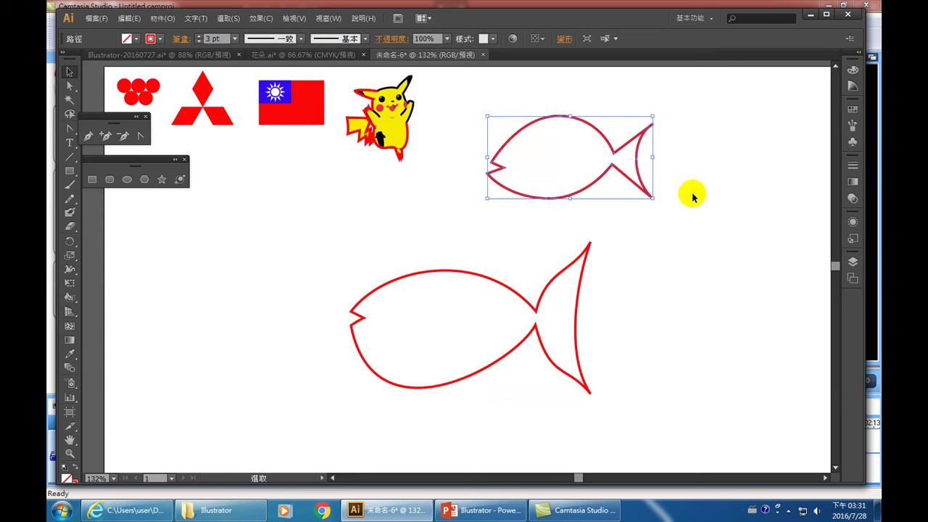
left_click(70, 87)
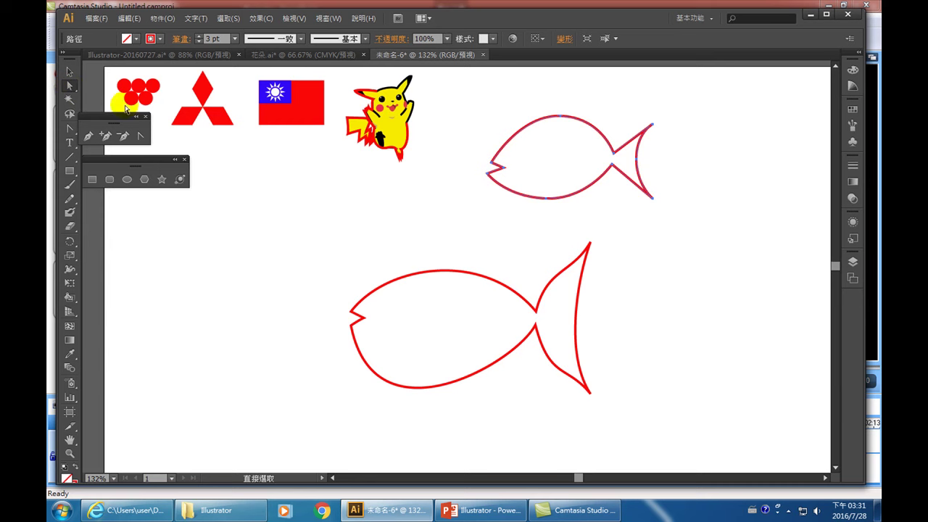
left_click(382, 239)
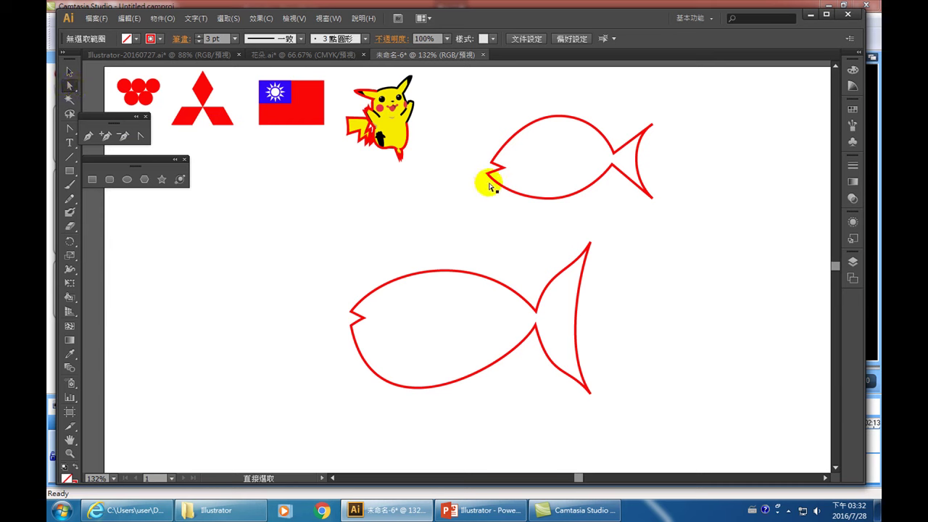
left_click_drag(476, 169, 489, 181)
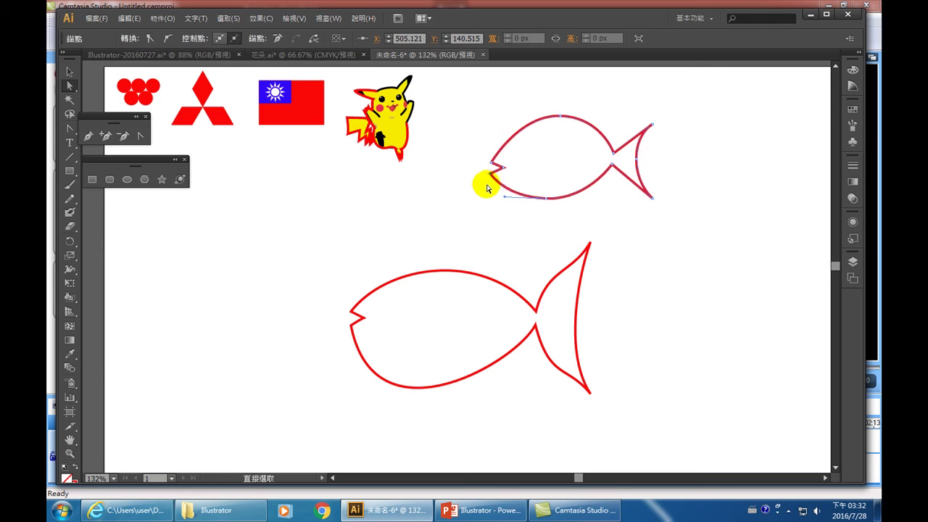
key("Right")
key("Right")
key("Right")
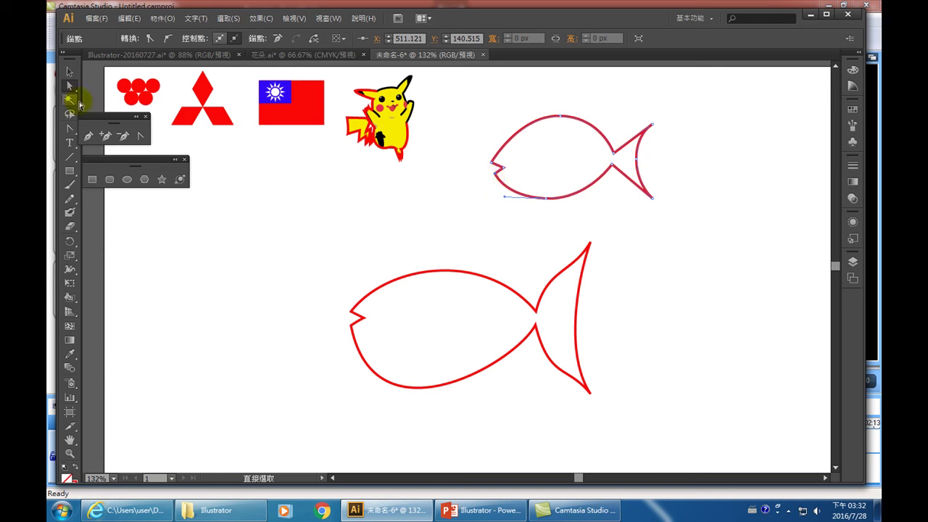
- Pull curve handles out of the upper fish's mouth point with Convert Anchor Point
left_click(142, 137)
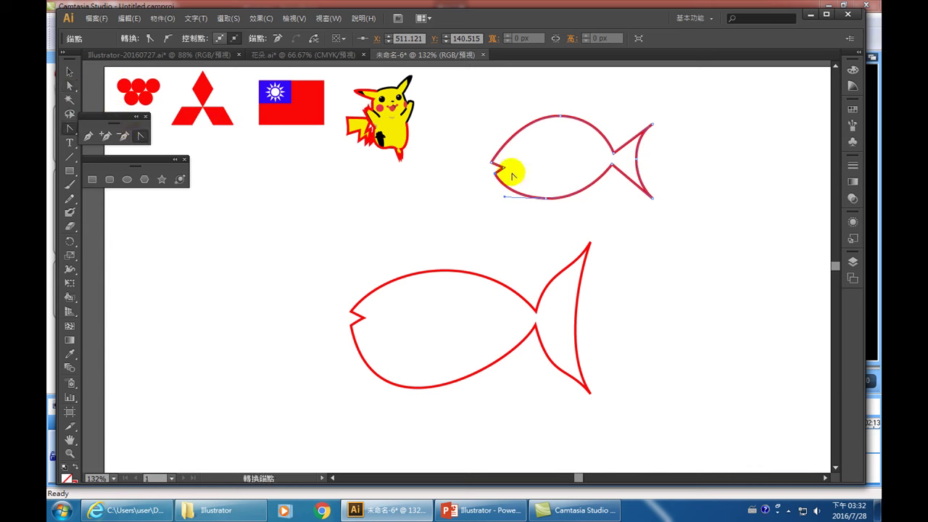
left_click_drag(498, 172, 514, 164)
left_click_drag(516, 162, 512, 168)
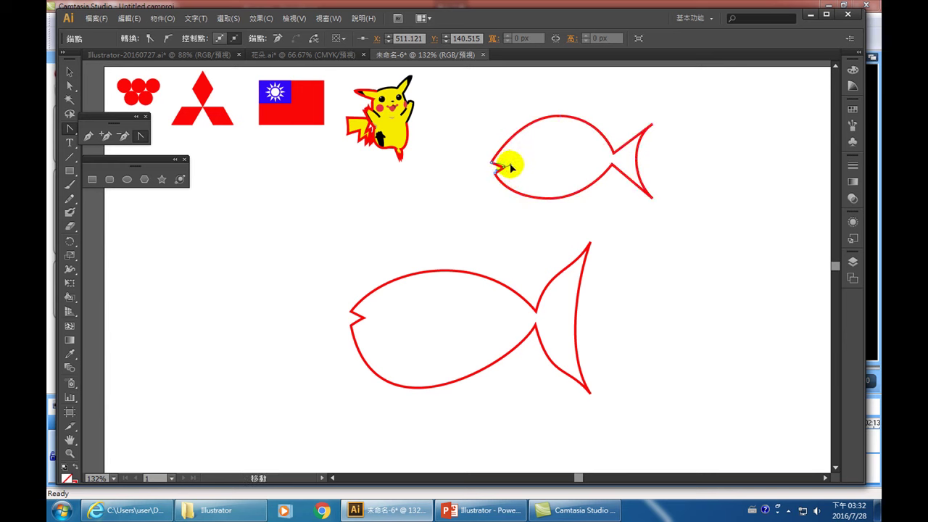
left_click(69, 71)
left_click(266, 172)
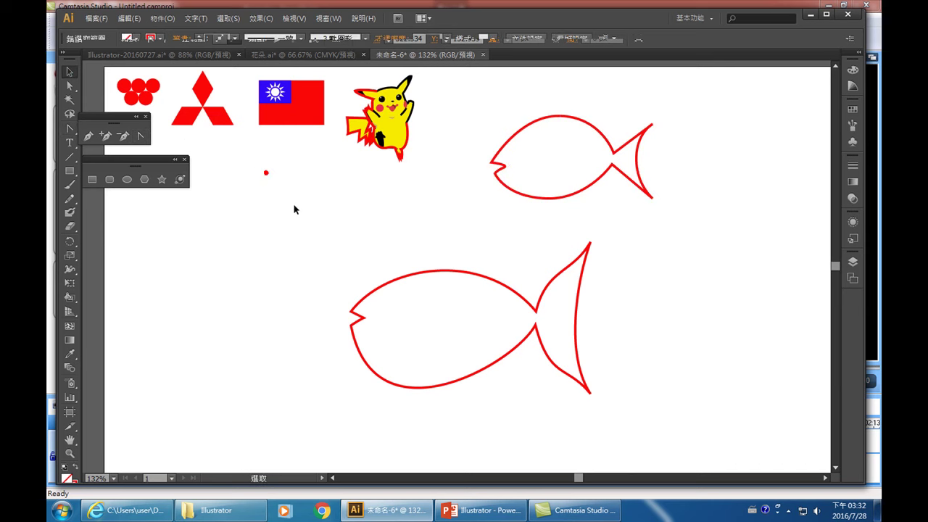
- Direct-select the upper fish's mouth anchor and move it right to X 522.334
left_click(506, 169)
left_click(69, 86)
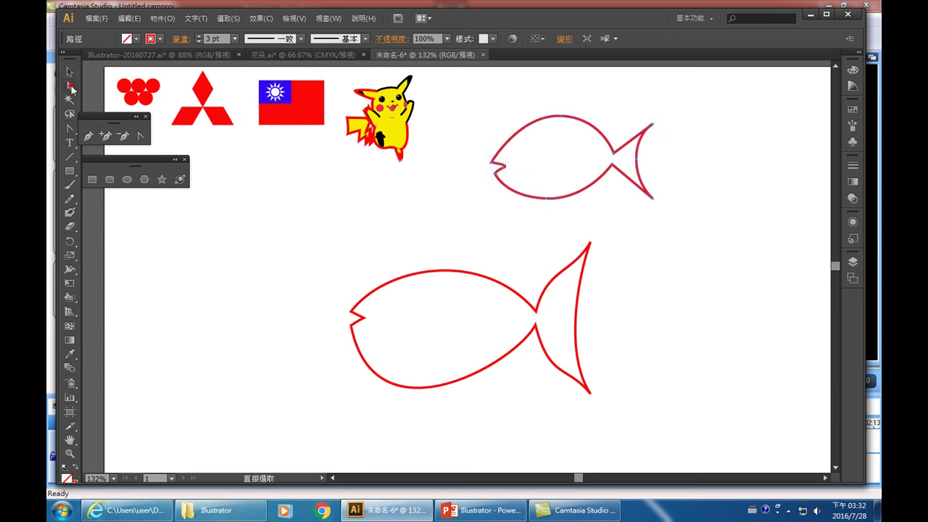
left_click_drag(513, 154, 504, 176)
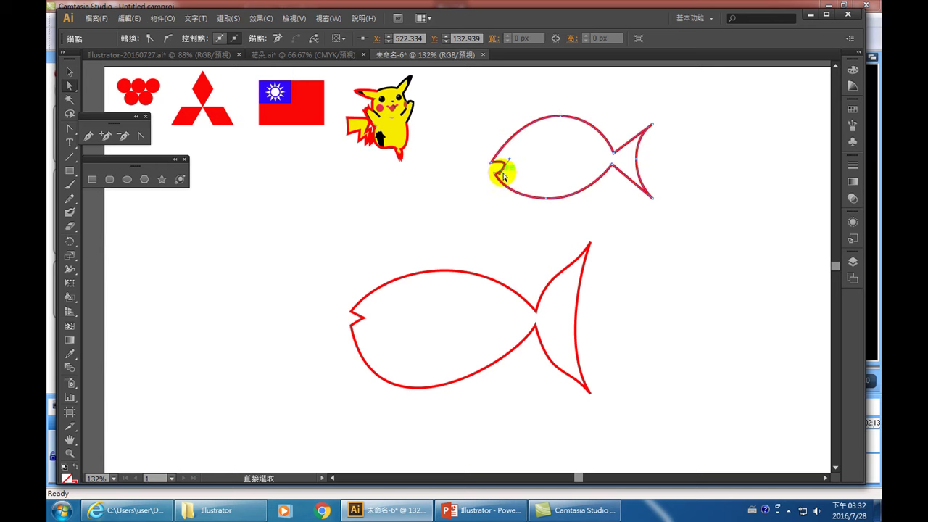
key("alt")
left_click_drag(504, 177, 503, 174)
left_click(506, 175)
left_click_drag(511, 179, 508, 177)
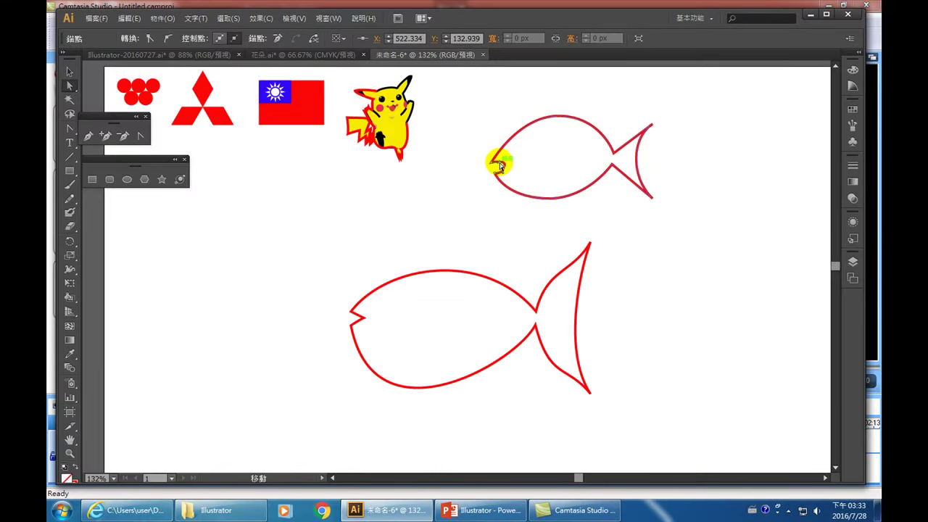
left_click(499, 165)
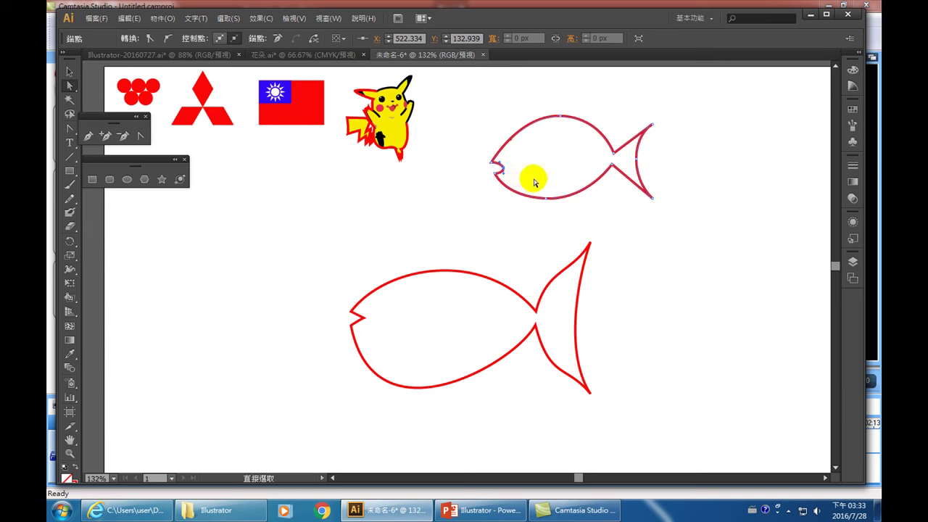
- Scale both red fish outlines down and move them up beside the yellow character
left_click(69, 71)
left_click_drag(701, 370, 499, 161)
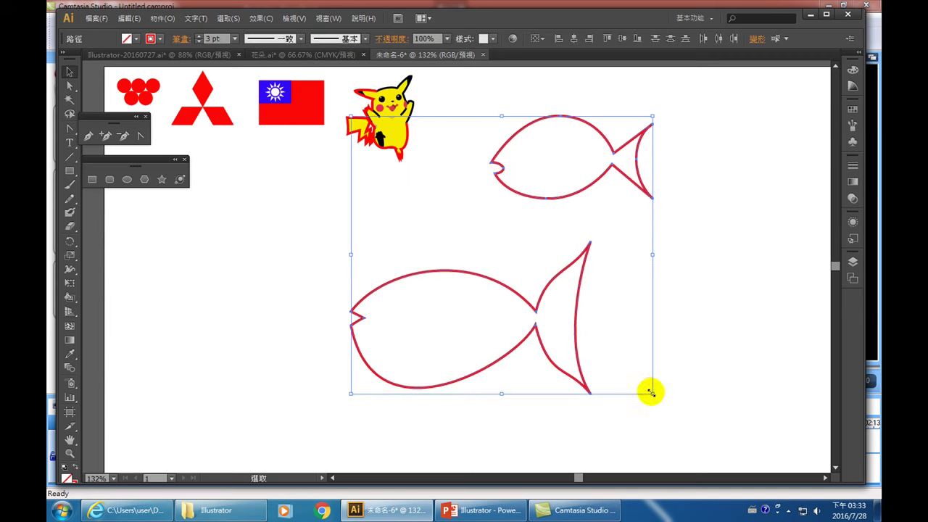
mouse_move(652, 393)
left_mouse_down()
mouse_move(462, 187)
mouse_move(450, 205)
left_mouse_up()
left_click_drag(415, 174, 505, 131)
left_click(486, 300)
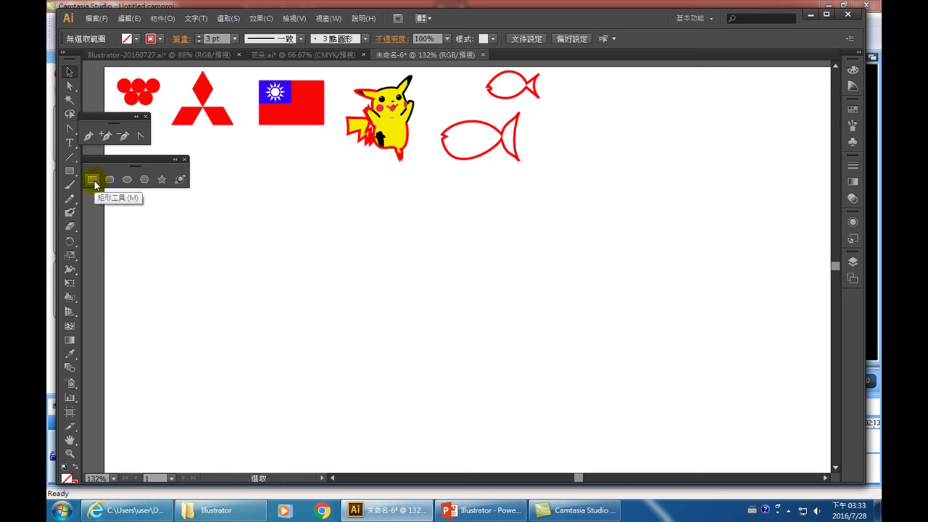
- Draw a red-outlined rectangle below the fish and delete its bottom-left anchor, leaving a right triangle
left_click(92, 179)
left_click_drag(352, 256, 504, 379)
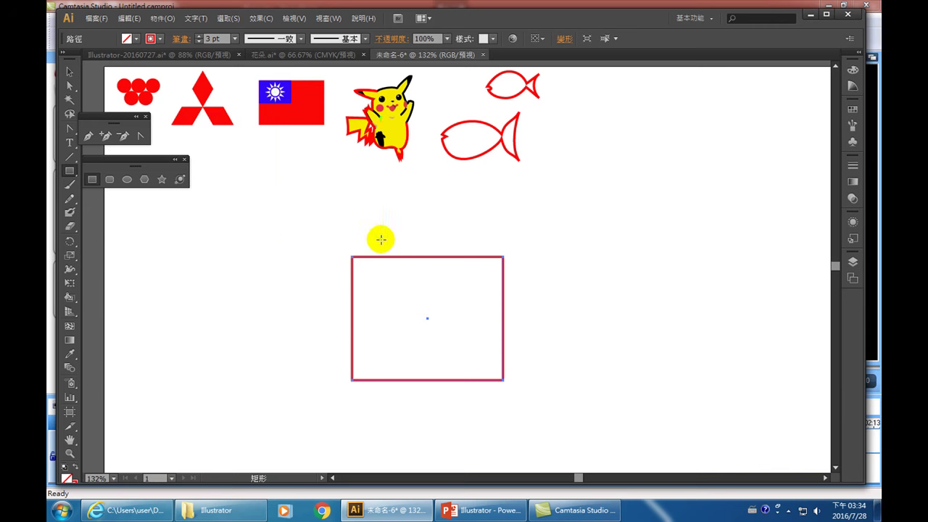
left_click(123, 136)
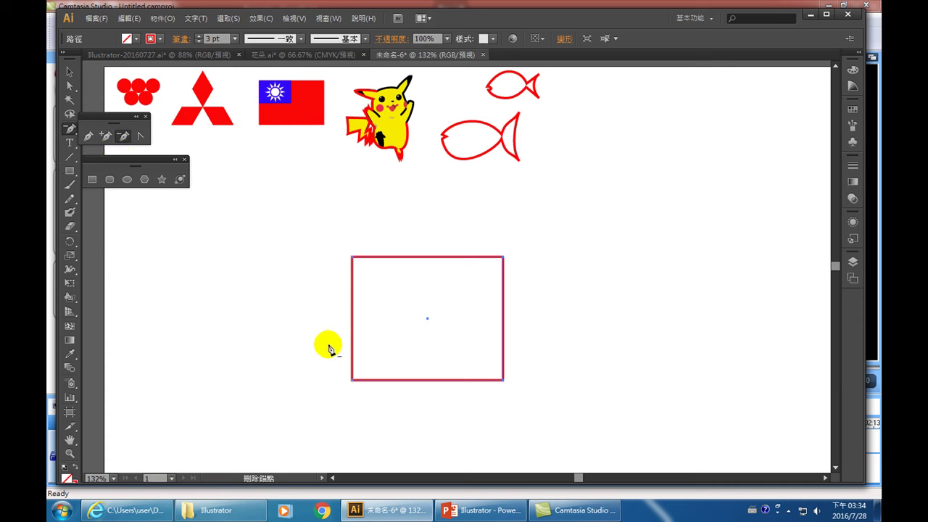
left_click(353, 379)
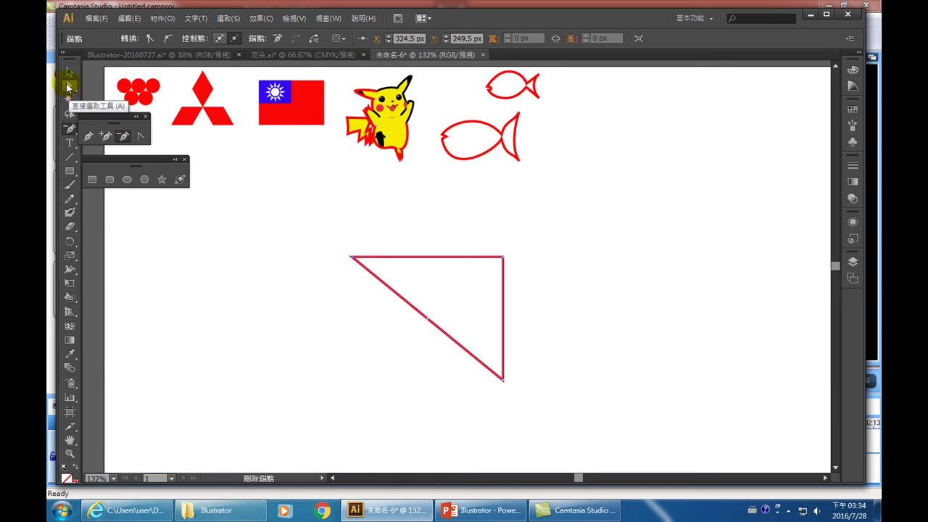
- Shift the triangle's bottom-right point left and curve its top-left and right corners smoothly
left_click(71, 90)
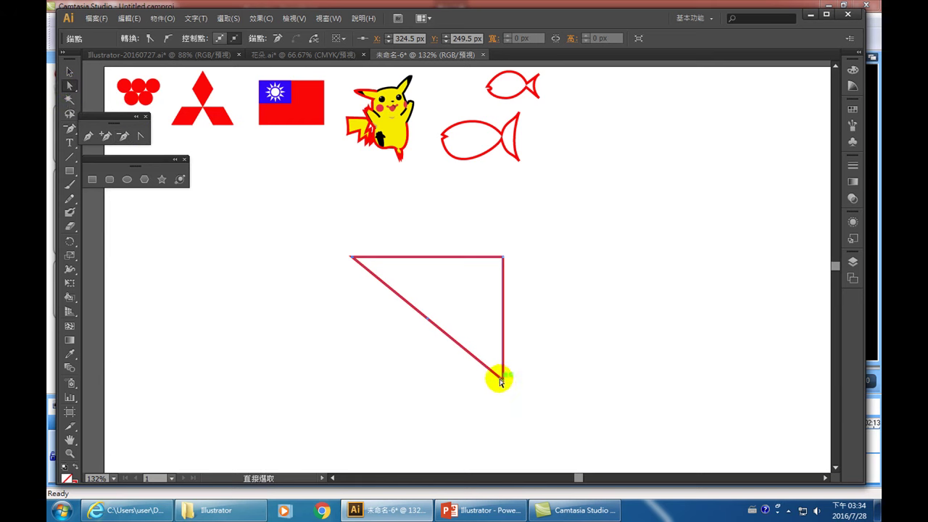
mouse_move(503, 379)
left_mouse_down()
mouse_move(474, 383)
mouse_move(427, 360)
left_mouse_up()
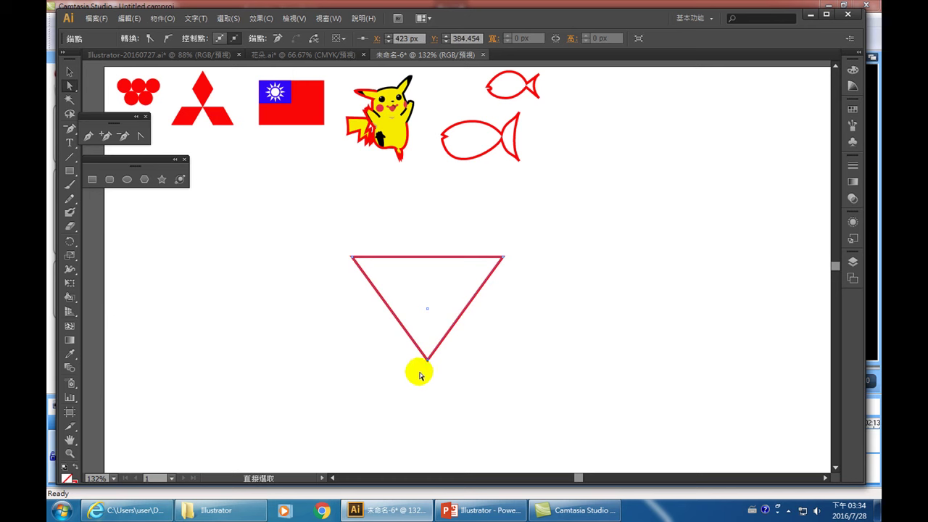
left_click(141, 137)
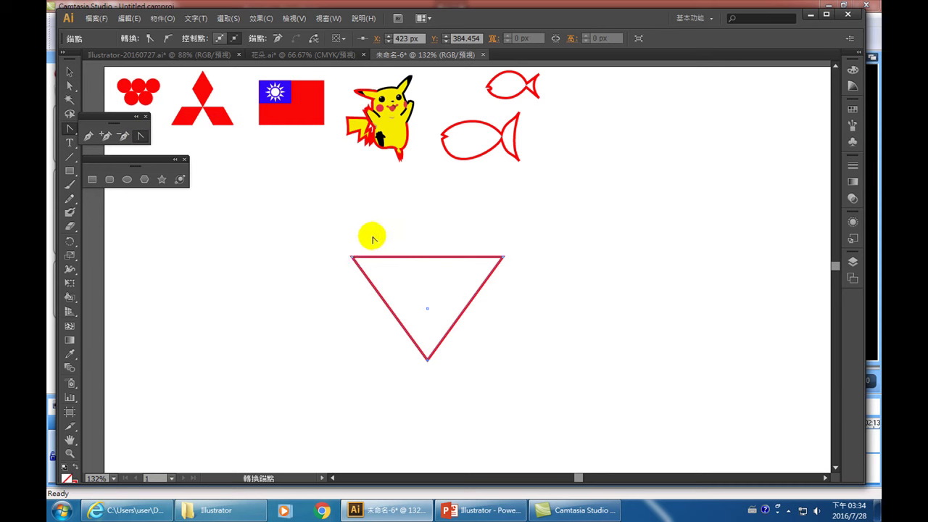
left_click_drag(352, 257, 387, 220)
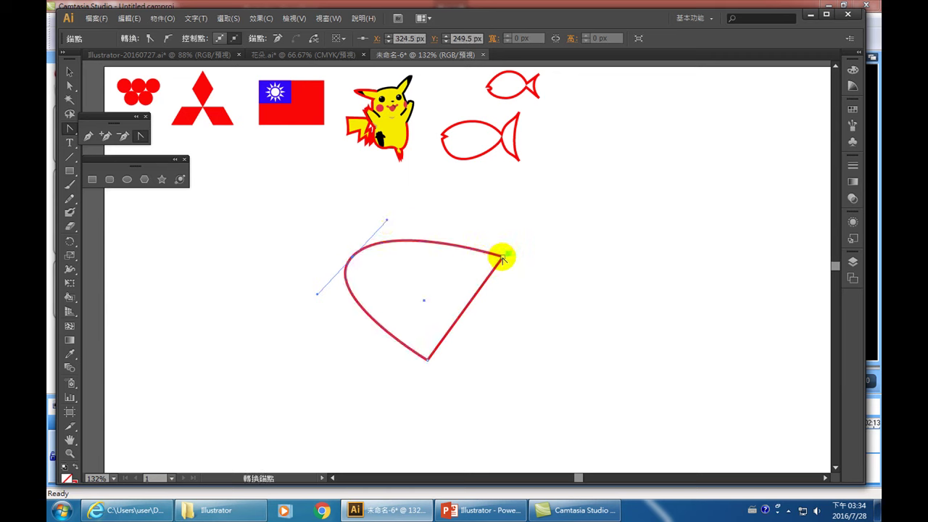
left_click_drag(502, 258, 493, 309)
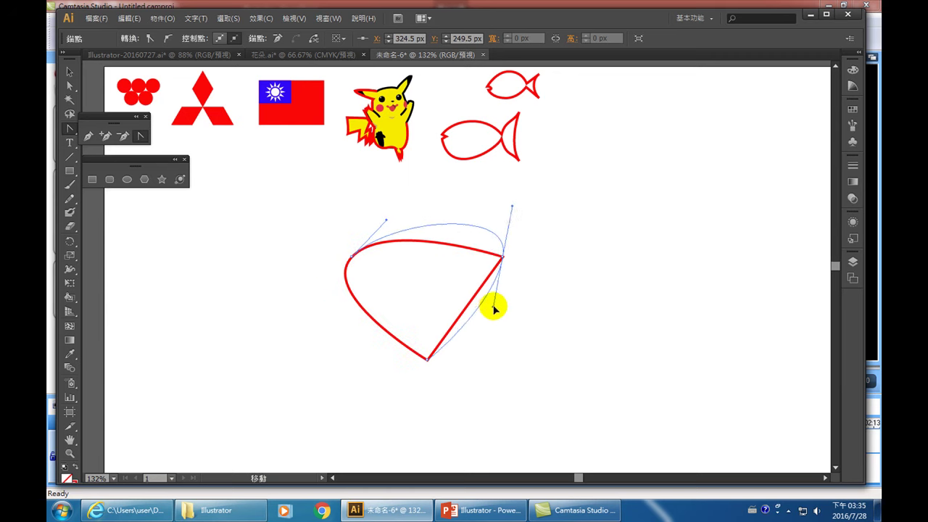
mouse_move(494, 310)
left_mouse_down()
mouse_move(483, 286)
mouse_move(492, 298)
left_mouse_up()
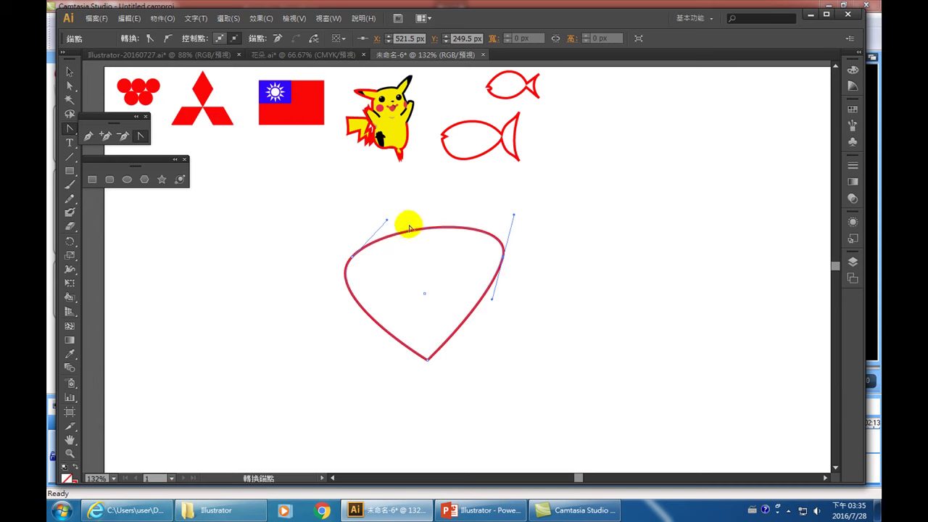
left_click(105, 135)
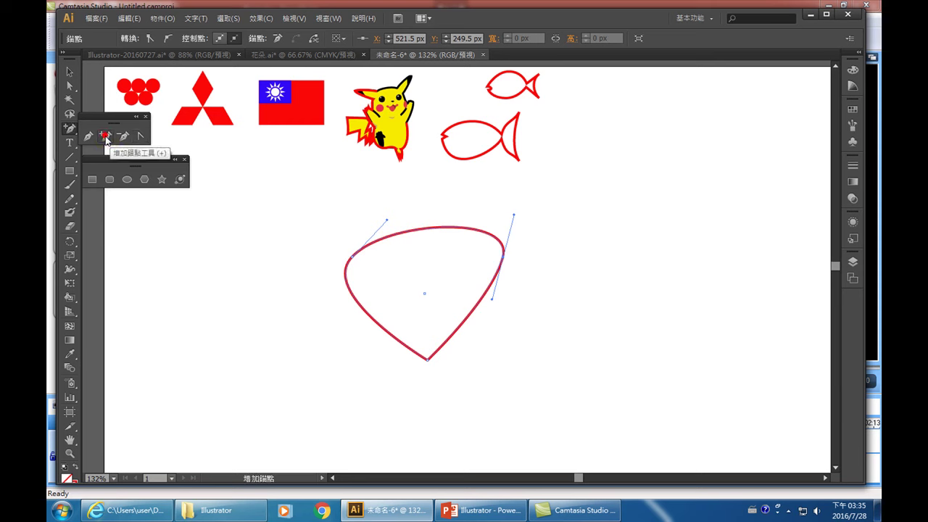
- Add a mid-top anchor, pull it down into a dip, and round both top lobes
left_click(420, 229)
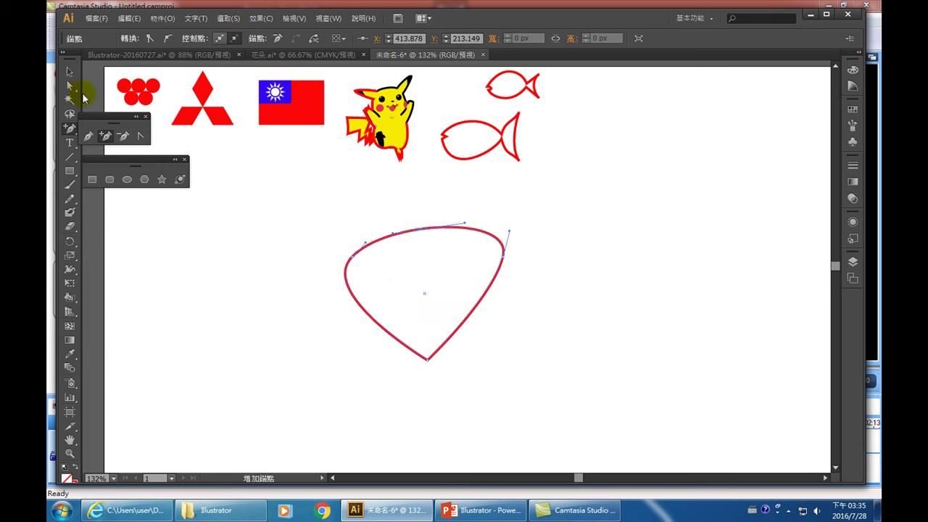
left_click(70, 87)
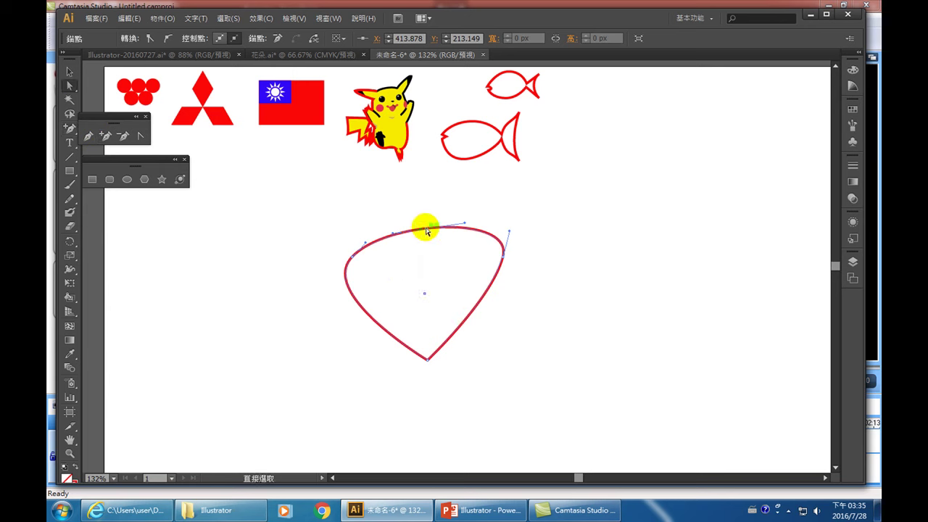
left_click_drag(423, 230, 425, 263)
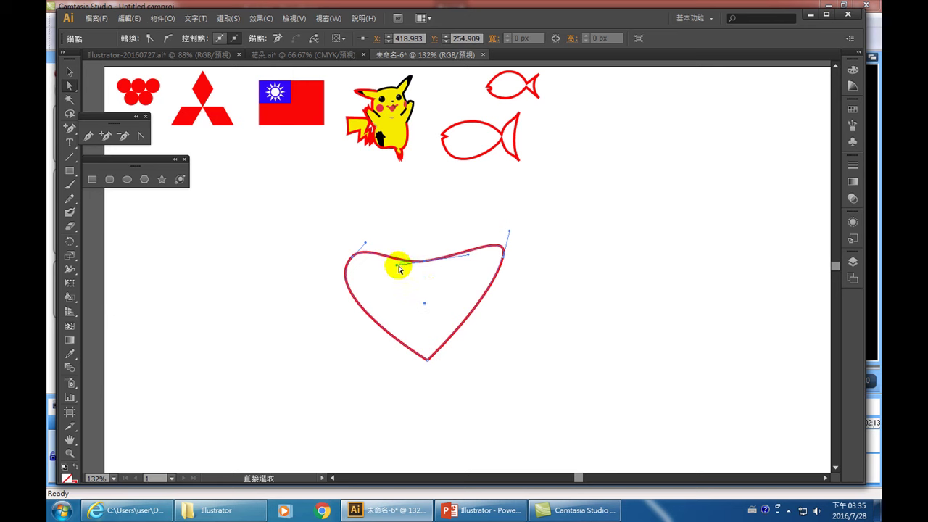
left_click_drag(398, 265, 401, 246)
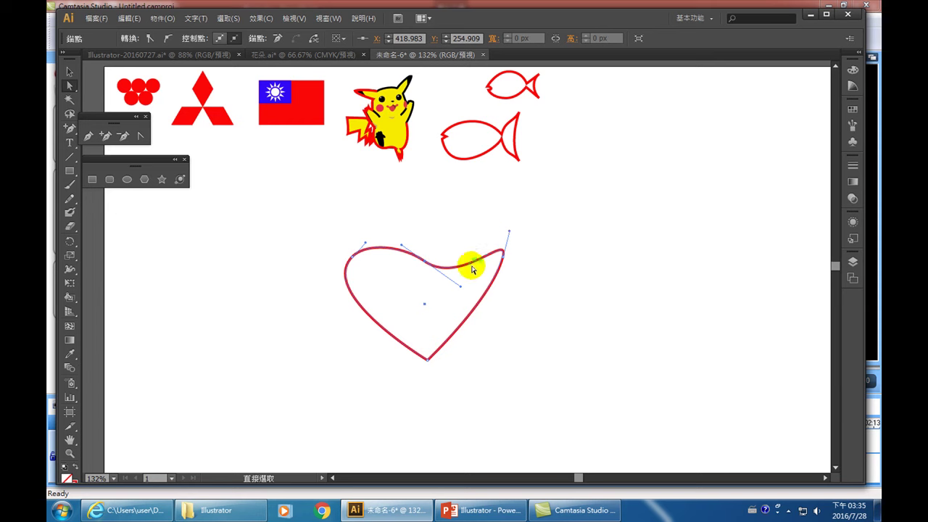
left_click_drag(460, 290, 451, 241)
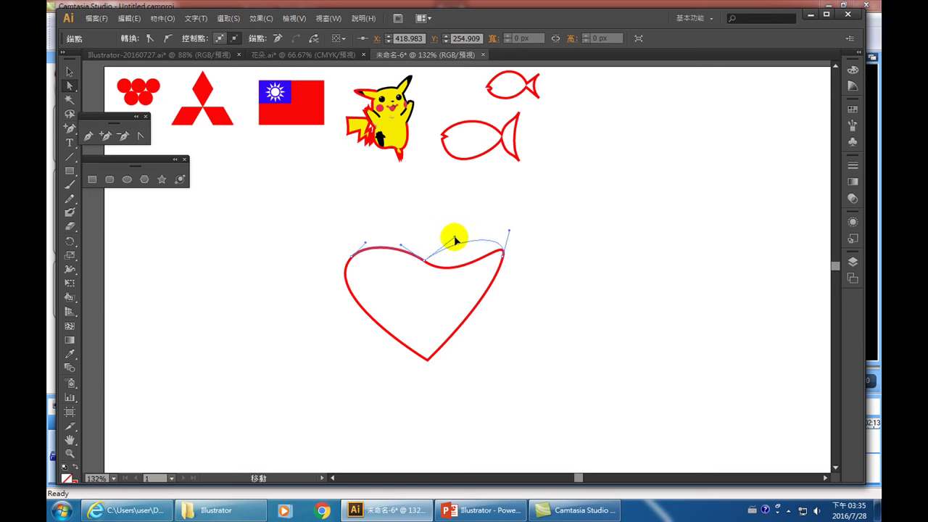
left_click_drag(451, 240, 455, 236)
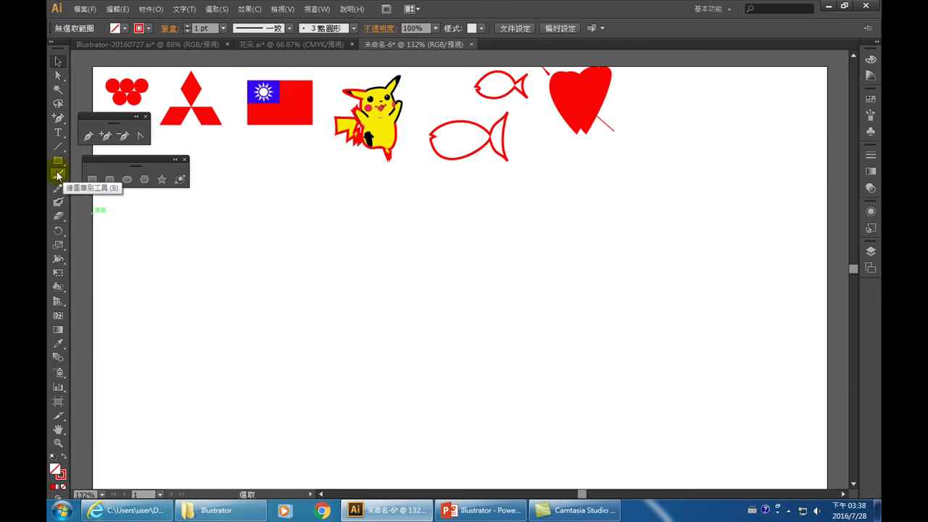
- Select the Paintbrush tool for freehand brush strokes
left_click(57, 174)
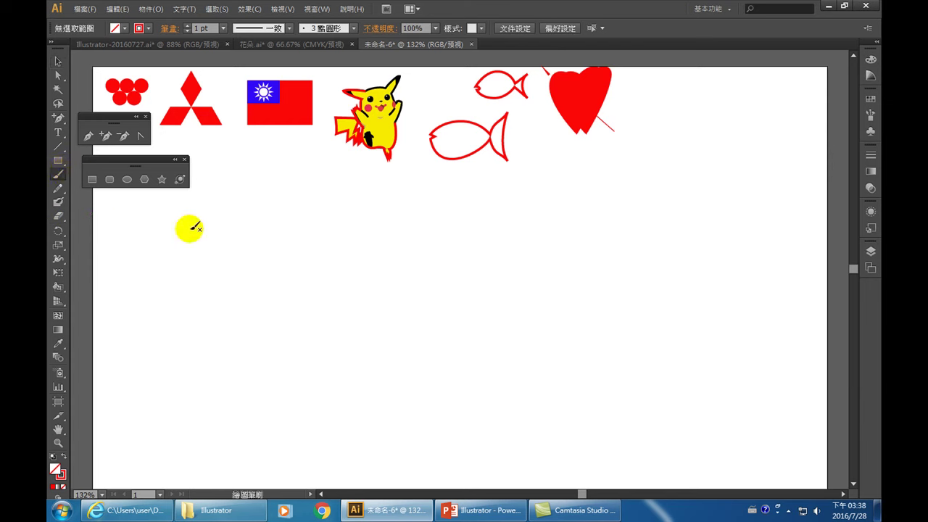
- Paint the three strokes of the water radical of 淡 on the lower left
left_click_drag(184, 252, 208, 275)
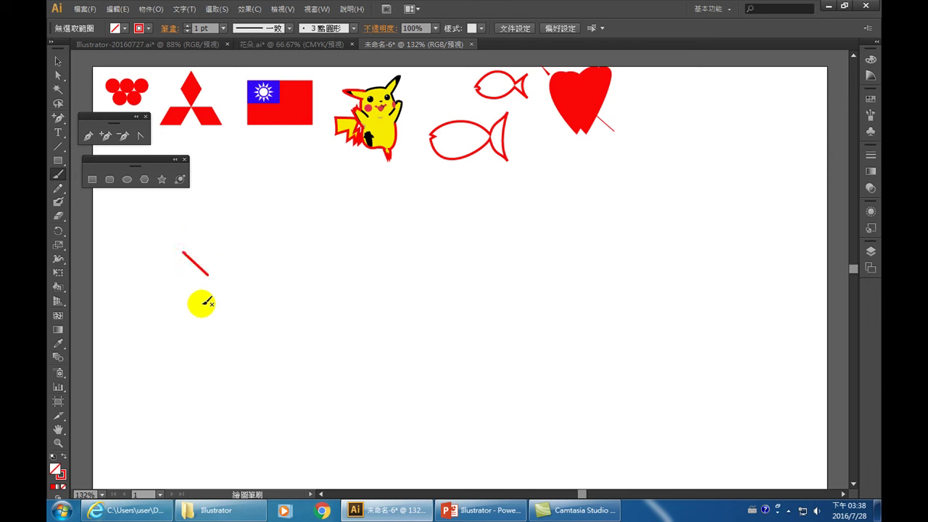
left_click_drag(176, 312, 202, 305)
left_click_drag(172, 364, 219, 326)
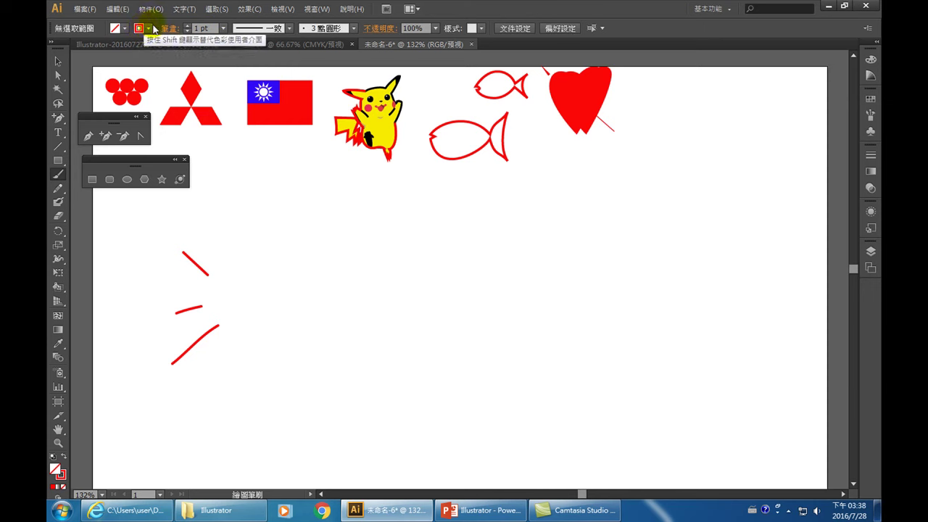
- Set a 2 pt stroke with Width Profile 5 and paint the tapered 火 strokes, undoing a misdrawn one
left_click(223, 29)
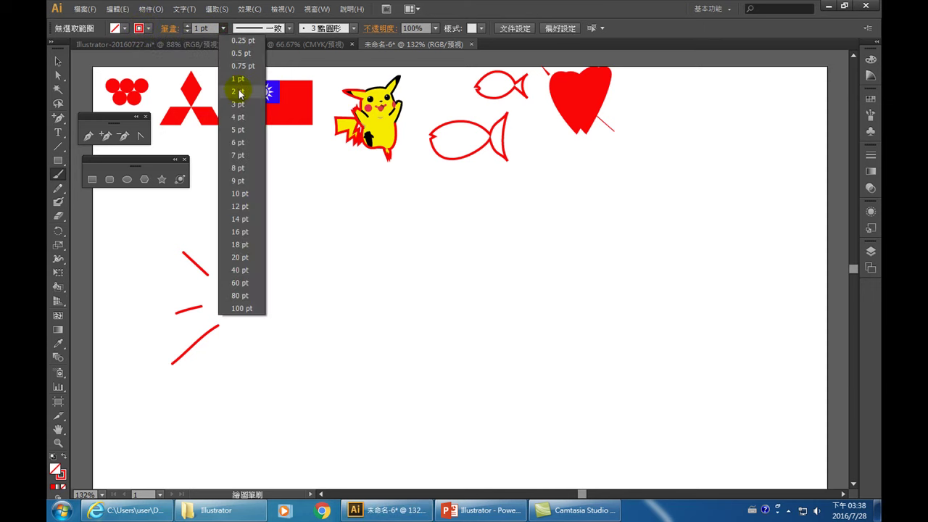
left_click(239, 93)
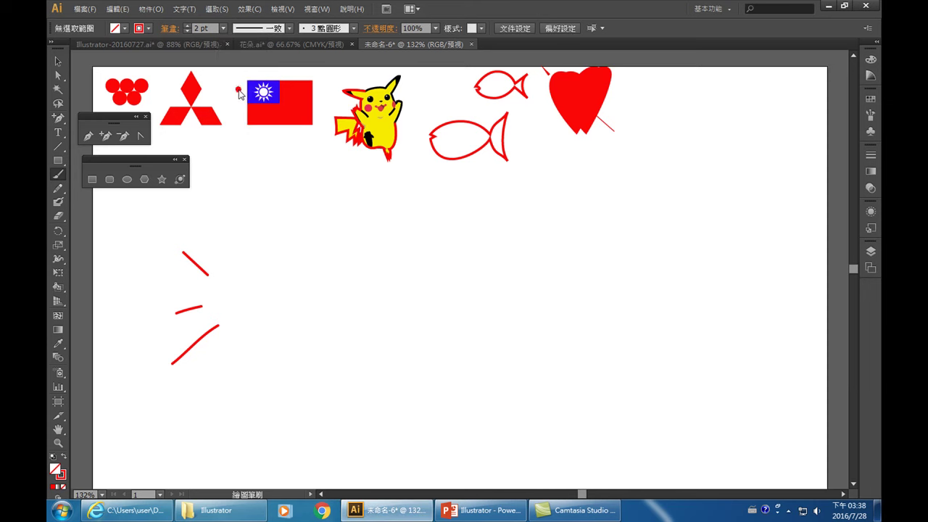
left_click(294, 29)
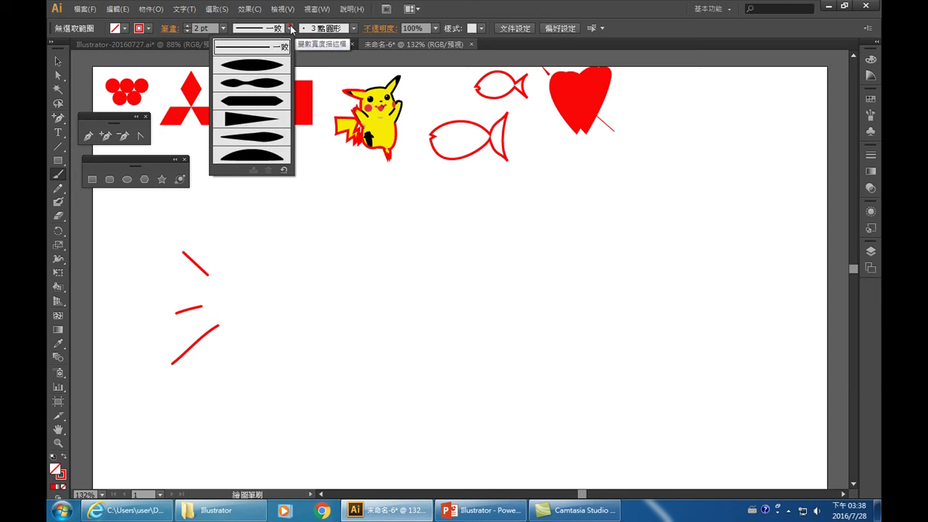
left_click(249, 139)
mouse_move(231, 243)
left_mouse_down()
mouse_move(252, 275)
mouse_move(284, 256)
mouse_move(229, 298)
mouse_move(279, 310)
left_mouse_up()
mouse_move(227, 330)
left_mouse_down()
mouse_move(270, 327)
mouse_move(231, 365)
mouse_move(274, 371)
left_mouse_up()
key("ctrl+z")
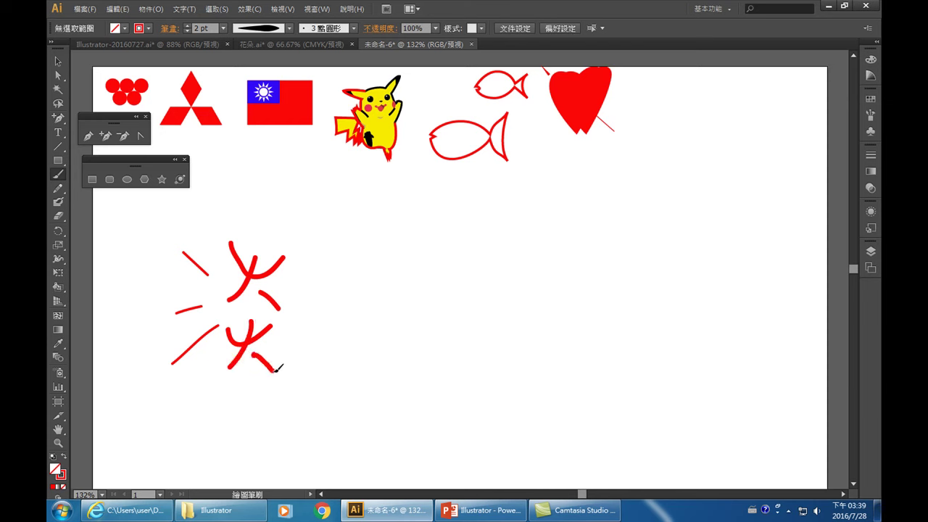
- Choose a thin uniform brush style from the control-bar brush list
left_click(289, 28)
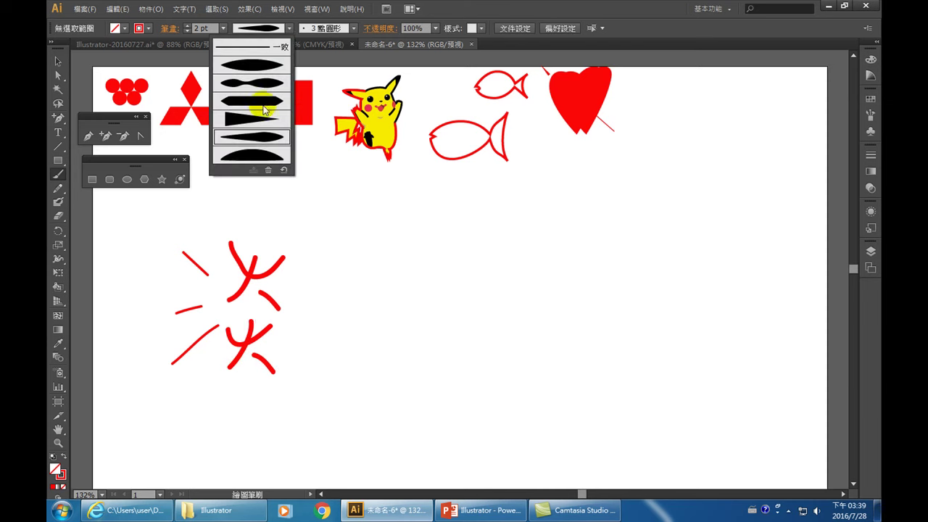
left_click(353, 28)
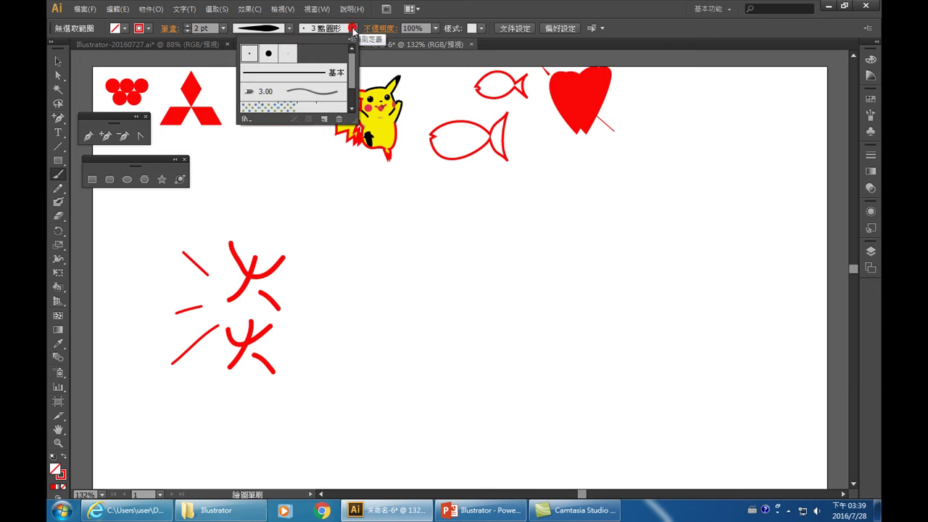
scroll(290, 91, "down", 1)
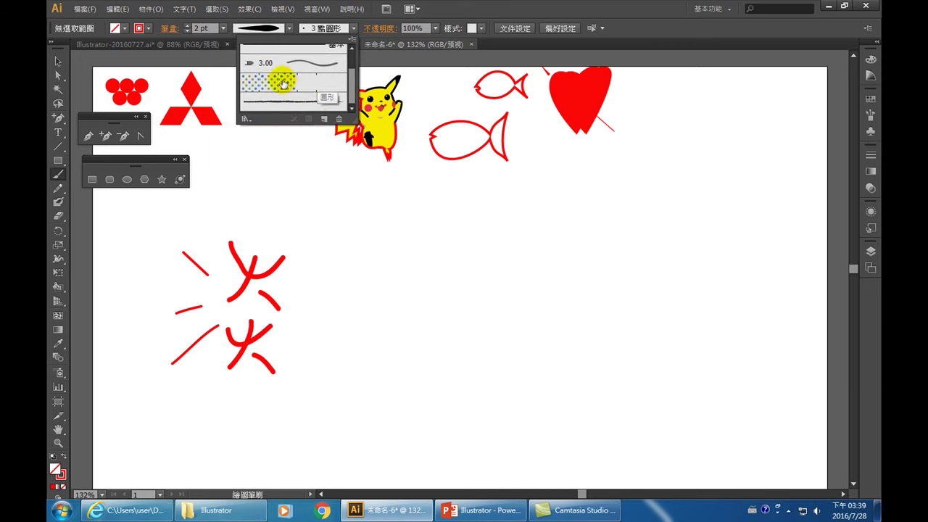
left_click(276, 102)
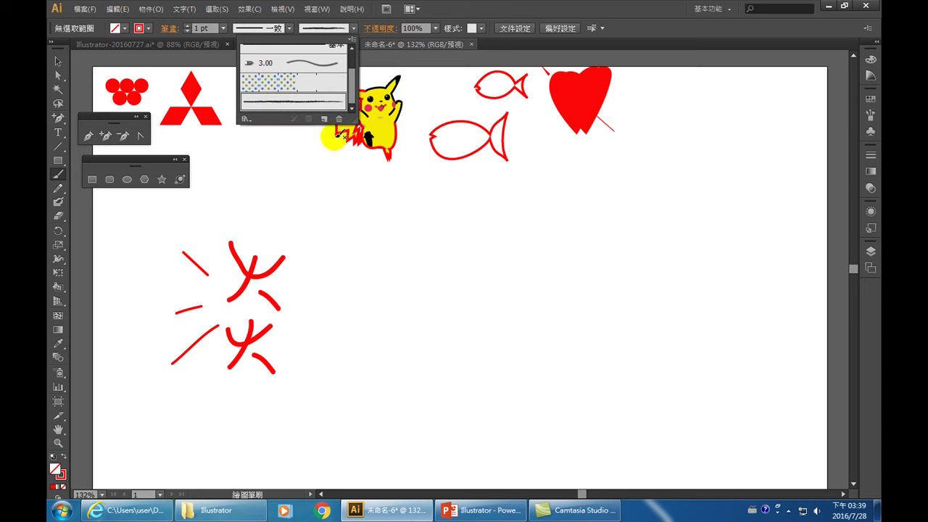
left_click(380, 269)
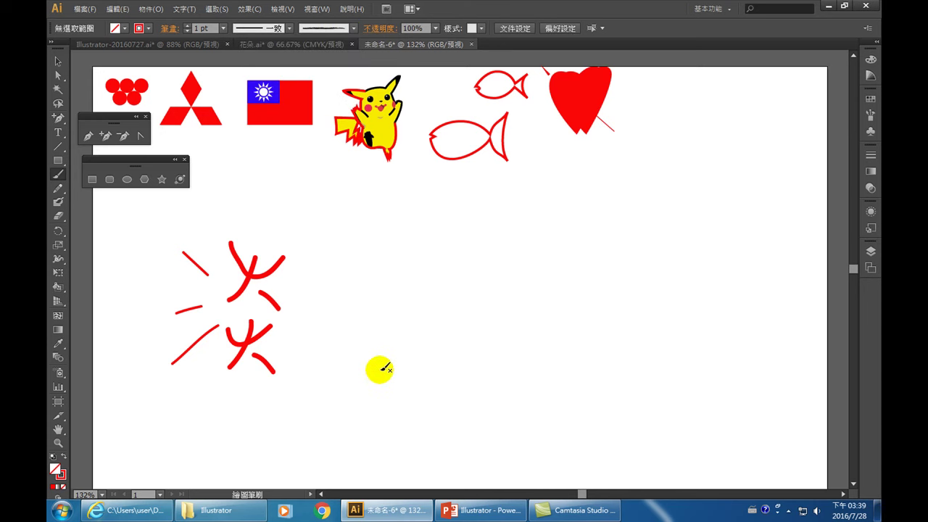
- Paint the vertical, left and right strokes of 水 beside 淡
left_click_drag(382, 250, 377, 368)
left_click_drag(353, 305, 351, 330)
left_click_drag(427, 280, 426, 319)
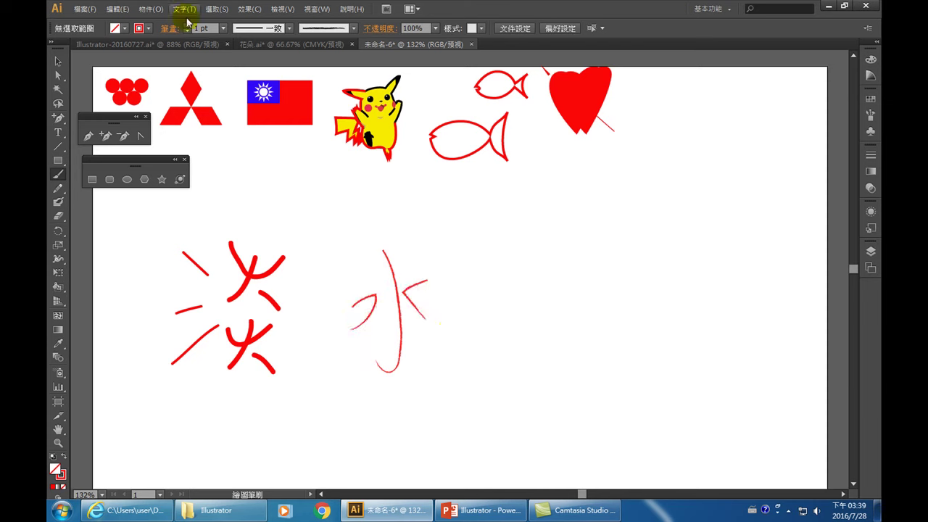
- Open the brush list's panel options menu and close it without changes
left_click(354, 28)
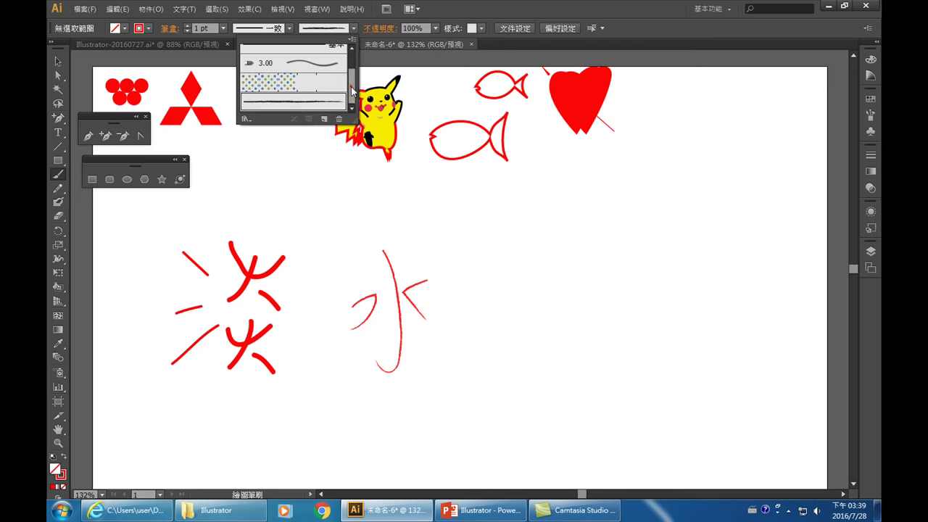
left_click_drag(350, 91, 353, 38)
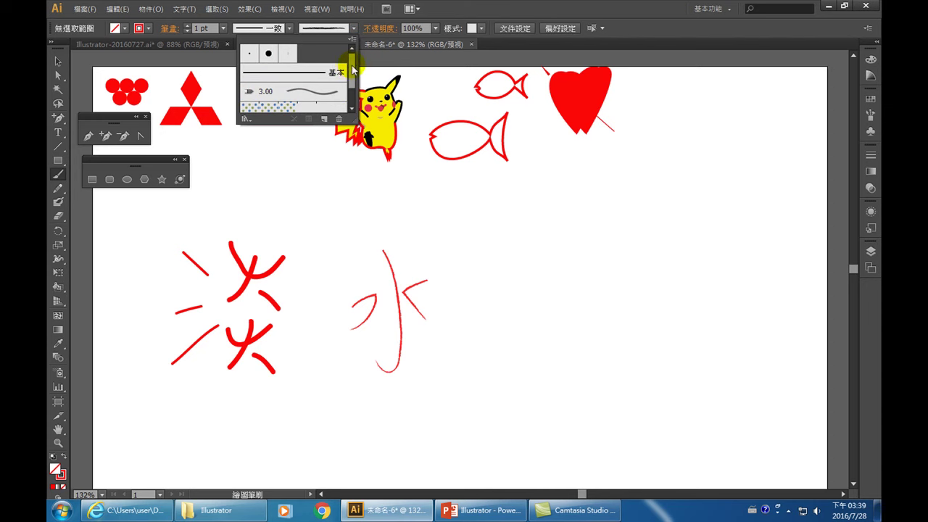
scroll(349, 77, "down", 2)
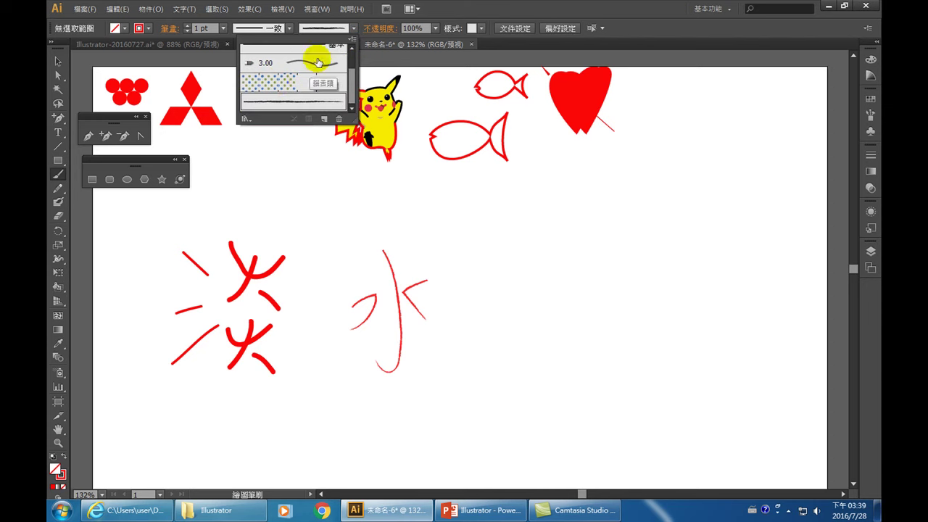
left_click(352, 40)
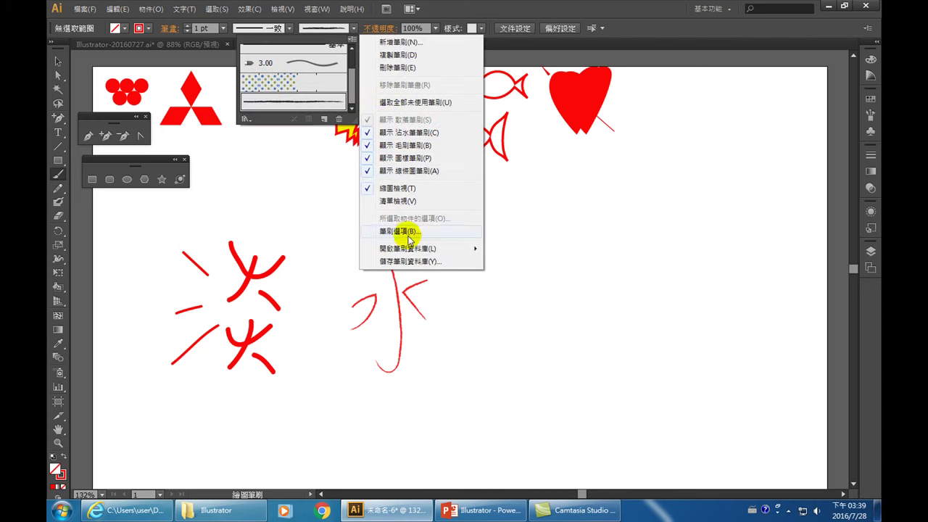
mouse_move(408, 248)
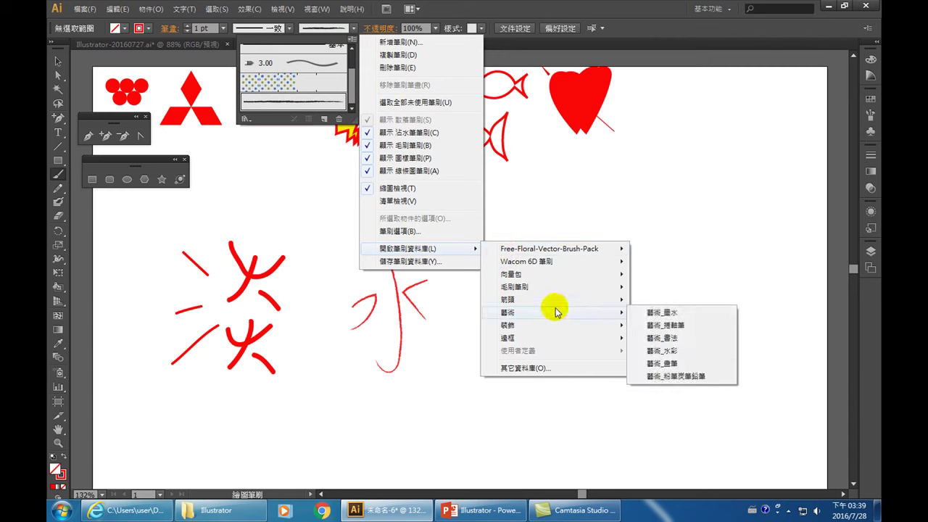
mouse_move(522, 274)
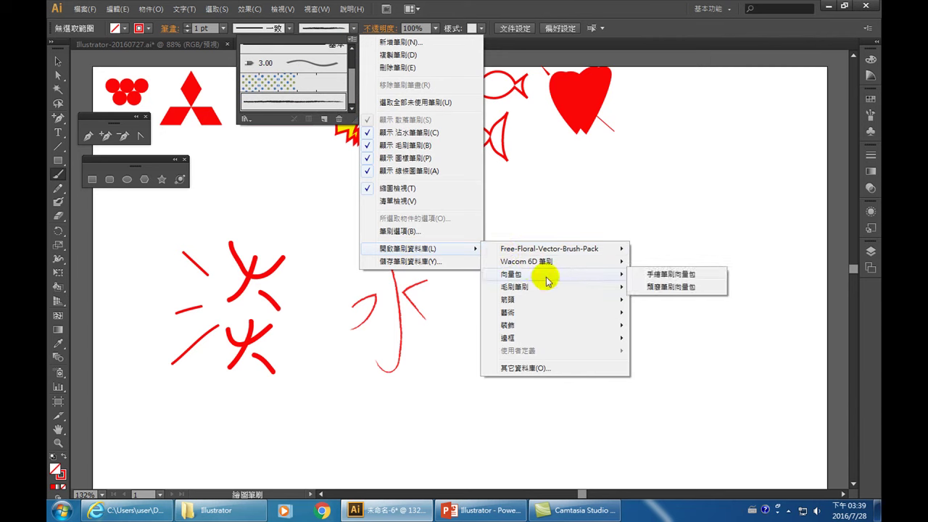
left_click(483, 9)
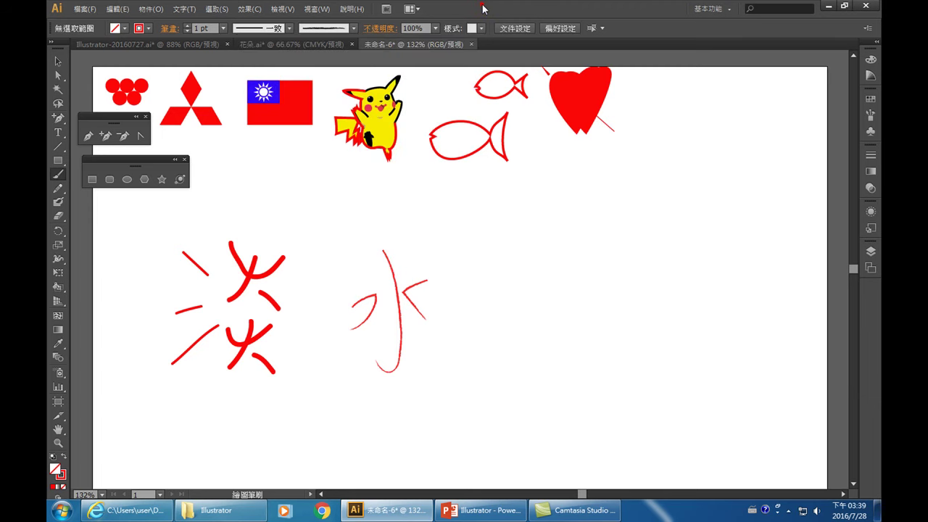
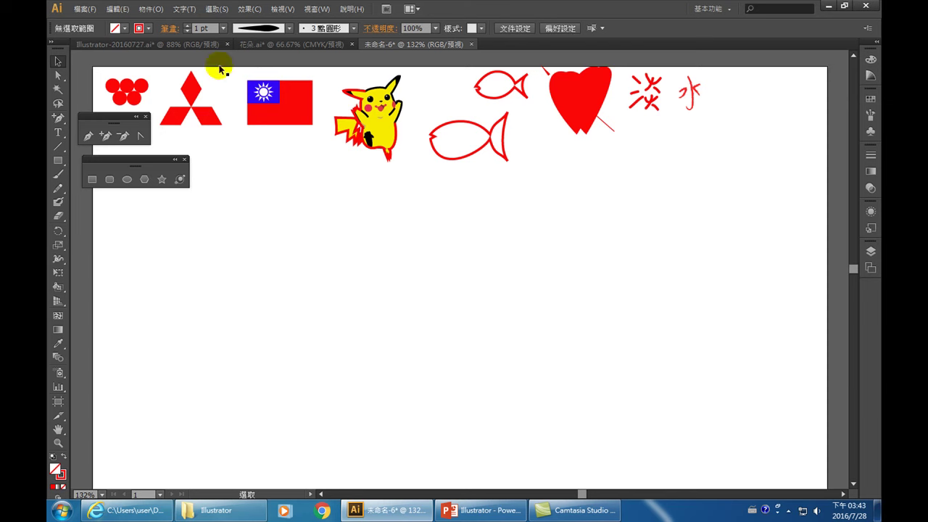
- Paint a thin red test stroke with the Paintbrush using a tapered width profile
left_click(60, 174)
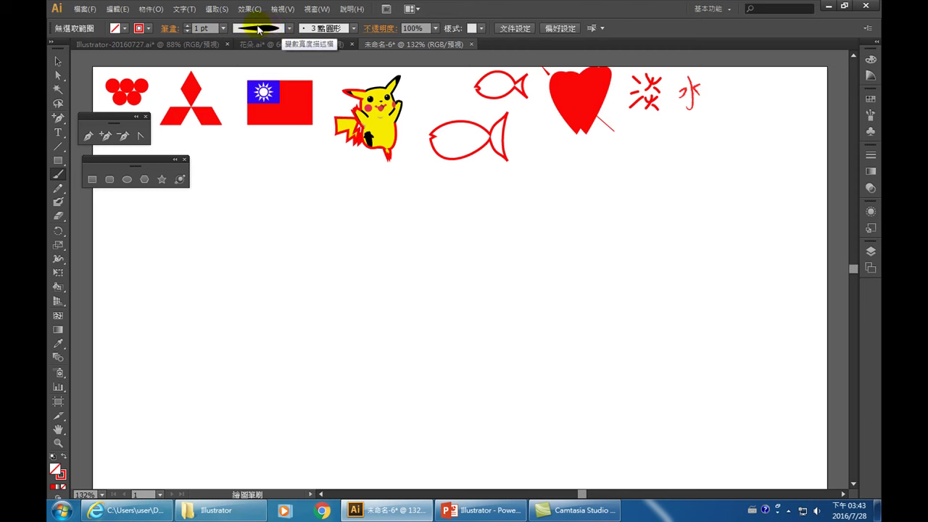
left_click(289, 28)
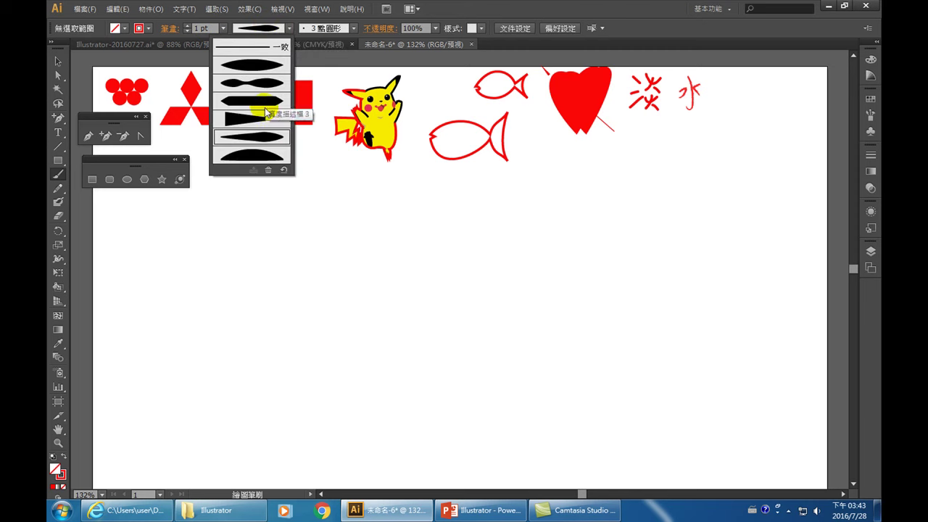
left_click(249, 88)
left_click_drag(191, 250, 300, 250)
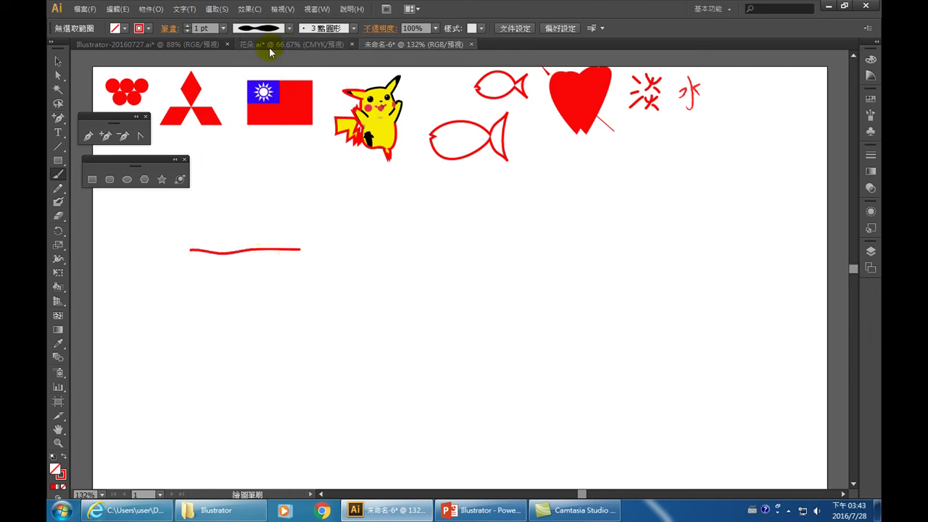
- Paint a second stroke at 6 pt, undo the test strokes, and bring up the Illustrator folder
left_click(223, 28)
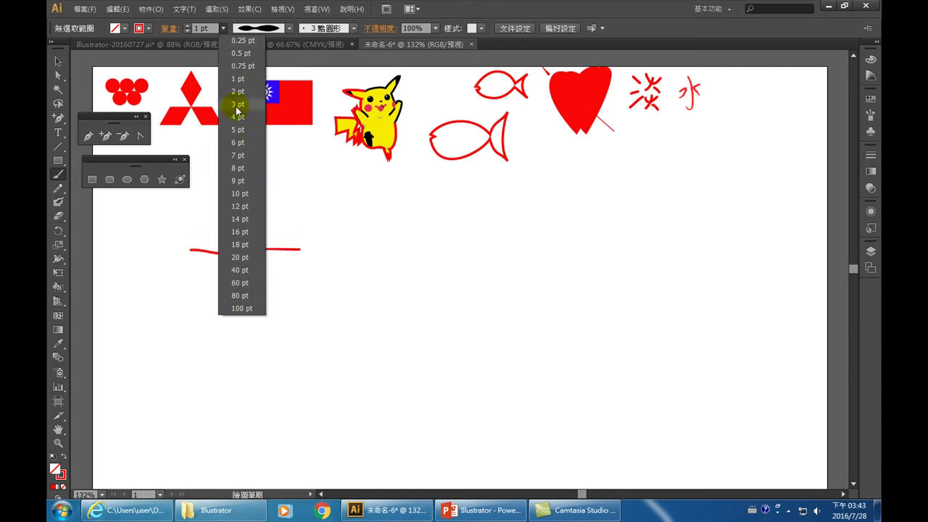
left_click(237, 142)
left_click_drag(176, 317, 393, 321)
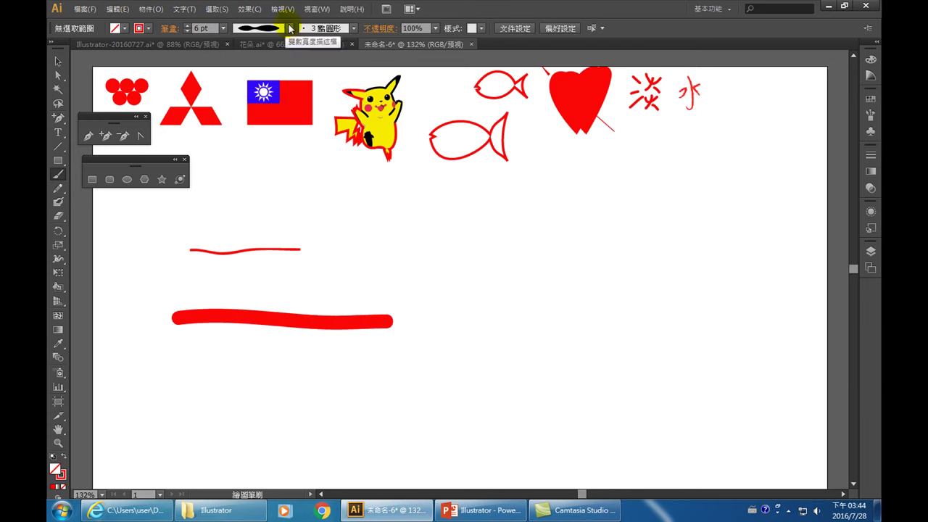
key("ctrl+z")
key("ctrl+z")
key("ctrl+z")
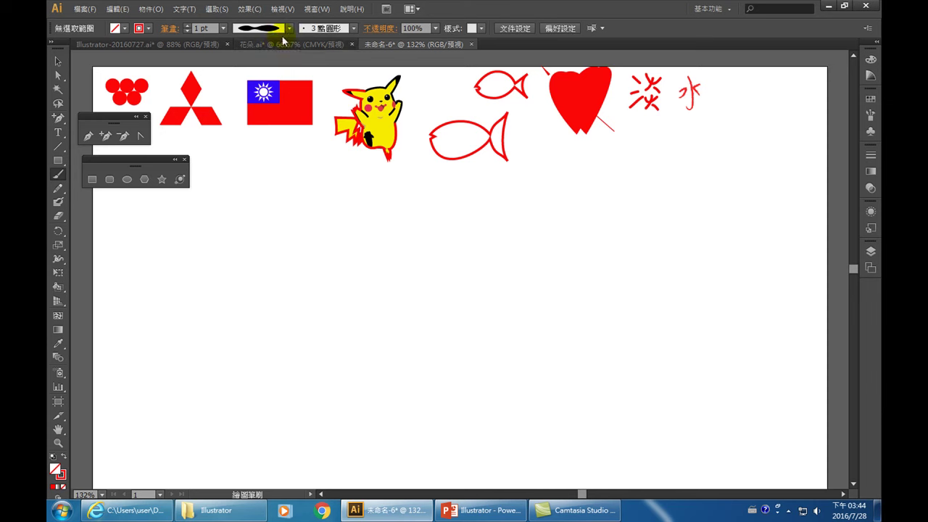
left_click(229, 511)
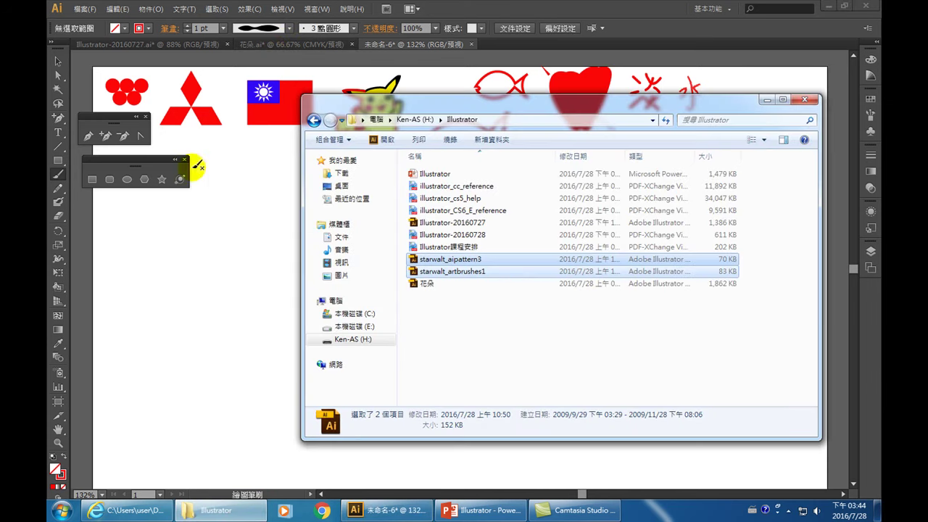
- Browse C: to Adobe Illustrator CS6 (64 Bit)\其它酷炫新功能\zh_TW\範本\空白範本 and open the T恤 template
left_click(362, 314)
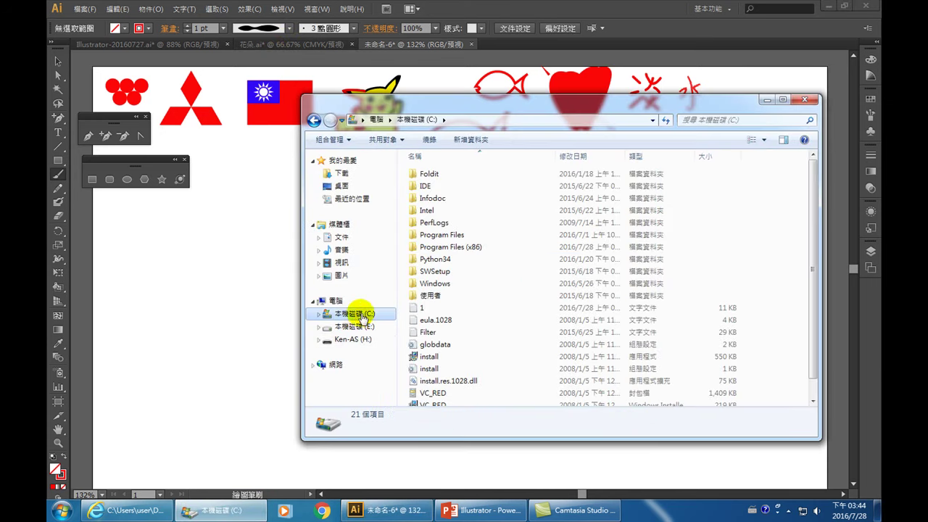
double_click(447, 238)
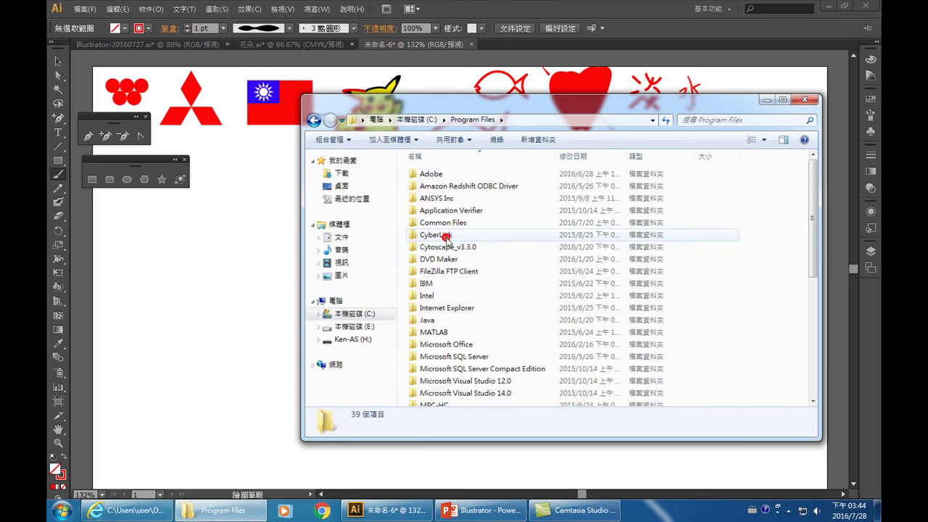
double_click(433, 176)
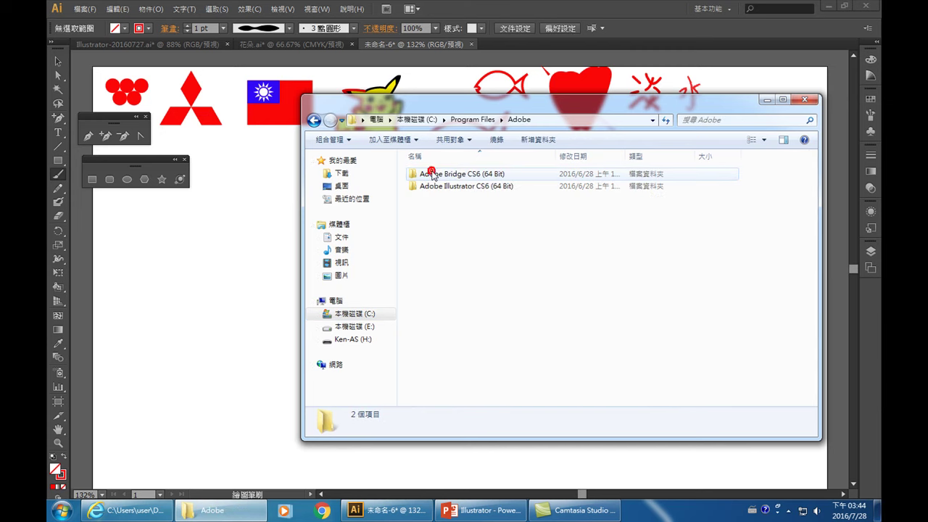
double_click(458, 186)
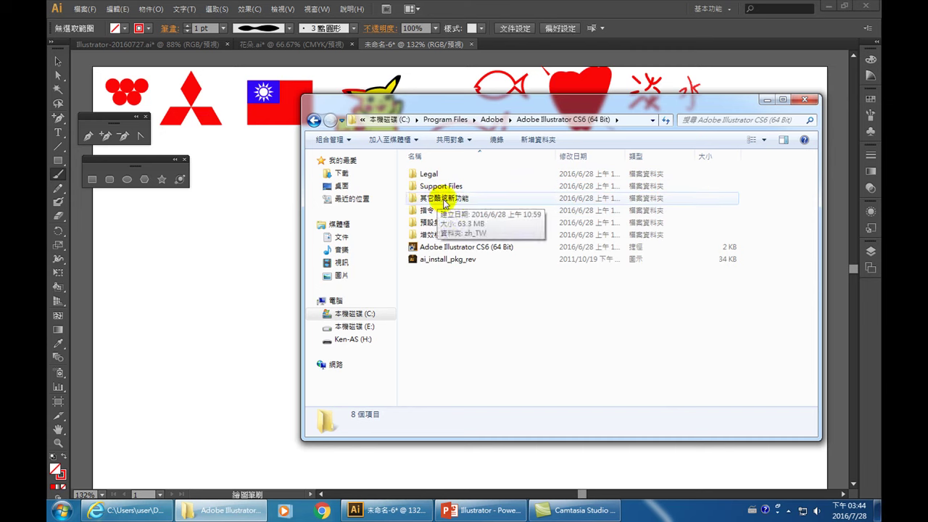
double_click(446, 203)
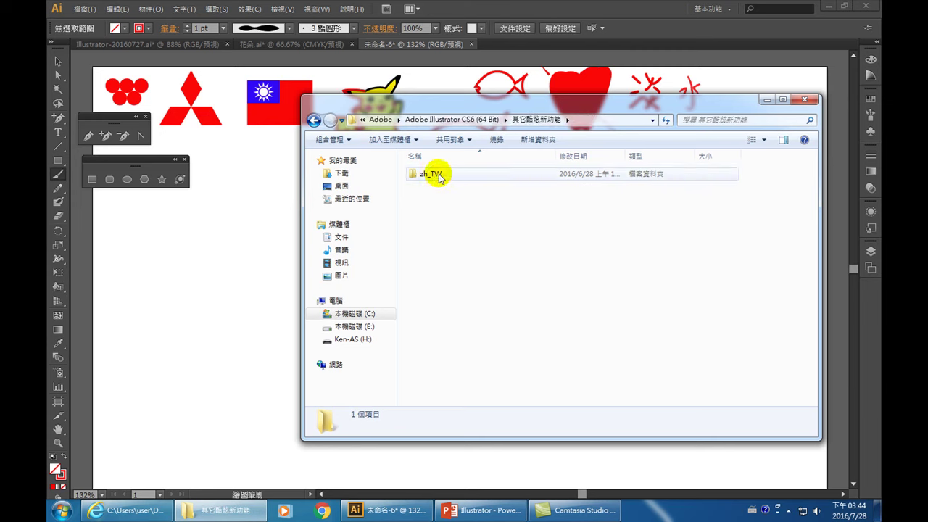
double_click(435, 177)
double_click(430, 178)
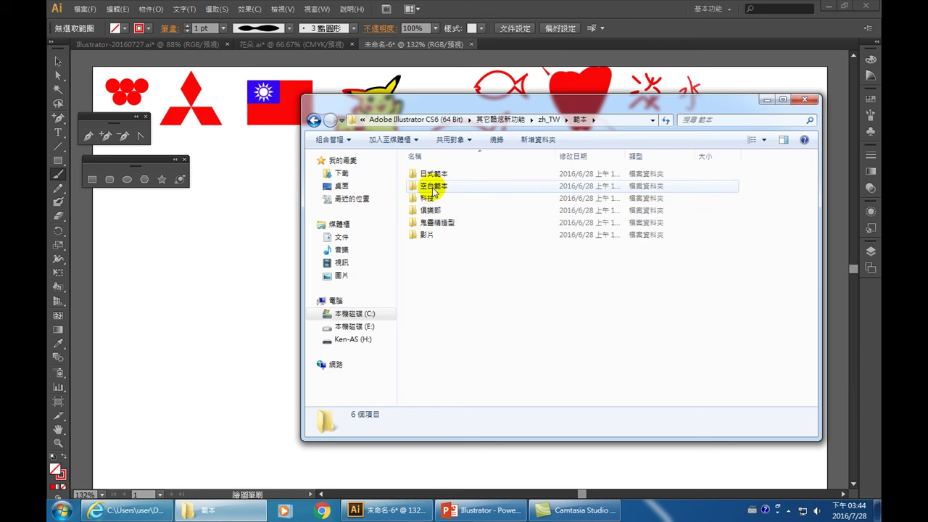
mouse_move(437, 186)
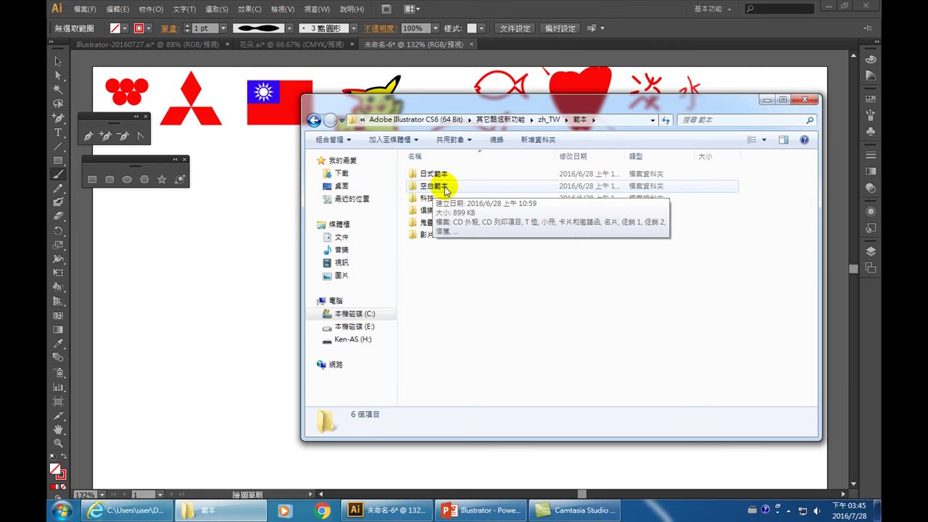
double_click(440, 187)
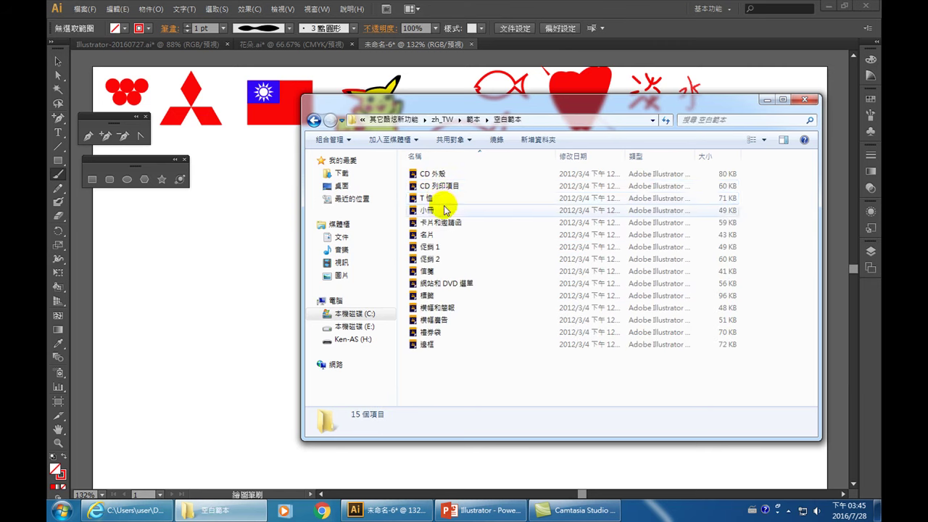
double_click(433, 199)
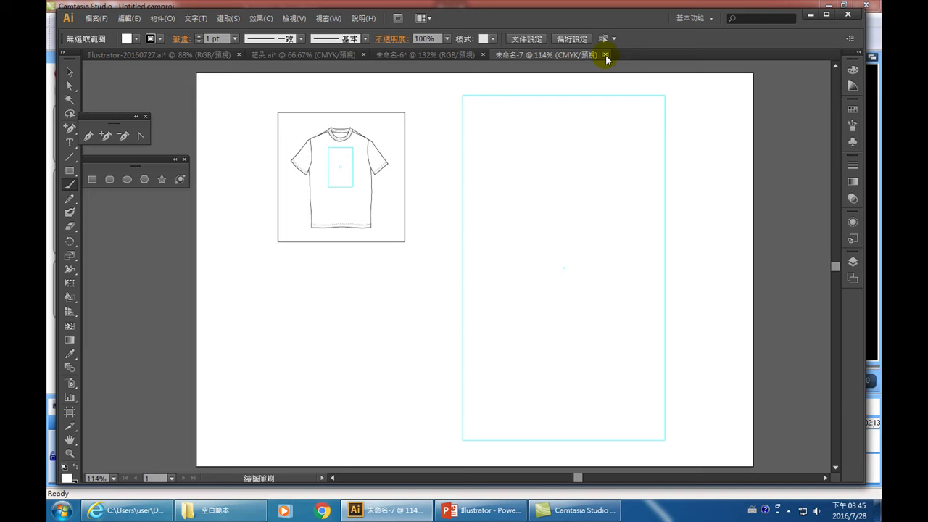
- Close the T-shirt template, then preview and close the 卡片和邀請函 template
left_click(606, 55)
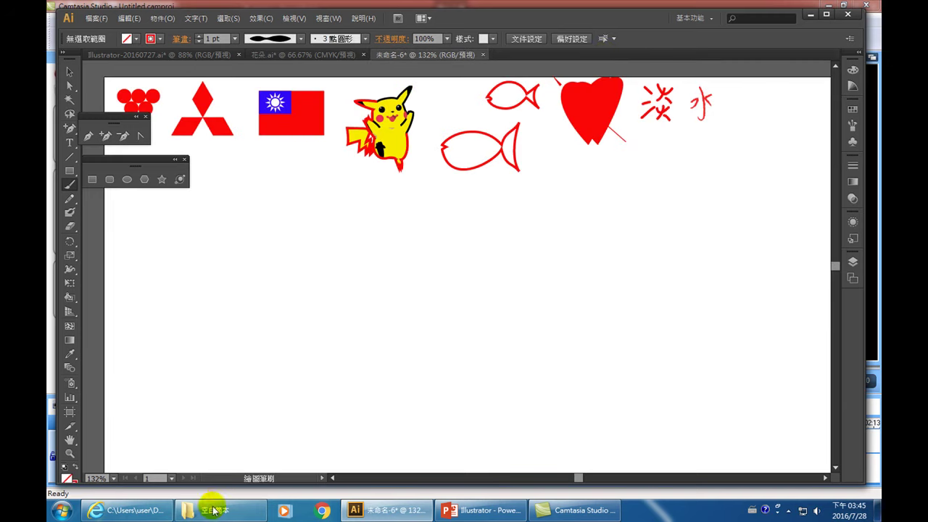
left_click(214, 510)
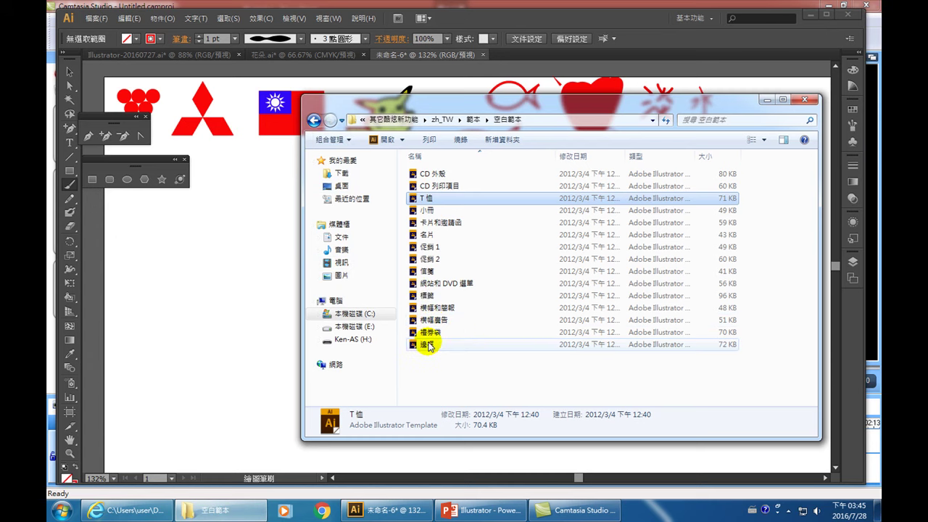
double_click(431, 225)
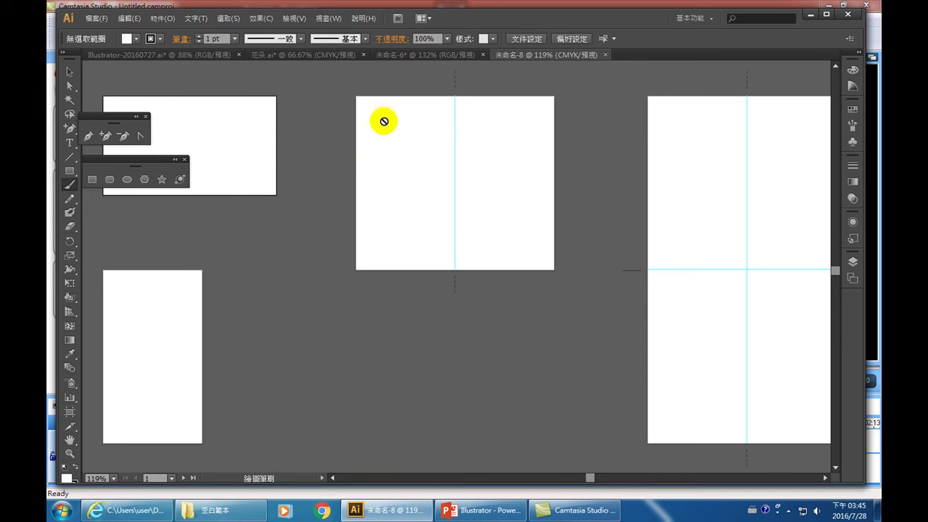
left_click(605, 55)
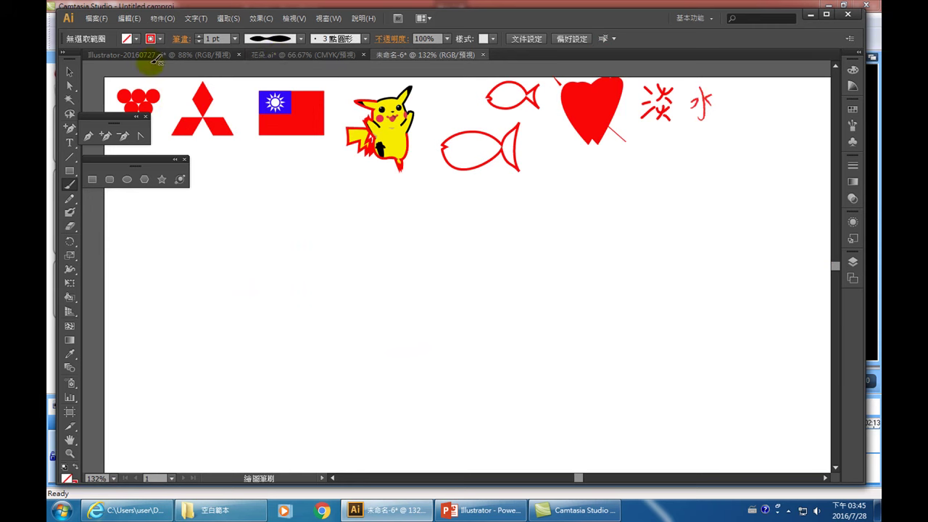
- Return Explorer to the Adobe Illustrator CS6 (64 Bit) folder
left_click(221, 510)
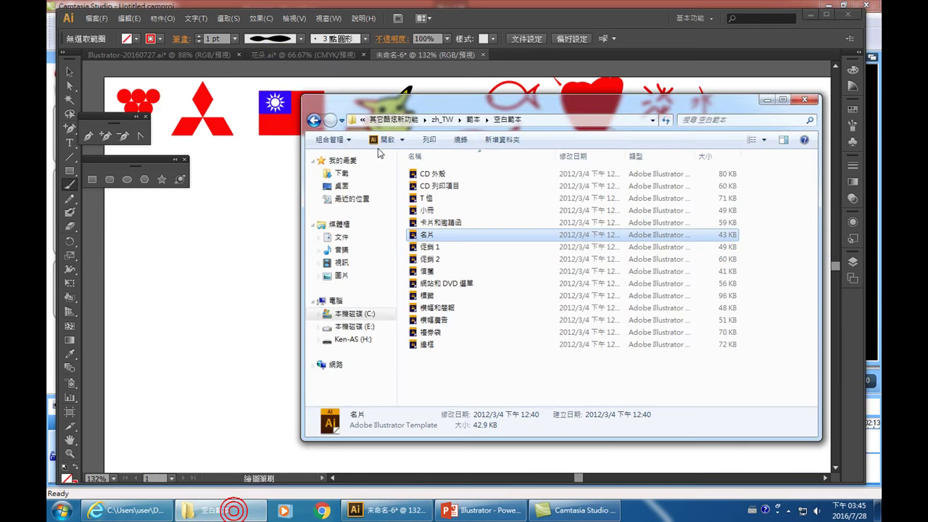
left_click(314, 121)
left_click(314, 121)
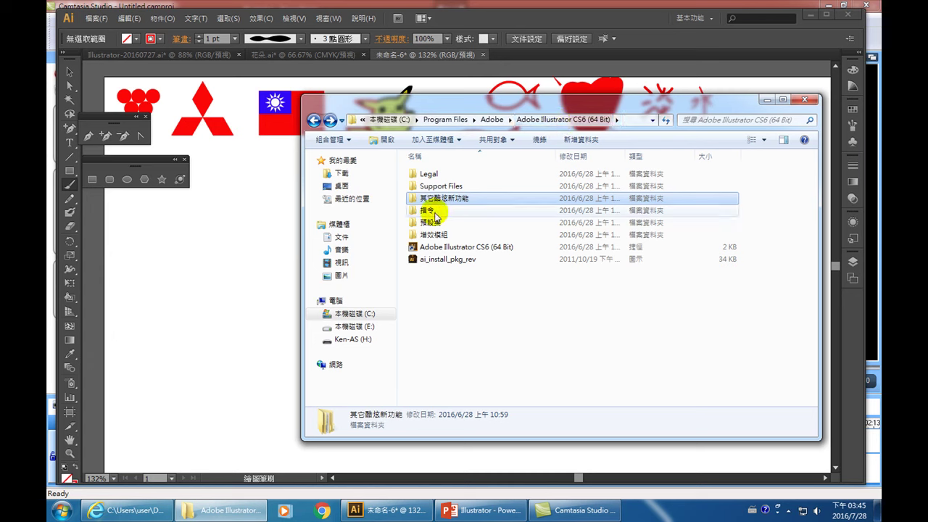
- Open the 預設集\zh_TW\筆刷 brush presets folder
double_click(425, 222)
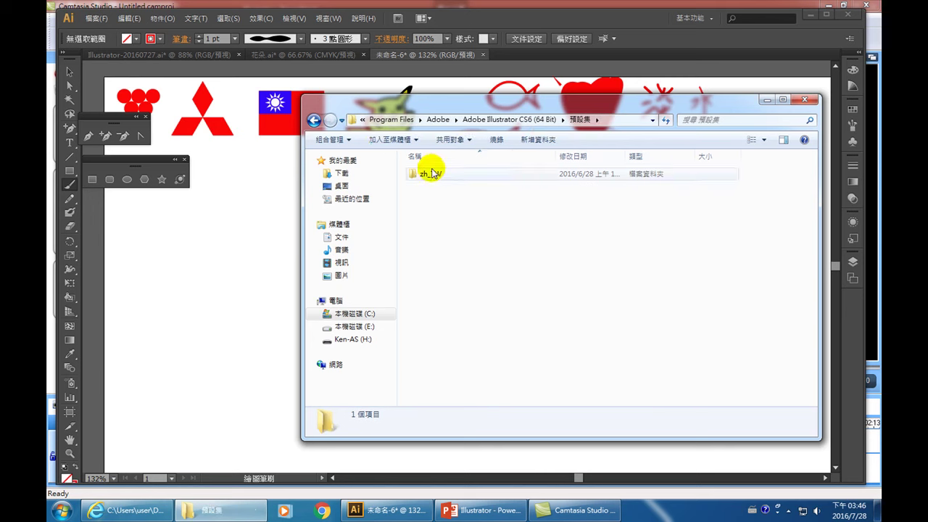
double_click(430, 176)
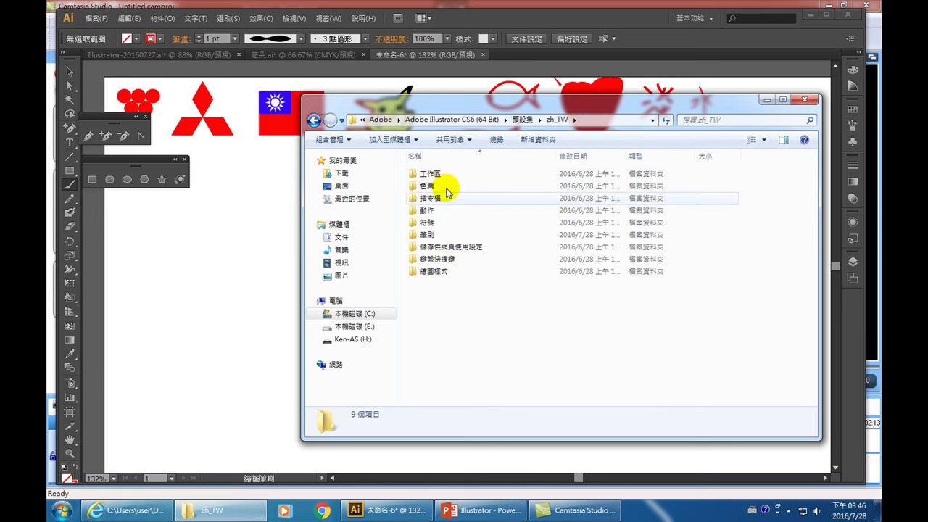
double_click(429, 235)
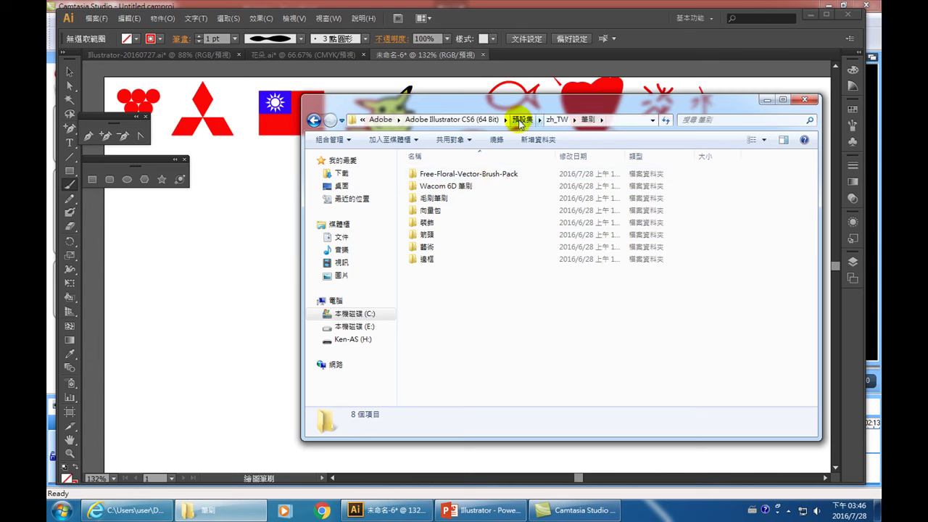
mouse_move(789, 510)
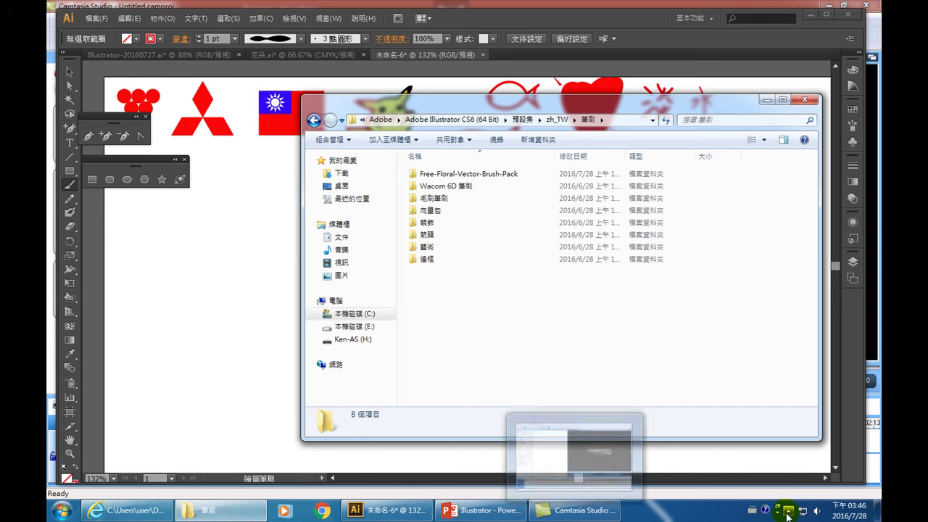
- Check the HFS file server window, then browse the Free-Floral-Vector-Brush-Pack folder and return
left_click(778, 509)
left_click(778, 413)
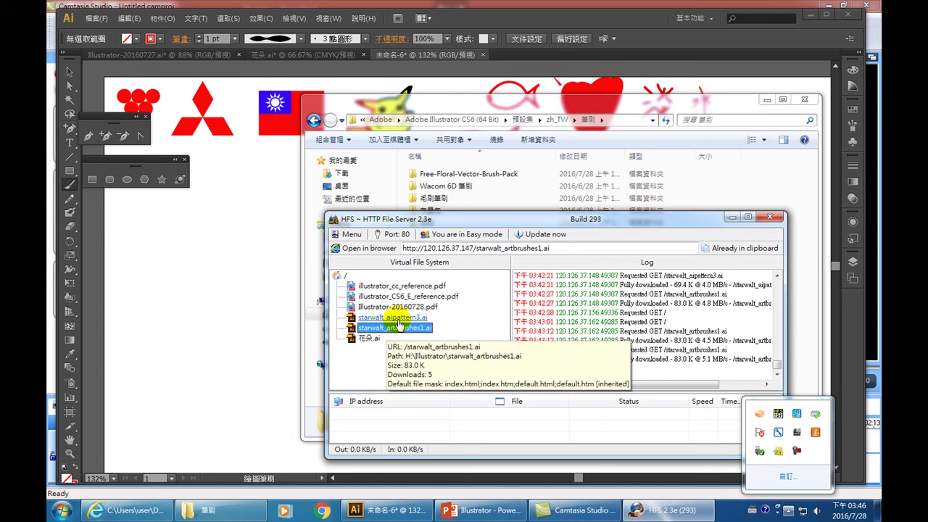
left_click(731, 217)
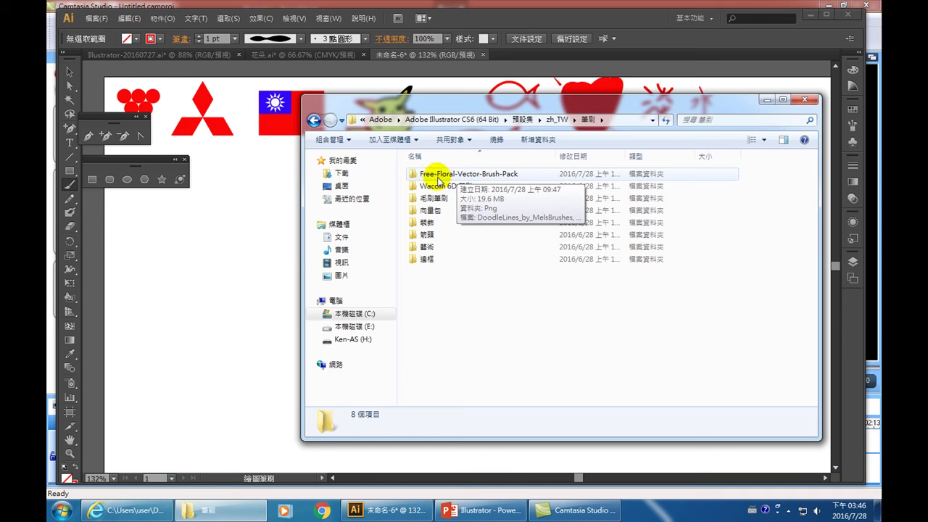
double_click(485, 177)
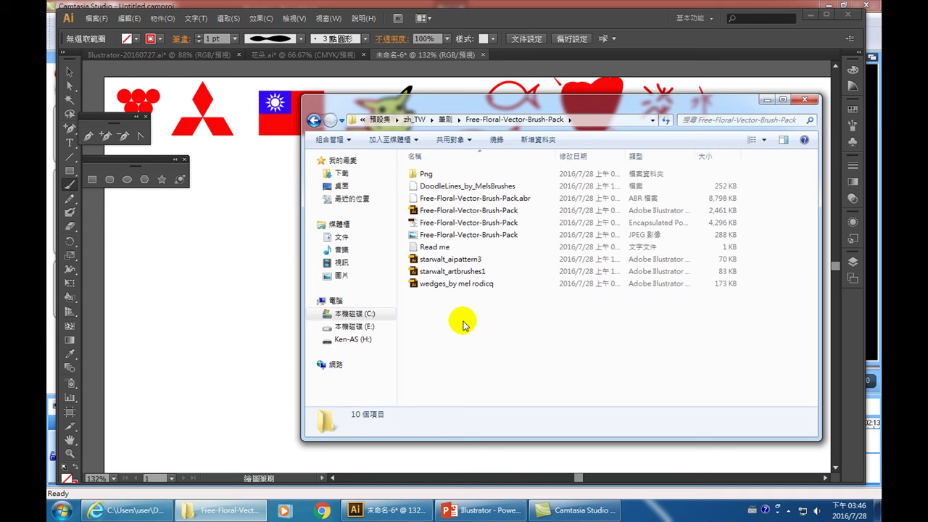
left_click(313, 120)
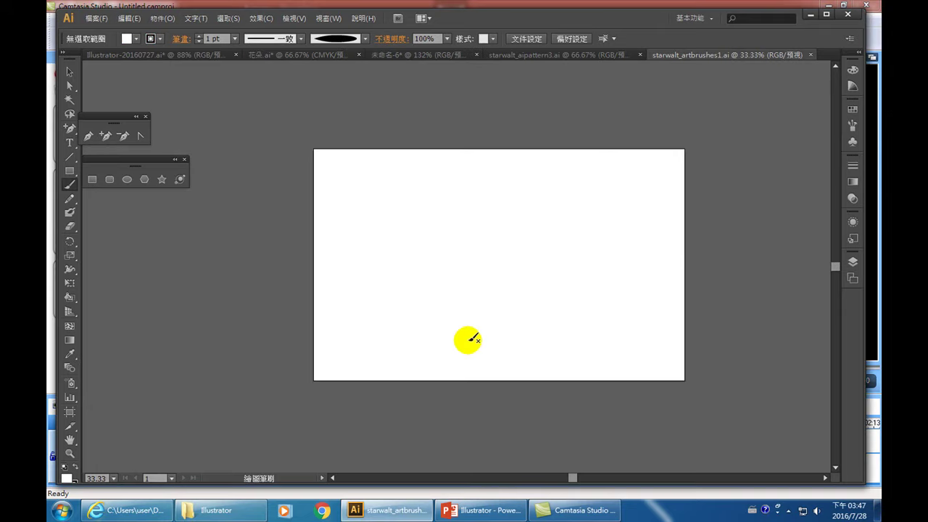
- Switch to the 字母完成圖.gif alphabet chart in Internet Explorer
left_click(217, 515)
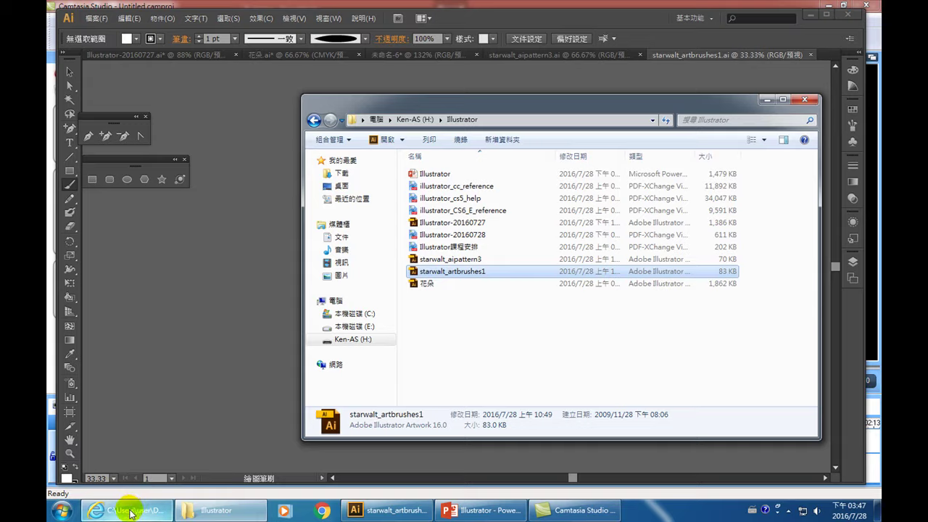
mouse_move(126, 511)
left_click(277, 377)
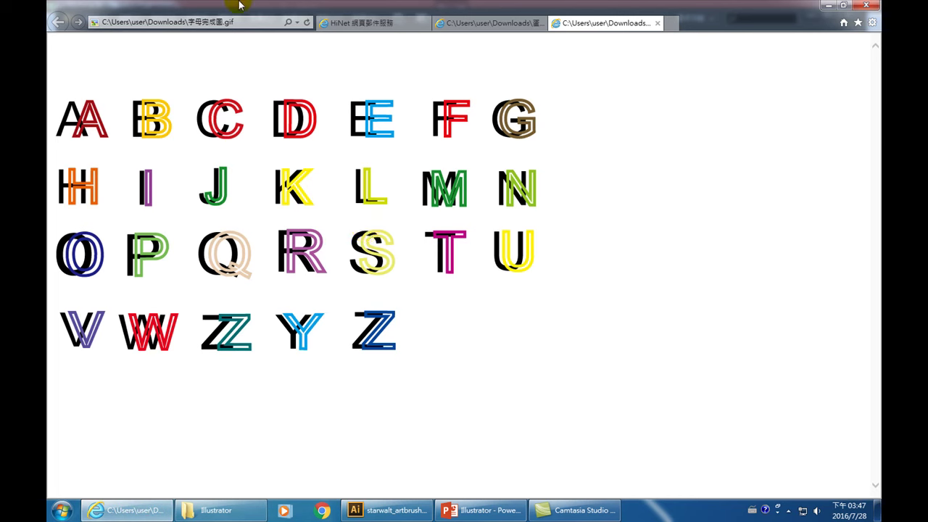
left_click(238, 22)
type("w")
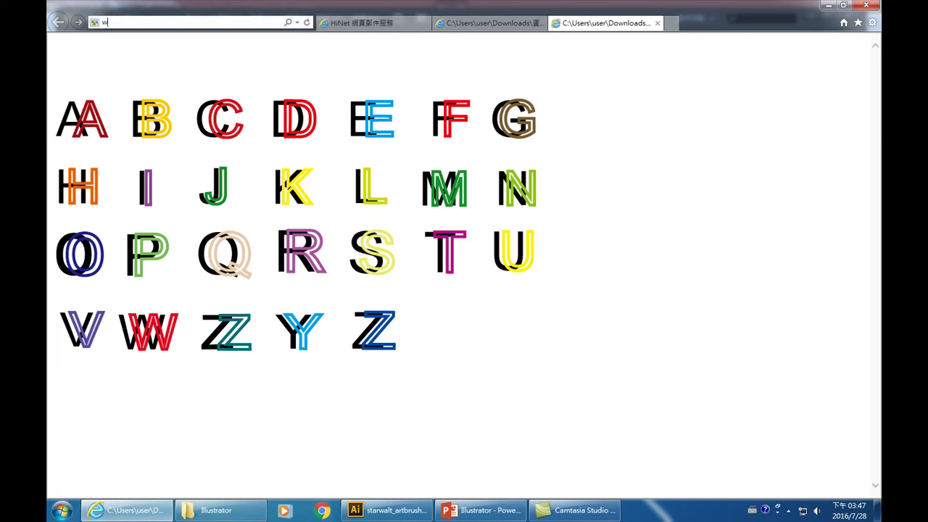
type("ww.google.co")
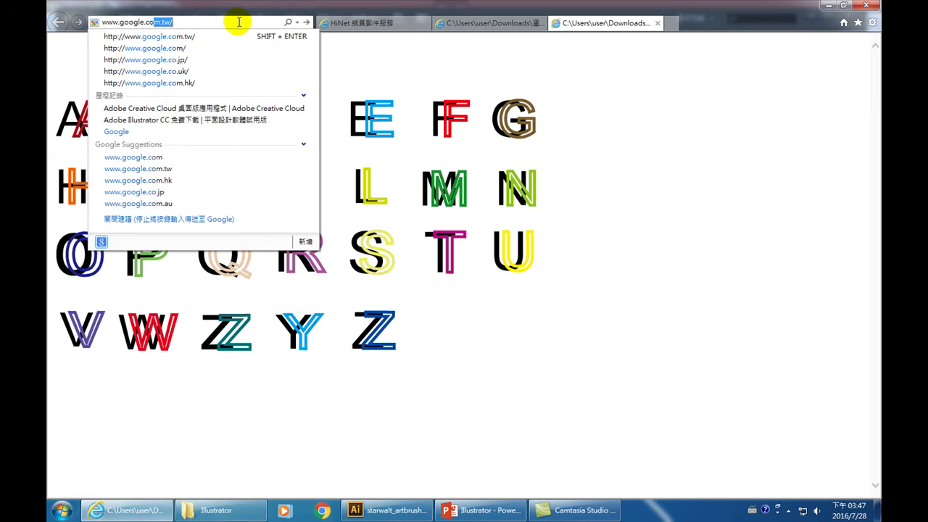
type("m")
key("Return")
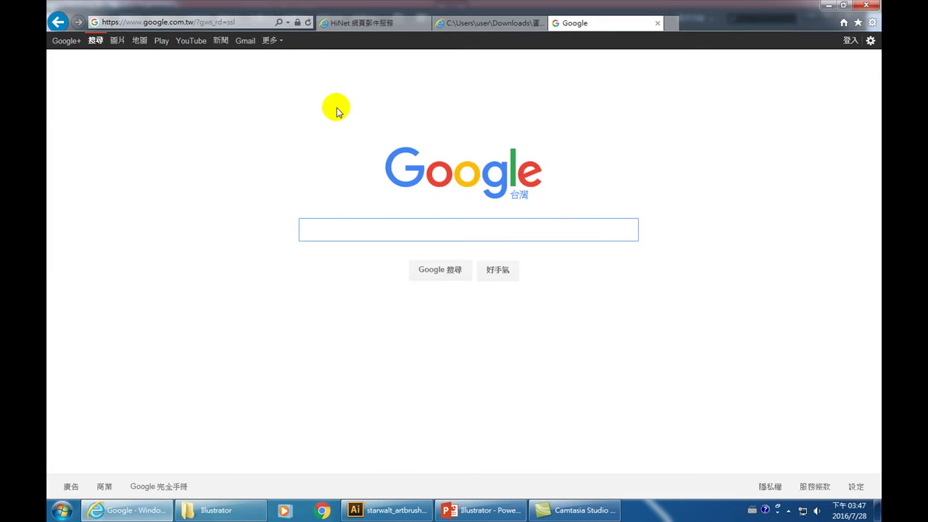
type("illust")
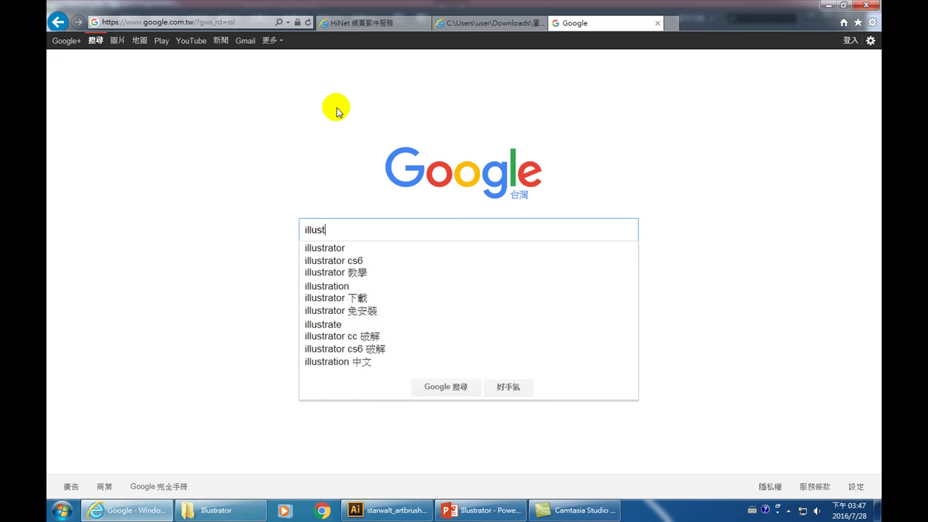
type("rator ")
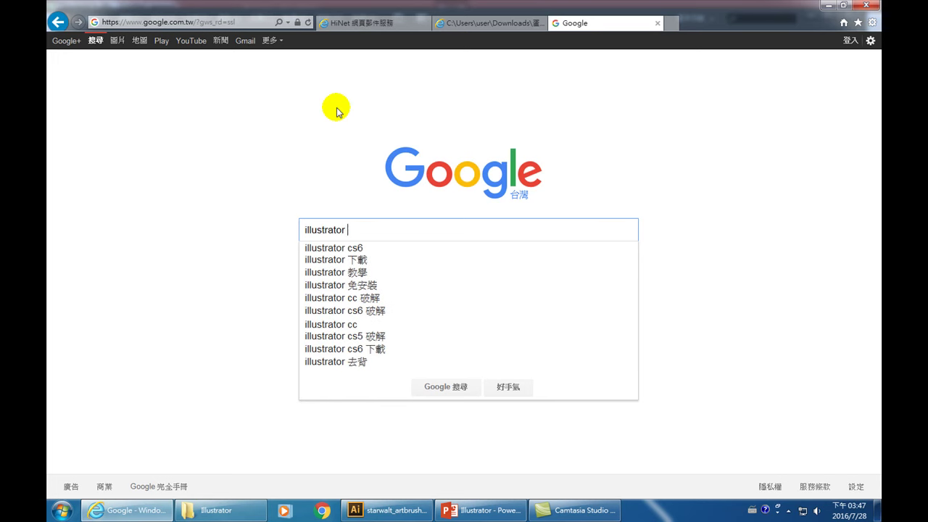
type("brush")
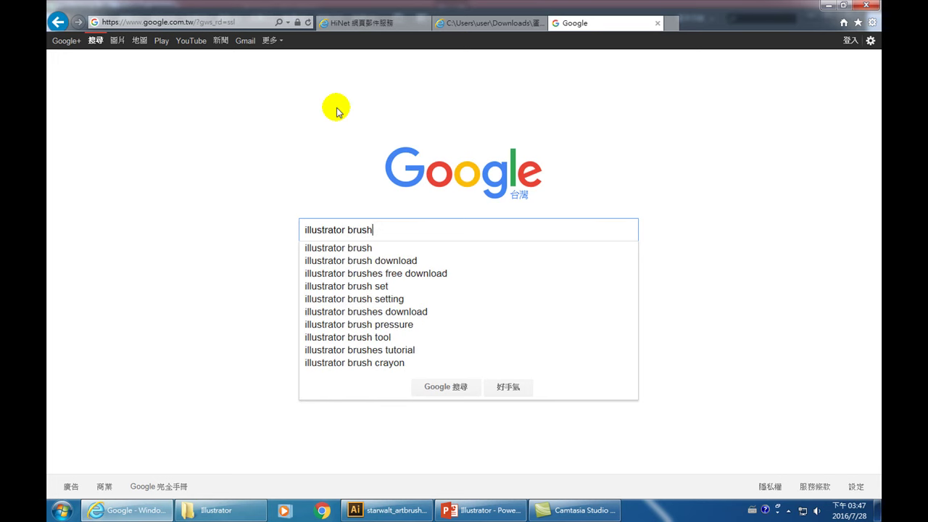
type(" free do")
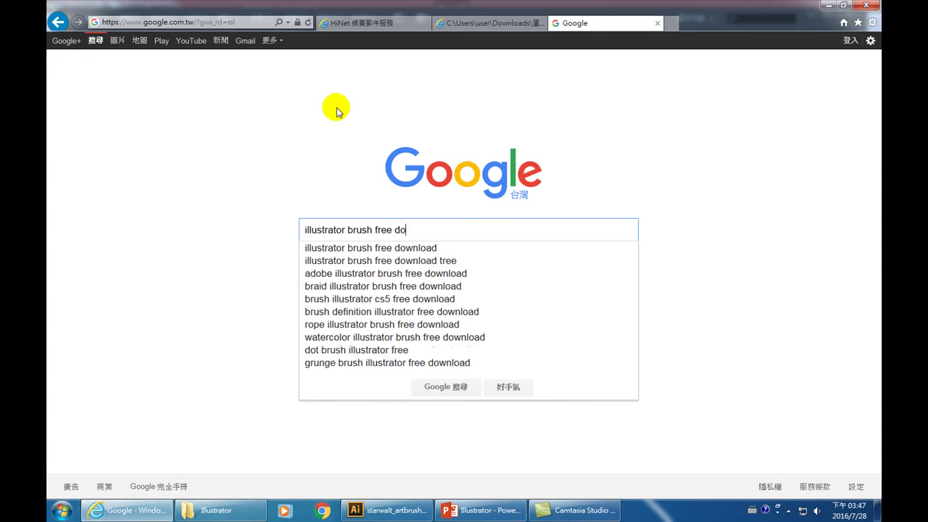
type("wn")
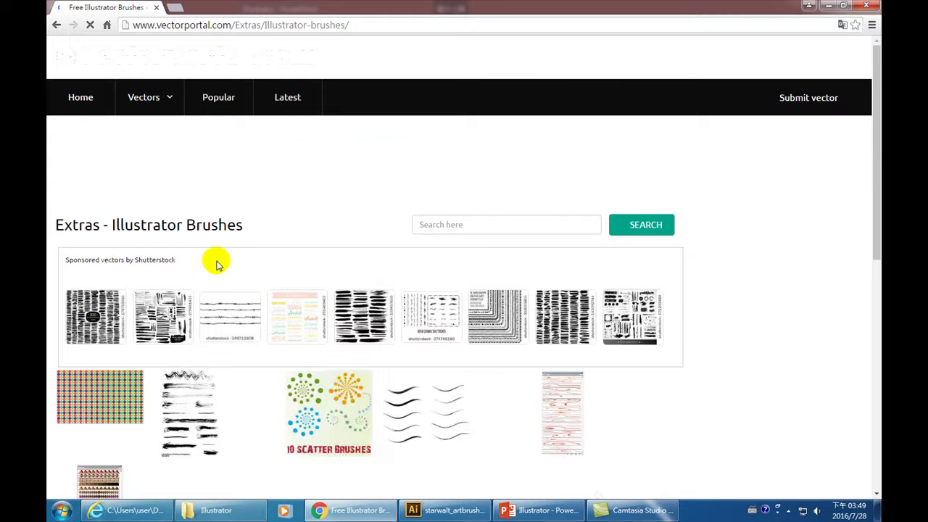
- Scroll through vectorportal.com and focus its vector search field
scroll(276, 265, "down", 3)
scroll(348, 297, "down", 1)
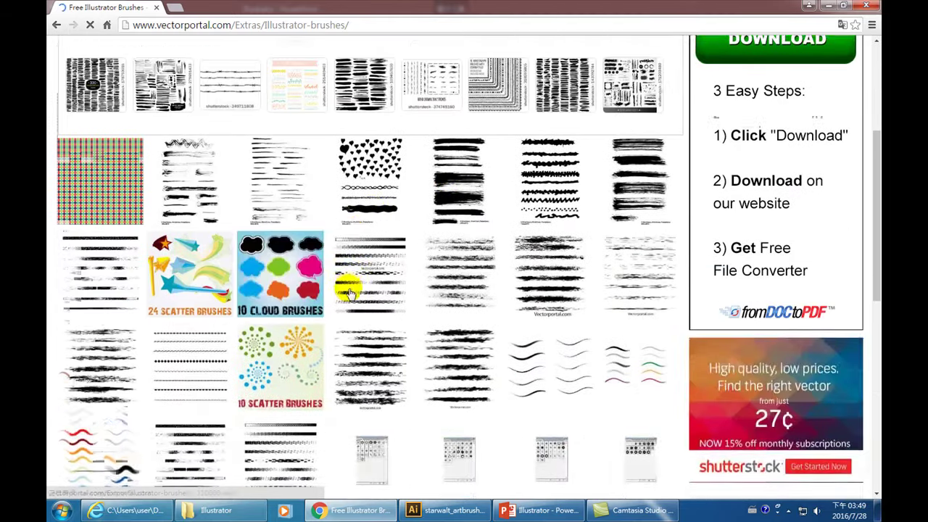
scroll(392, 261, "down", 3)
scroll(384, 232, "down", 2)
scroll(381, 239, "up", 5)
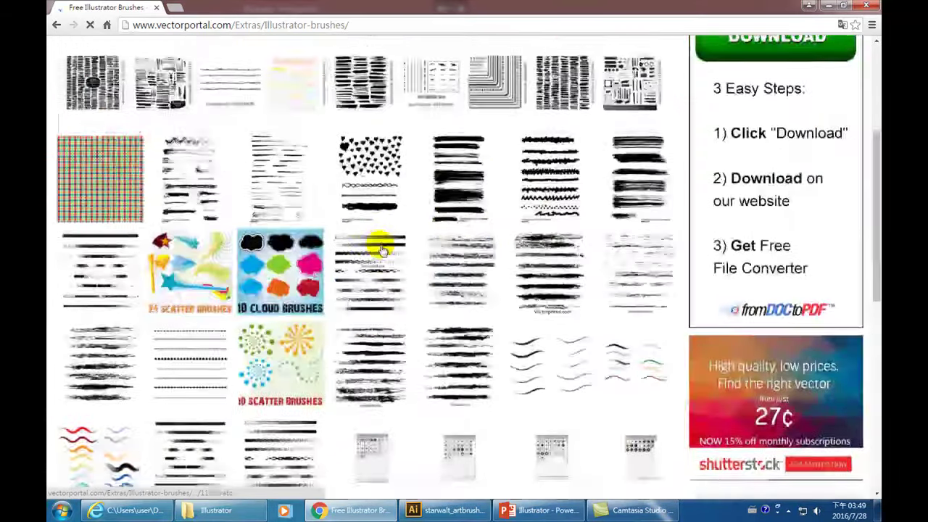
scroll(370, 232, "up", 3)
left_click(461, 224)
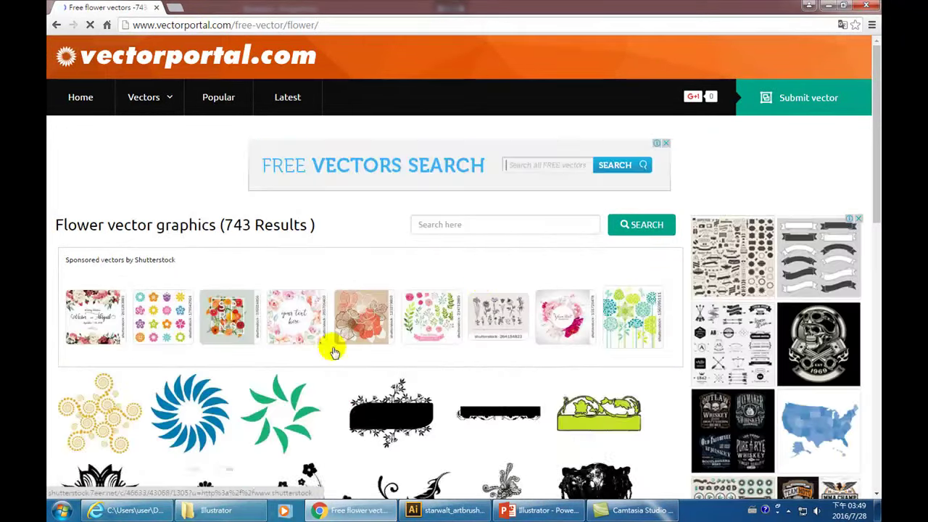
- Scroll the flower results and open the Floral Vector Design Element page
scroll(239, 354, "down", 2)
scroll(266, 352, "down", 3)
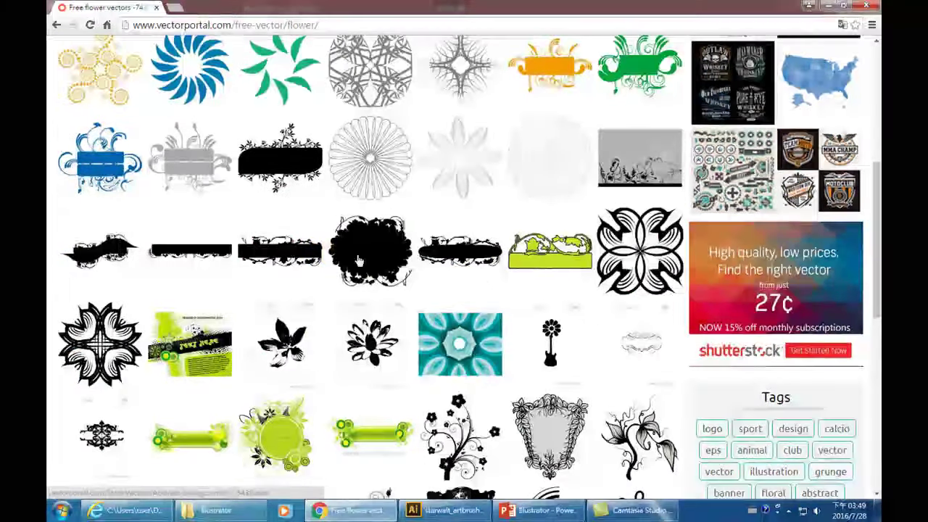
scroll(410, 296, "down", 3)
scroll(461, 256, "down", 2)
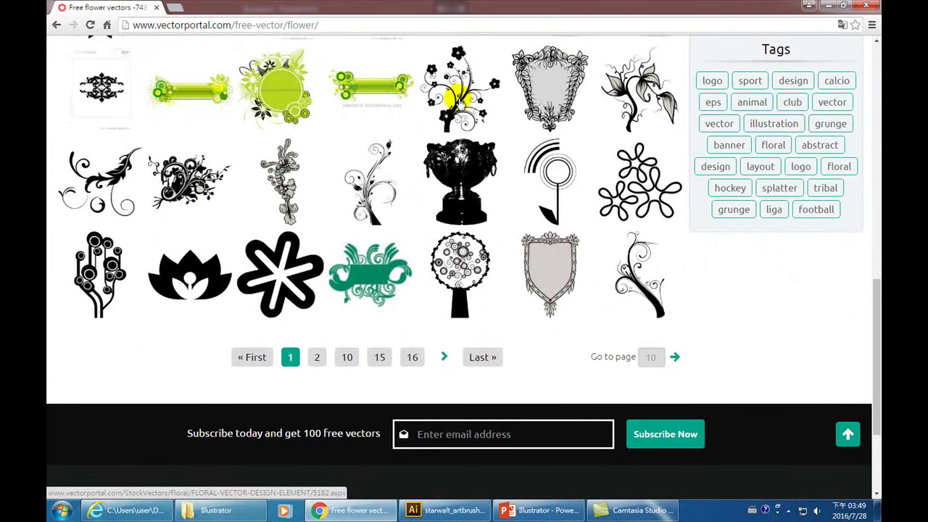
left_click(459, 103)
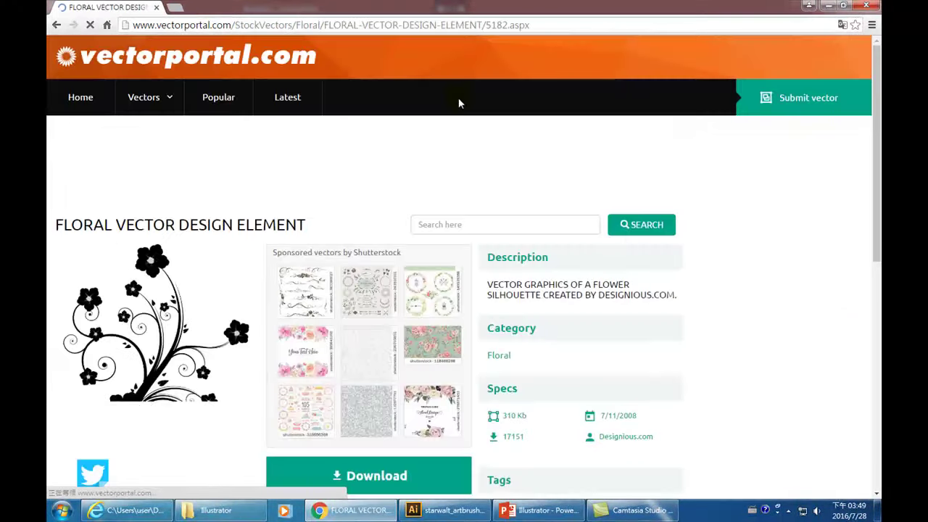
scroll(195, 363, "down", 3)
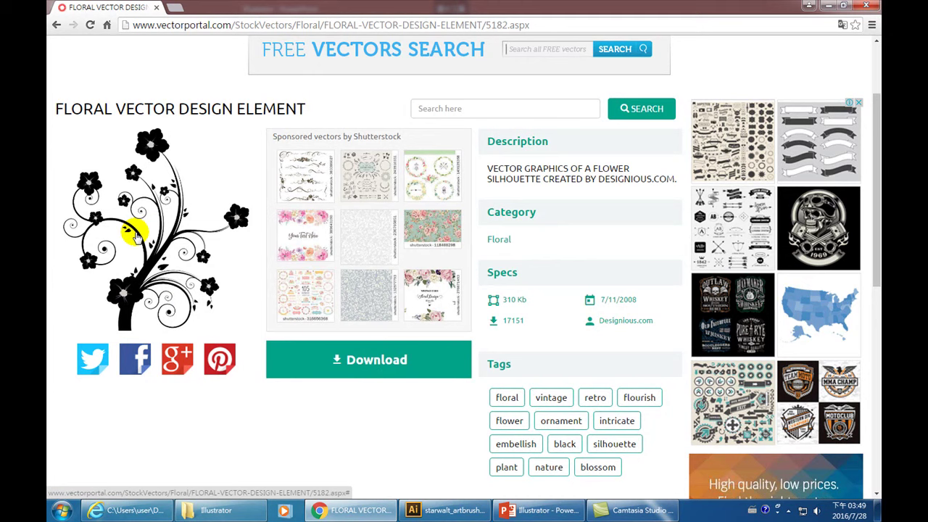
mouse_move(210, 511)
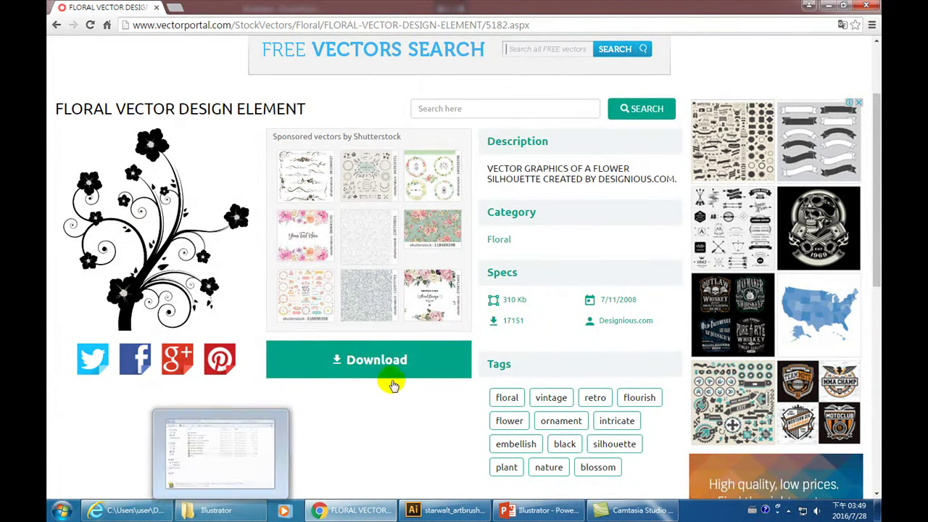
- Download s-design10vpfloral.zip and open it from the download bar
left_click(383, 361)
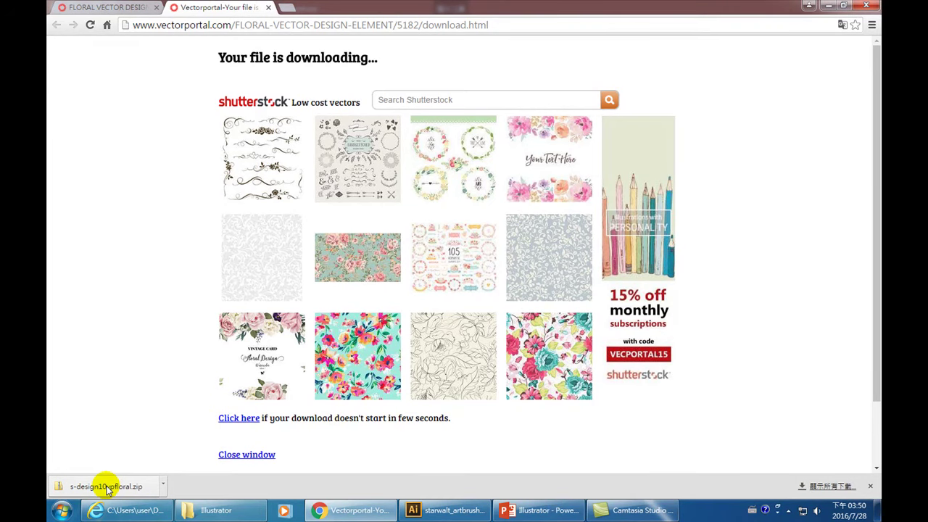
left_click(110, 487)
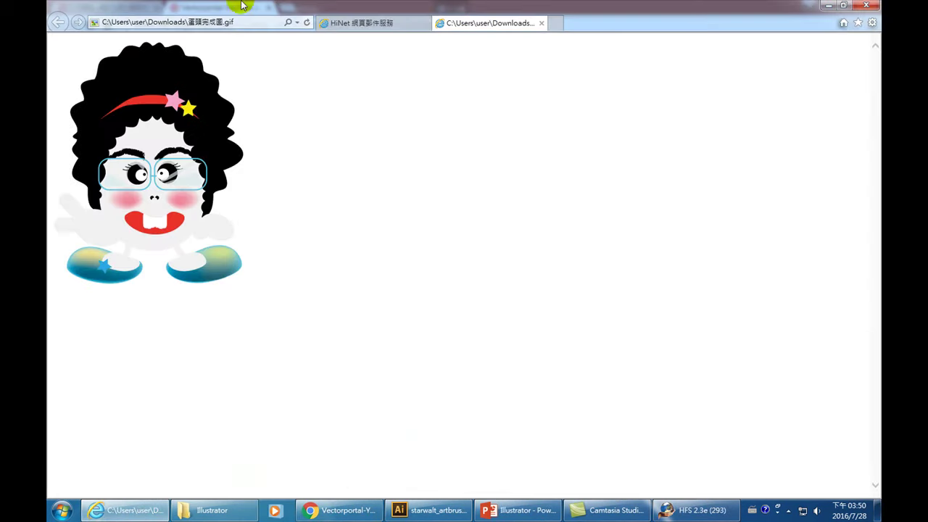
- Close the cartoon image tab and bring the Illustrator folder window forward
left_click(866, 5)
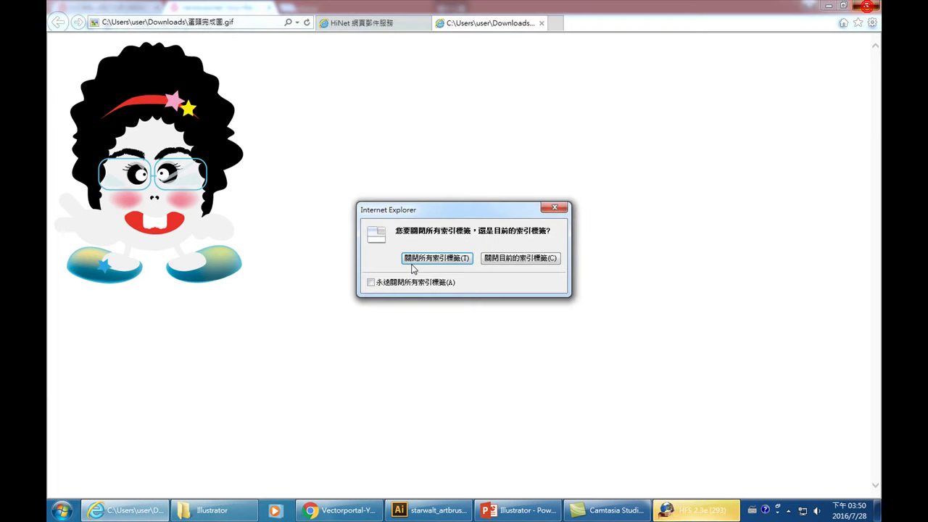
left_click(498, 267)
left_click(212, 510)
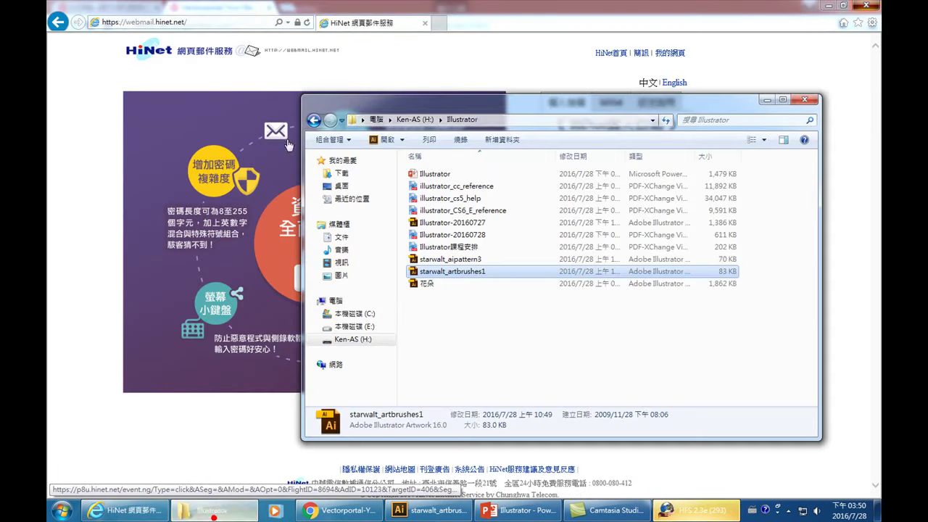
left_click(544, 119)
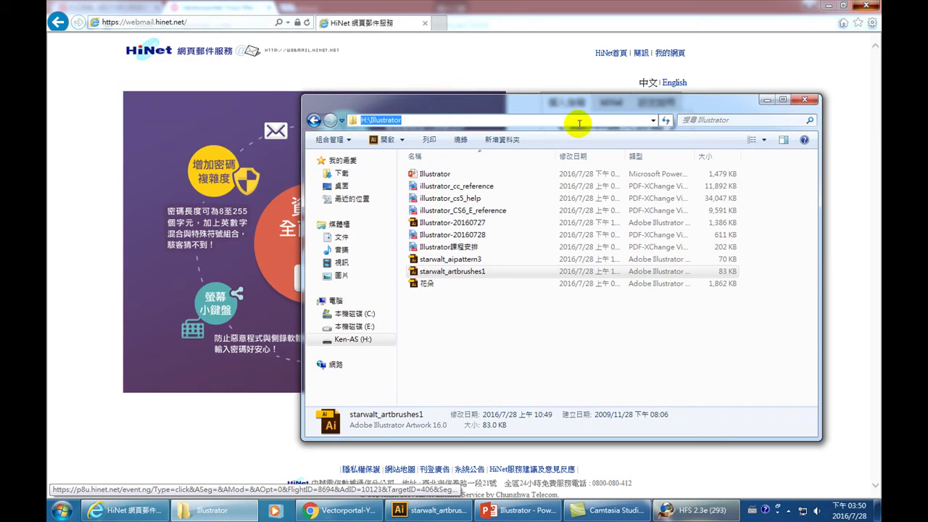
- Browse C: to Adobe Illustrator CS6 (64 Bit)\預設集\zh_TW\筆刷\Free-Floral-Vector-Brush-Pack
left_click(358, 314)
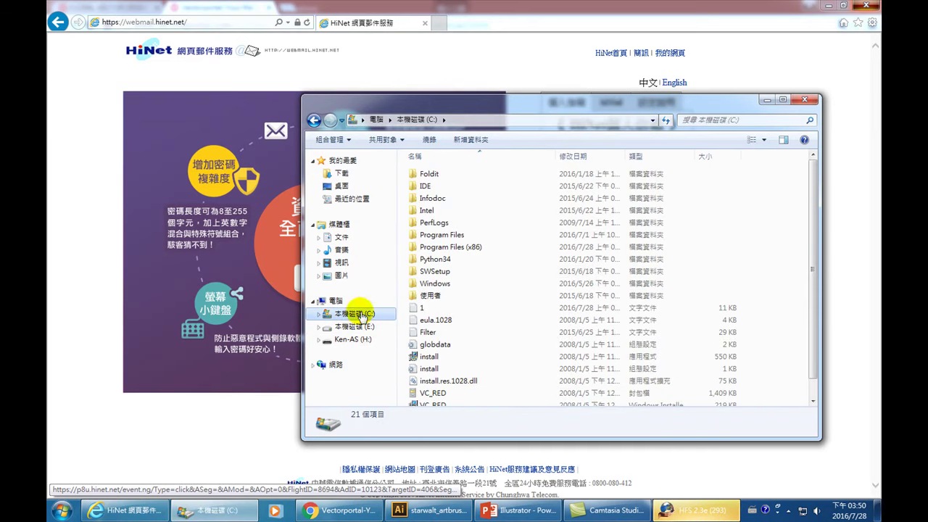
double_click(440, 235)
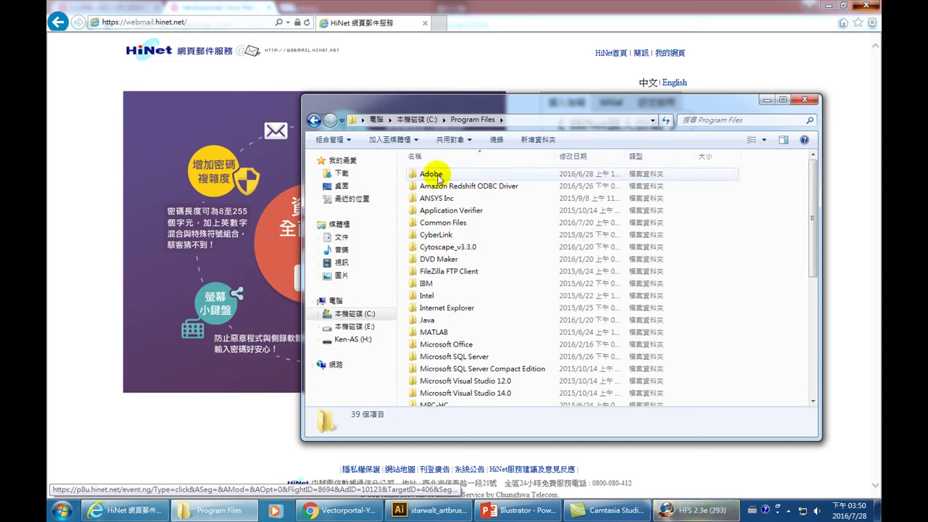
double_click(437, 178)
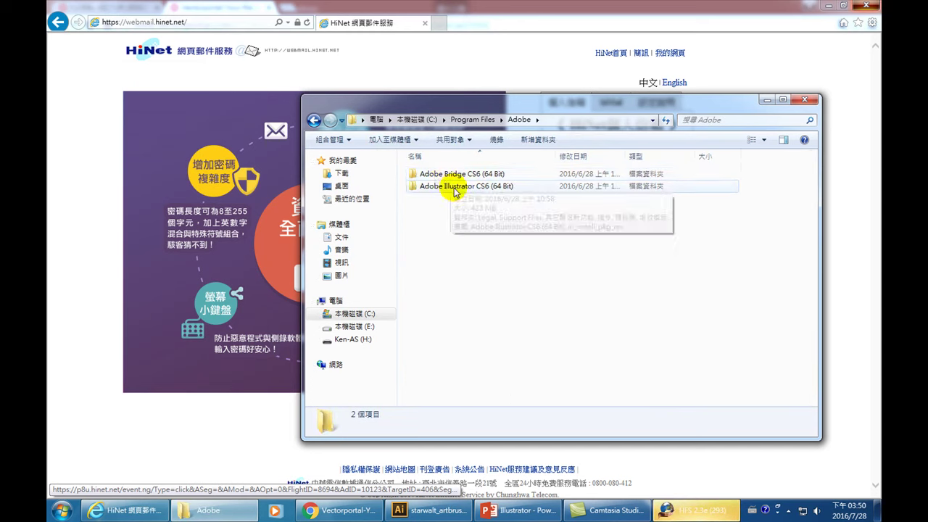
double_click(450, 186)
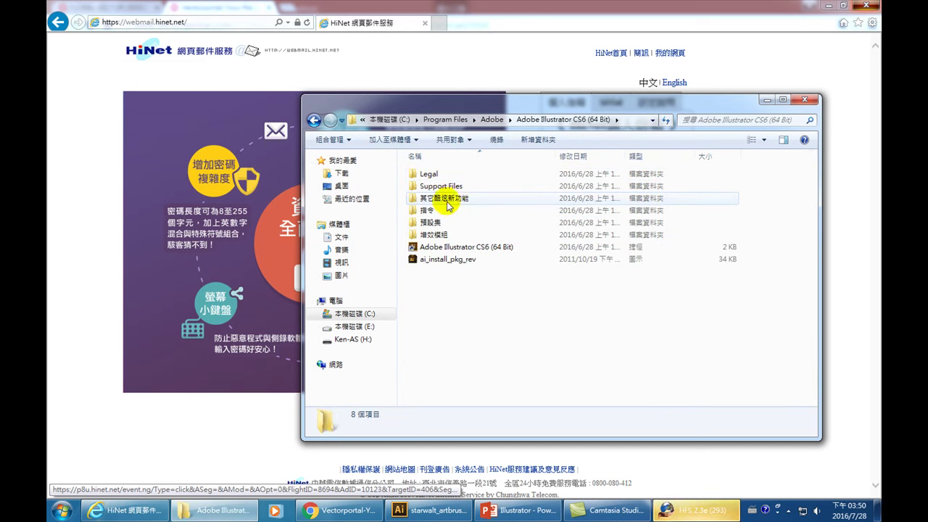
double_click(434, 223)
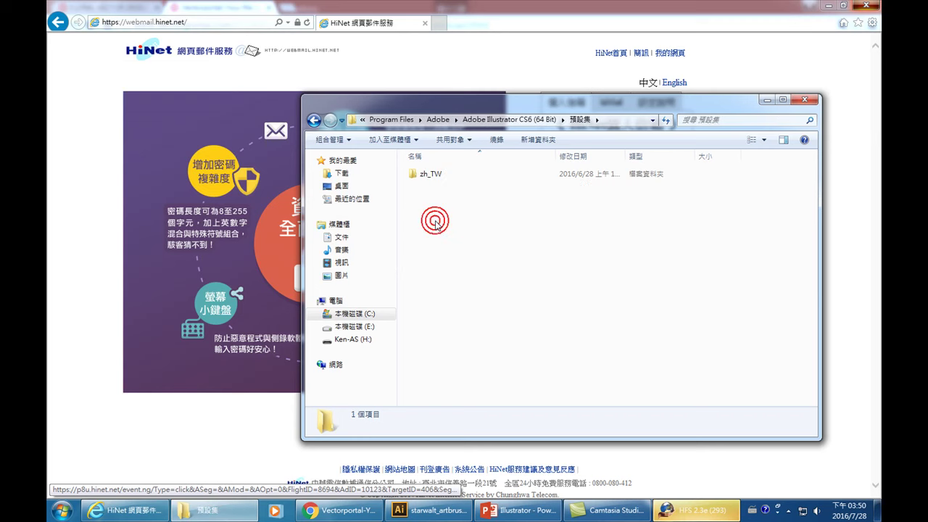
double_click(429, 181)
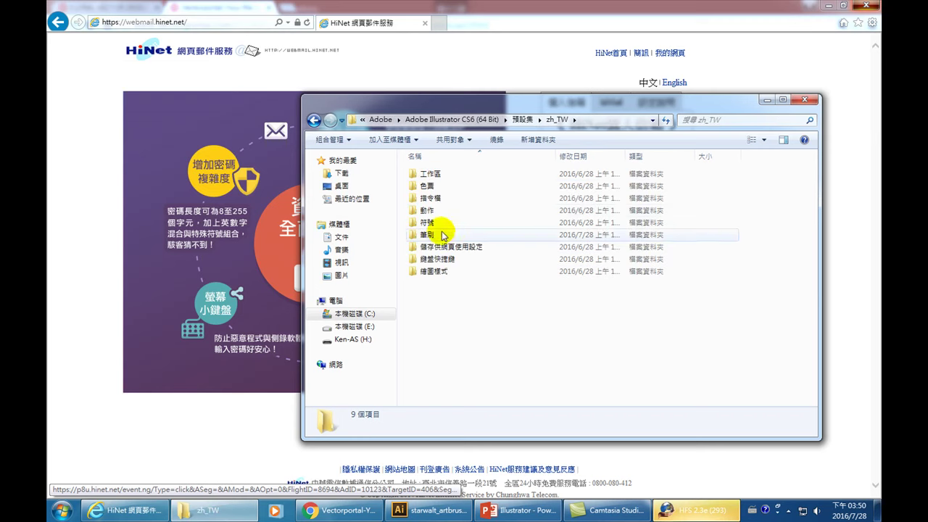
double_click(433, 236)
double_click(460, 174)
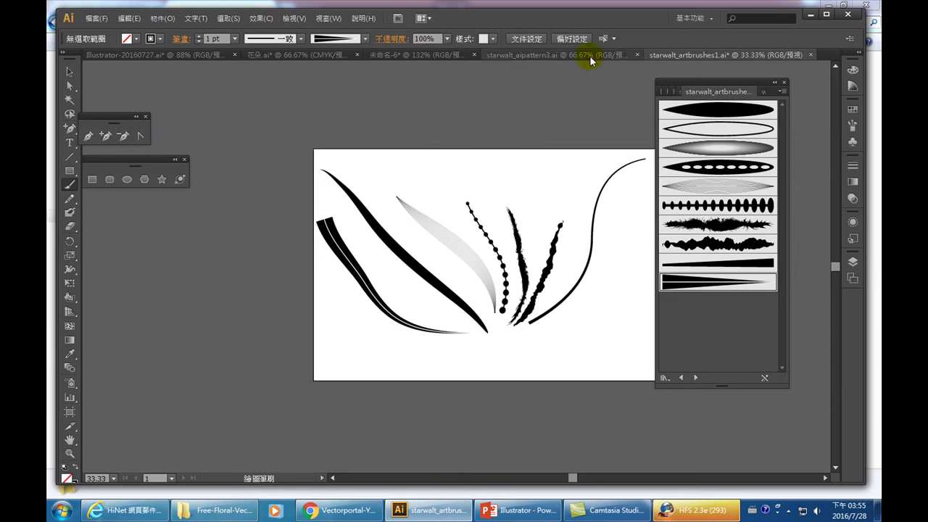
- Switch to the 未命名-6 document, select the Paintbrush, and close the art brush library
left_click(581, 54)
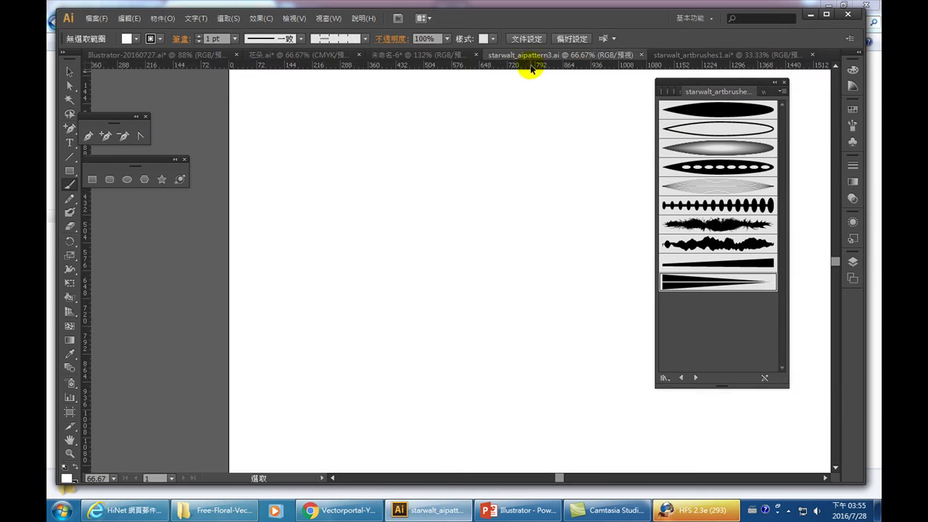
left_click(441, 55)
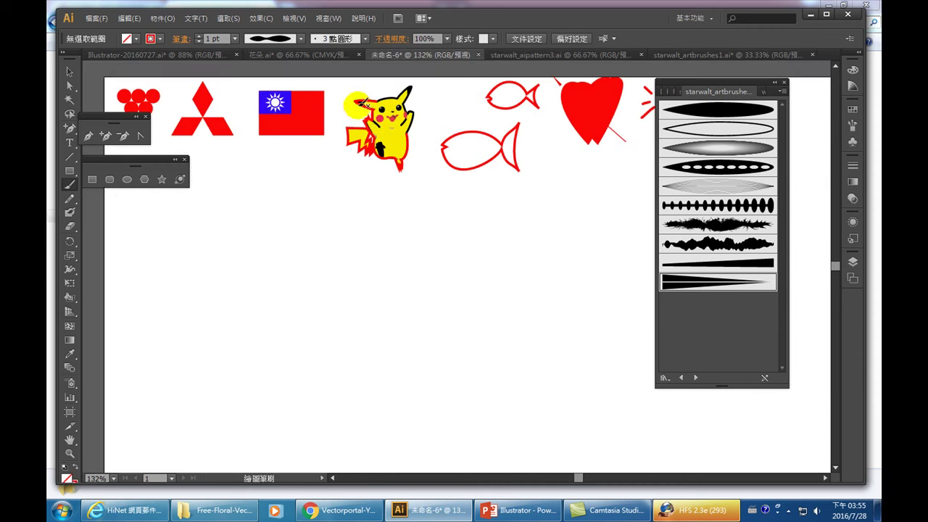
left_click(68, 185)
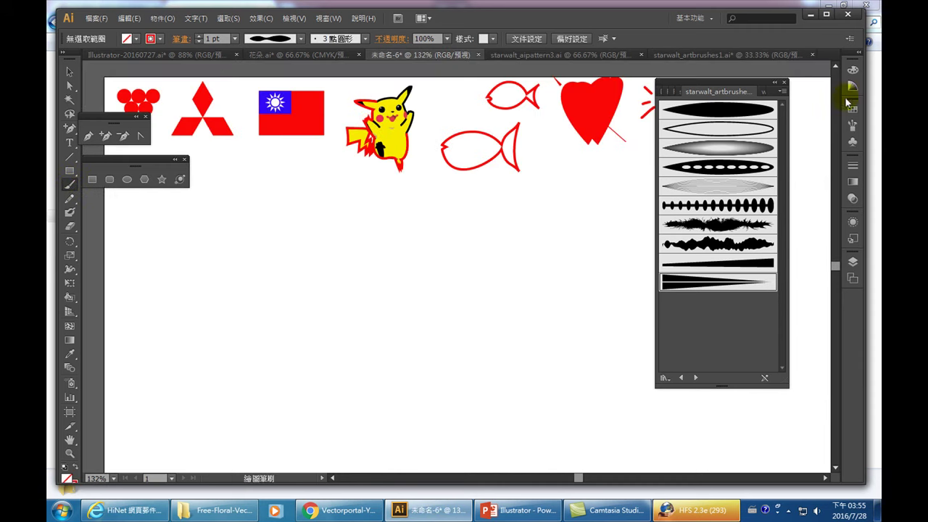
left_click(785, 84)
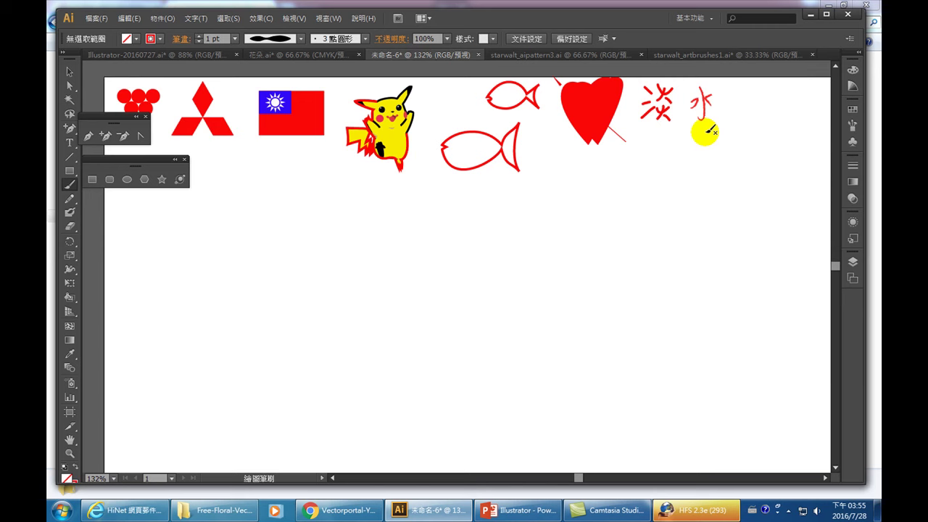
- Browse the Brush Definition list and open the brush options menu
left_click(366, 40)
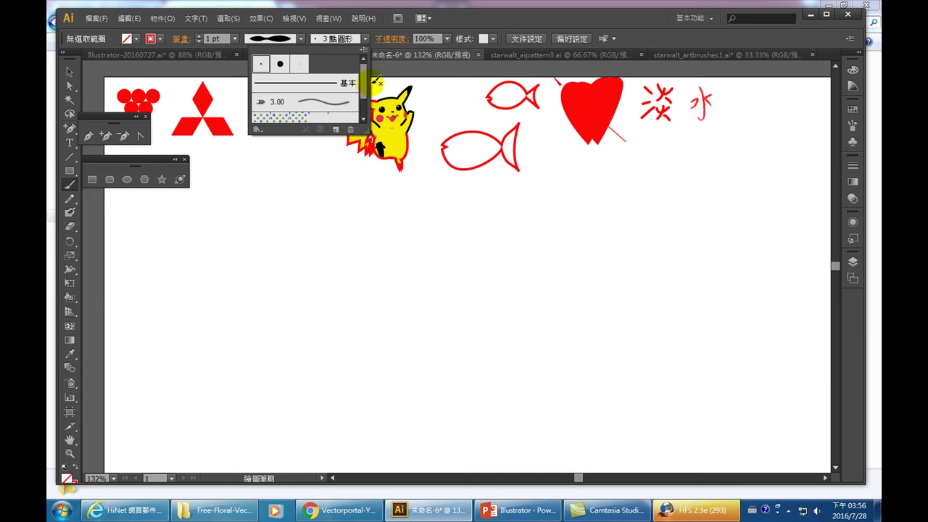
scroll(348, 102, "down", 2)
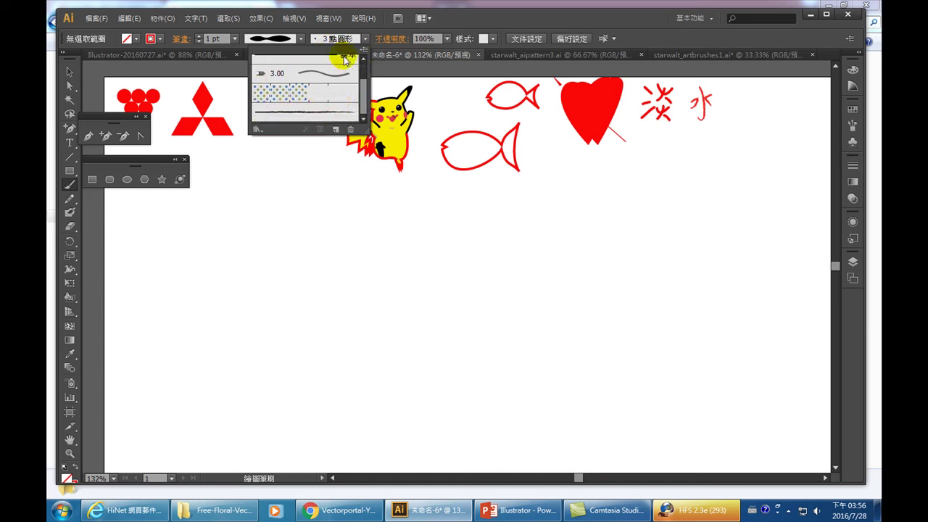
left_click_drag(365, 85, 367, 61)
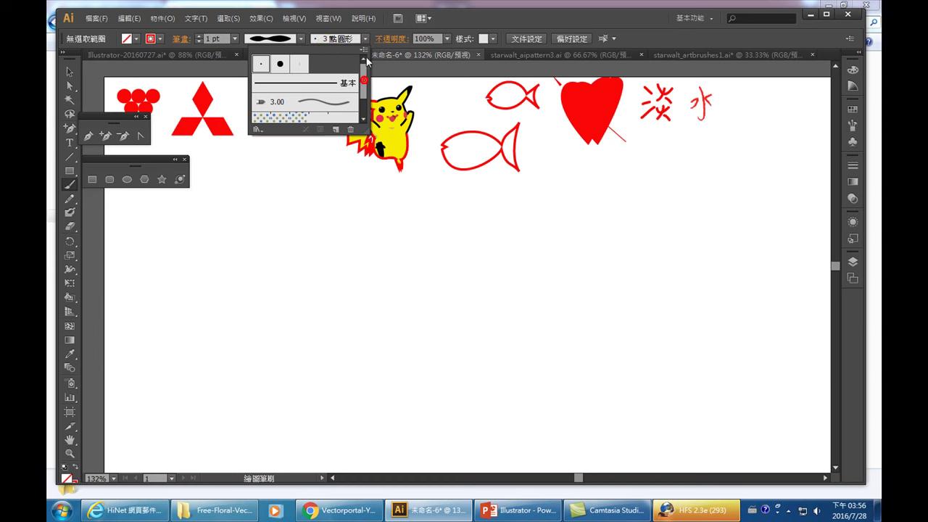
left_click(364, 51)
mouse_move(419, 258)
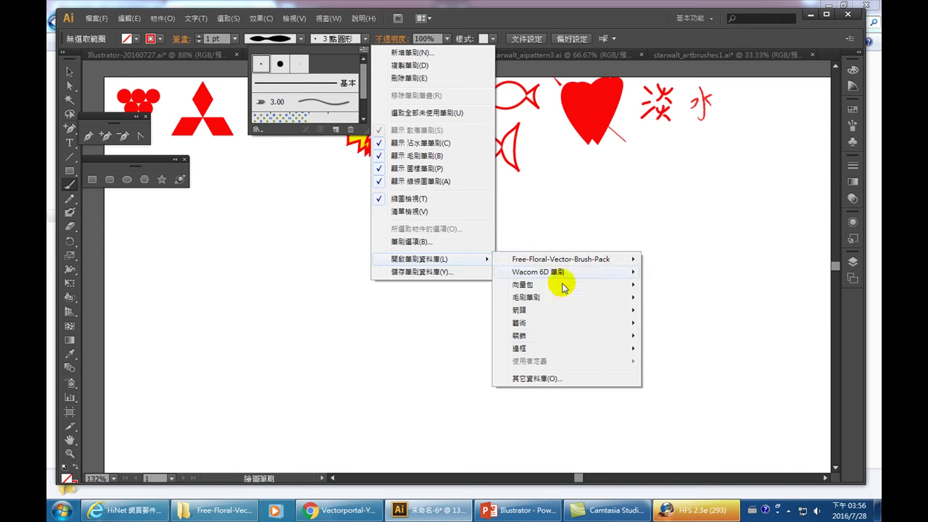
mouse_move(561, 259)
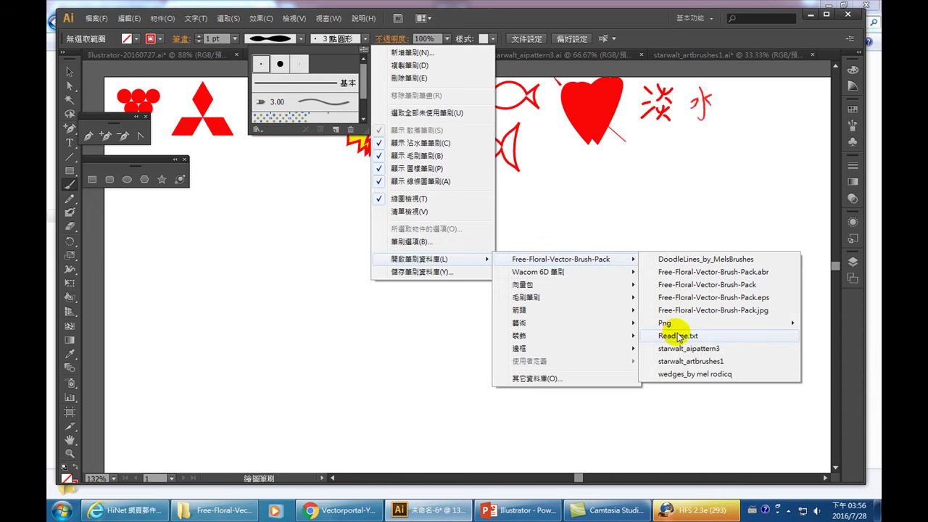
- Open the starwalt_artbrushes1 brush library and make Art Brush 5 the current brush
left_click(690, 361)
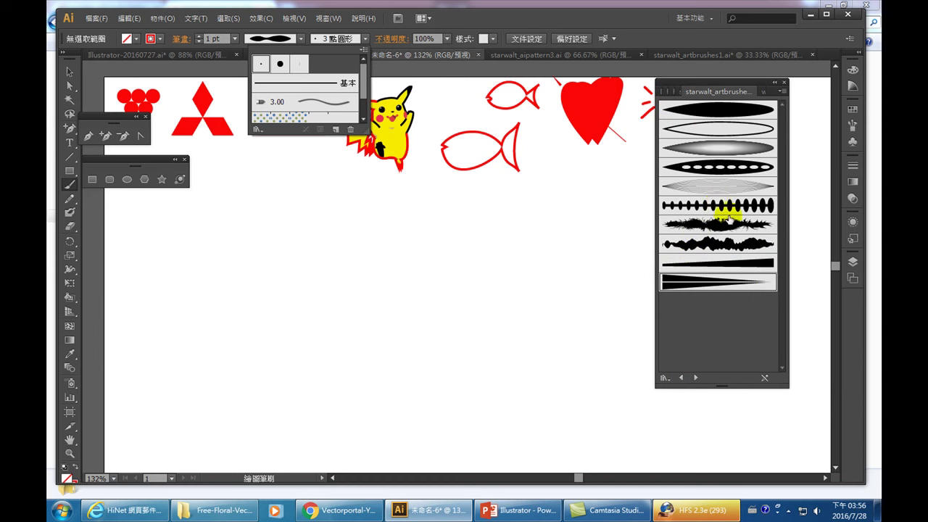
left_click(711, 186)
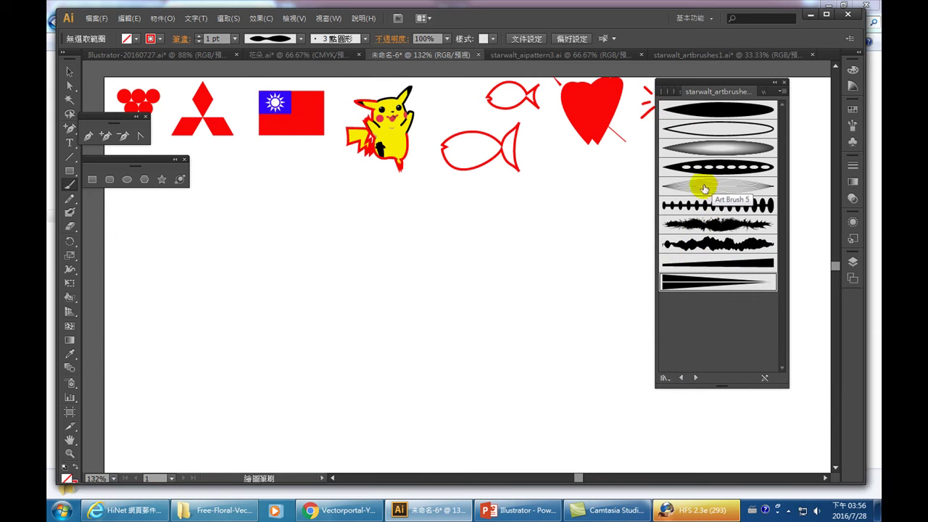
left_click(699, 187)
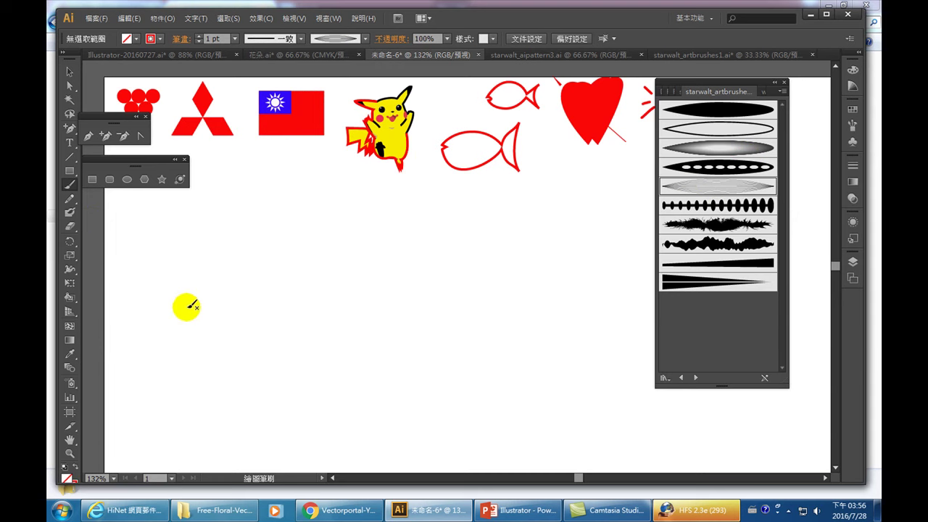
- Paint a red petal with the fifth art brush at 2 pt, undoing a 6 pt attempt
left_click(234, 39)
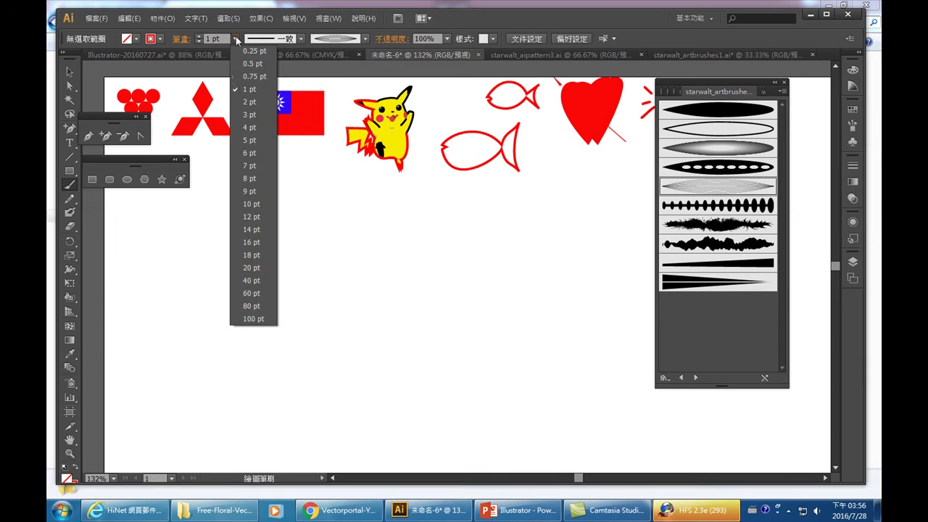
left_click(247, 154)
mouse_move(139, 244)
left_mouse_down()
mouse_move(237, 383)
mouse_move(256, 438)
left_mouse_up()
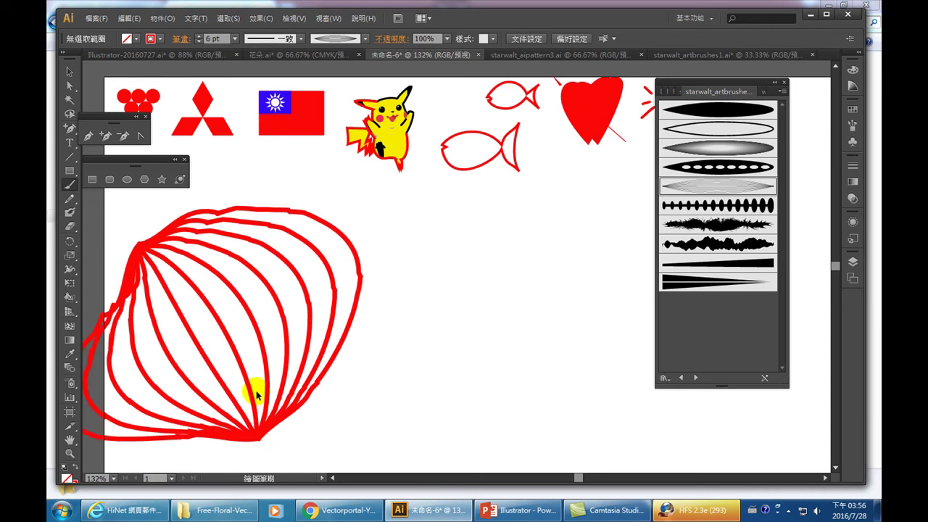
key("ctrl+z")
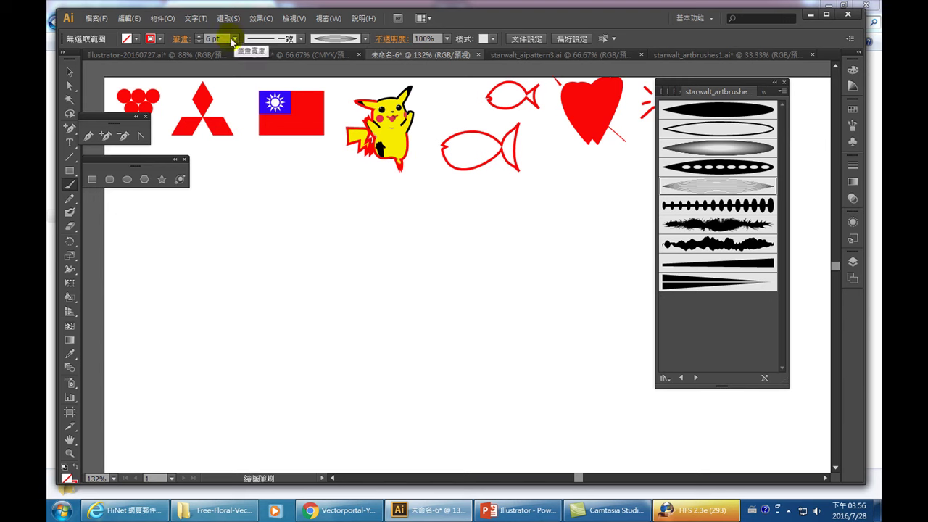
left_click(233, 39)
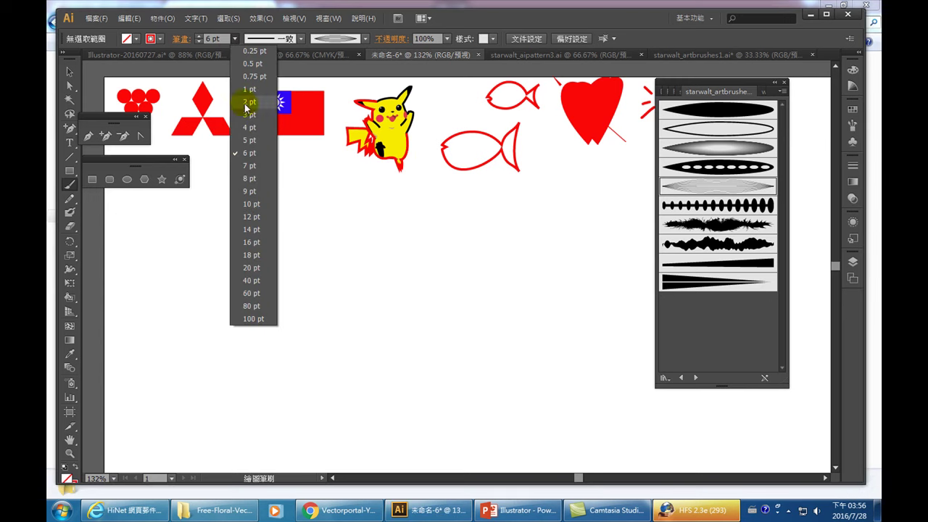
left_click(247, 102)
left_click_drag(193, 259, 320, 408)
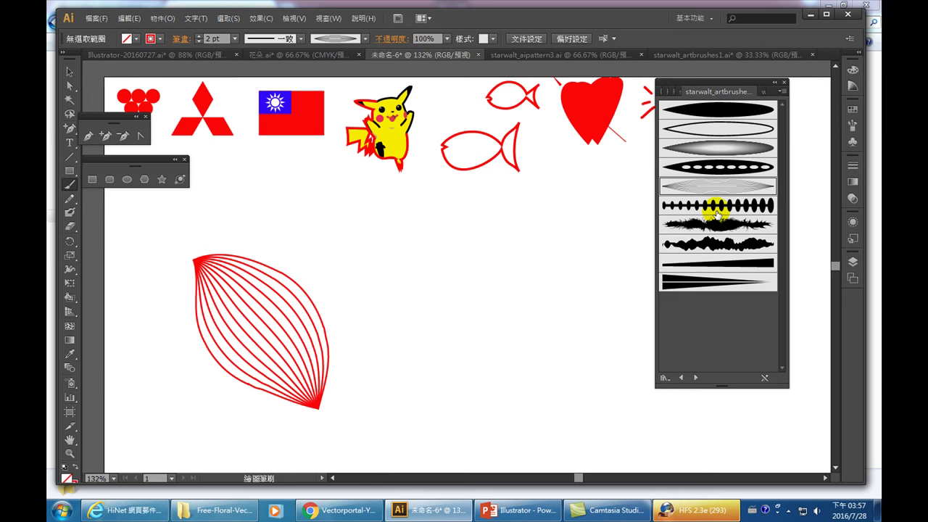
- Make the spiky splatter art brush current with a 1 pt stroke weight
left_click(716, 223)
left_click(234, 38)
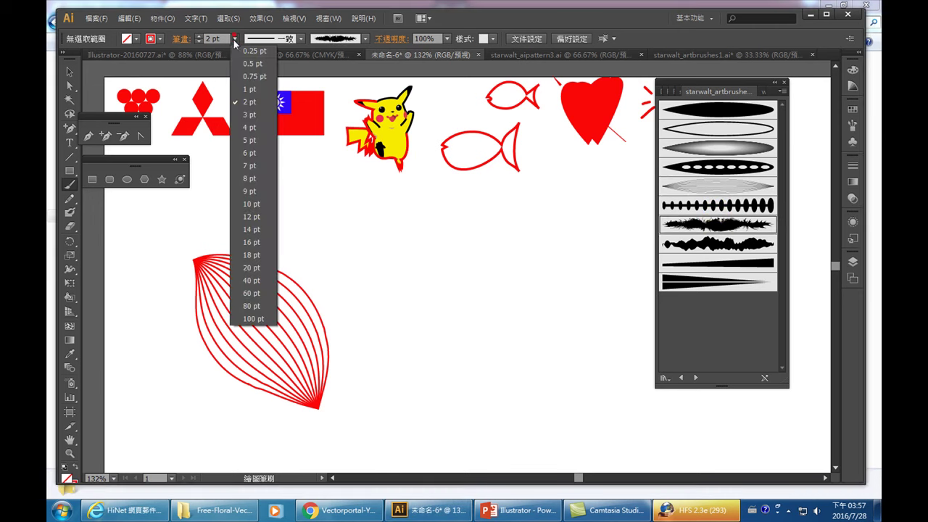
left_click(250, 89)
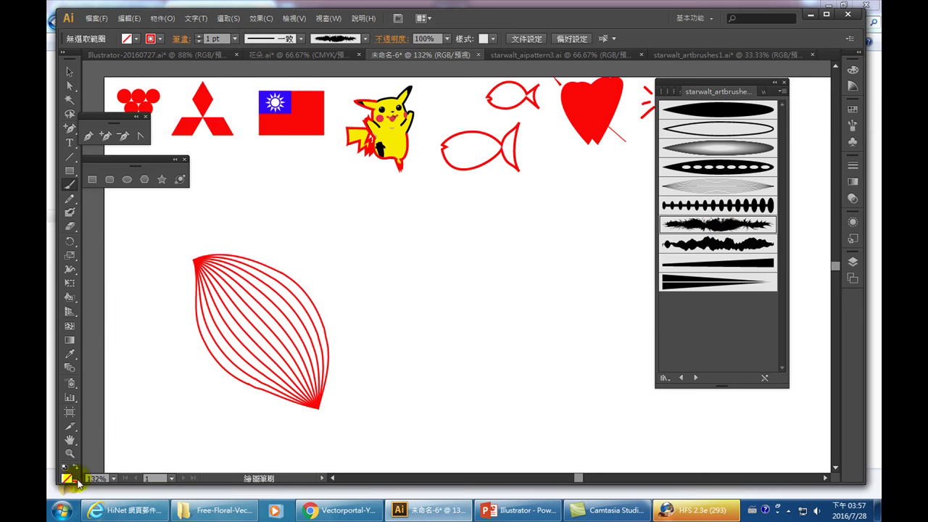
- Set the stroke colour to blue and paint a bristly stroke beside the petal
left_click(826, 14)
double_click(63, 477)
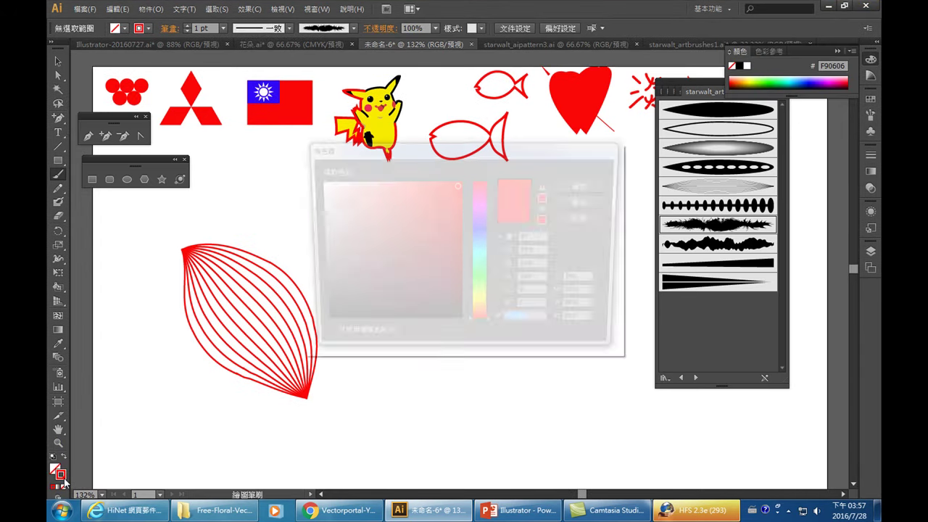
left_click(482, 226)
left_click(587, 185)
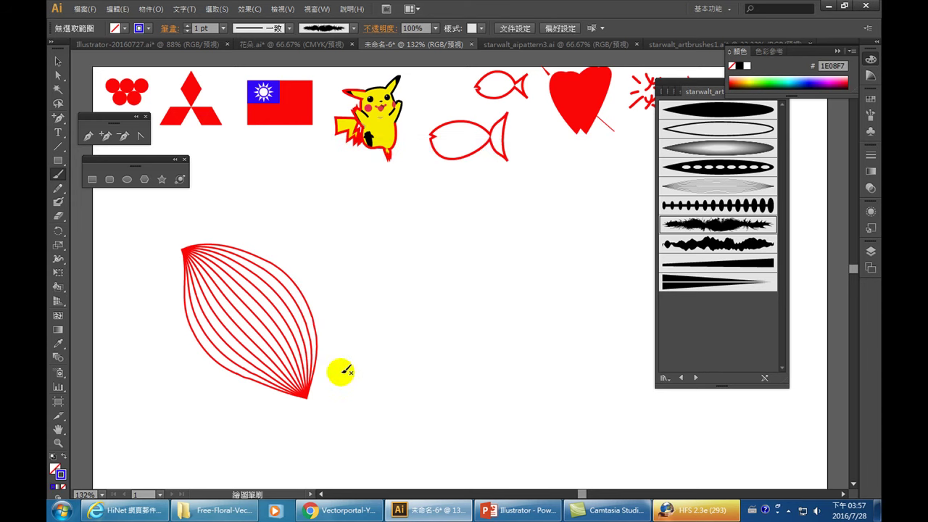
mouse_move(310, 396)
left_mouse_down()
mouse_move(314, 208)
mouse_move(287, 200)
left_mouse_up()
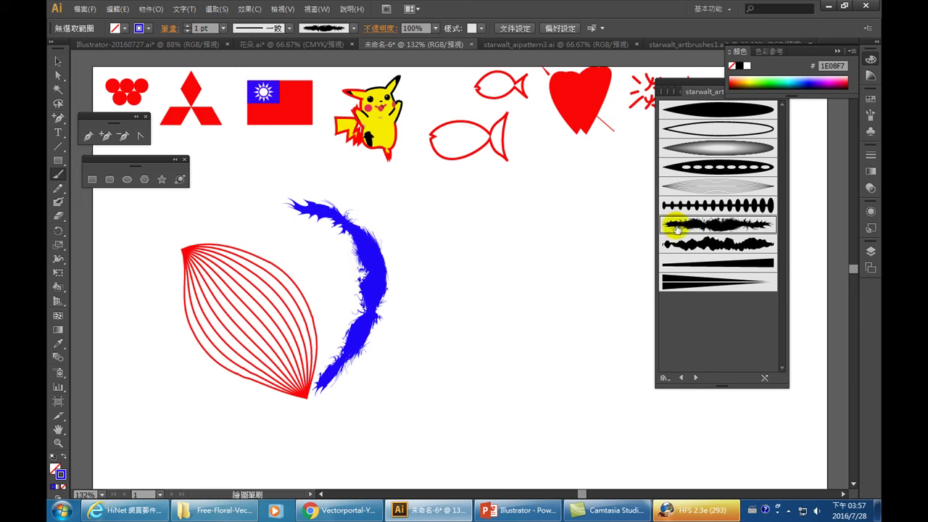
- Paint magenta wavy and tapered art-brush strokes, then select the new strokes
left_click(712, 244)
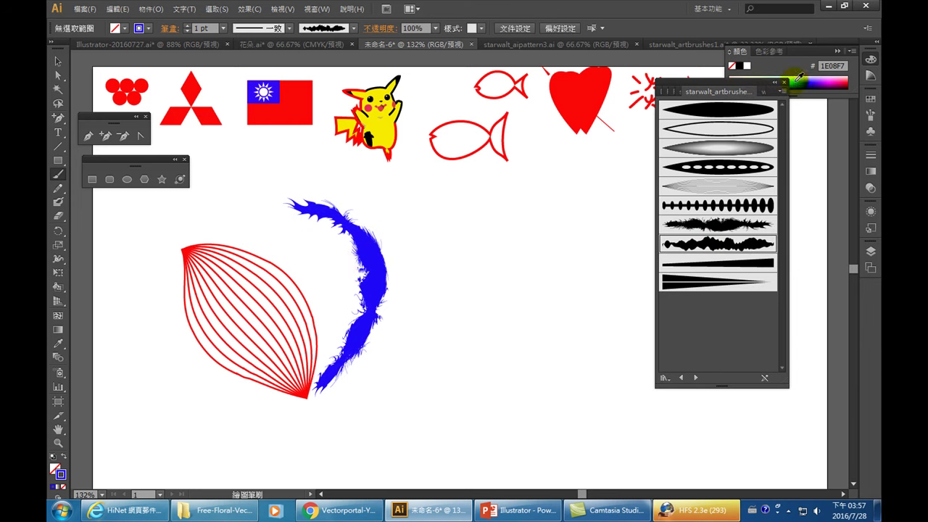
left_click(832, 80)
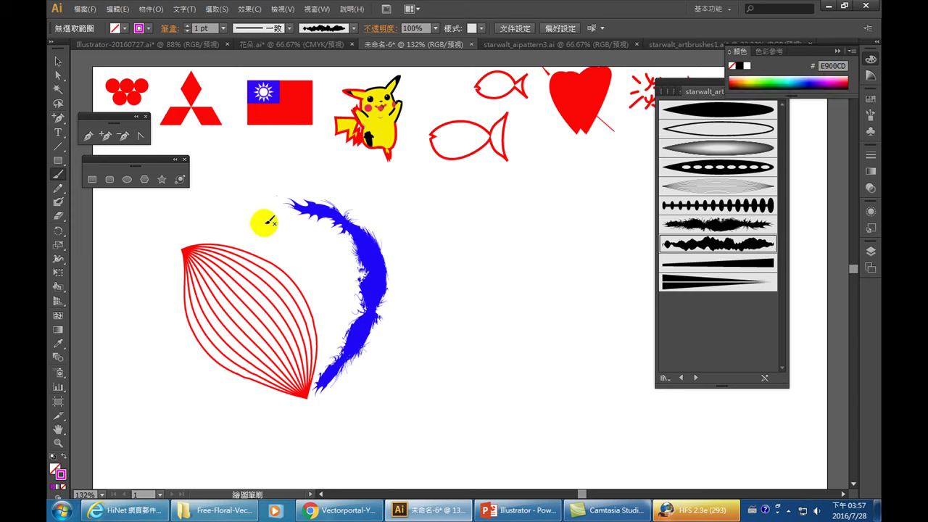
mouse_move(214, 183)
left_mouse_down()
mouse_move(268, 233)
mouse_move(333, 331)
left_mouse_up()
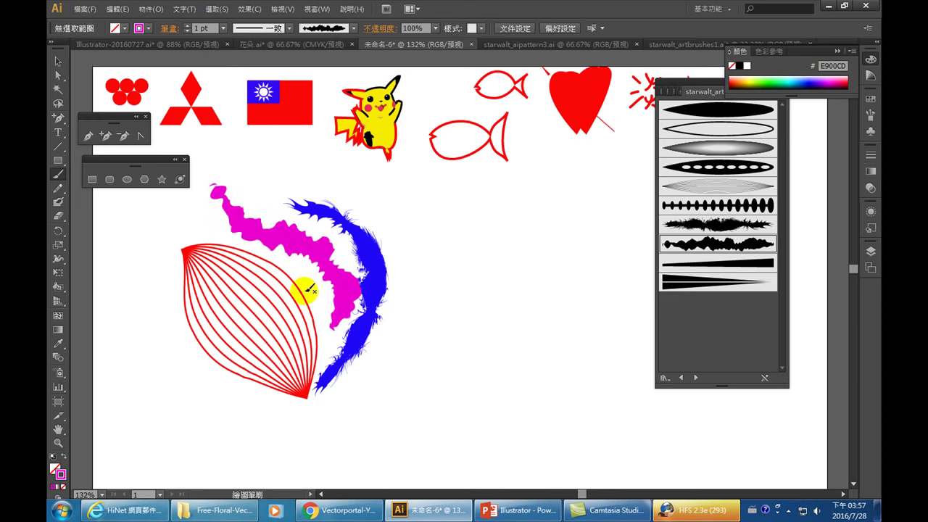
left_click(708, 280)
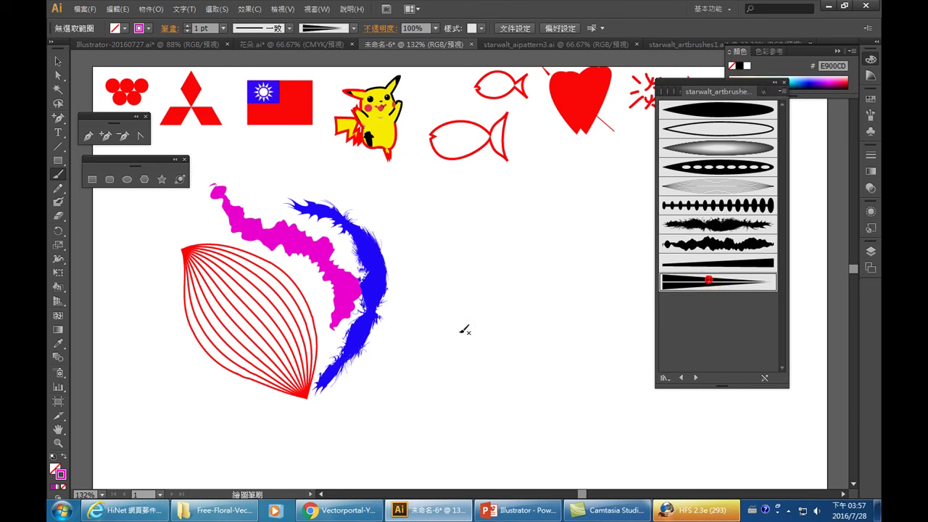
mouse_move(352, 399)
left_mouse_down()
mouse_move(433, 288)
mouse_move(438, 242)
left_mouse_up()
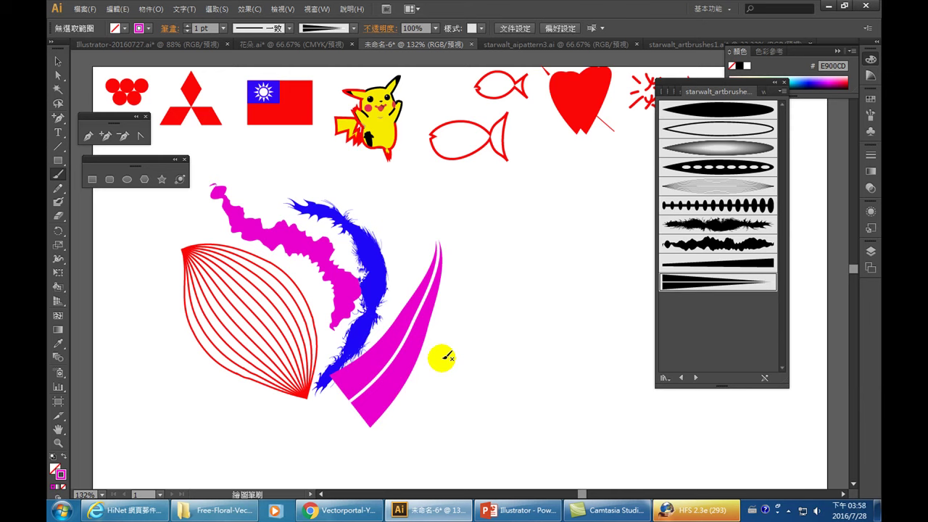
key("v")
mouse_move(443, 401)
left_mouse_down()
mouse_move(240, 307)
mouse_move(279, 312)
left_mouse_up()
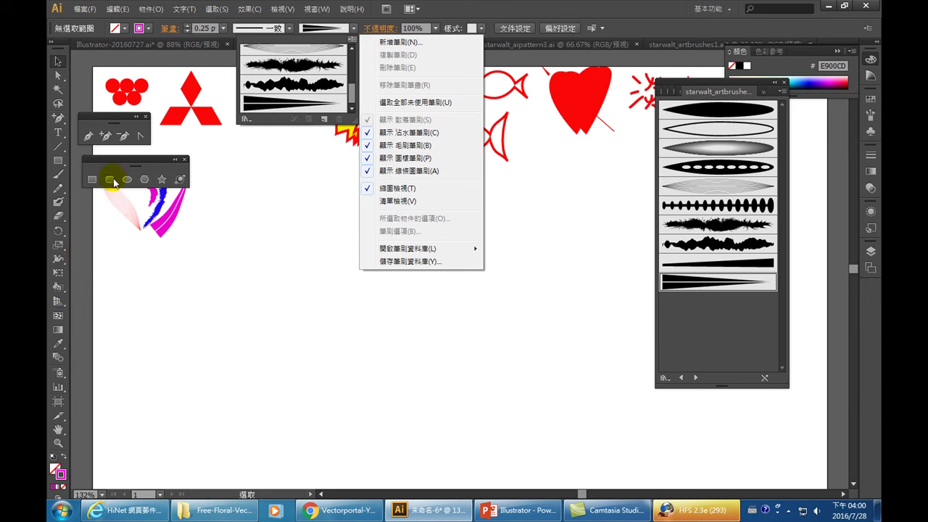
- Draw a tall ellipse of about 156 × 242 px below the flag and Pikachu
left_click(112, 183)
left_click_drag(252, 257, 356, 395)
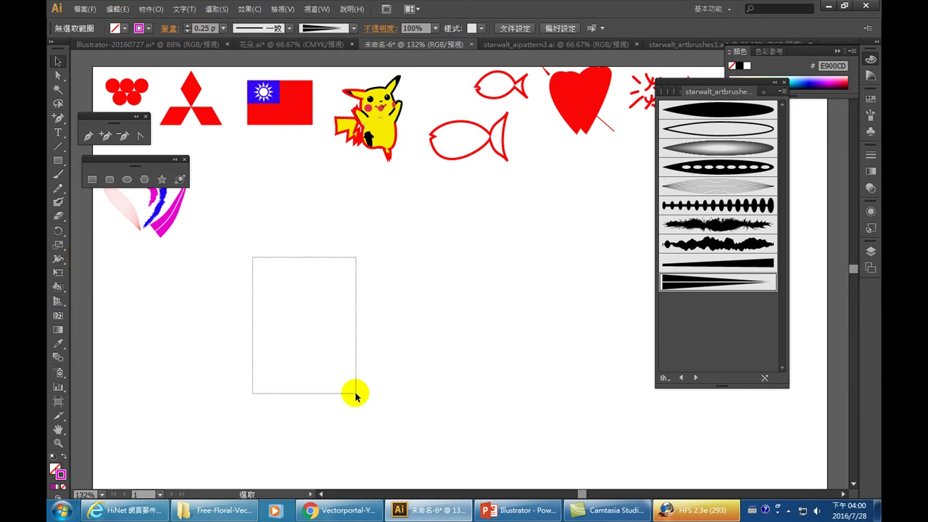
left_click(127, 179)
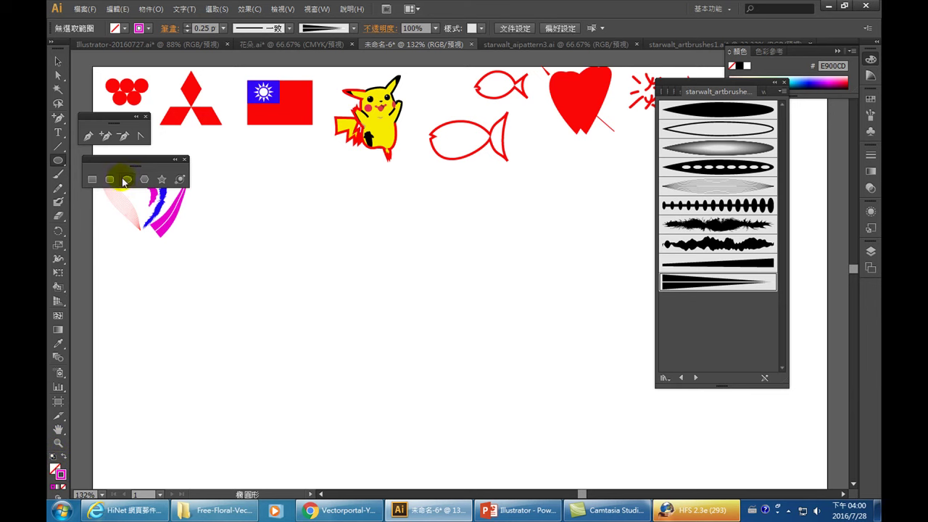
mouse_move(258, 236)
left_mouse_down()
mouse_move(400, 414)
mouse_move(361, 412)
left_mouse_up()
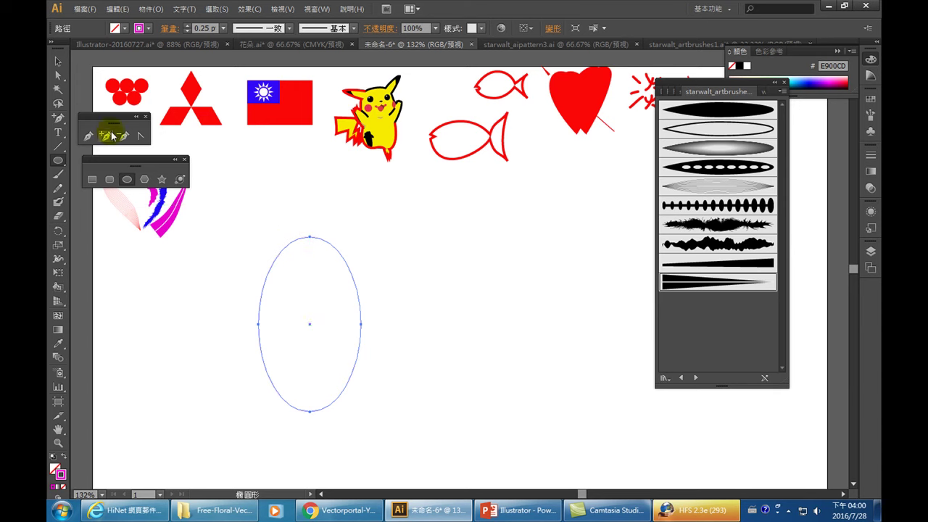
- Sharpen the ellipse's top anchor and drag its anchors into a pointed teardrop
left_click(142, 137)
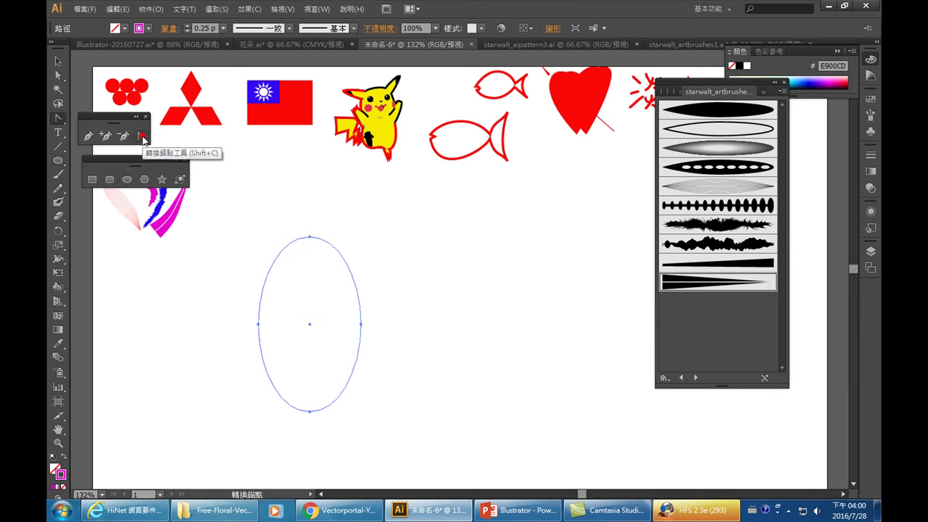
left_click(310, 237)
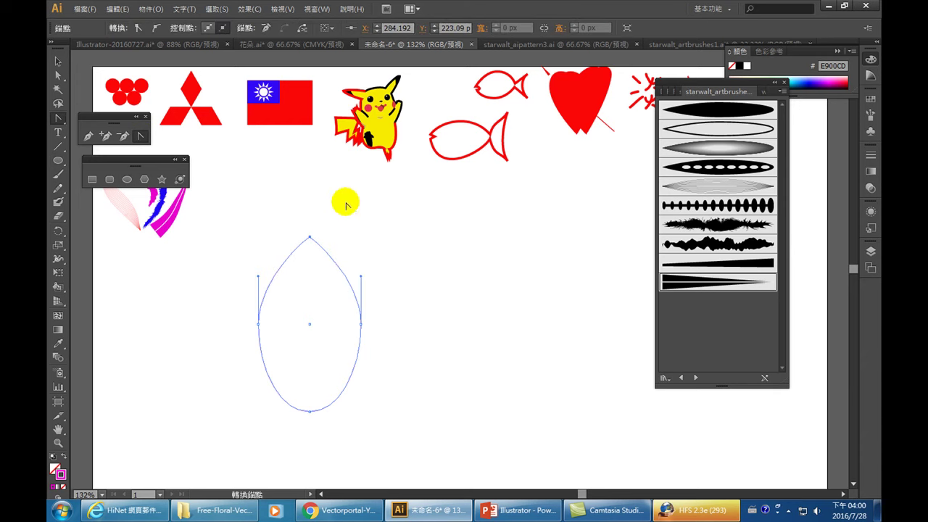
left_click(58, 75)
left_click_drag(310, 237, 321, 194)
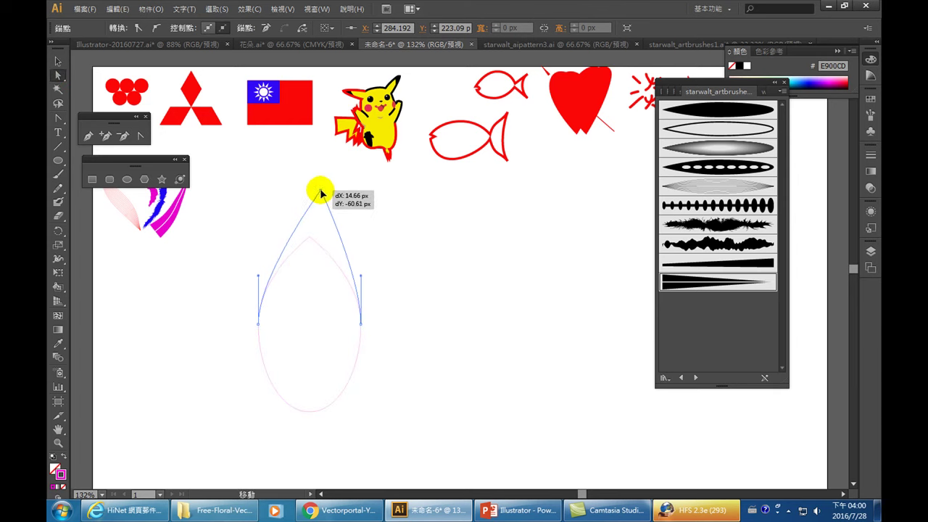
left_click_drag(321, 195, 309, 201)
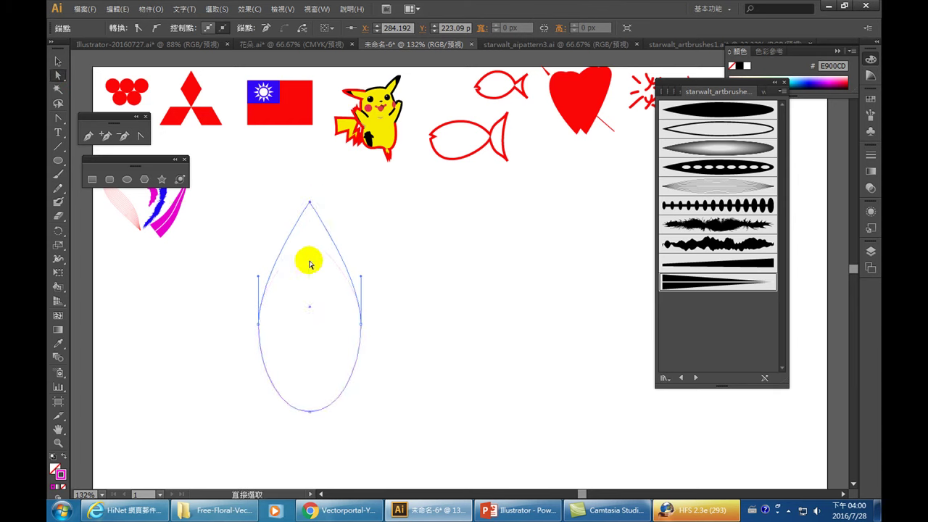
left_click(309, 411)
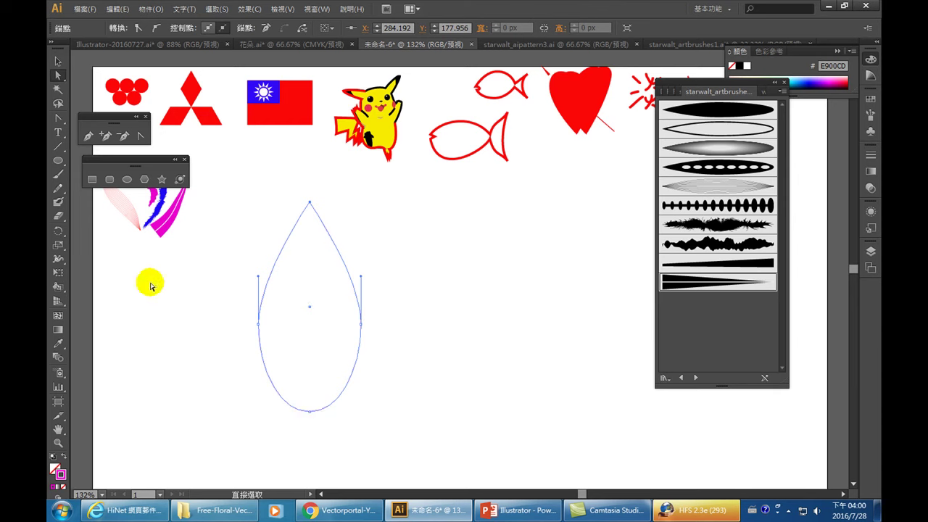
left_click_drag(259, 324, 253, 357)
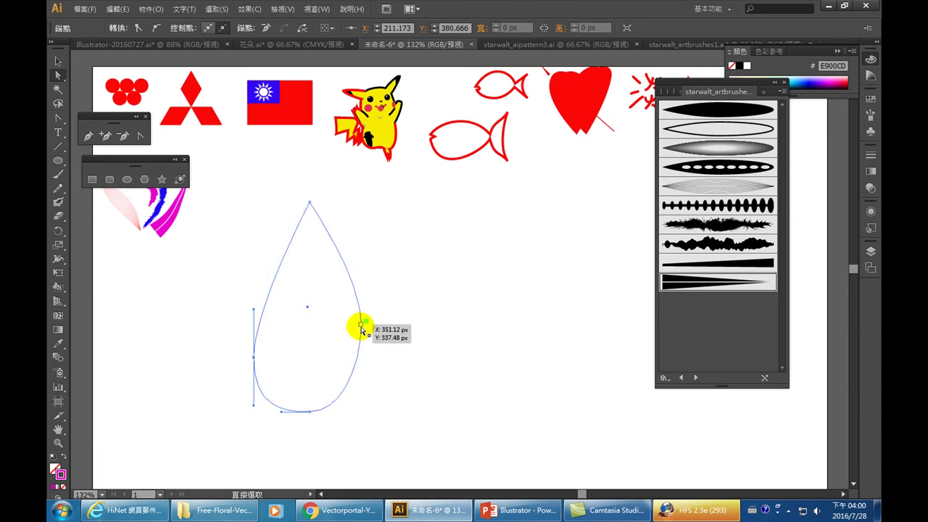
left_click_drag(361, 327, 354, 354)
left_click_drag(310, 416, 307, 409)
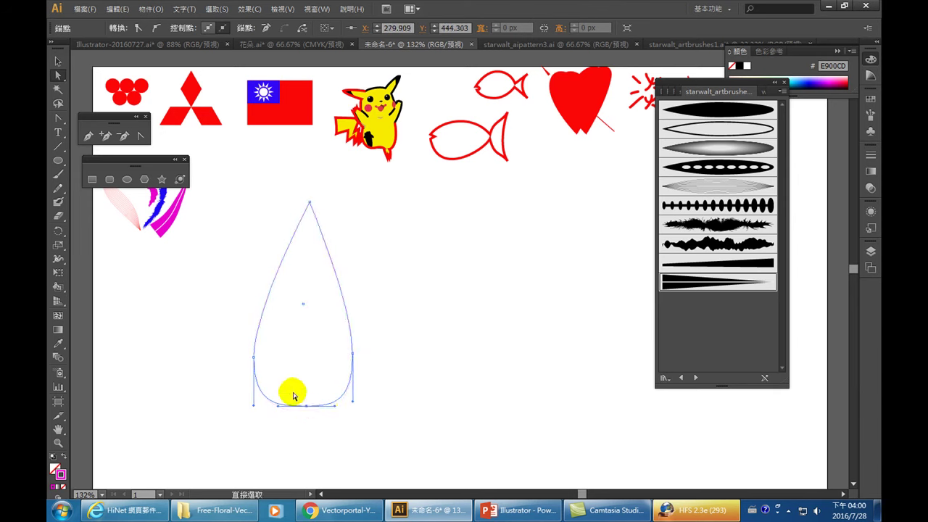
- Convert the teardrop's bottom anchor to a corner and raise it into a notch
left_click(140, 136)
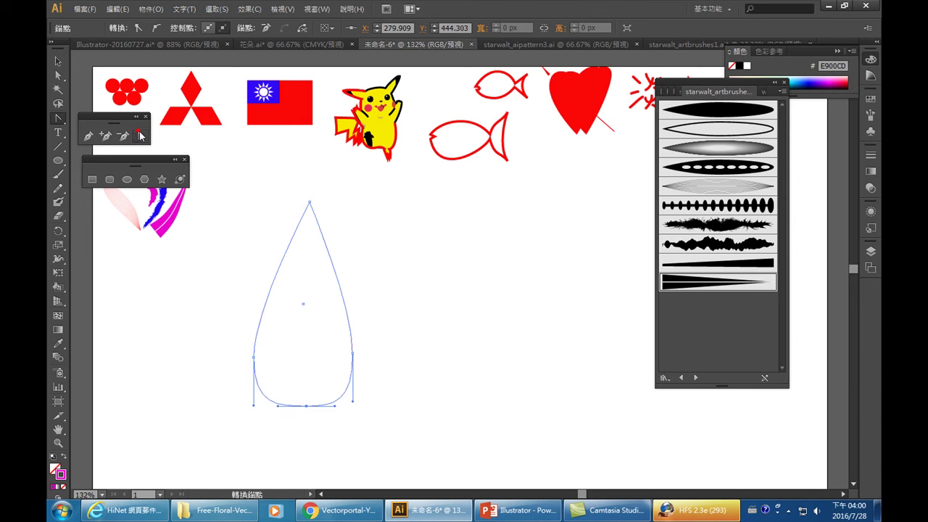
left_click(305, 404)
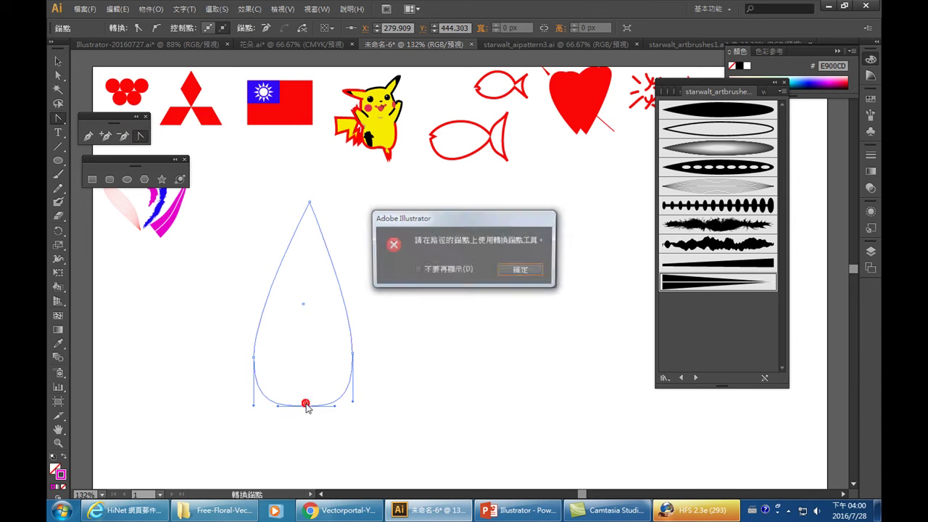
left_click(521, 268)
left_click(305, 405)
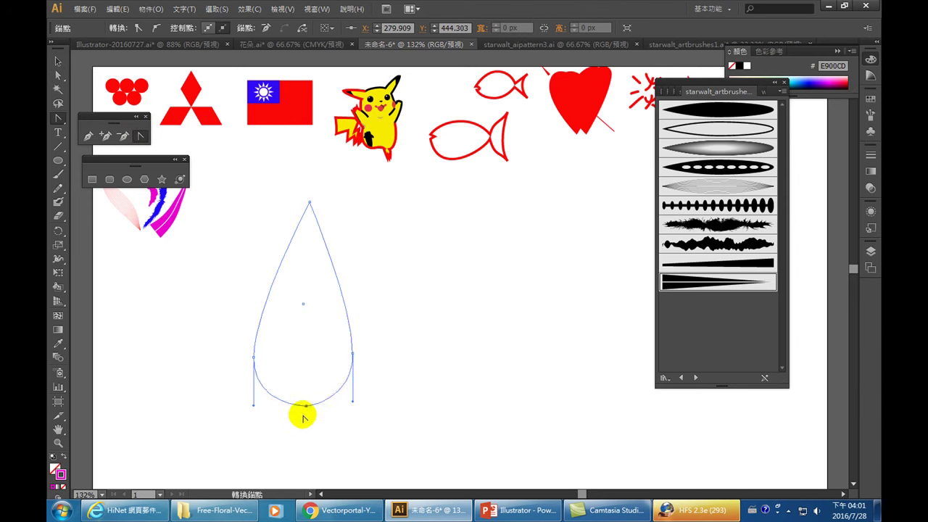
left_click(58, 75)
left_click(306, 405)
left_click_drag(307, 406, 303, 386)
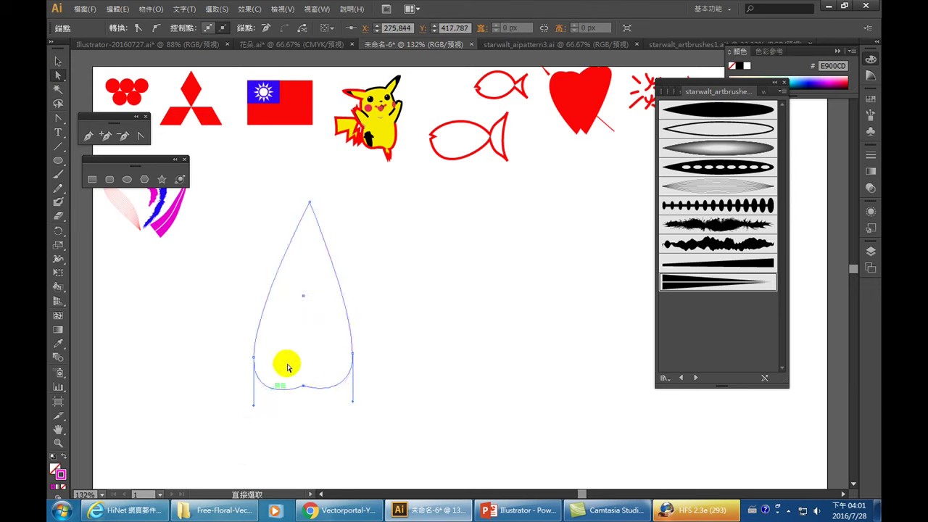
- Fill the notched teardrop with medium green 168216 and select the leaf
double_click(53, 468)
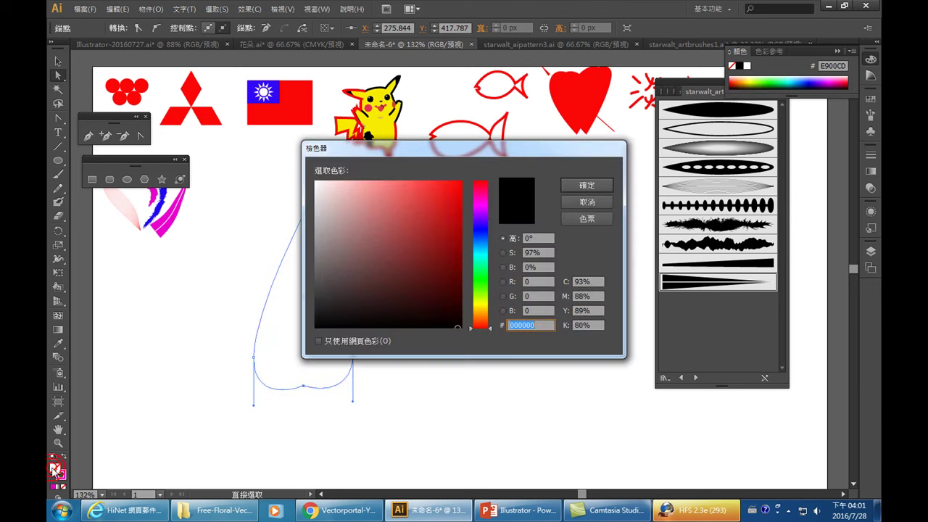
left_click(482, 281)
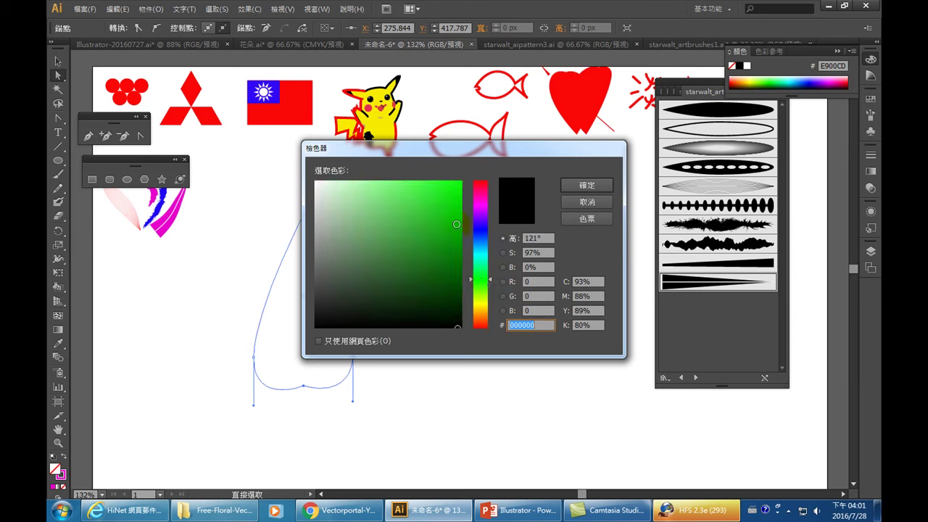
left_click(437, 251)
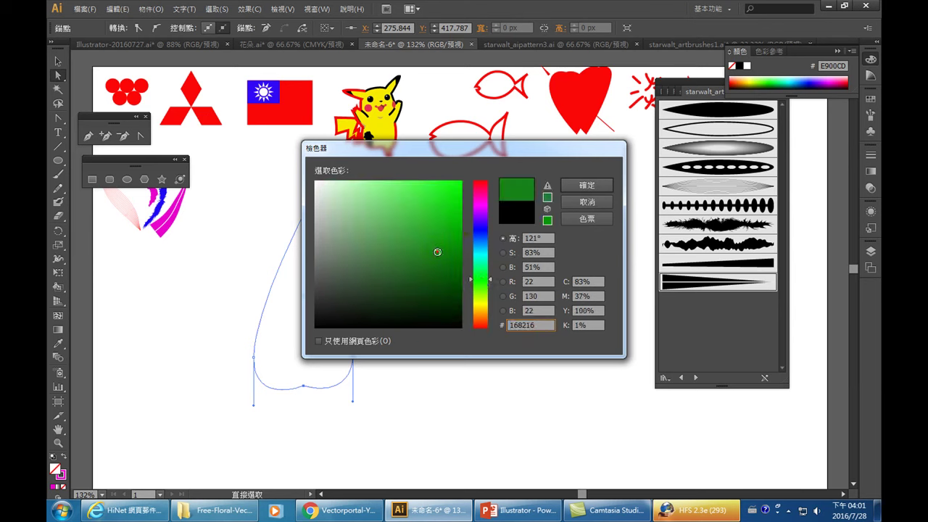
left_click(587, 186)
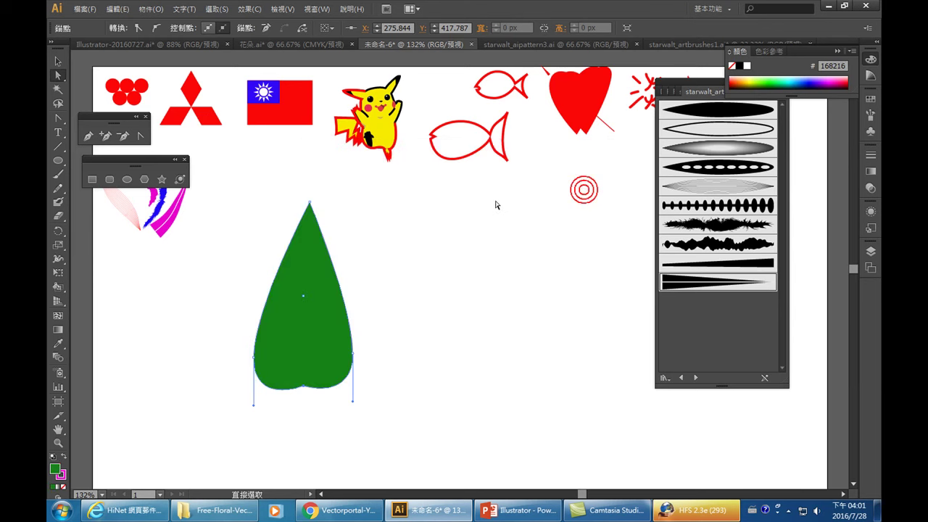
left_click(58, 61)
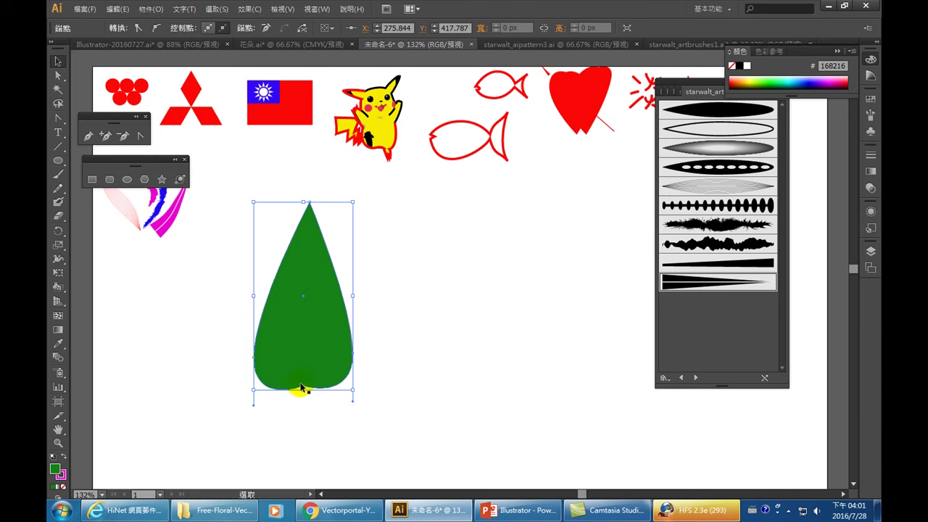
left_click(284, 257)
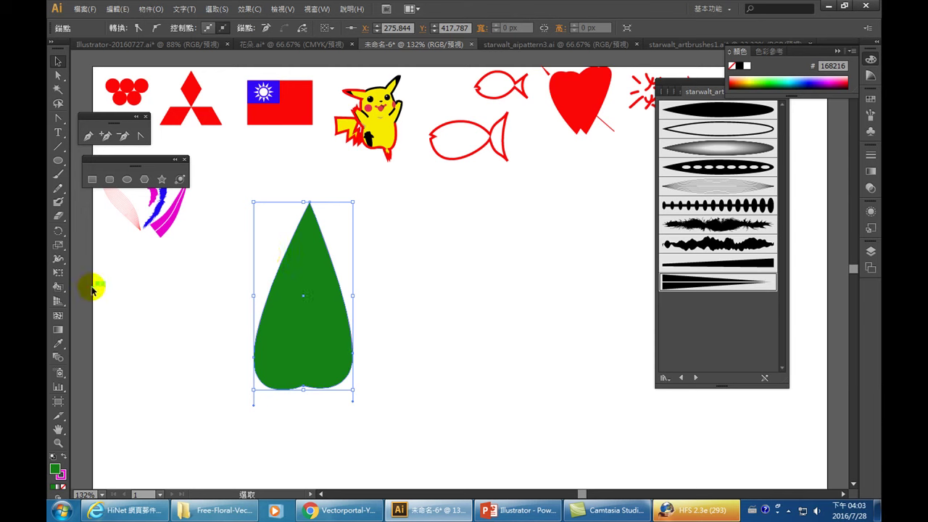
- Add mesh points inside the leaf, straighten the central vertical mesh line, and zoom in
left_click(58, 316)
left_click(321, 382)
left_click_drag(305, 384, 310, 305)
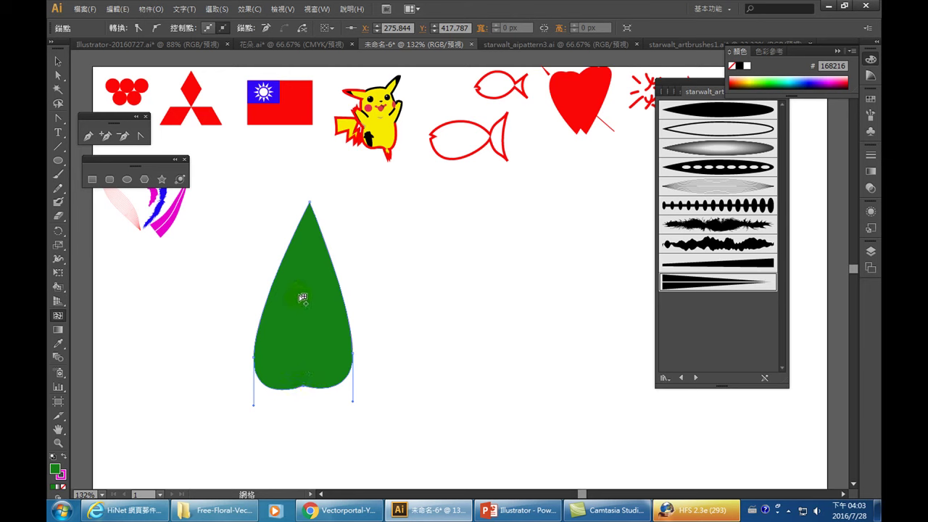
left_click(297, 295)
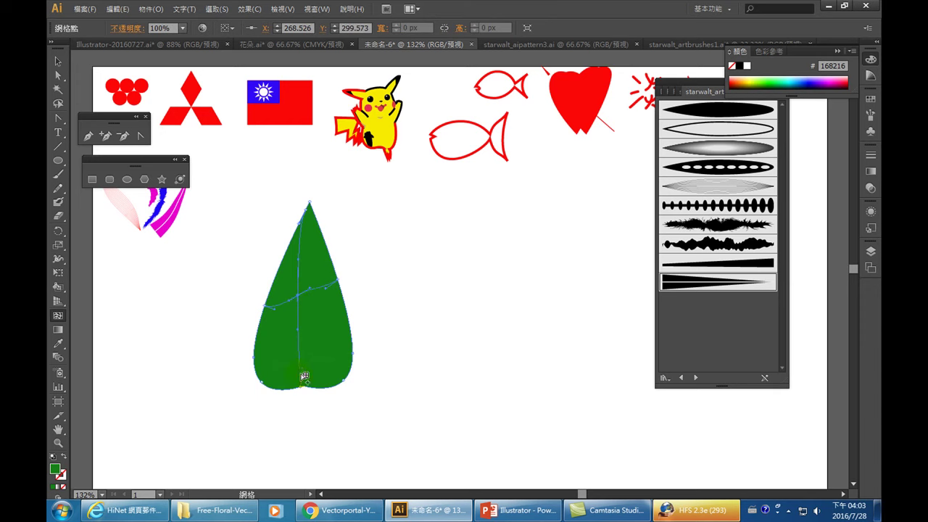
left_click(309, 292)
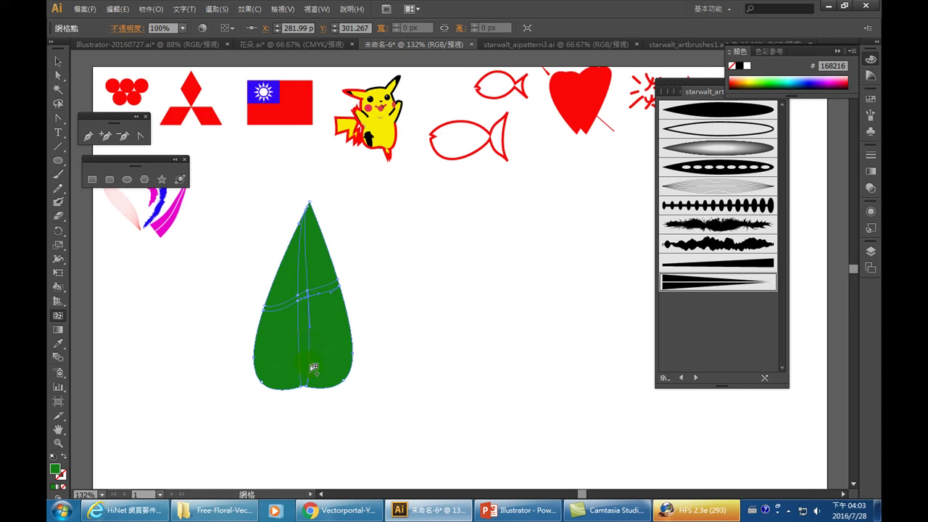
left_click(309, 299)
left_click(306, 299)
left_click_drag(307, 298, 307, 305)
left_click(322, 209)
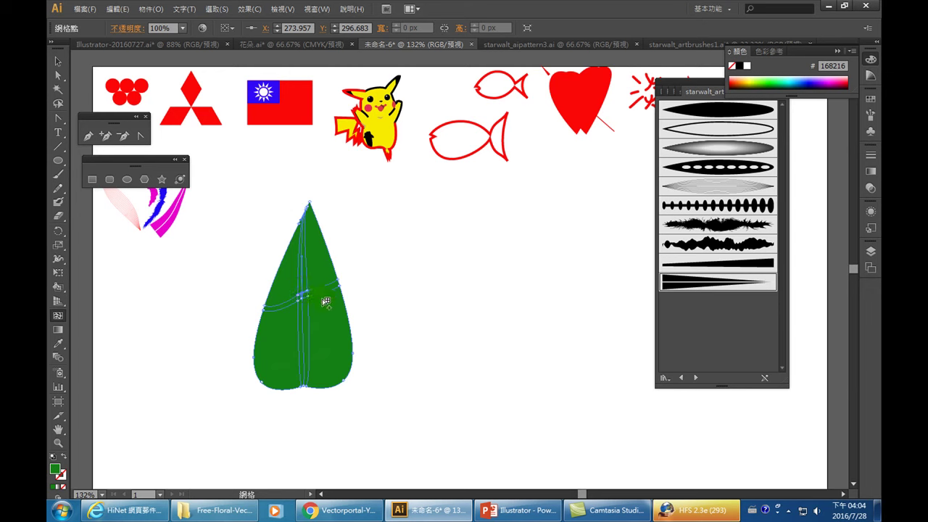
left_click(58, 442)
left_click_drag(236, 185, 375, 404)
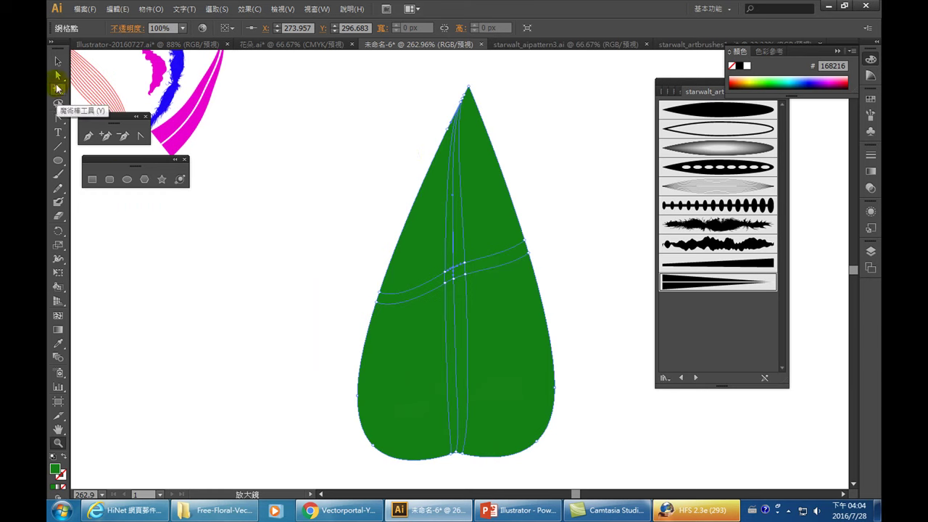
left_click(58, 74)
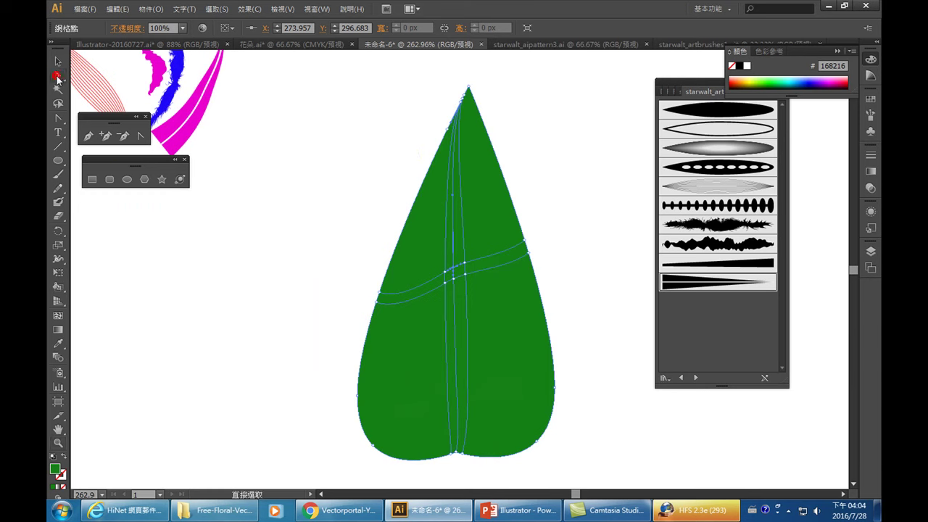
left_click_drag(464, 98, 464, 102)
left_click(464, 101)
left_click(456, 273)
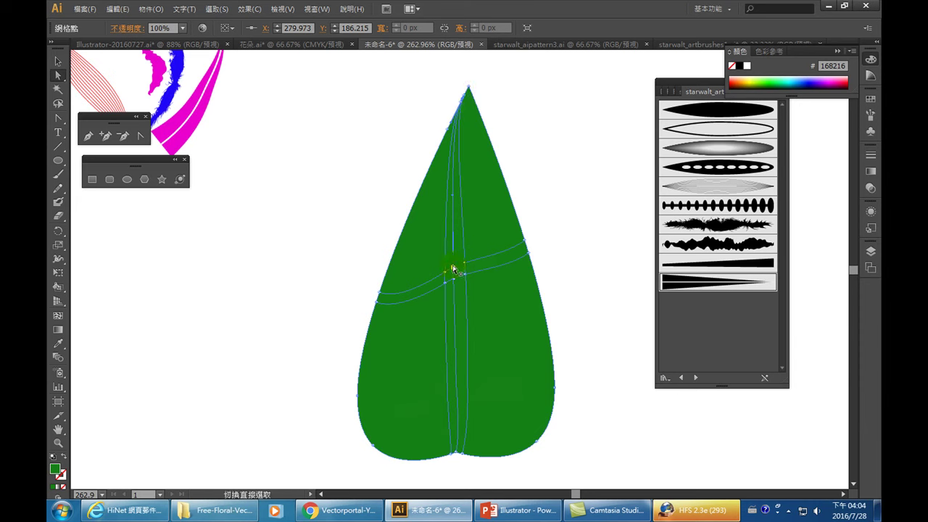
left_click(455, 275)
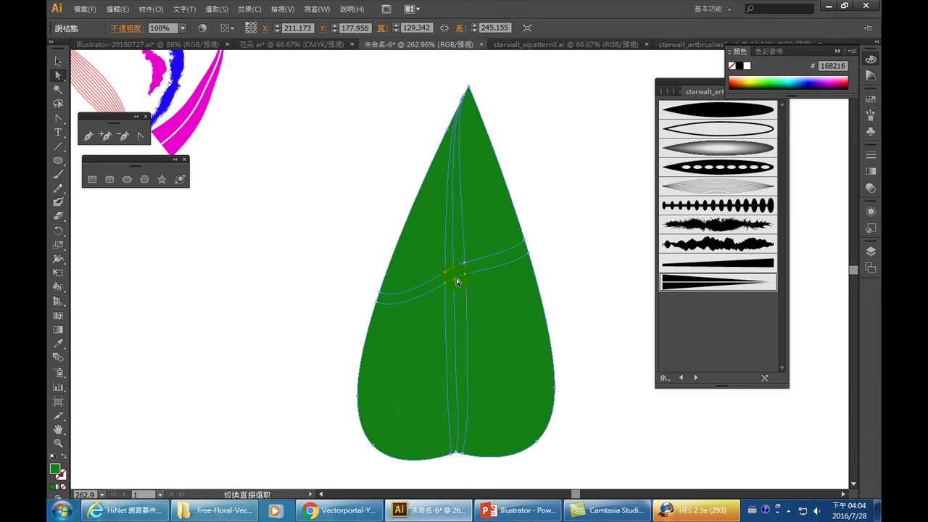
left_click_drag(456, 278, 454, 275)
left_click(454, 454)
left_click(458, 454, "ctrl")
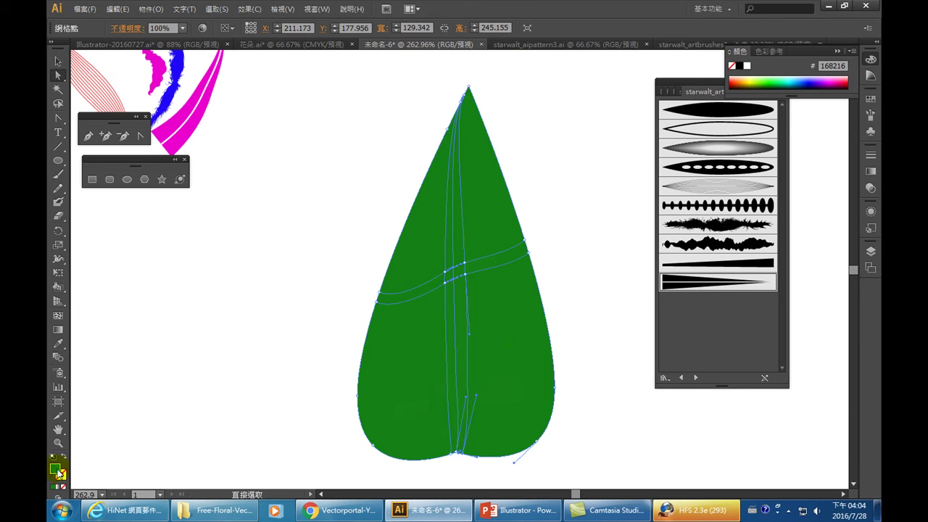
left_click(773, 81)
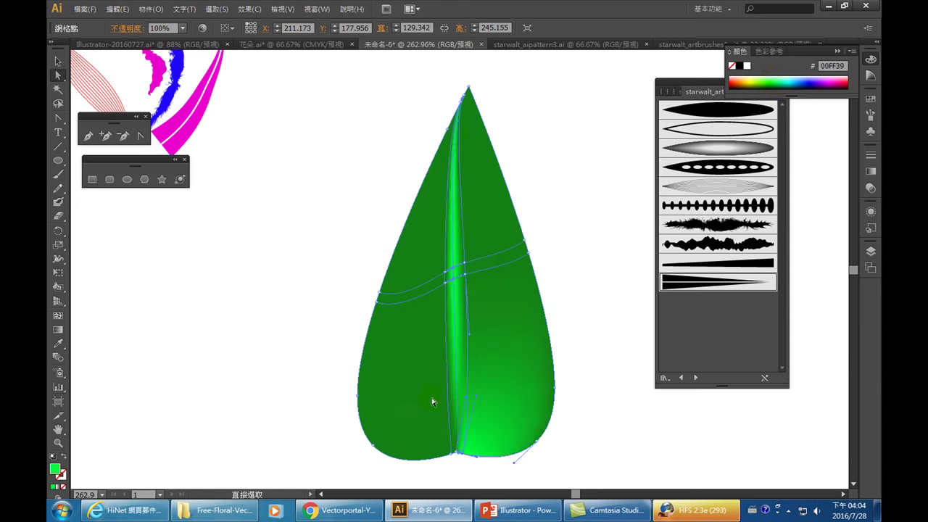
key("ctrl+z")
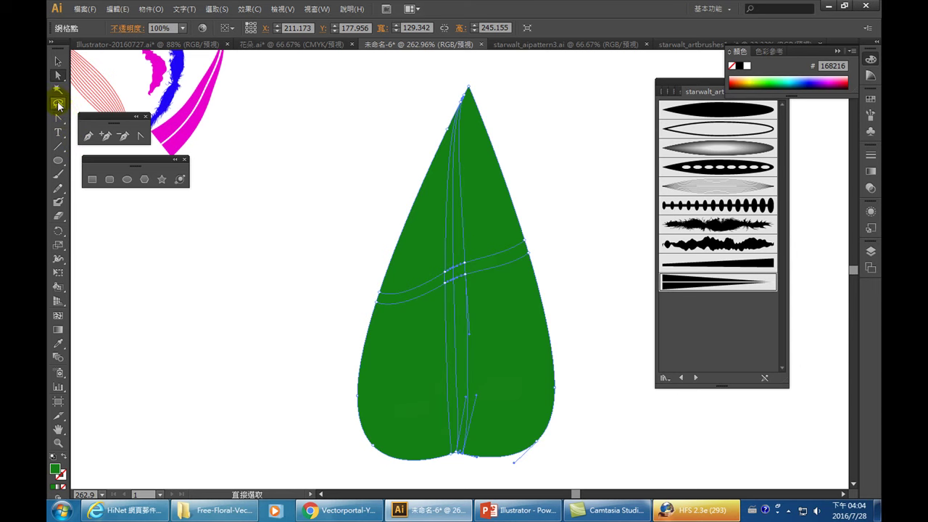
left_click(58, 104)
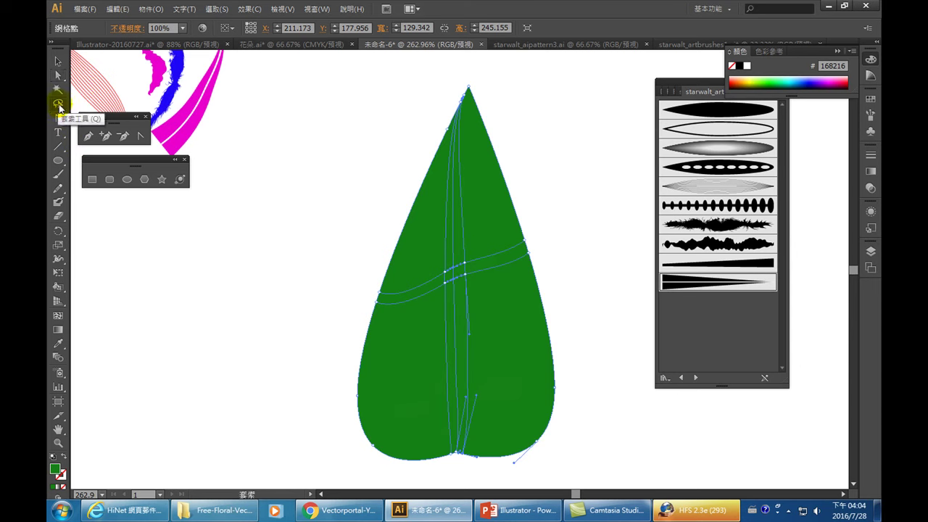
mouse_move(451, 456)
left_mouse_down()
mouse_move(459, 460)
mouse_move(452, 200)
mouse_move(468, 439)
mouse_move(456, 458)
left_mouse_up()
left_click(458, 457)
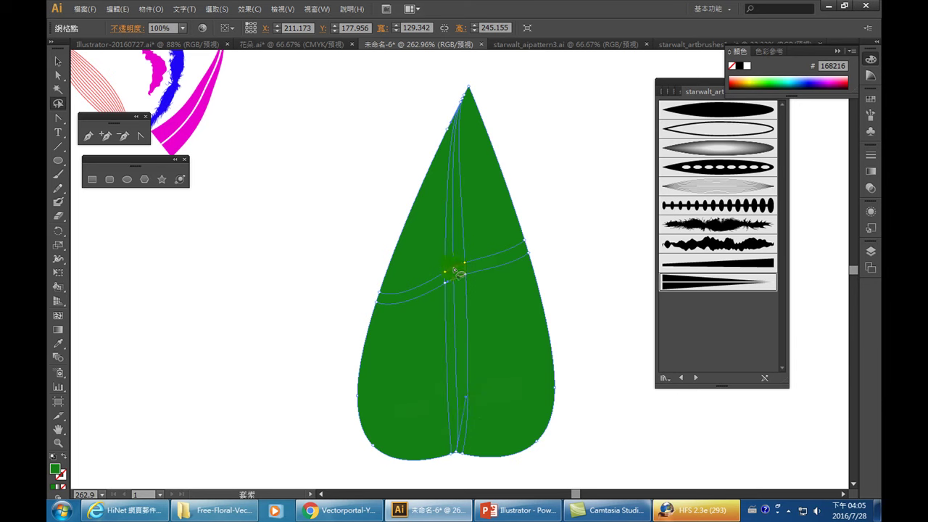
- Lasso the mesh points along the centre vein and colour them light green 78FF6A
left_click_drag(463, 422, 452, 460)
mouse_move(460, 248)
left_mouse_down()
mouse_move(372, 276)
mouse_move(378, 307)
left_mouse_up()
mouse_move(453, 245)
left_mouse_down()
mouse_move(453, 280)
mouse_move(458, 248)
left_mouse_up()
mouse_move(452, 457)
left_mouse_down()
mouse_move(463, 463)
mouse_move(456, 450)
mouse_move(448, 461)
left_mouse_up()
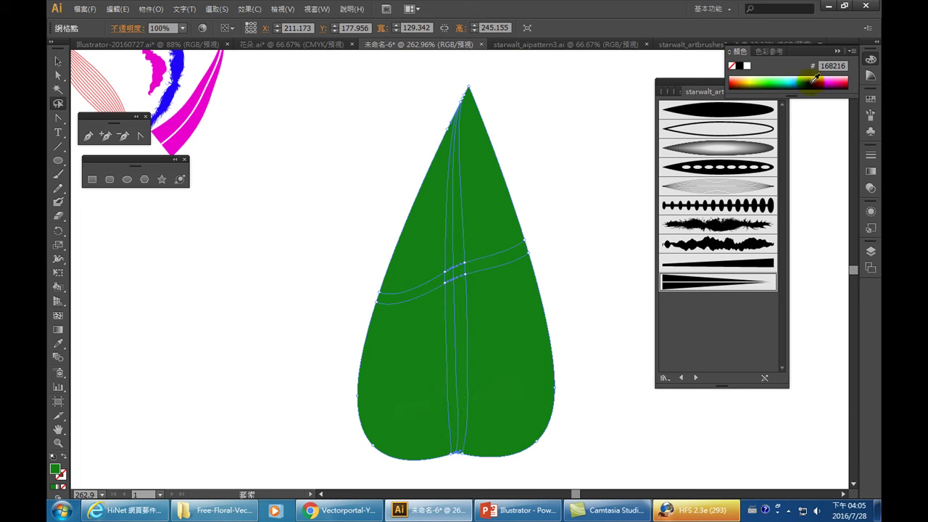
left_click(761, 79)
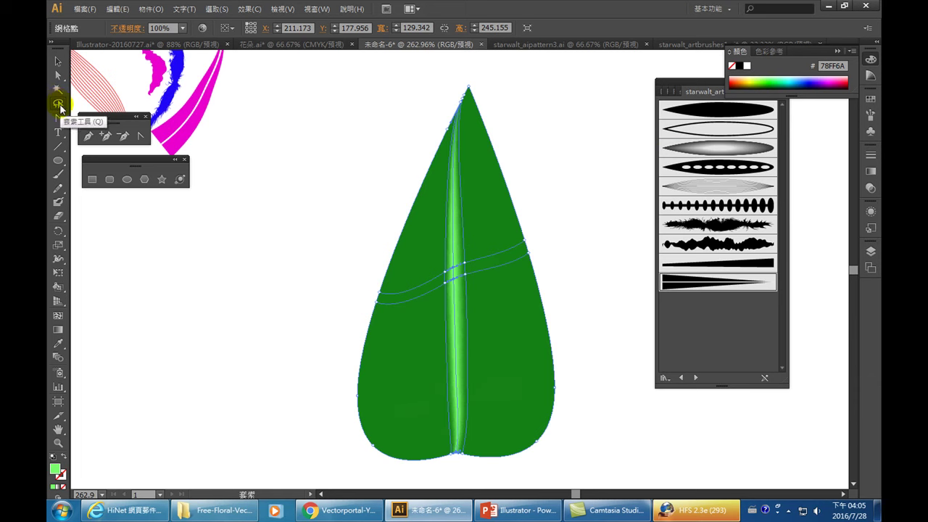
left_click(58, 104)
left_click(445, 282)
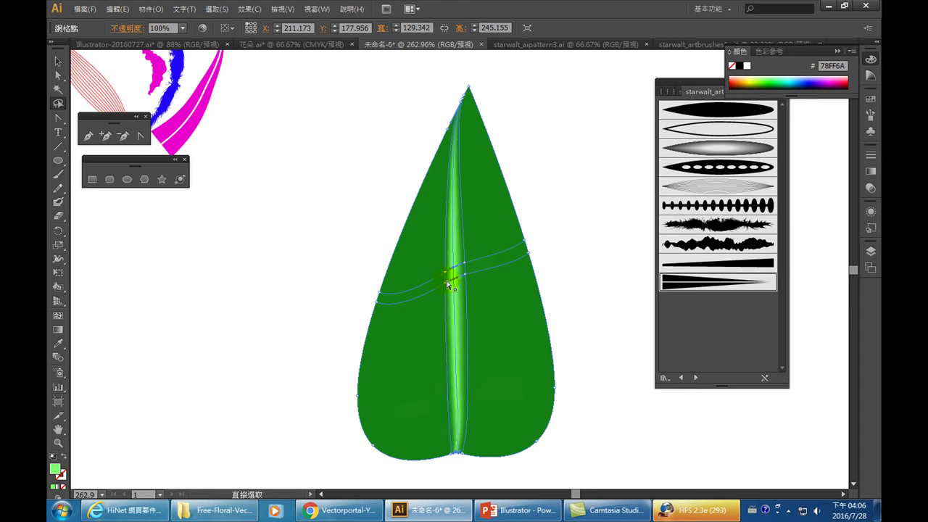
- Undo the old highlight and add three new mesh points through the leaf's middle
key("ctrl+z")
key("ctrl+z")
key("ctrl+z")
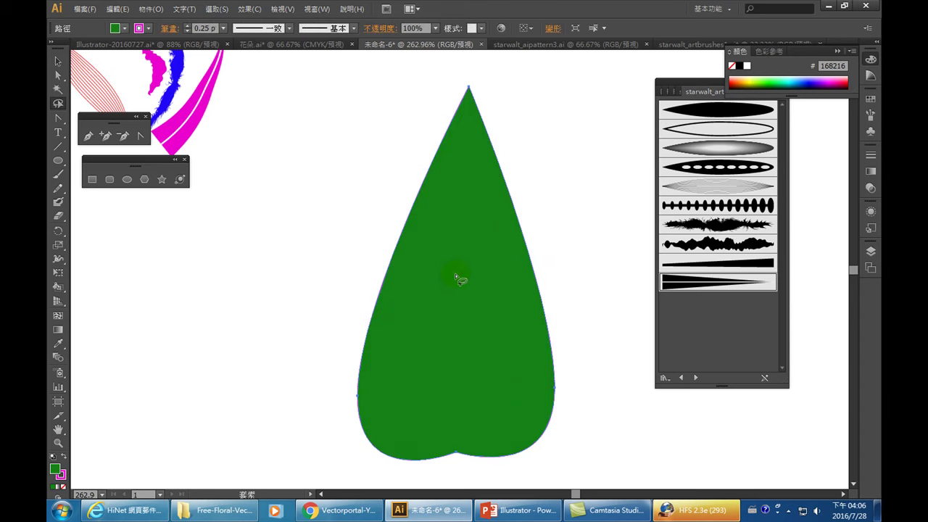
left_click(440, 274)
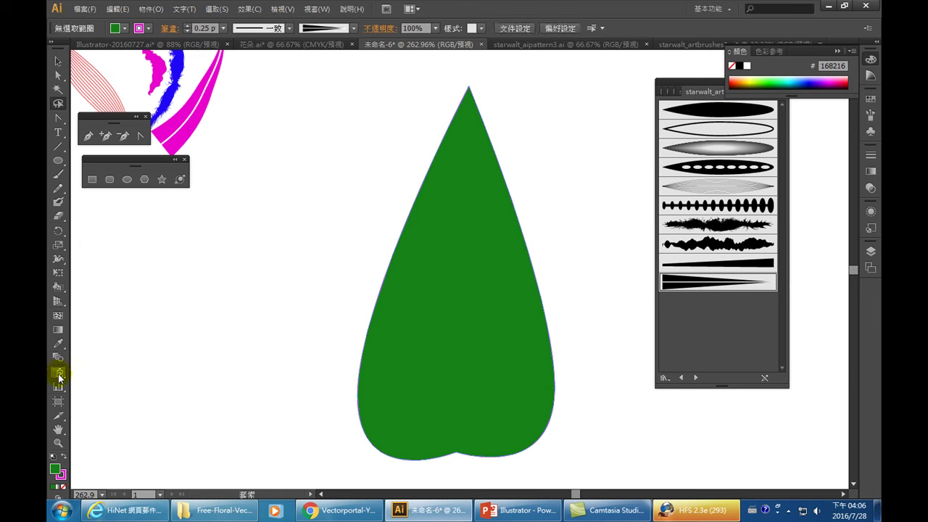
left_click(58, 316)
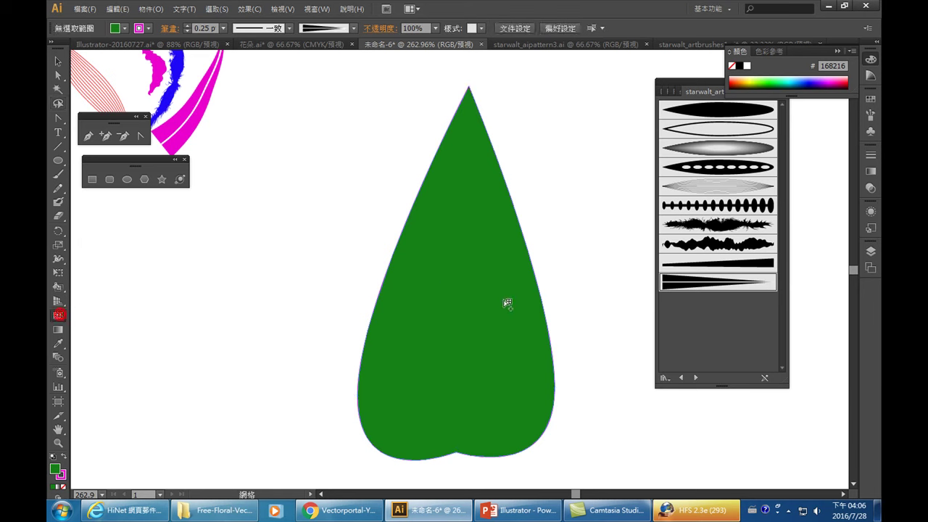
left_click(444, 273)
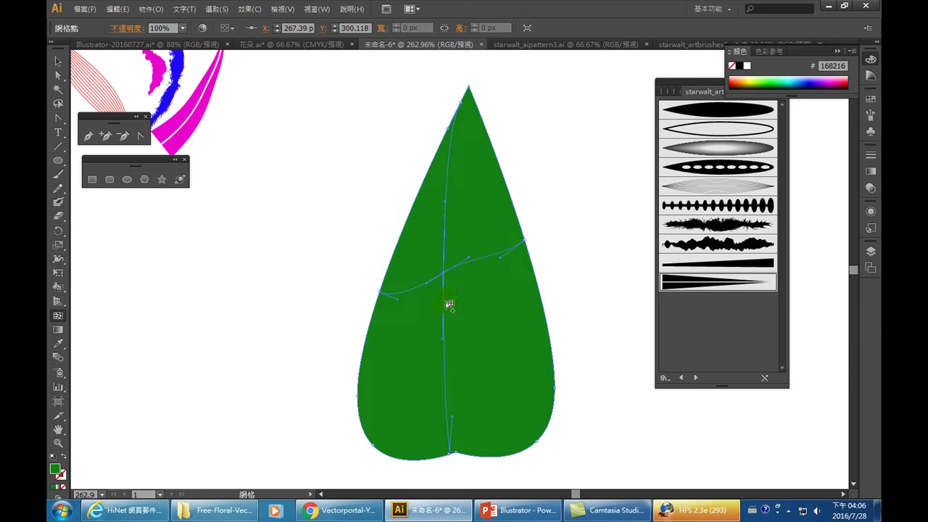
left_click(470, 274)
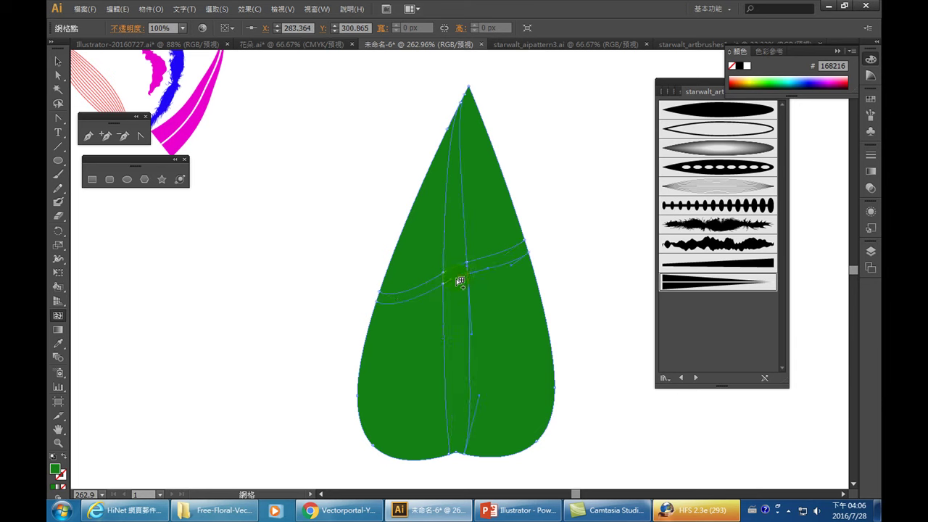
left_click(455, 268)
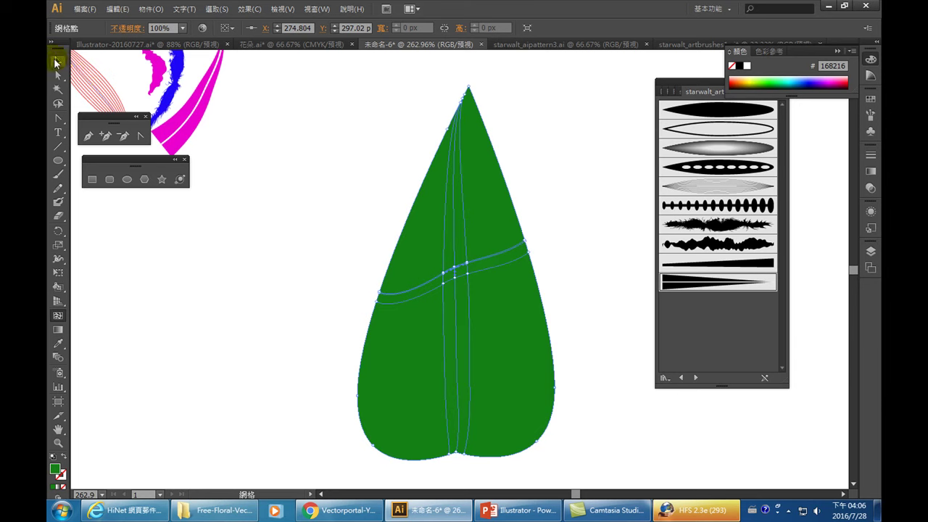
- Lasso the central vein's mesh points and colour them light green 54FF6C
left_click(58, 103)
left_click_drag(444, 285, 454, 294)
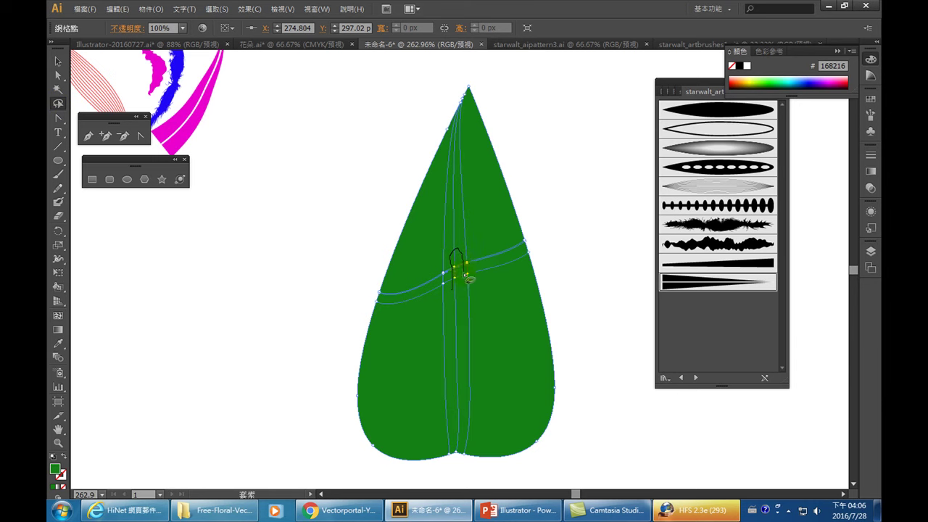
left_click_drag(464, 443, 460, 464)
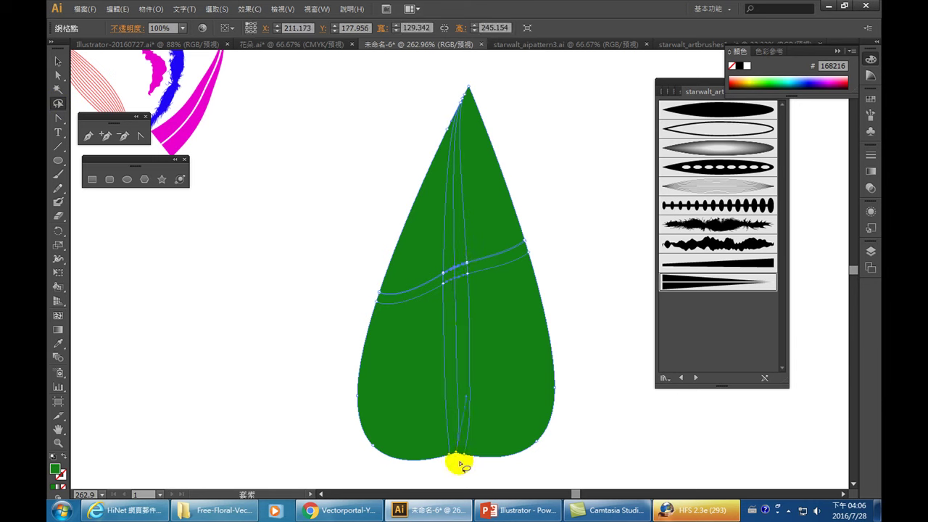
mouse_move(459, 464)
left_mouse_down()
mouse_move(456, 453)
mouse_move(452, 459)
left_mouse_up()
left_click(287, 112)
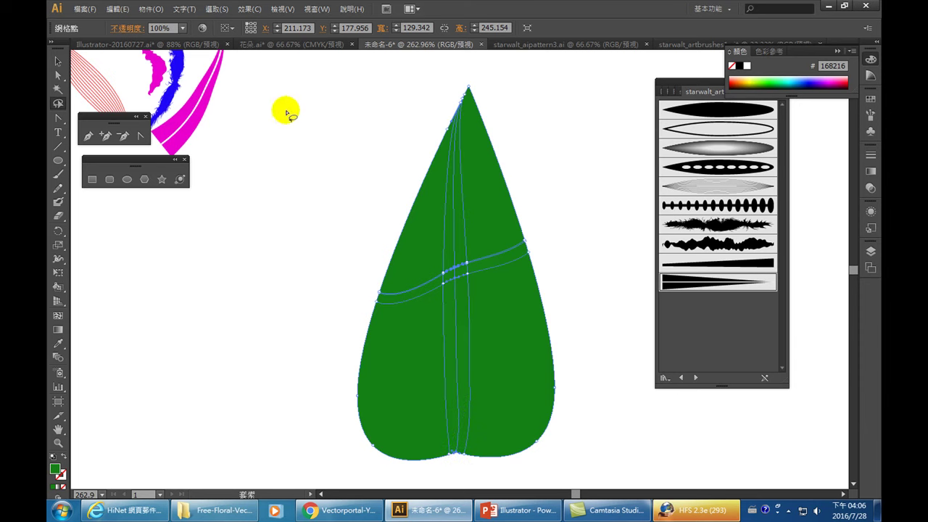
left_click(772, 77)
left_click(505, 142)
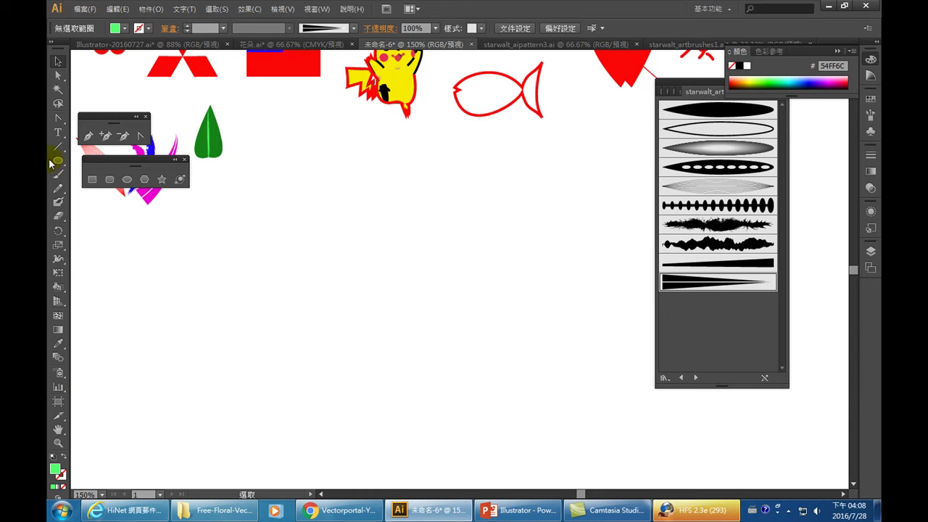
- Draw a large circle beneath the leaf and fill it pale yellow FFE86A
left_click_drag(282, 192, 553, 420)
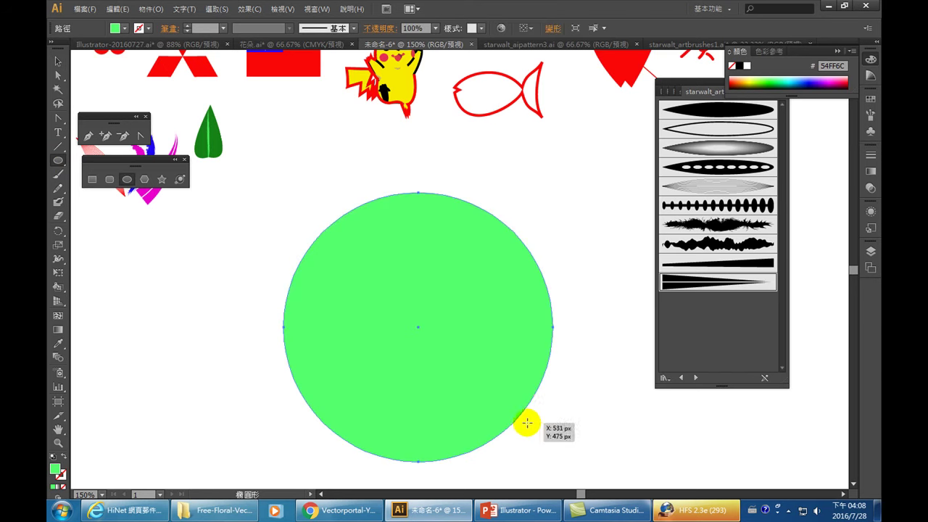
left_click(753, 76)
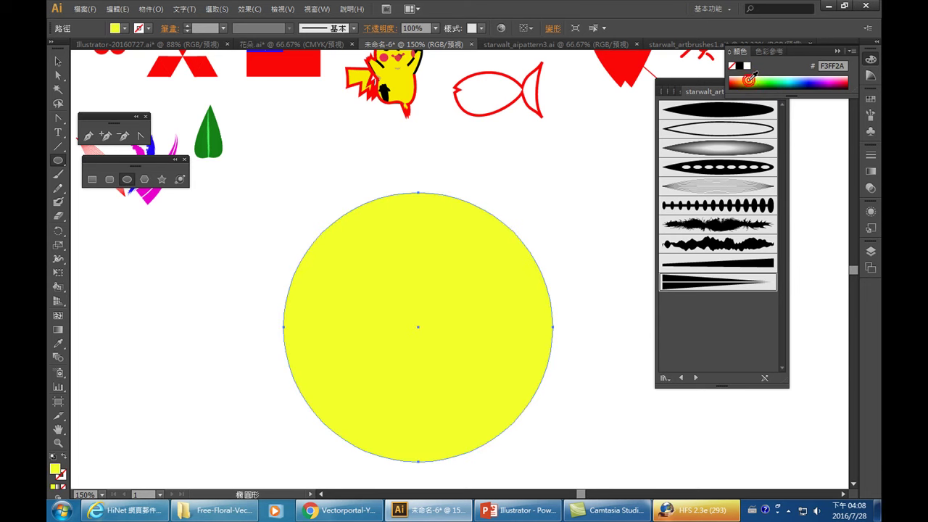
left_click(755, 77)
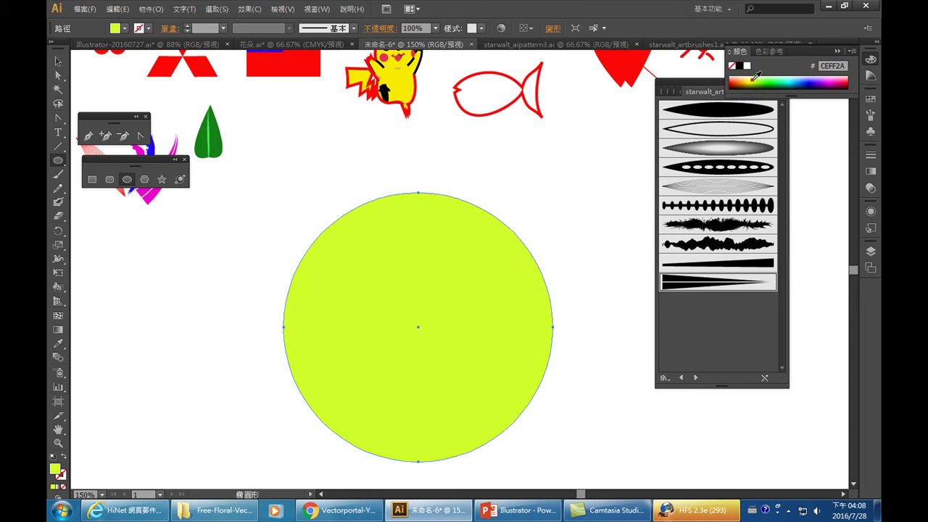
left_click(749, 76)
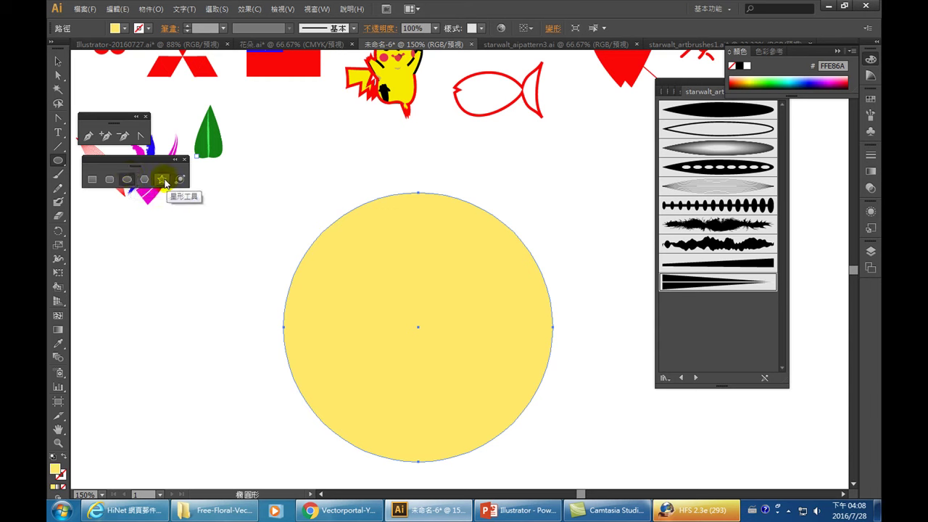
key("alt")
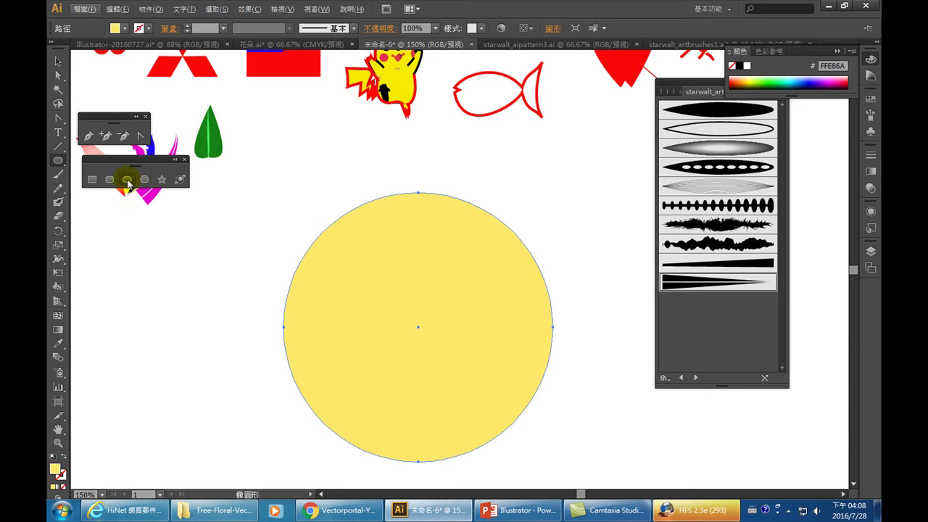
- Alt-draw a circle of about 153 px centred inside the pale yellow circle
key("alt")
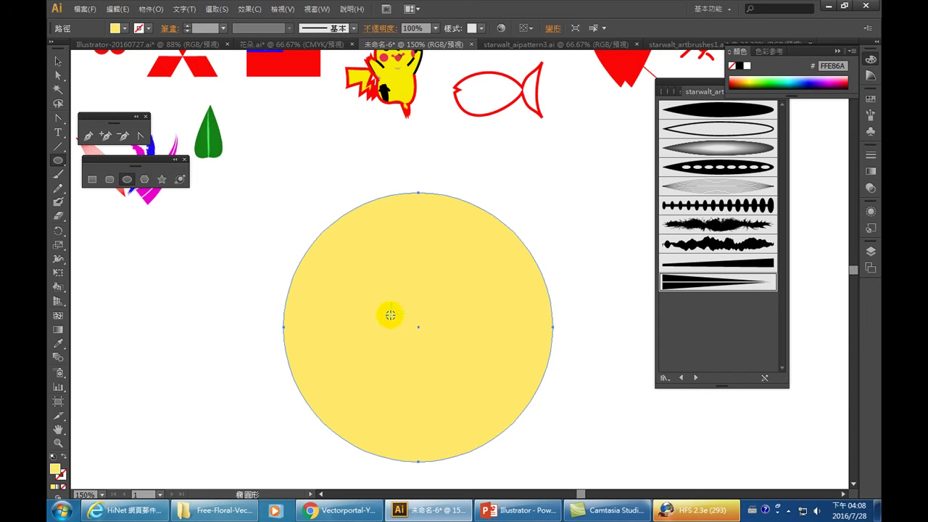
left_click_drag(419, 327, 450, 377)
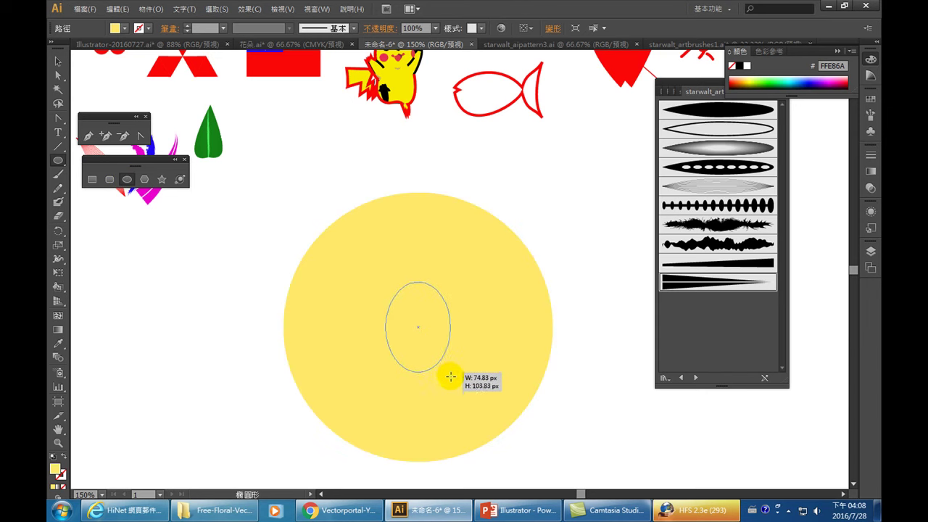
left_click_drag(450, 377, 468, 394)
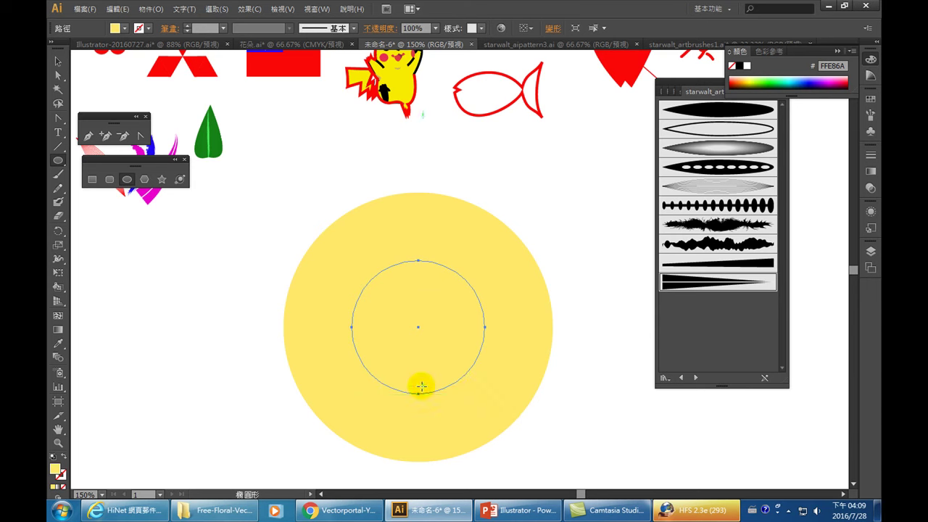
- Fill the inner circle with near-white FCFCFA
left_click(56, 471)
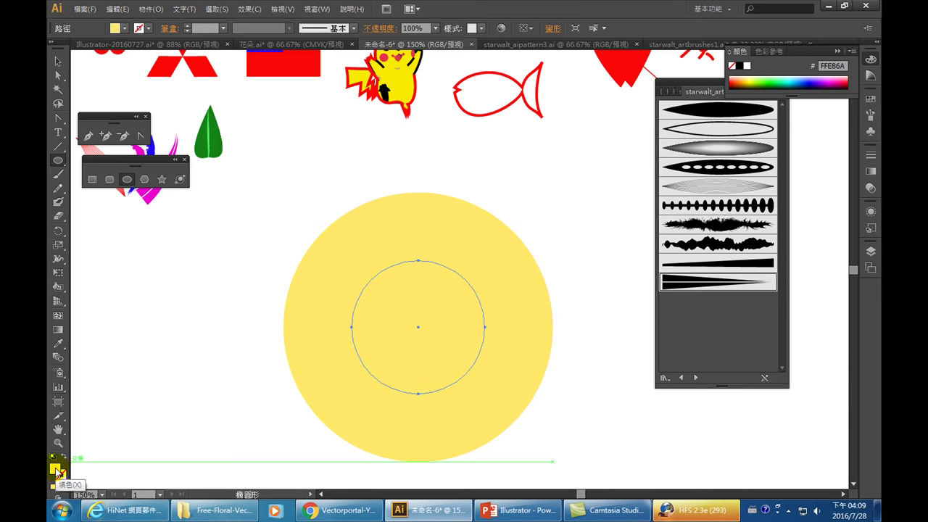
double_click(57, 470)
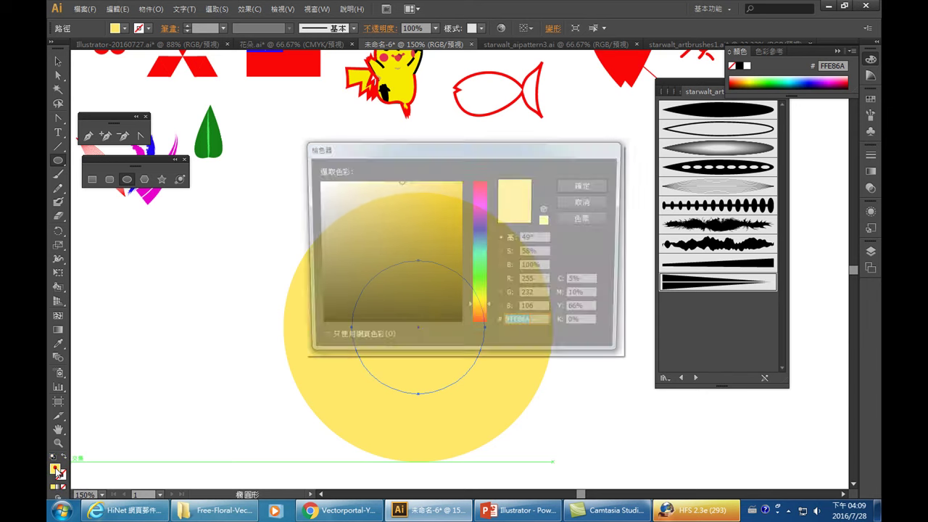
left_click(318, 182)
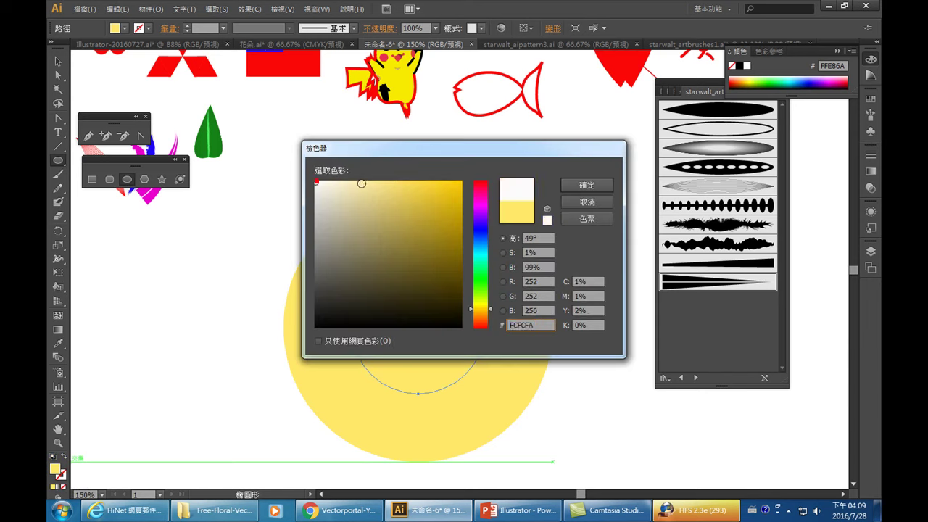
left_click(584, 185)
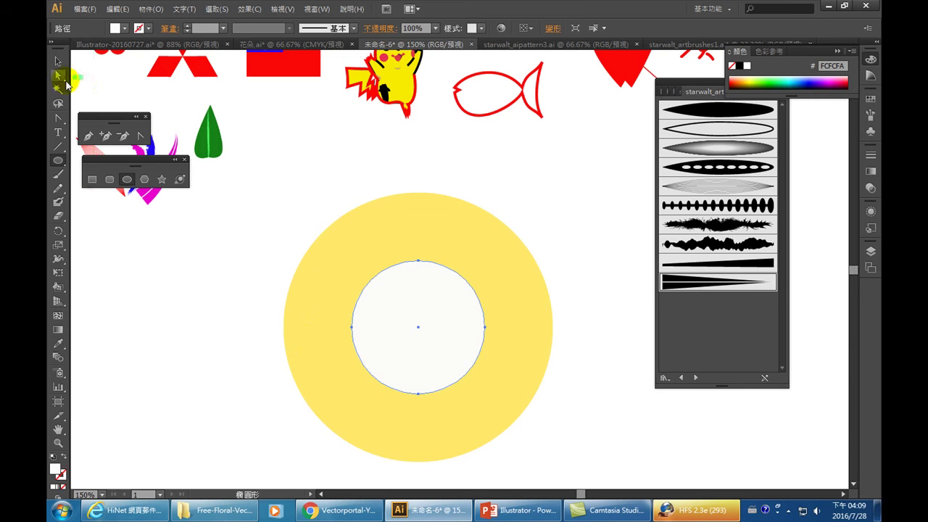
left_click(58, 315)
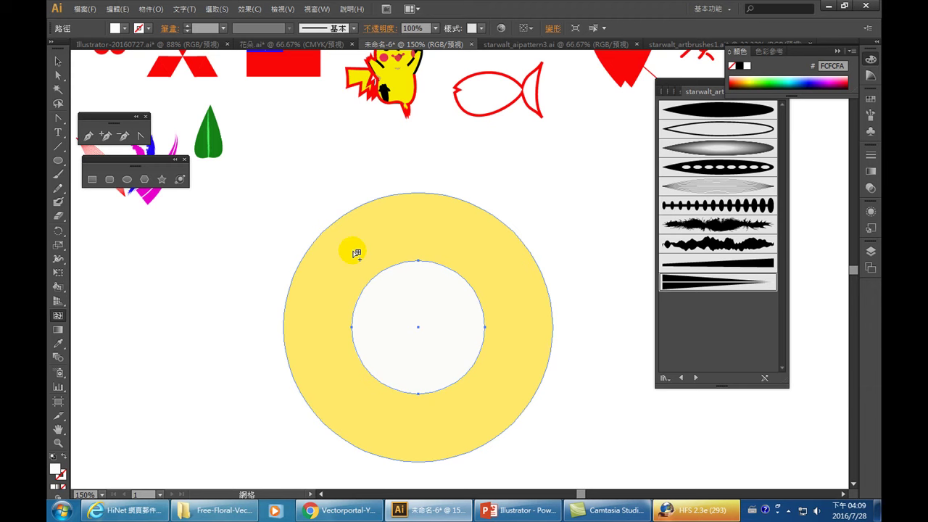
- Add two mesh points to the yellow circle at upper left and lower right, undoing an accidental drag
left_click(353, 251)
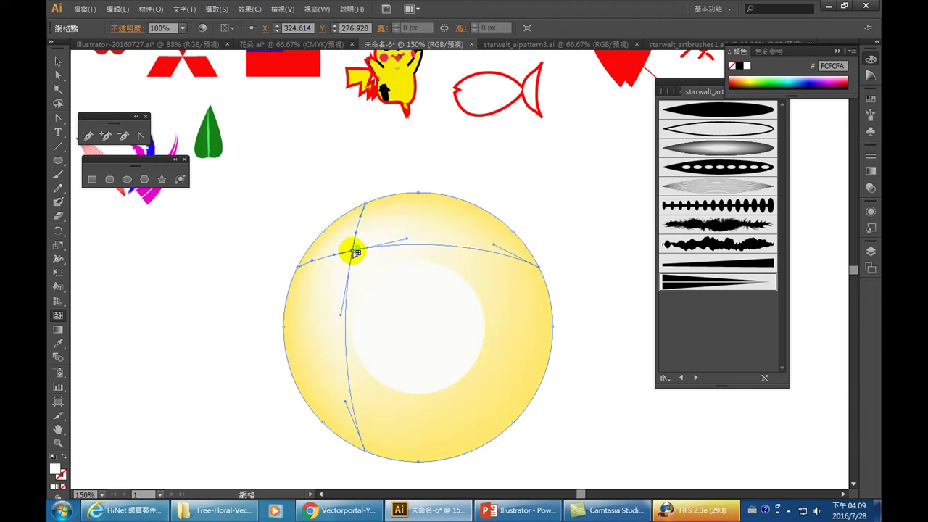
left_click(477, 419)
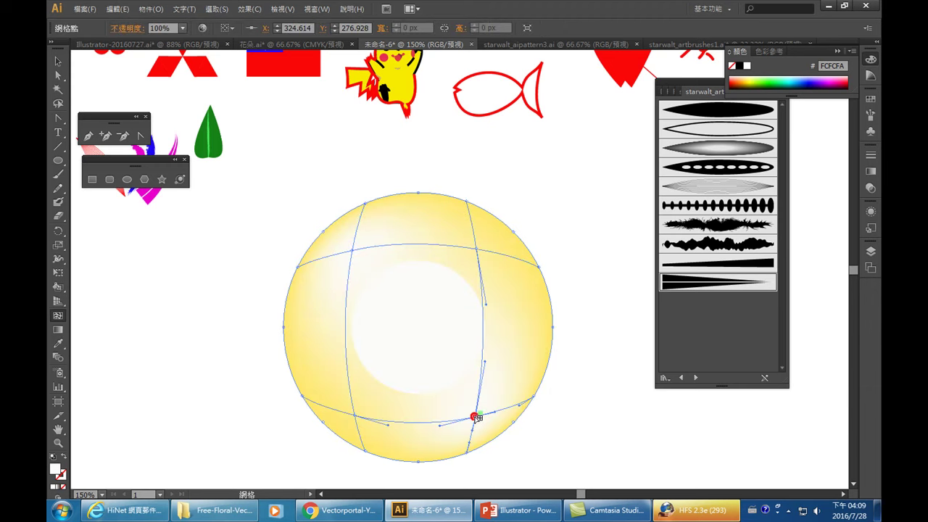
left_click_drag(507, 401, 445, 351)
key("ctrl+z")
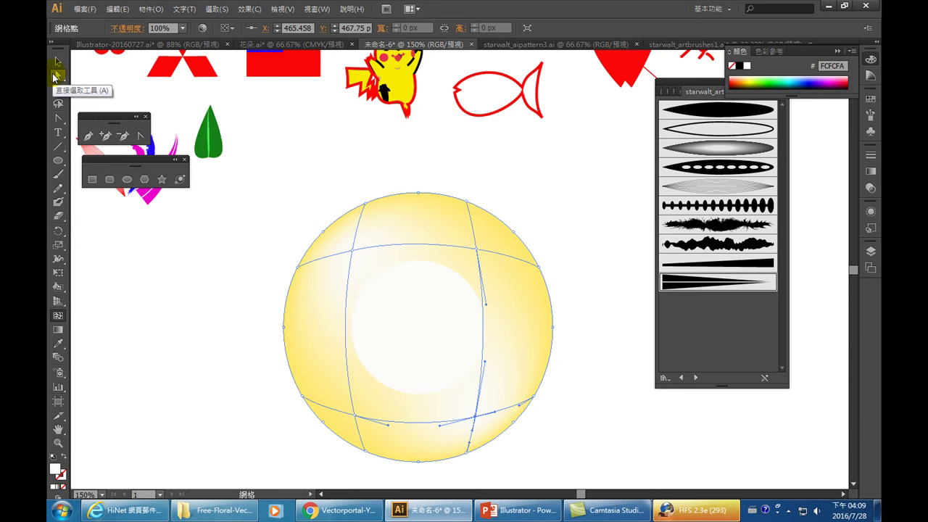
left_click(58, 75)
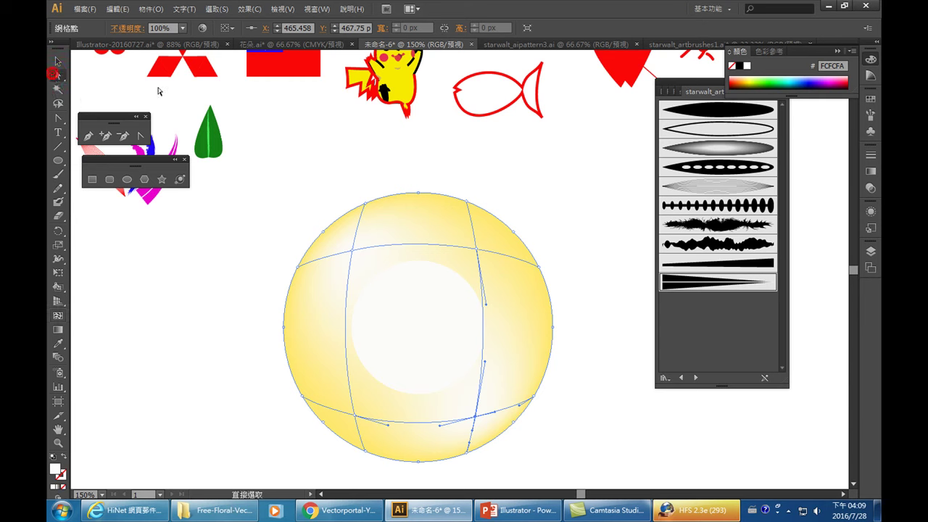
- Bend the upper-left, left and bottom-left mesh curves outward
left_click(353, 251)
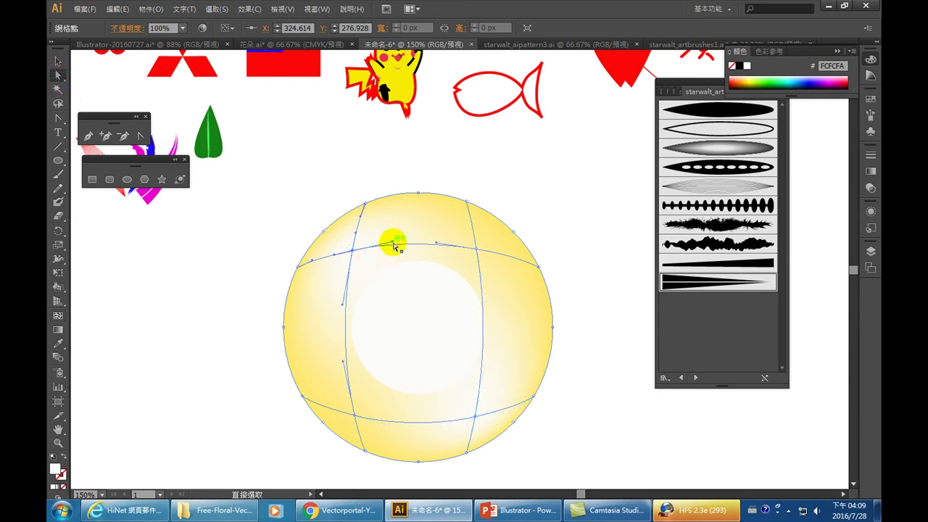
left_click(342, 262)
left_click_drag(393, 244, 391, 215)
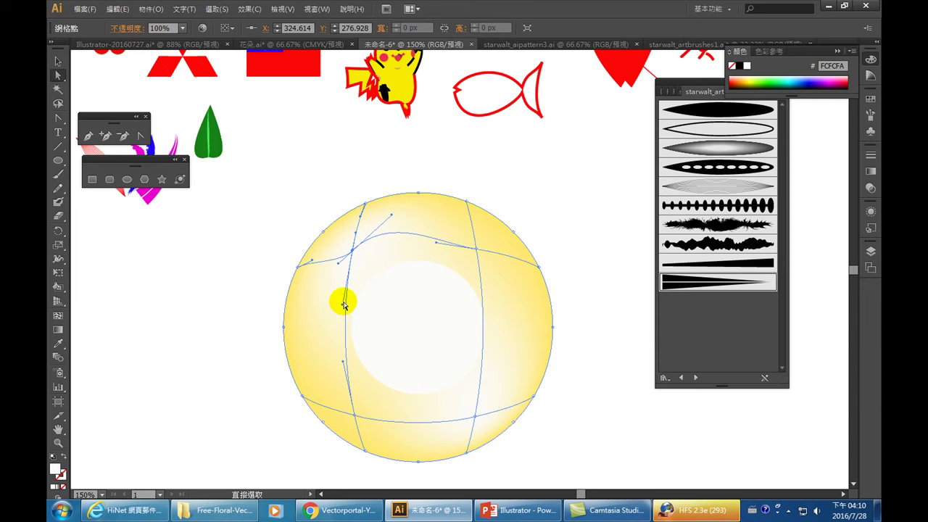
left_click_drag(344, 307, 317, 292)
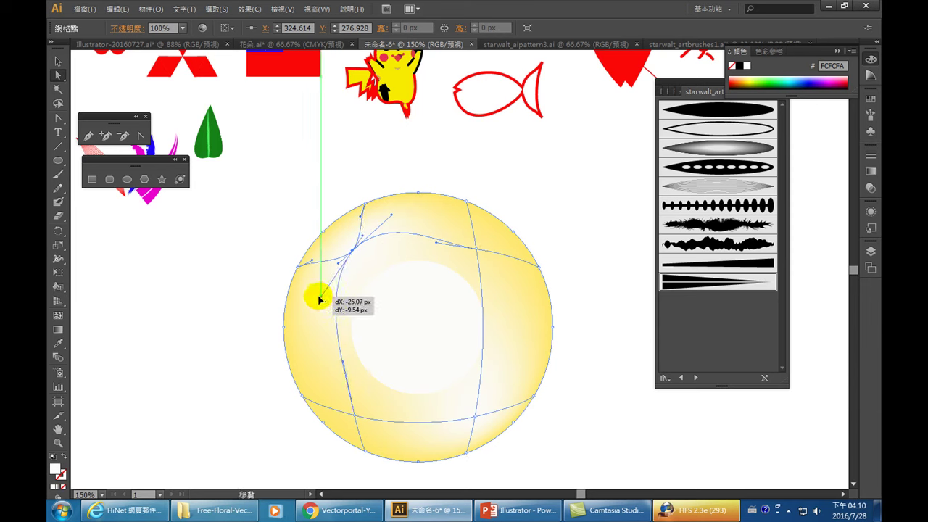
left_click_drag(317, 293, 318, 292)
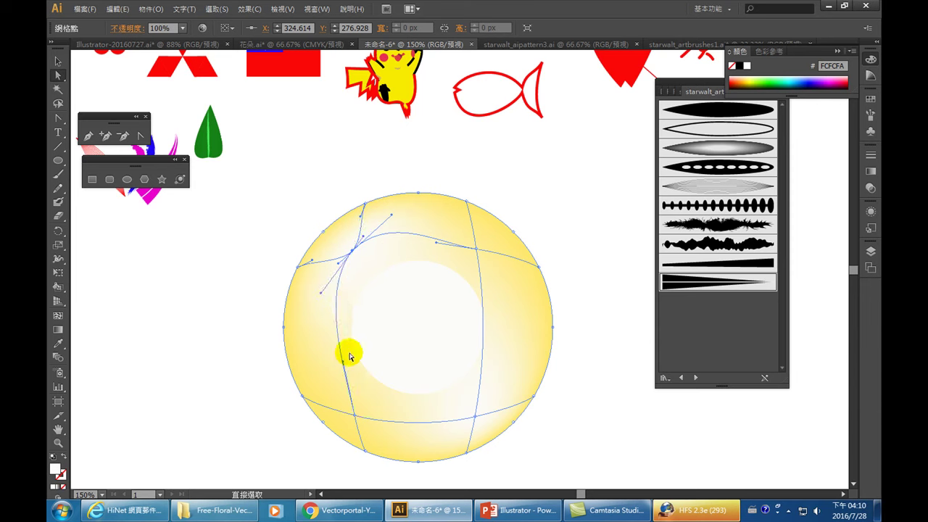
left_click_drag(344, 366, 316, 357)
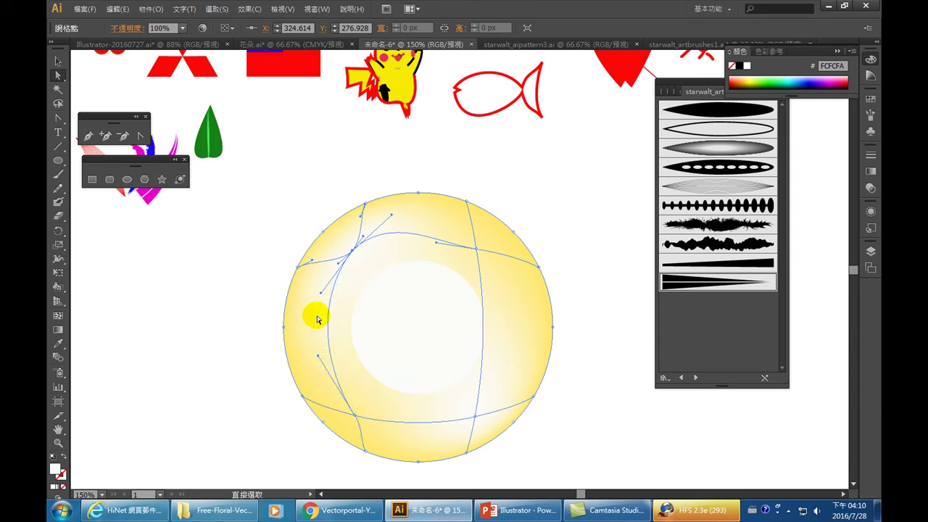
left_click(354, 416)
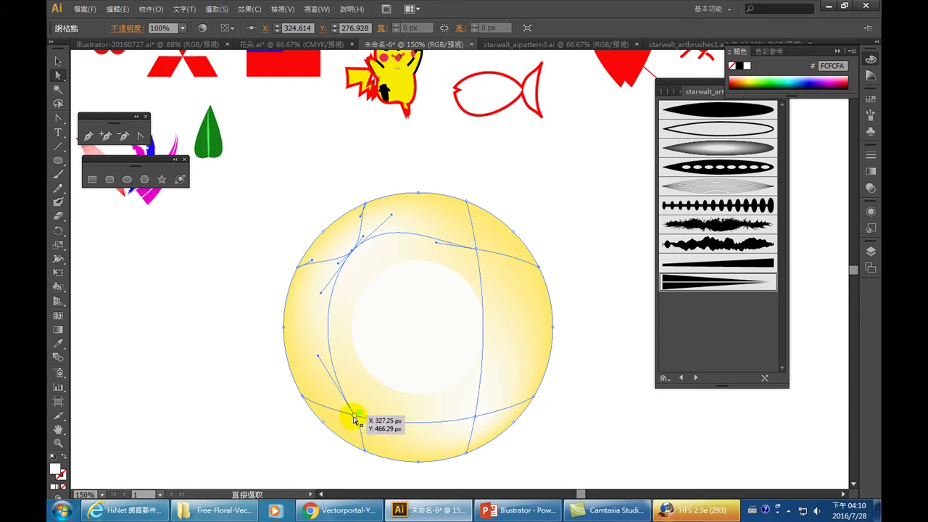
left_click_drag(354, 415, 397, 433)
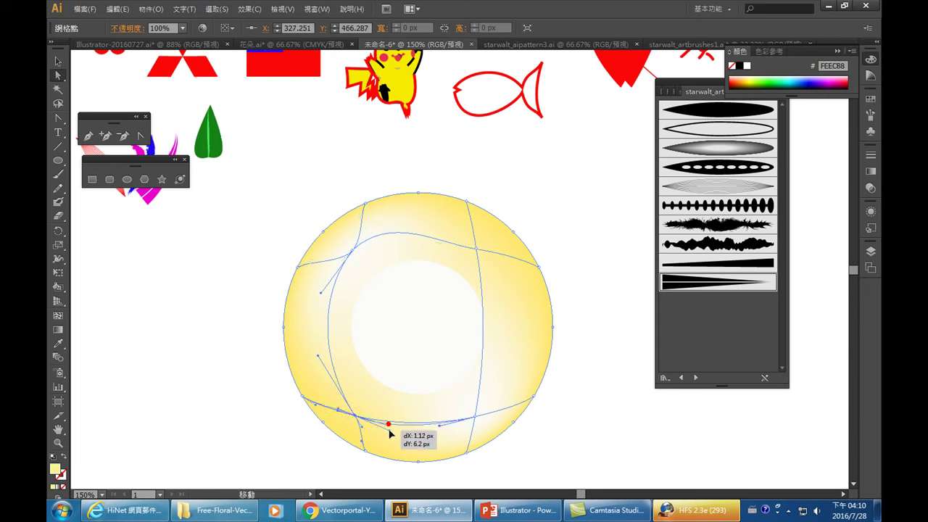
left_click_drag(389, 428, 391, 441)
- Curve the bottom, right and upper-right mesh lines to round the inner ring
left_click(476, 417)
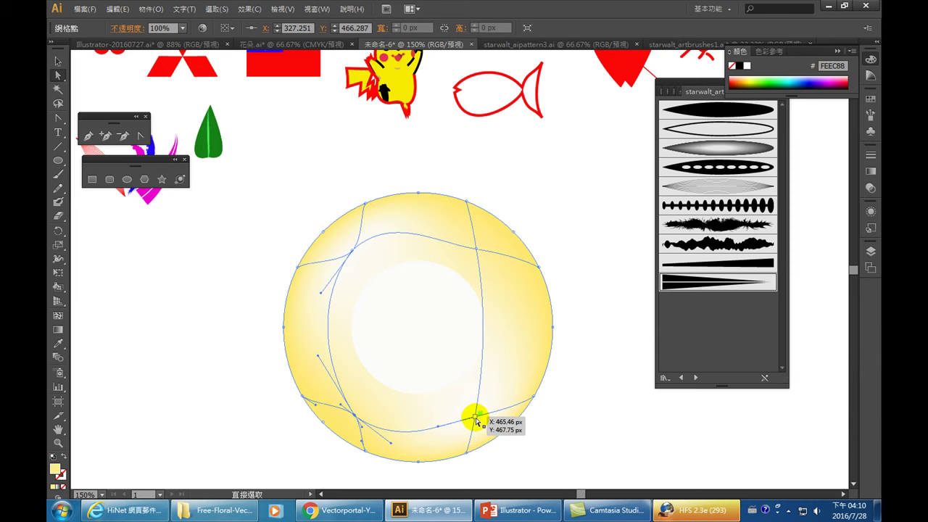
left_click_drag(440, 430, 436, 437)
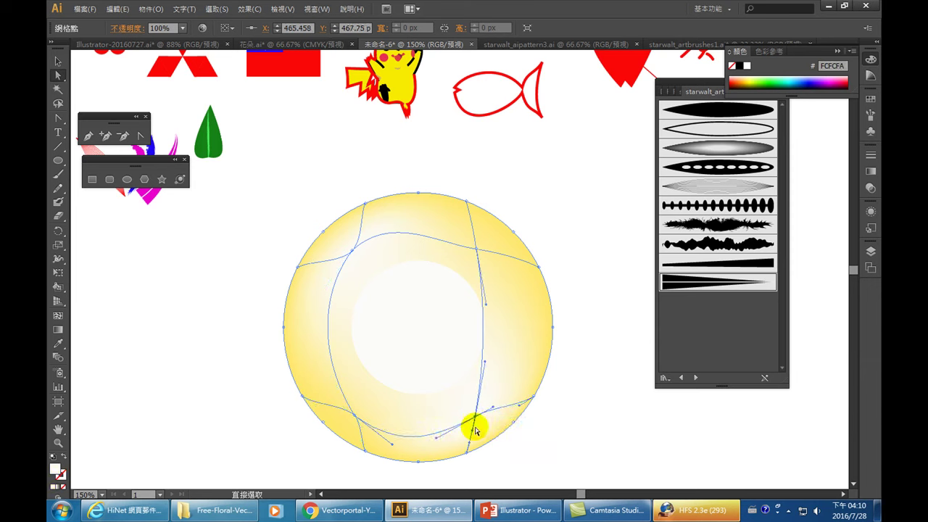
left_click_drag(484, 362, 514, 382)
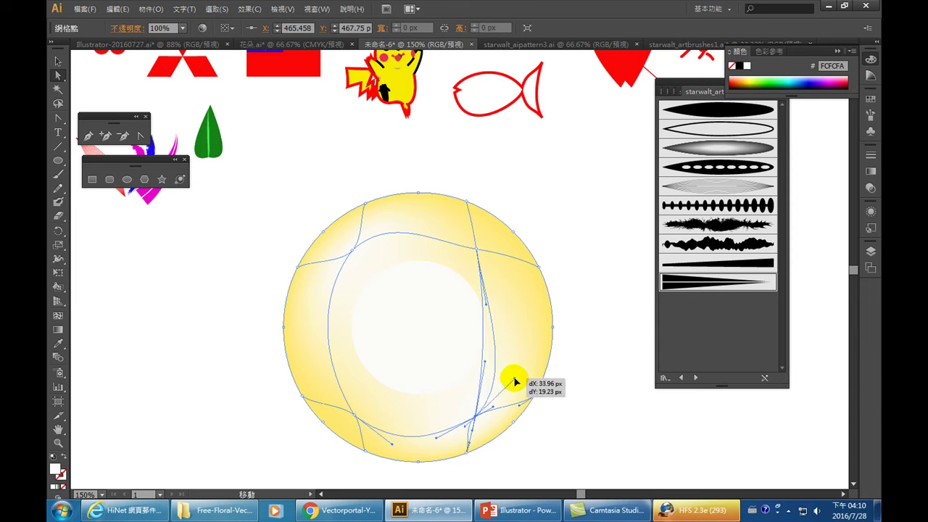
left_click(479, 249)
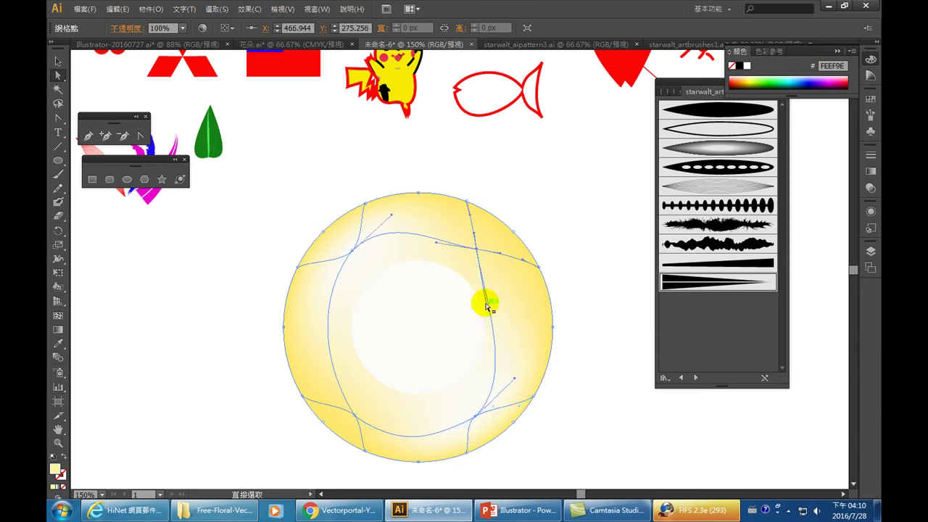
left_click_drag(486, 306, 531, 287)
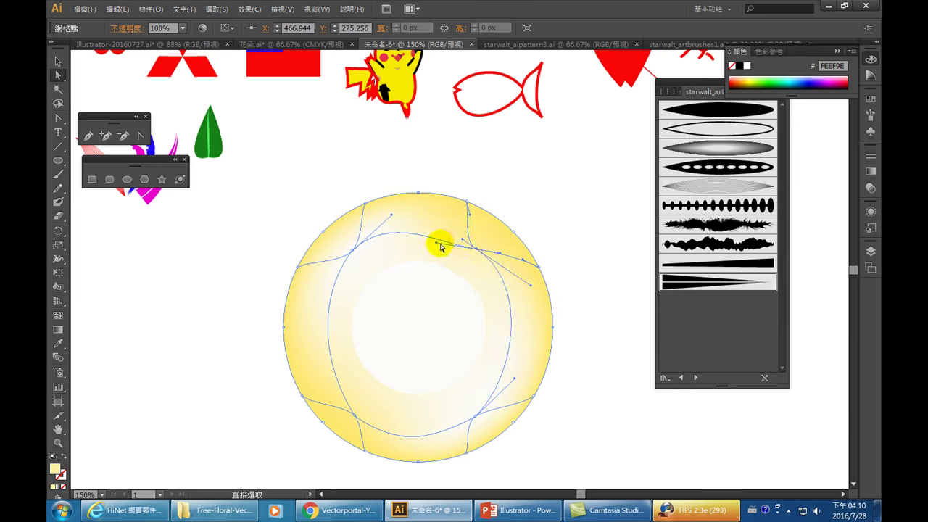
left_click_drag(437, 242, 448, 219)
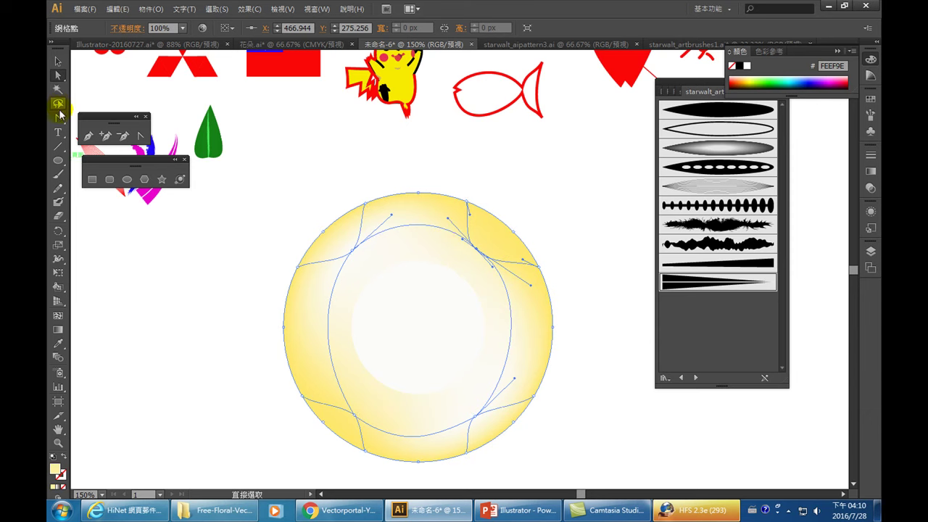
- Lasso-select the four inner mesh points
left_click(58, 104)
mouse_move(363, 236)
left_mouse_down()
mouse_move(347, 263)
mouse_move(363, 245)
left_mouse_up()
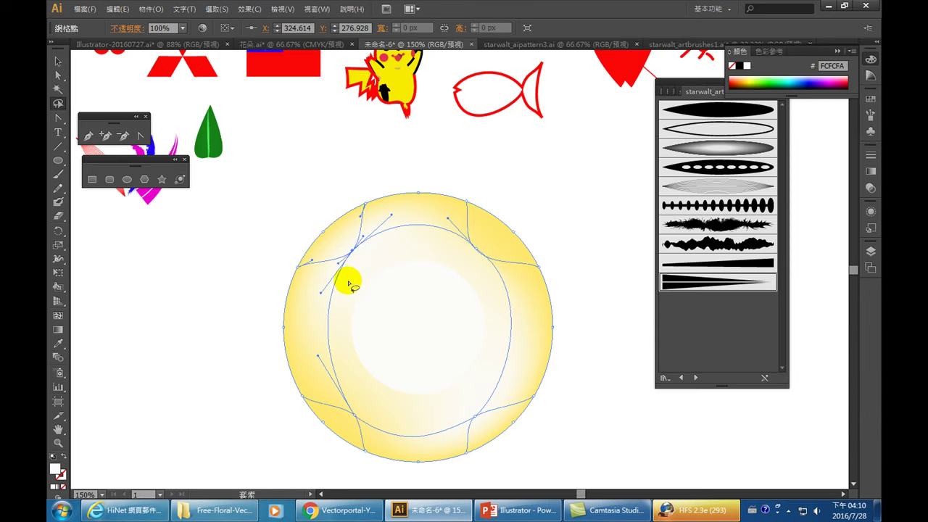
mouse_move(355, 403)
left_mouse_down()
mouse_move(367, 414)
mouse_move(361, 403)
left_mouse_up()
mouse_move(470, 408)
left_mouse_down()
mouse_move(490, 412)
mouse_move(472, 408)
left_mouse_up()
mouse_move(493, 263)
left_mouse_down()
mouse_move(472, 245)
mouse_move(472, 253)
left_mouse_up()
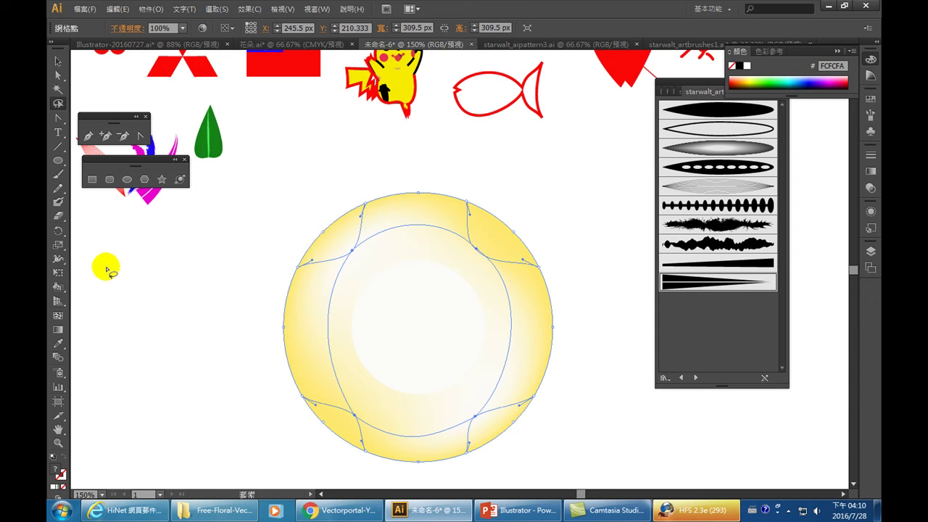
- Colour the selected inner mesh points dark orange D46F00, then select the whole donut
left_click(739, 78)
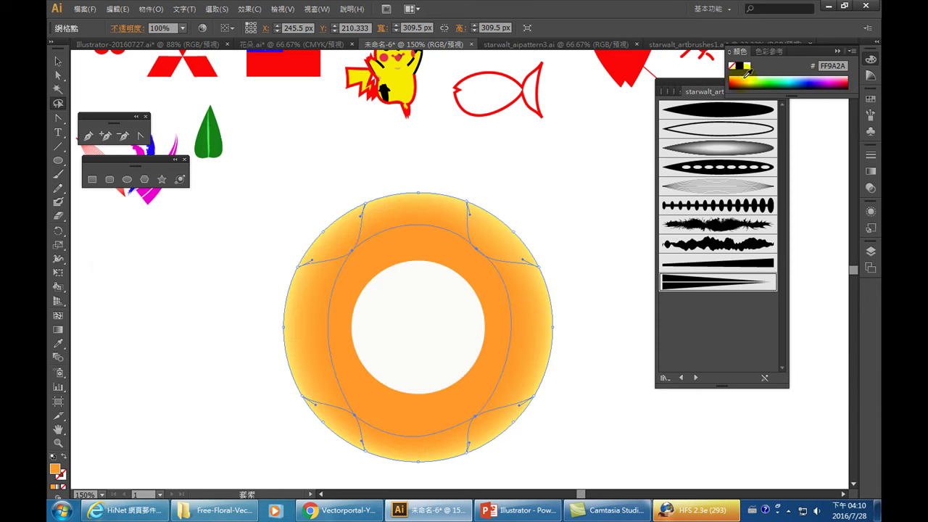
left_click(740, 79)
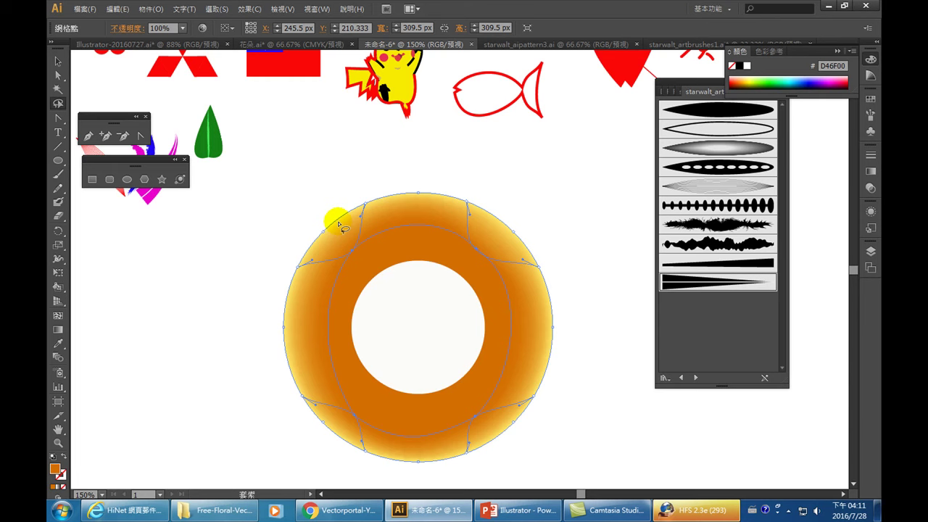
left_click(394, 283)
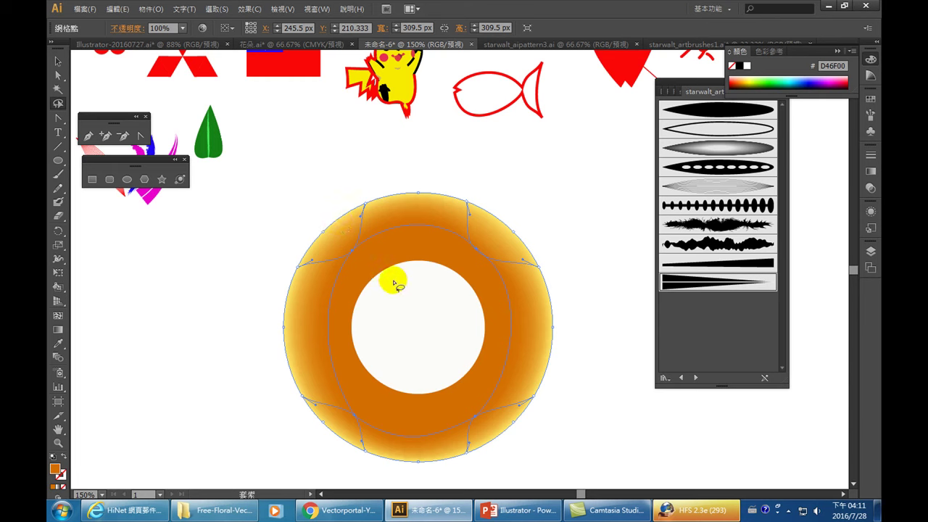
left_click(361, 326)
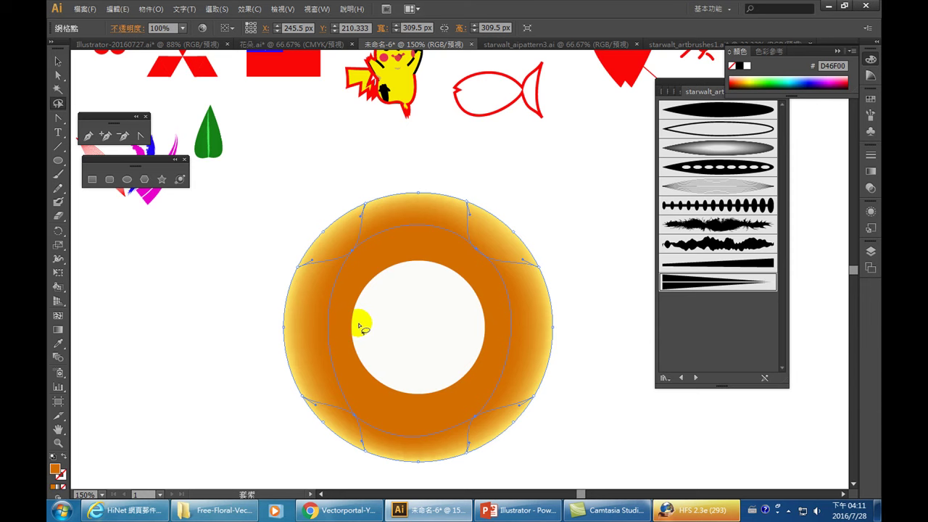
left_click(64, 61)
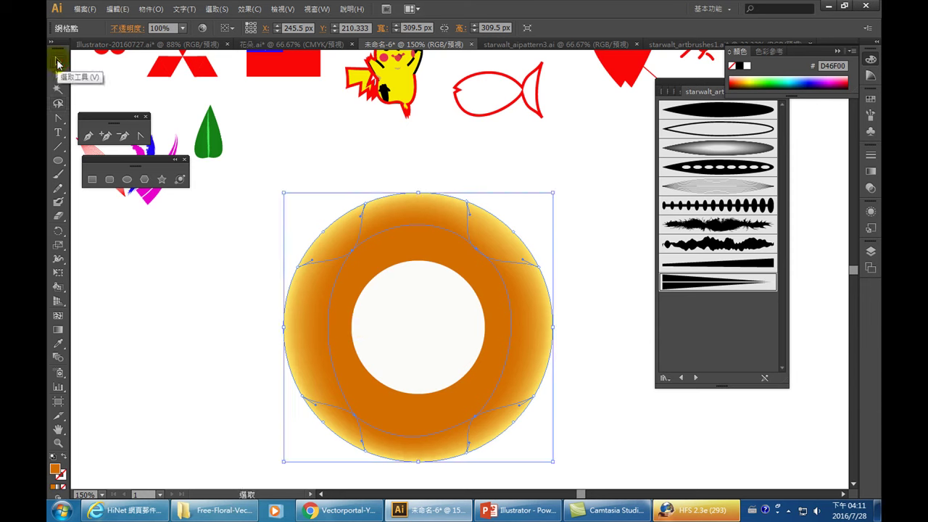
left_click(403, 311)
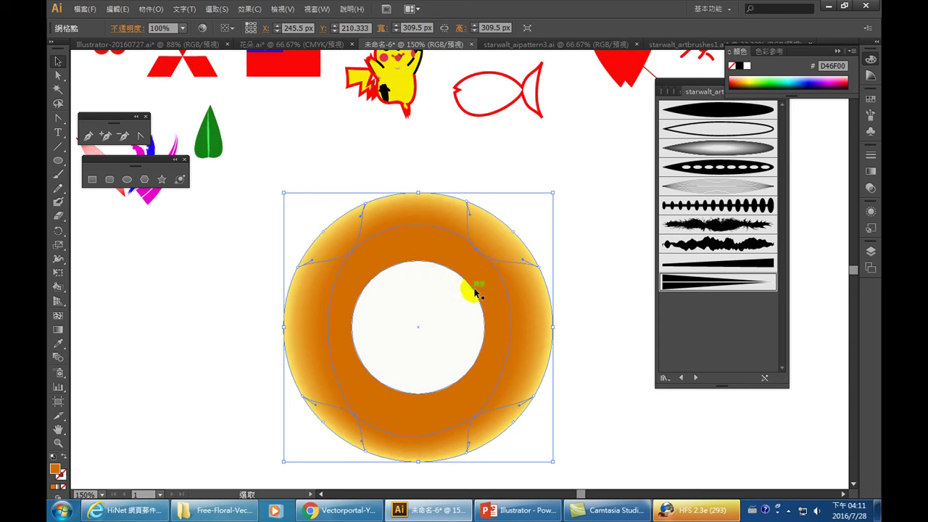
- Select the inner white circle and lock it with Object > Lock > Selection
left_click(421, 307)
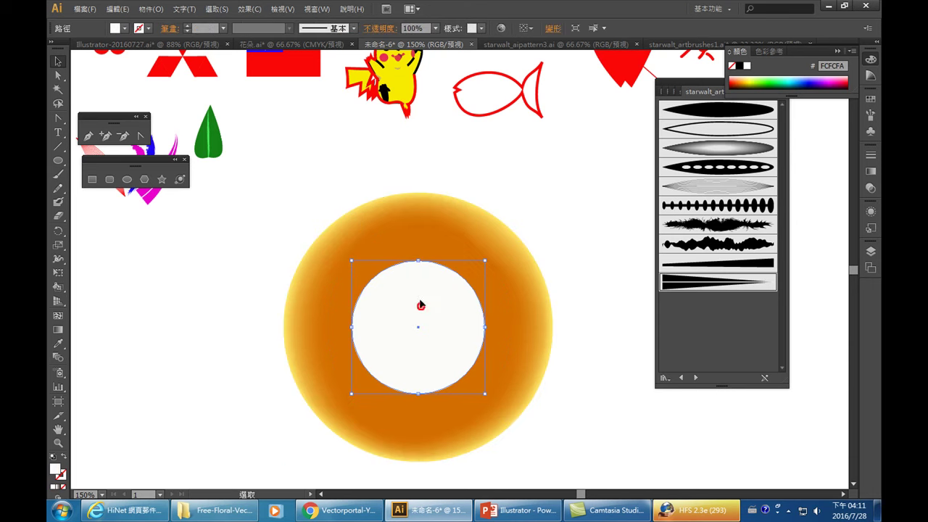
left_click(150, 10)
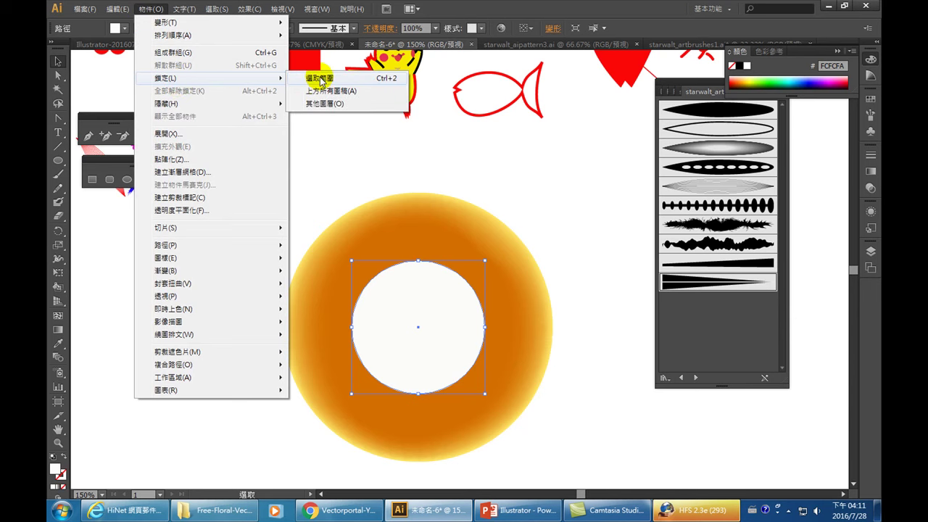
left_click(321, 78)
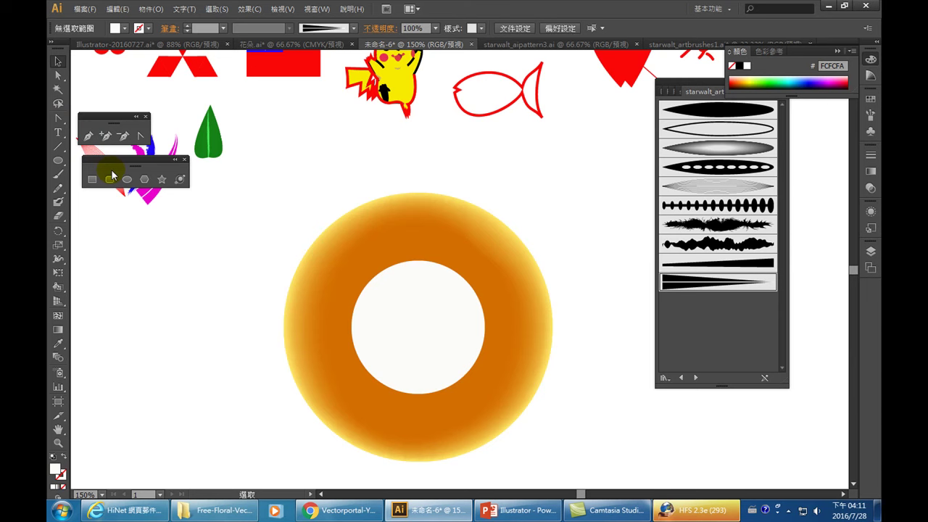
- Add white mesh points at the donut's inner top-left and lower-right
left_click(373, 276)
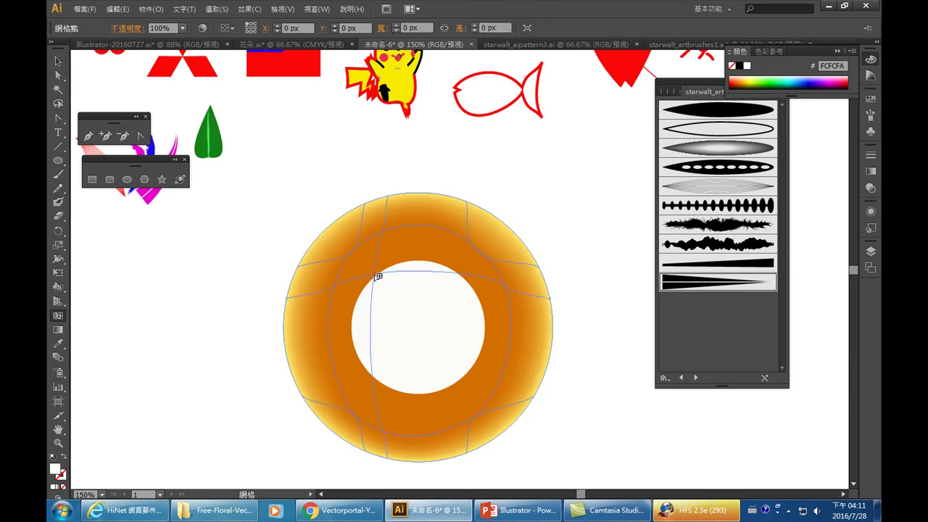
left_click(466, 380)
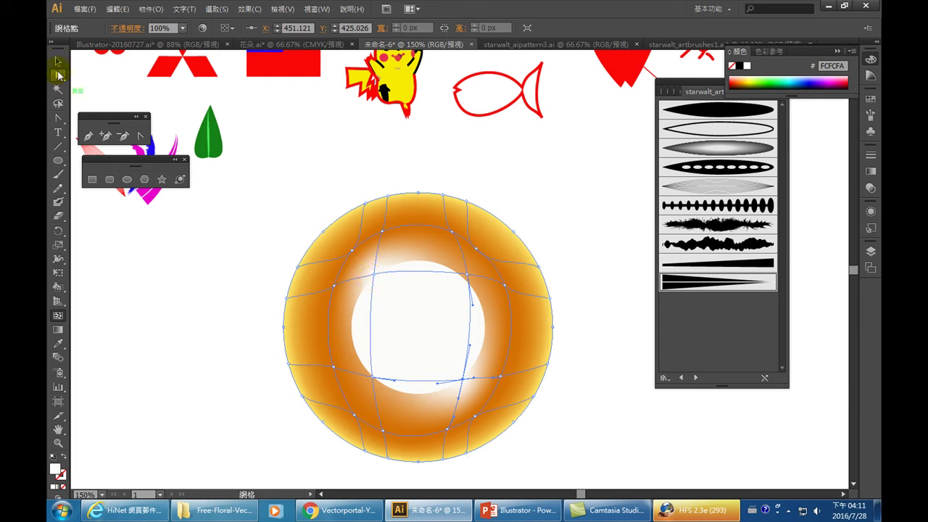
- Reshape the top-left, top and left inner mesh curves around the hole
left_click(58, 76)
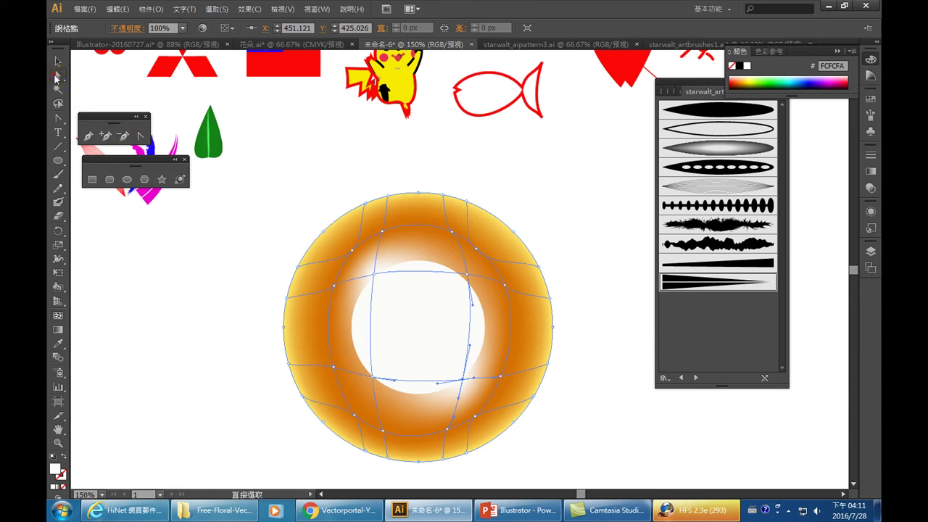
left_click(373, 273)
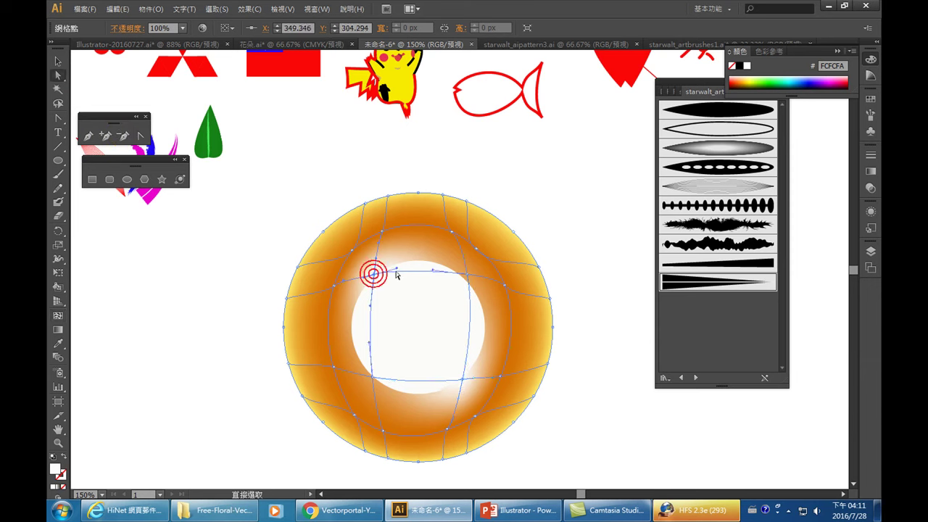
left_click_drag(398, 269, 408, 256)
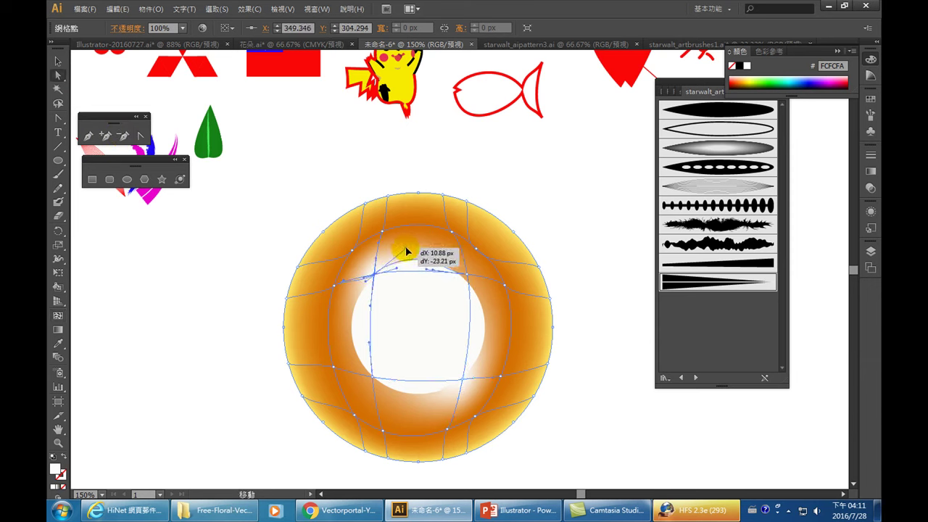
left_click_drag(409, 255, 408, 250)
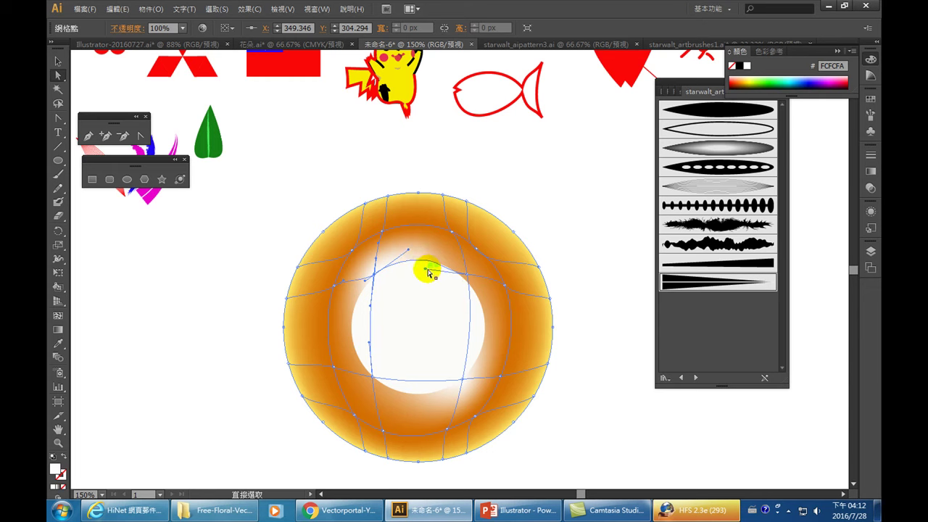
left_click_drag(426, 271, 429, 262)
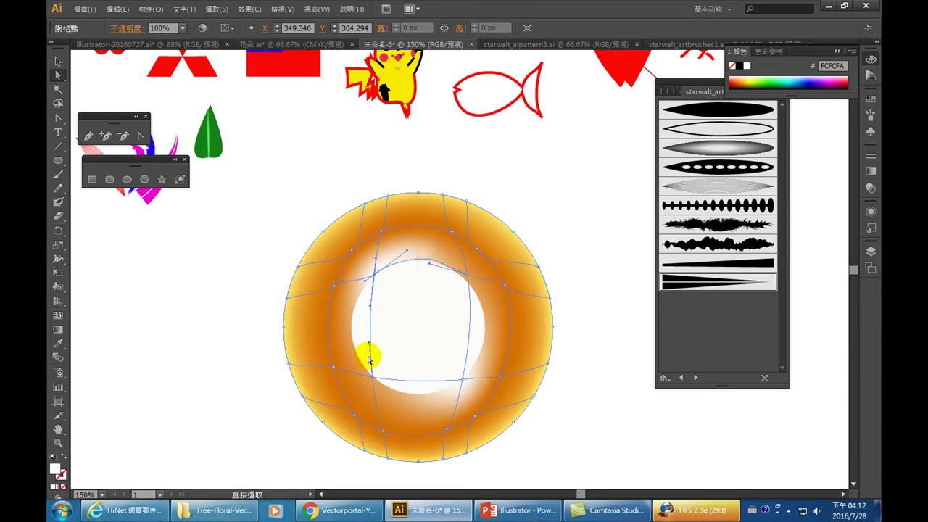
left_click_drag(368, 348, 352, 347)
left_click_drag(370, 307, 346, 308)
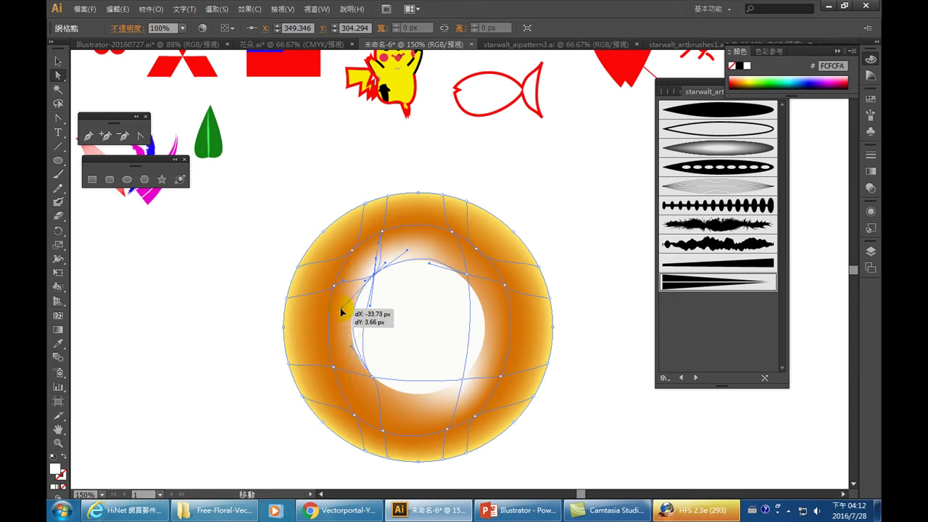
left_click_drag(346, 308, 341, 315)
- Adjust the lower and right inner-edge mesh points and handles
left_click_drag(459, 381, 464, 380)
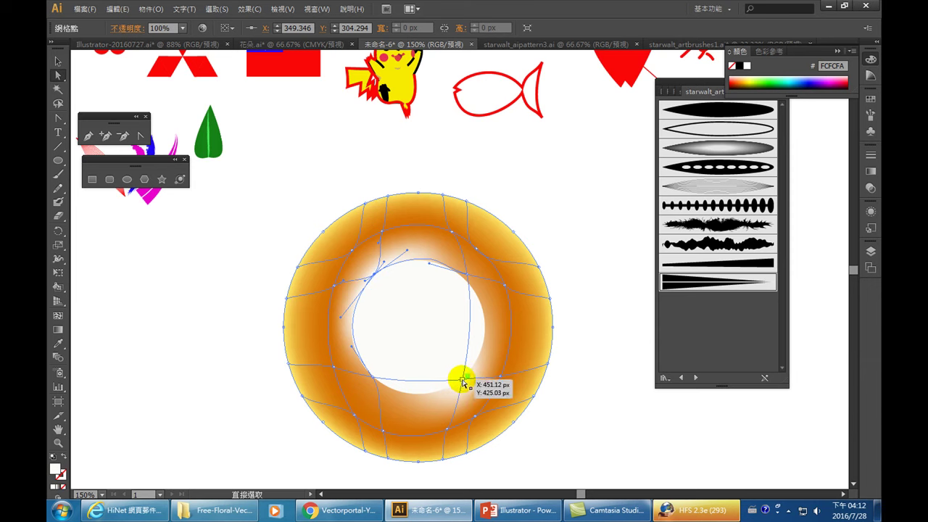
mouse_move(437, 389)
left_mouse_down()
mouse_move(432, 400)
mouse_move(407, 392)
left_mouse_up()
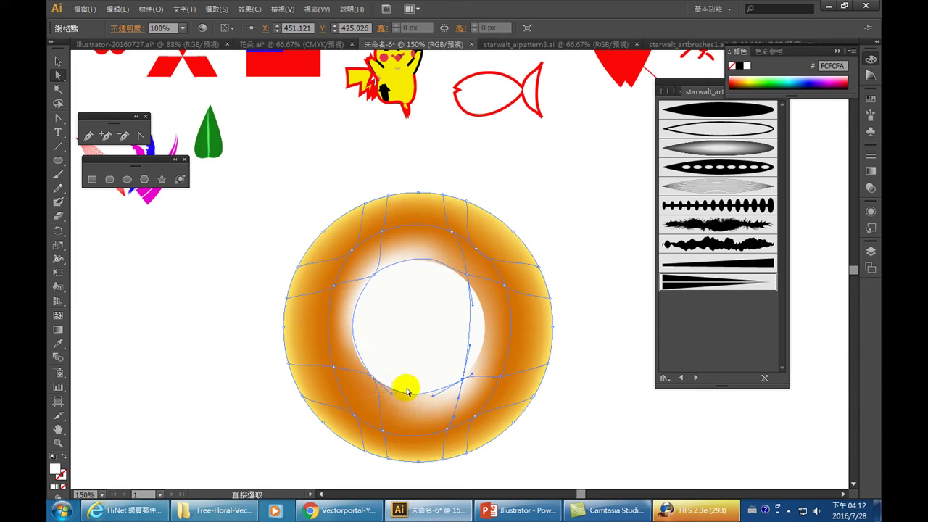
left_click_drag(472, 347, 489, 342)
left_click_drag(474, 306, 495, 314)
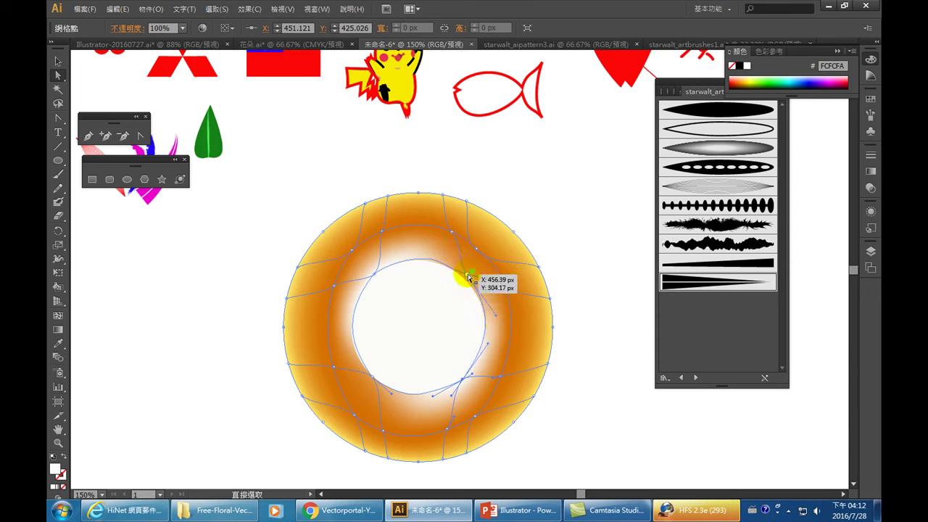
left_click_drag(467, 277, 436, 266)
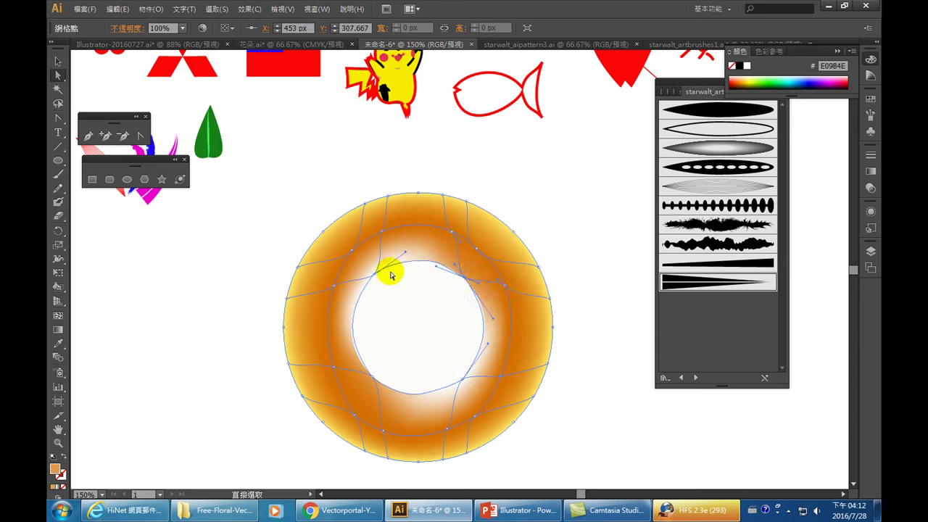
- Lasso-select the mesh points around the hole's inner edge
left_click(61, 105)
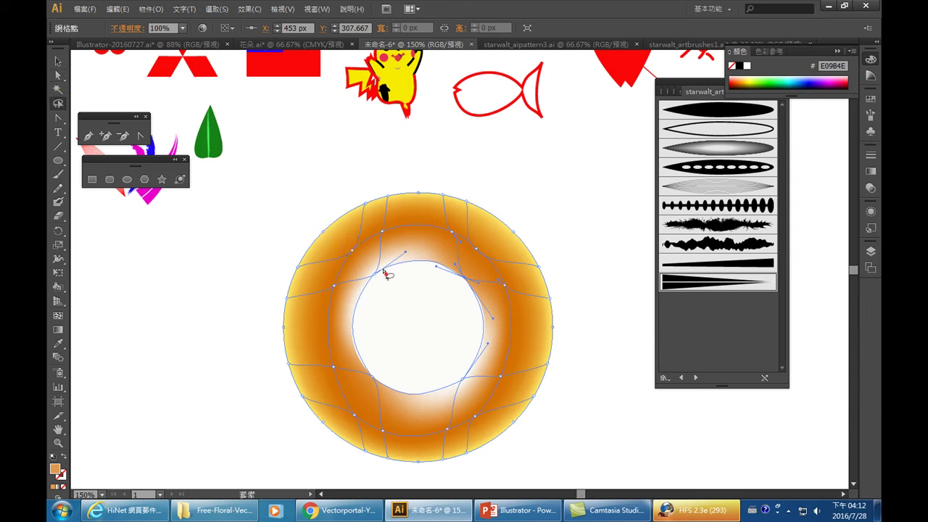
left_click_drag(372, 268, 373, 284)
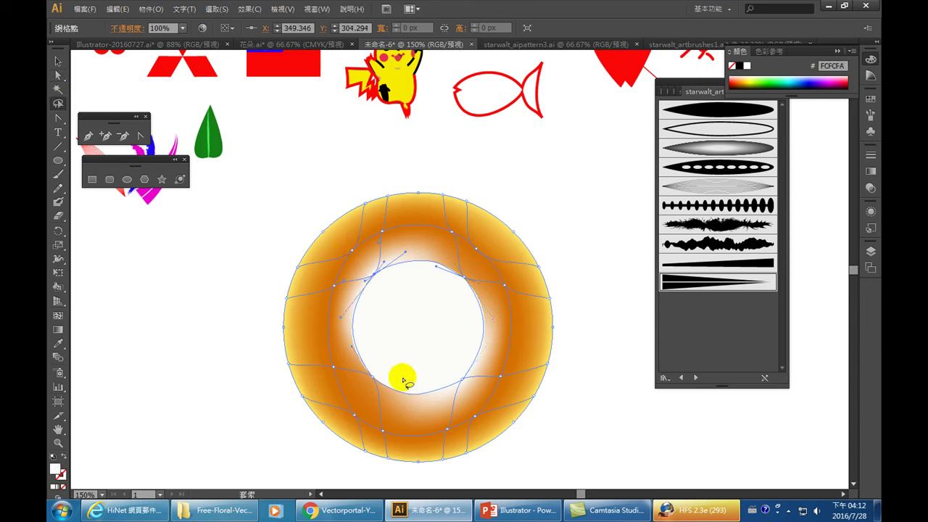
left_click_drag(400, 356, 453, 389)
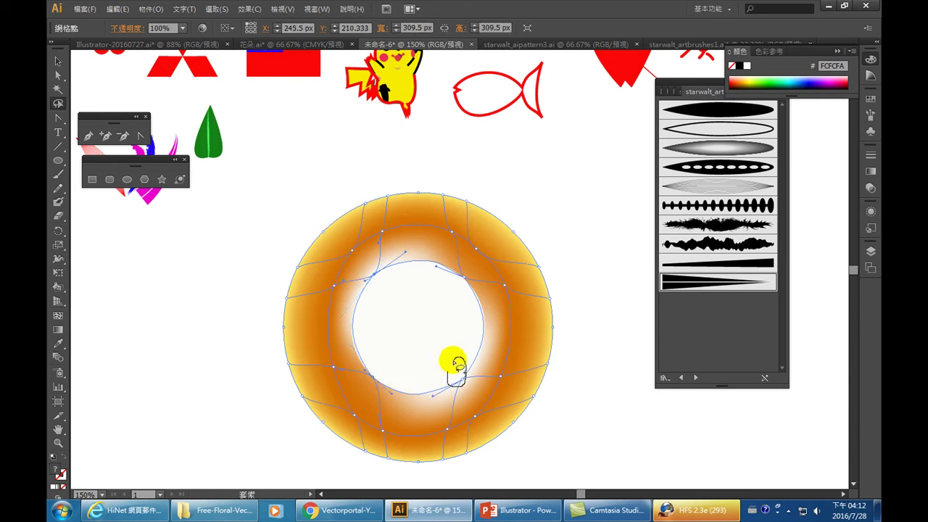
mouse_move(465, 381)
left_mouse_down()
mouse_move(471, 315)
mouse_move(459, 280)
mouse_move(459, 296)
left_mouse_up()
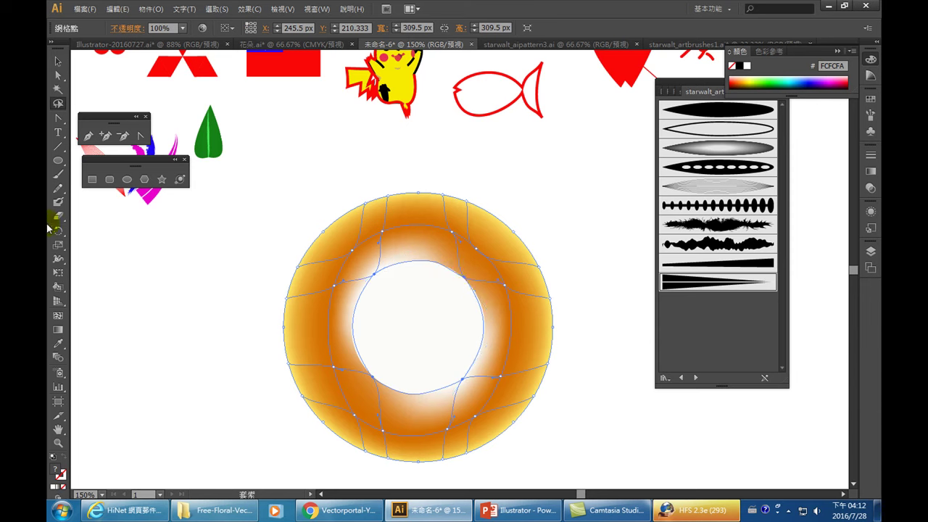
- Eyedropper the outer yellow FCE063 onto the inner mesh points, then deselect and reselect the donut
left_click(58, 343)
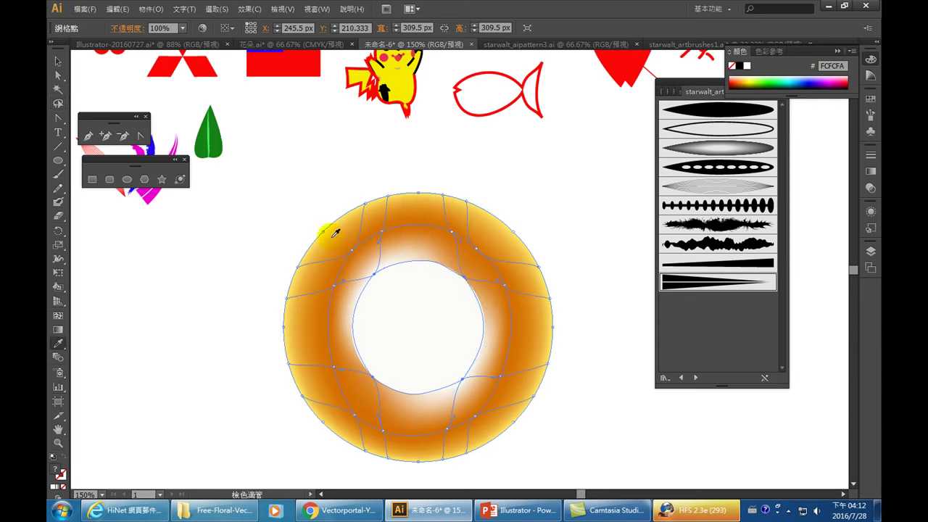
left_click(346, 211)
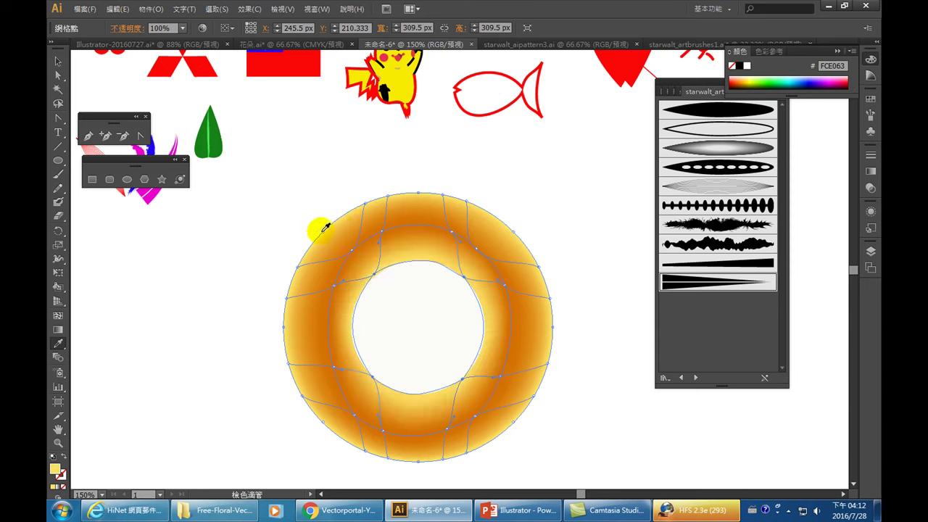
left_click(58, 59)
left_click(172, 208)
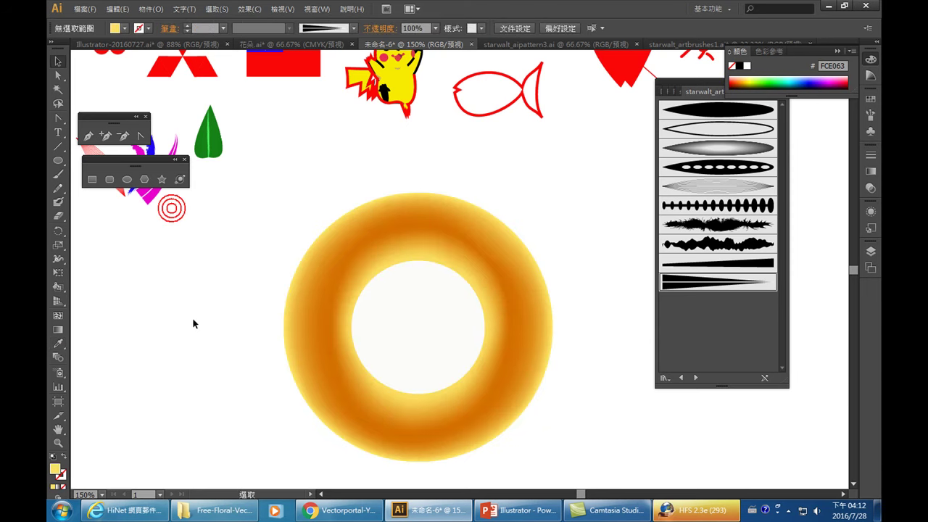
left_click(180, 335)
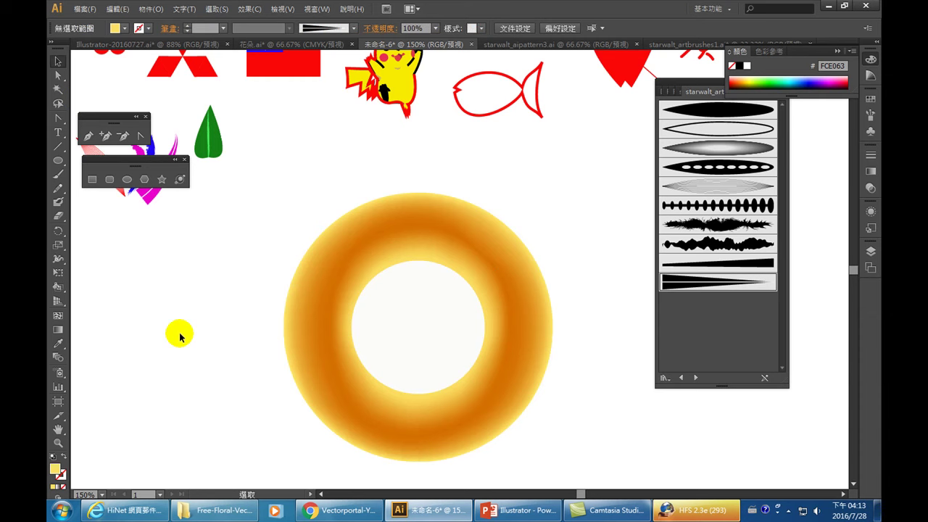
left_click(579, 215)
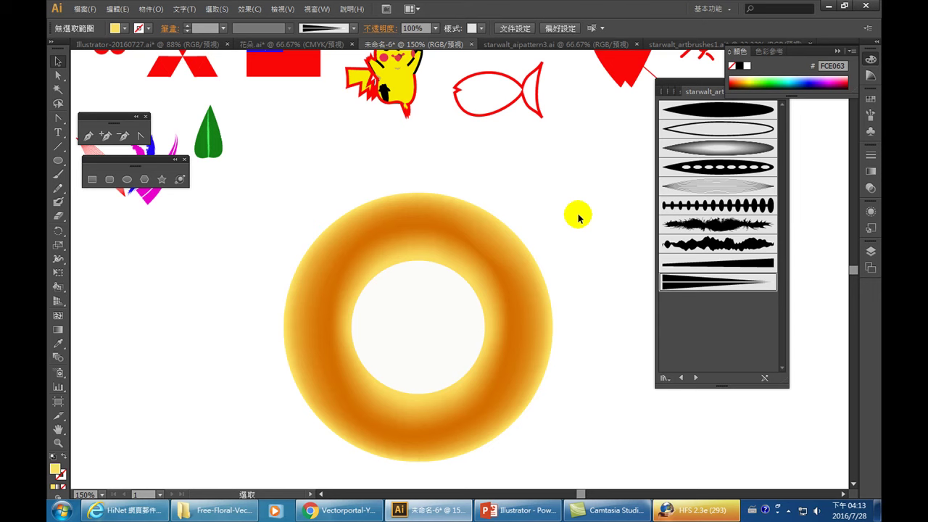
left_click_drag(291, 218, 497, 399)
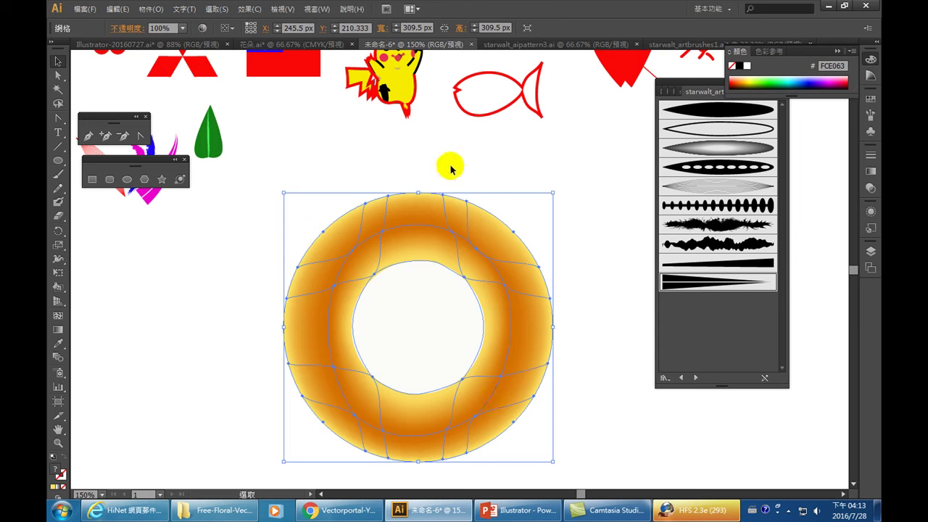
- Unlock all objects, then select and group the donut's parts
left_click_drag(553, 195, 377, 368)
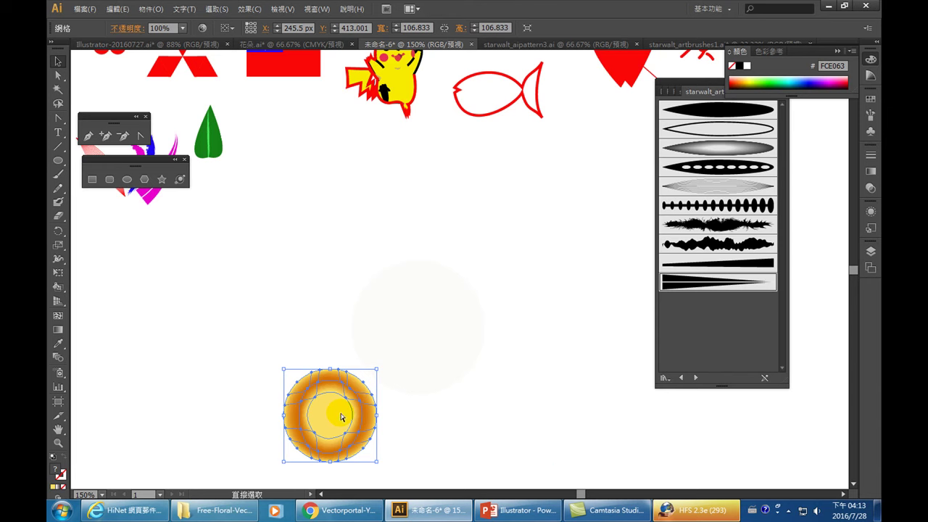
key("ctrl+z")
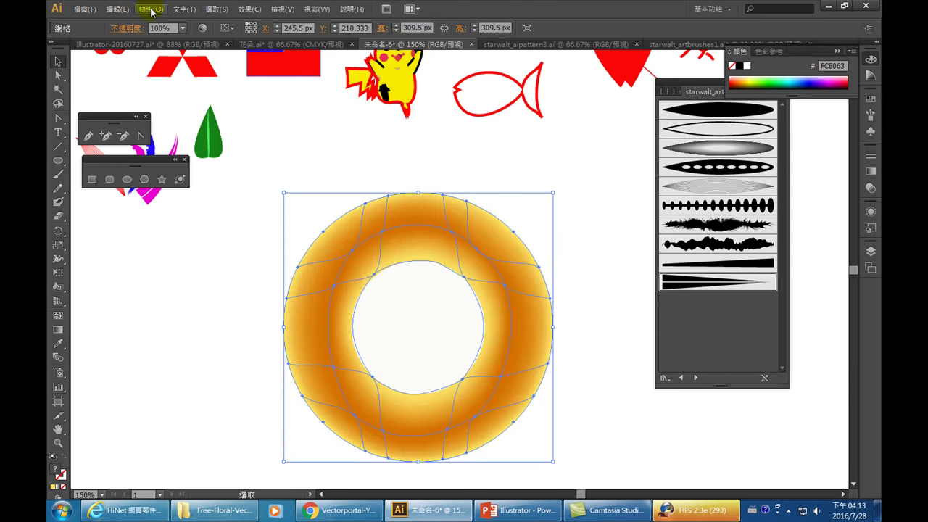
left_click(152, 8)
left_click(172, 91)
left_click_drag(578, 197, 384, 341)
key("ctrl+g")
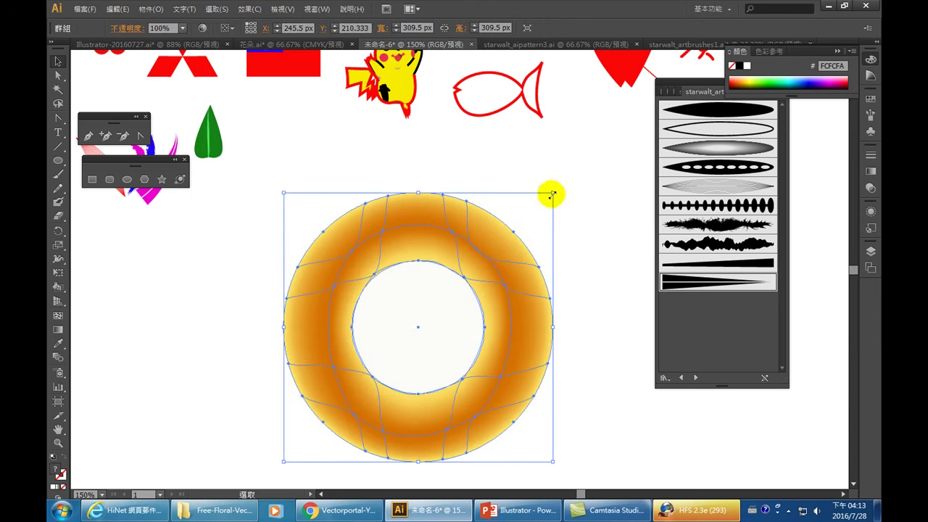
- Shrink the donut to about 102 px beside the leaf and move the fish down
left_click_drag(552, 193, 373, 372)
left_click_drag(330, 407, 300, 162)
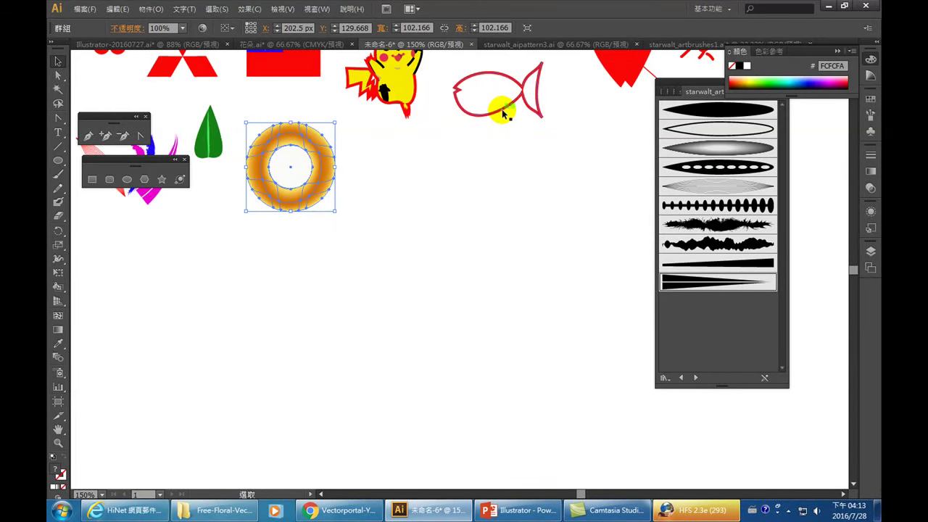
left_click_drag(502, 109, 405, 310)
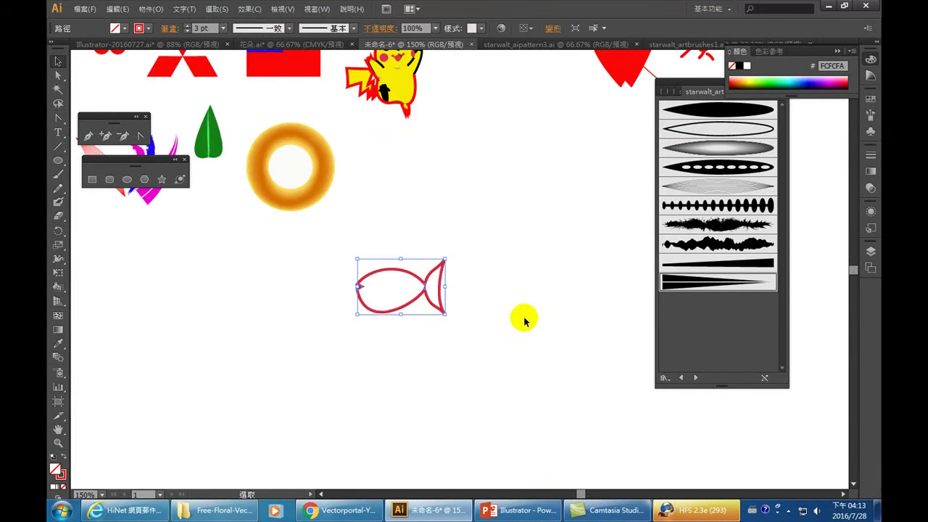
- Swap the fish's fill and stroke so it is solid red with no outline
left_click(63, 457)
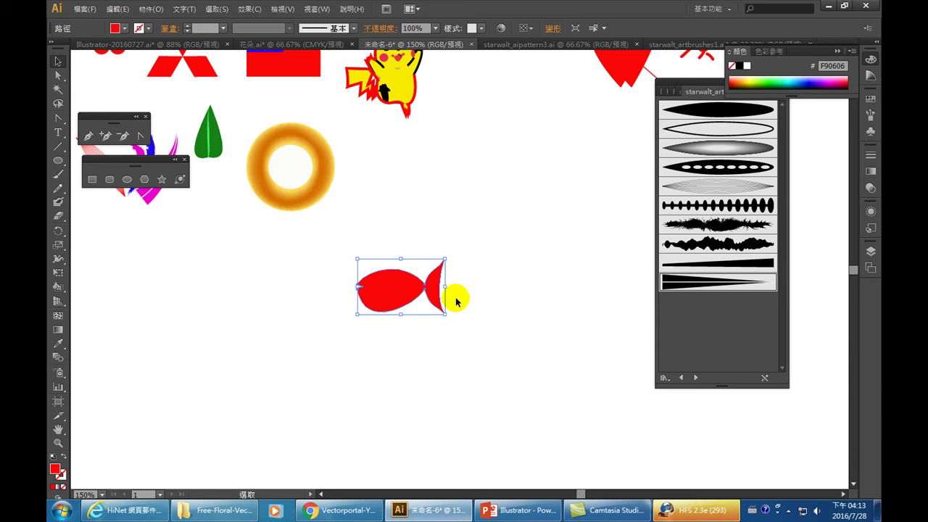
left_click(58, 145)
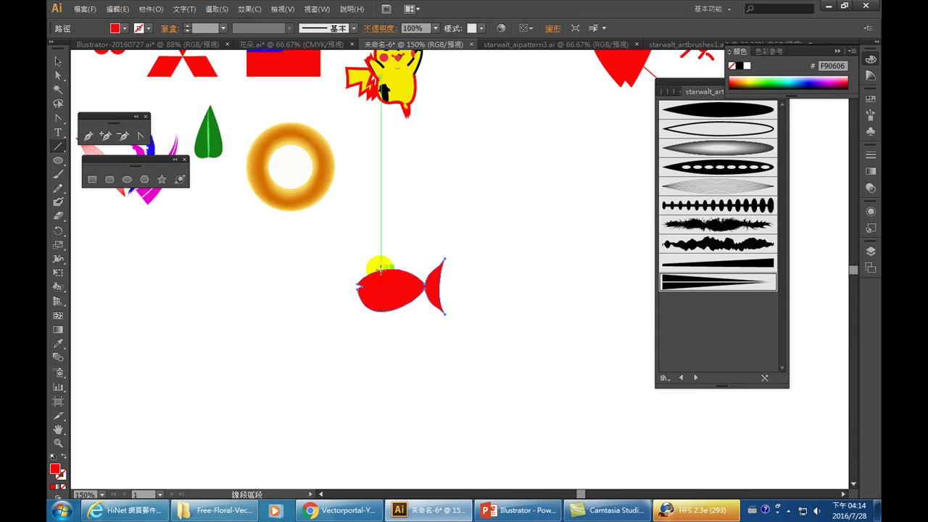
- Add Pen anchor points on the fish's top and bottom edges behind its head
left_click(88, 138)
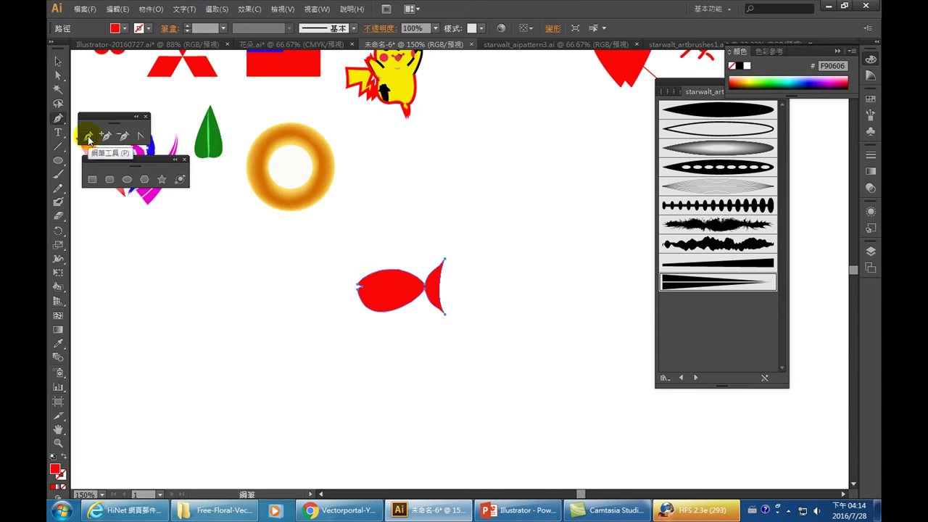
left_click(88, 142)
left_click(378, 270)
left_click(377, 313)
- Draw a curved line from the fish's bottom edge to its top edge, bending toward the head
left_click(373, 265)
key("v")
key("p")
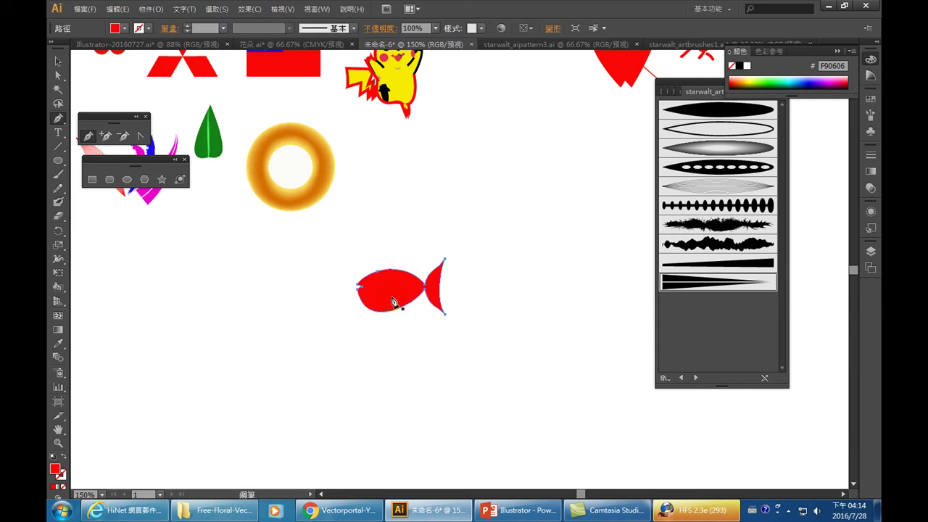
left_click(85, 138)
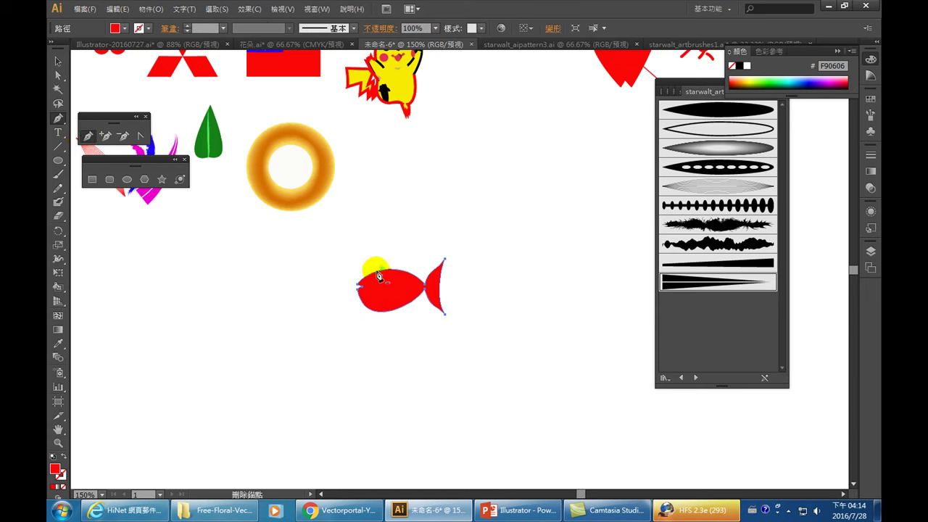
left_click(384, 313)
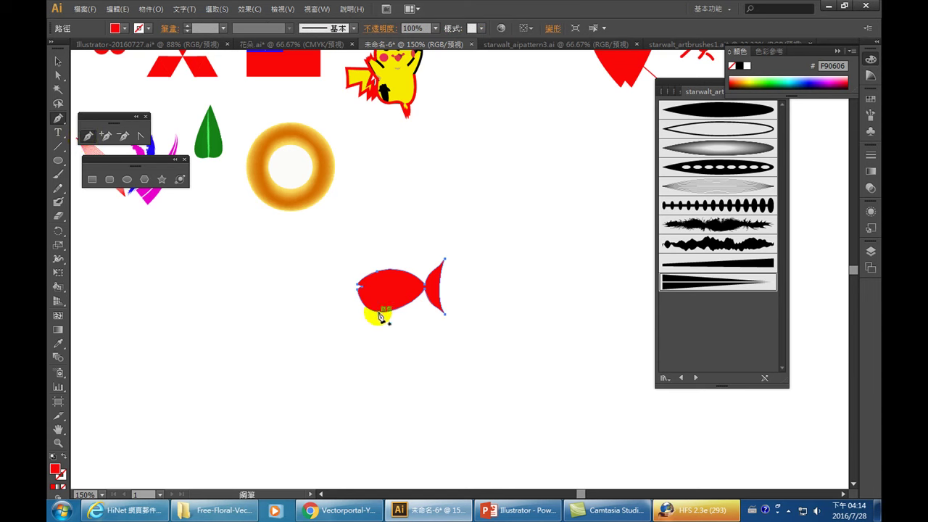
mouse_move(383, 313)
left_mouse_down()
mouse_move(390, 282)
mouse_move(394, 299)
mouse_move(397, 291)
left_mouse_up()
left_click(383, 271)
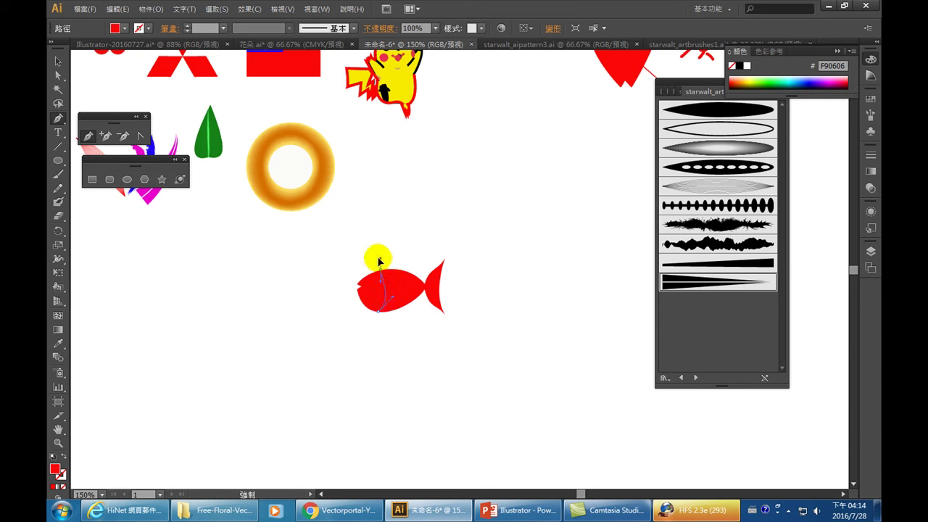
left_click_drag(380, 265, 375, 266)
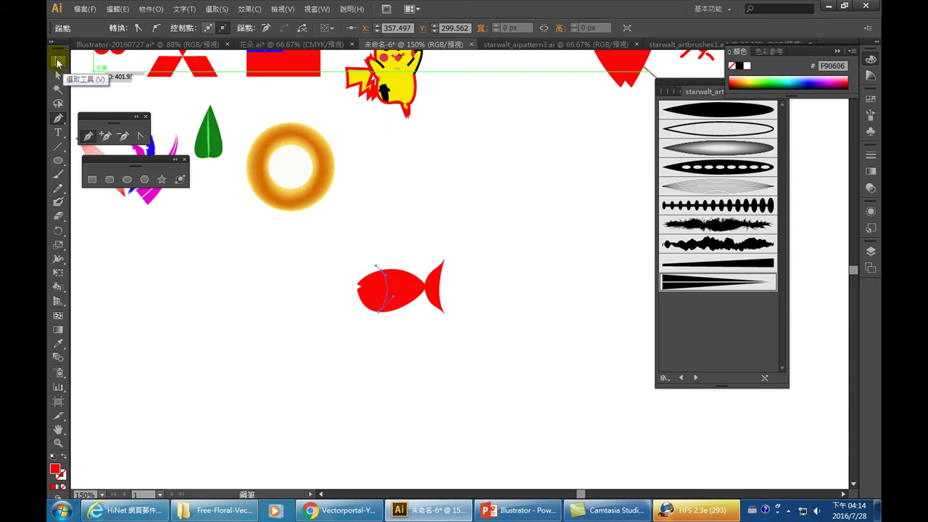
- Give the curve no fill and a green 00D416 stroke, then deselect it
left_click(65, 460)
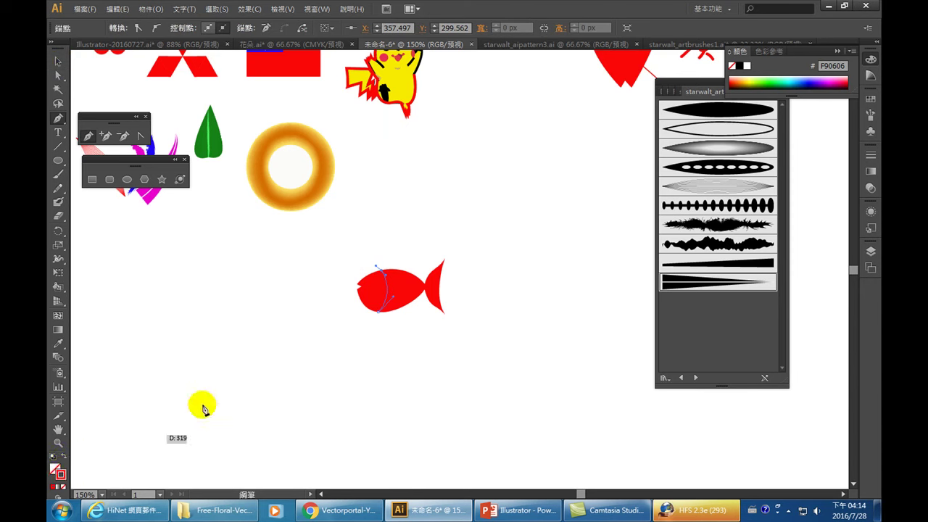
left_click(761, 77)
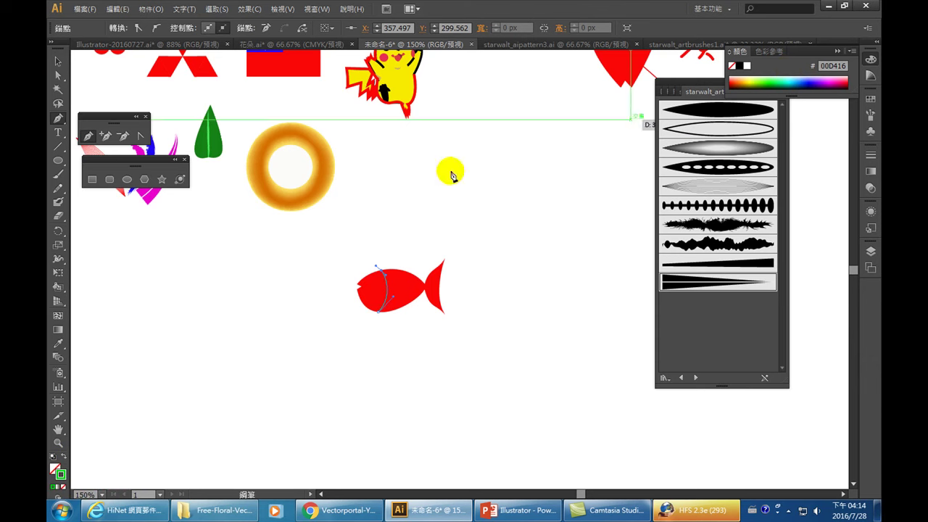
left_click(58, 61)
left_click(251, 310)
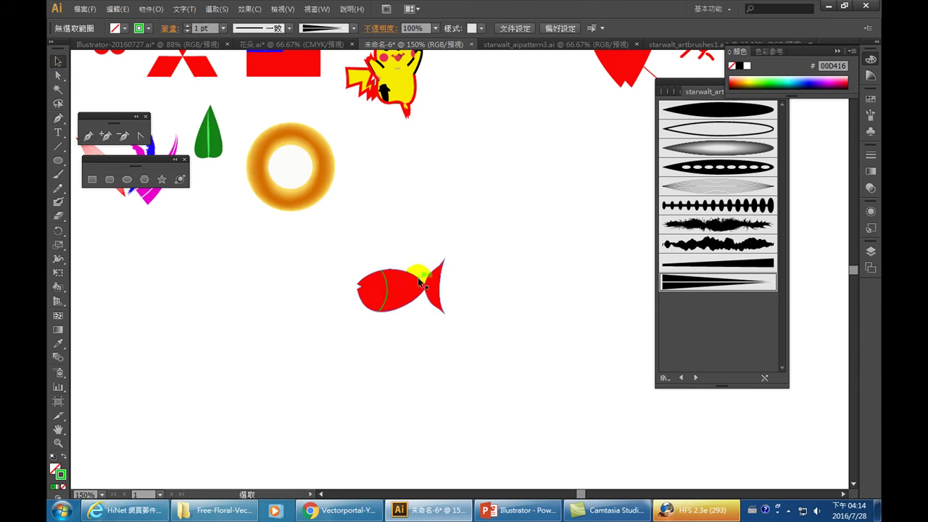
- Zoom to 600%, draw a second curved line near the tail, and marquee-select the whole fish
key("ctrl+plus")
key("ctrl+plus")
key("ctrl+plus")
key("ctrl+plus")
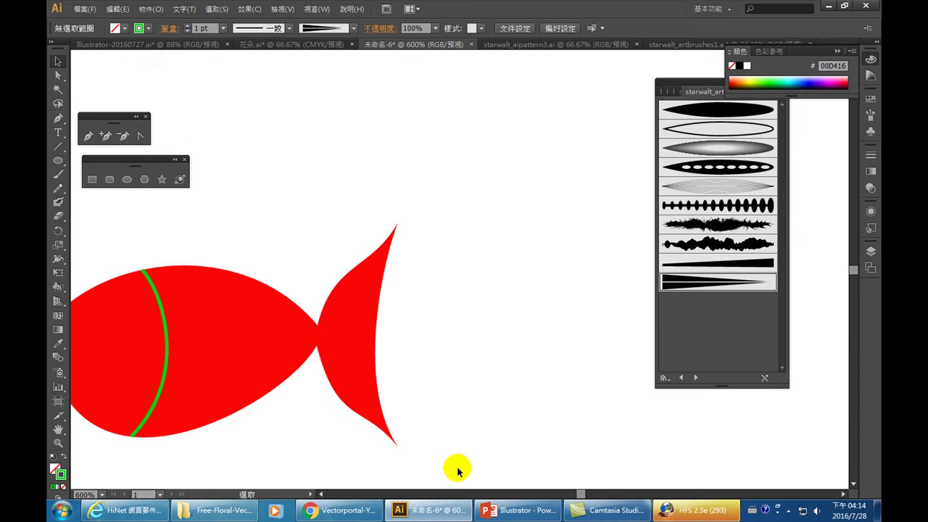
left_click(321, 494)
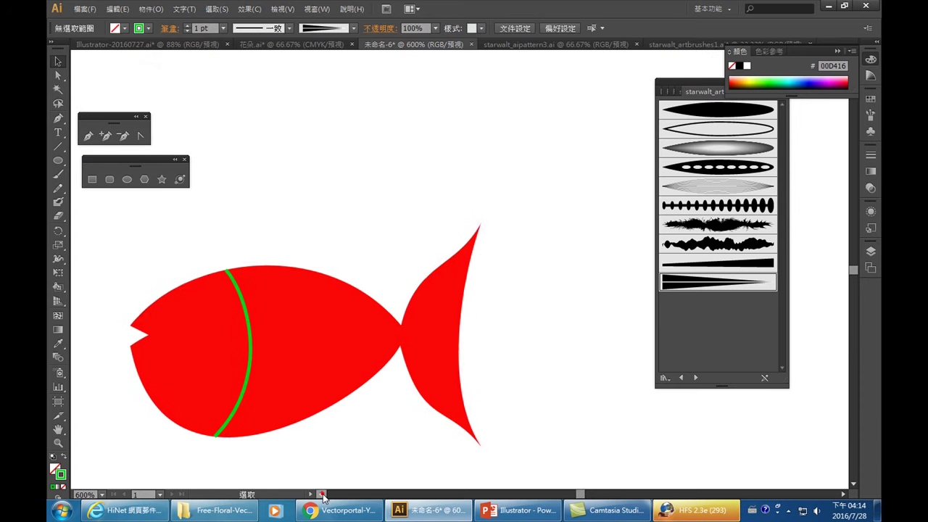
left_click(88, 136)
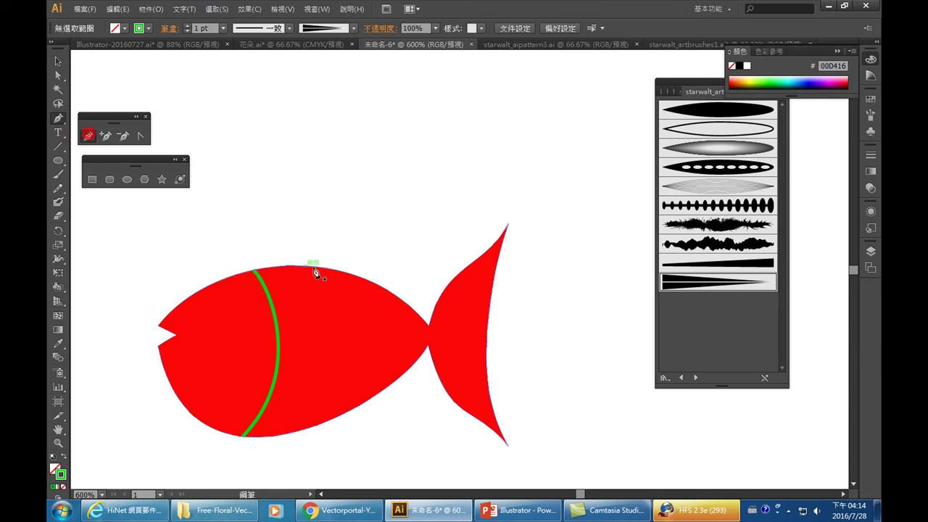
left_click(361, 275)
left_click(360, 402)
left_click_drag(361, 405, 319, 449)
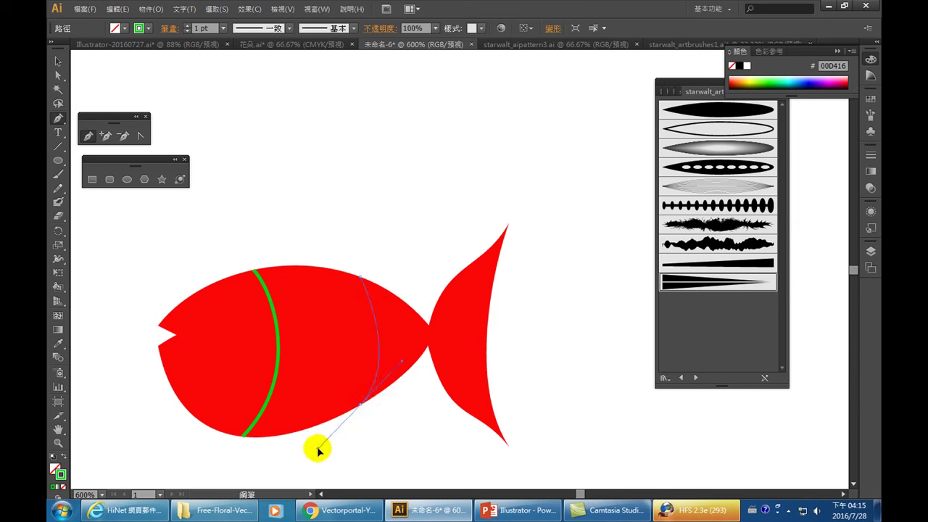
left_click_drag(317, 450, 317, 449)
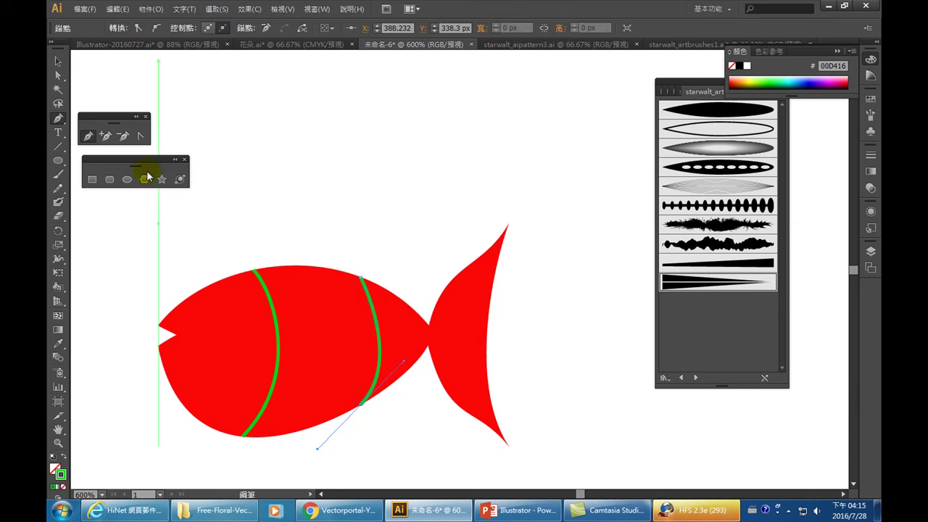
left_click(58, 61)
mouse_move(246, 229)
left_mouse_down()
mouse_move(350, 340)
mouse_move(406, 350)
left_mouse_up()
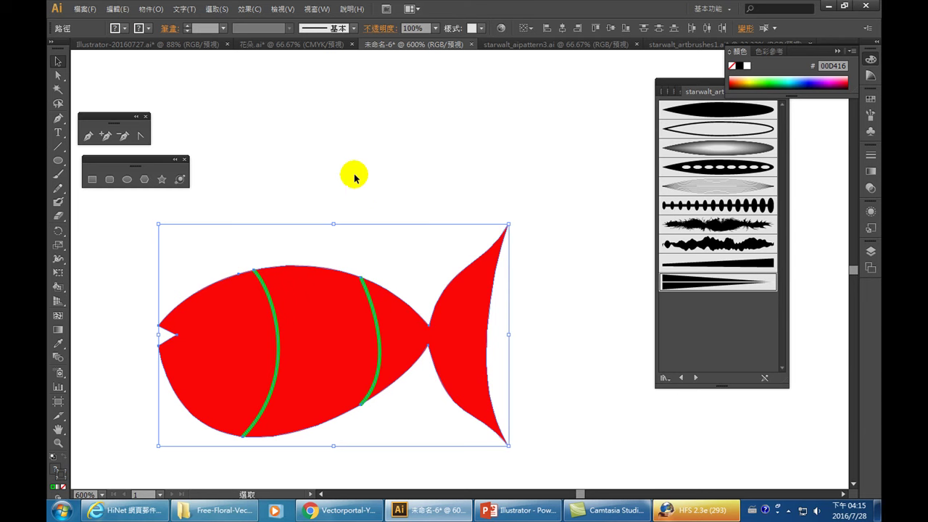
- Apply Object > Live Paint > Make to the fish and its lines, then take the Live Paint Bucket
left_click(150, 9)
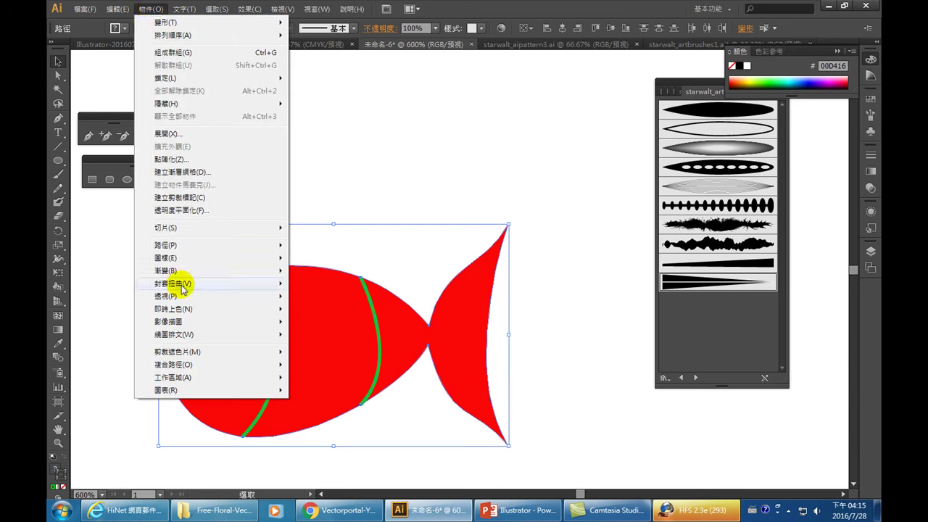
mouse_move(181, 309)
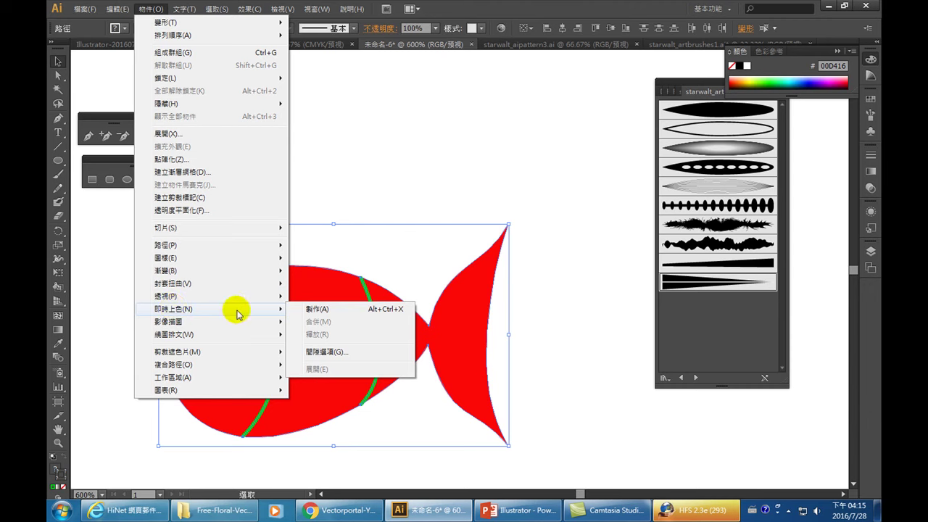
left_click(316, 309)
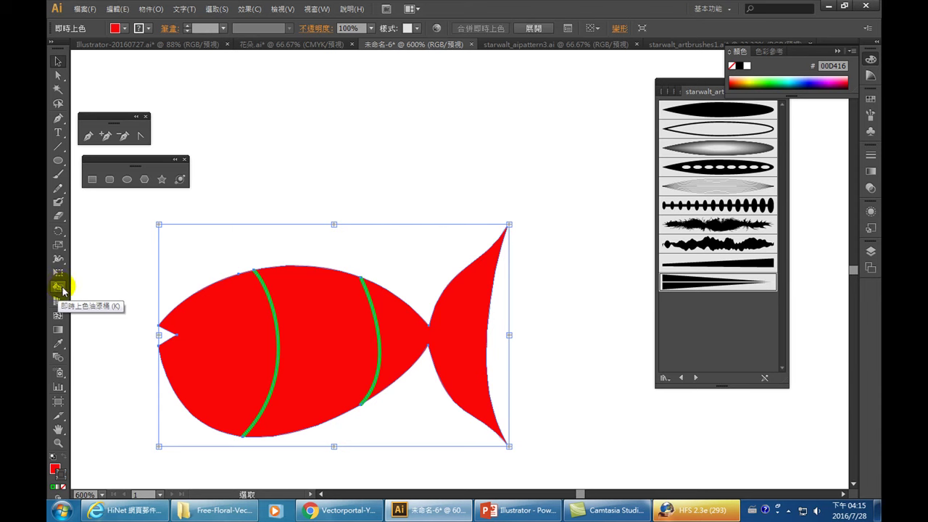
left_click(63, 290)
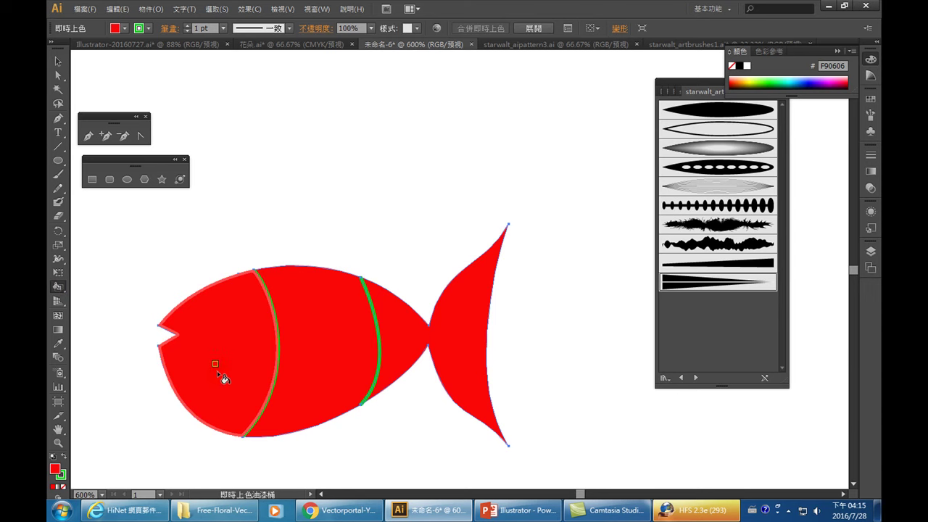
- Fill the fish's middle band with light cyan 7FF9FF using the Live Paint Bucket
left_click(426, 297)
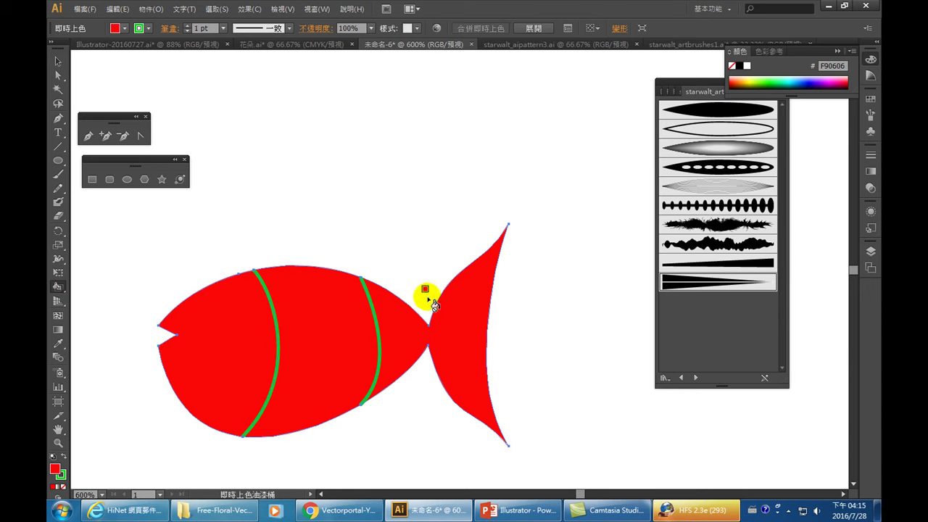
left_click(791, 79)
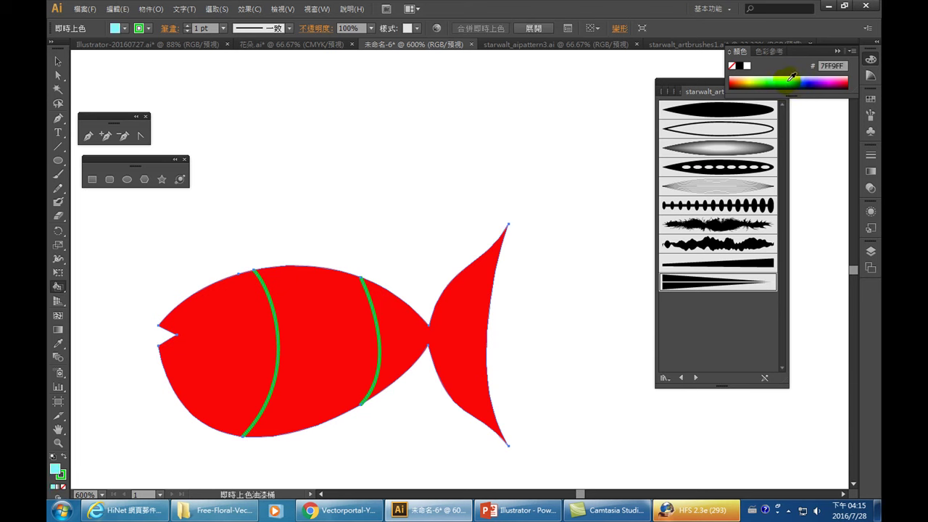
left_click_drag(790, 78, 60, 473)
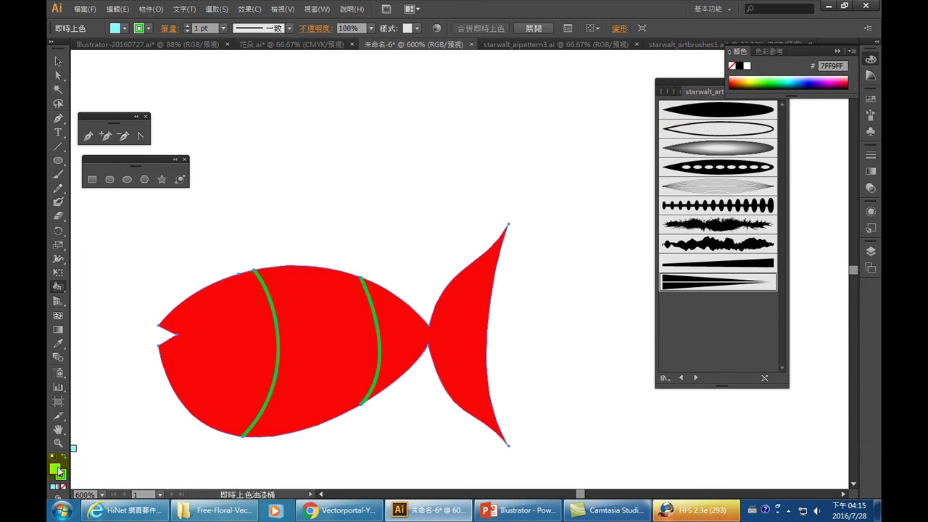
left_click(327, 332)
left_click(325, 354)
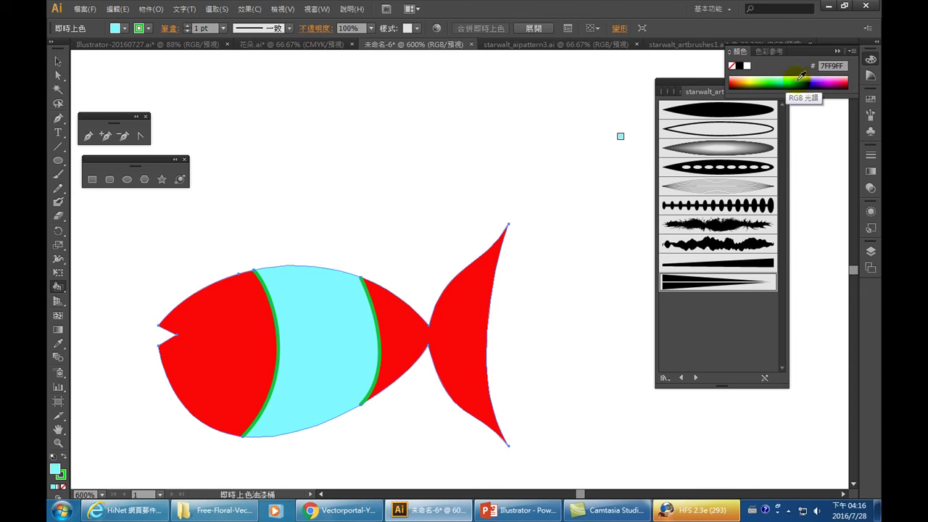
- Fill the fish's tail with orange FFA43F
left_click(749, 78)
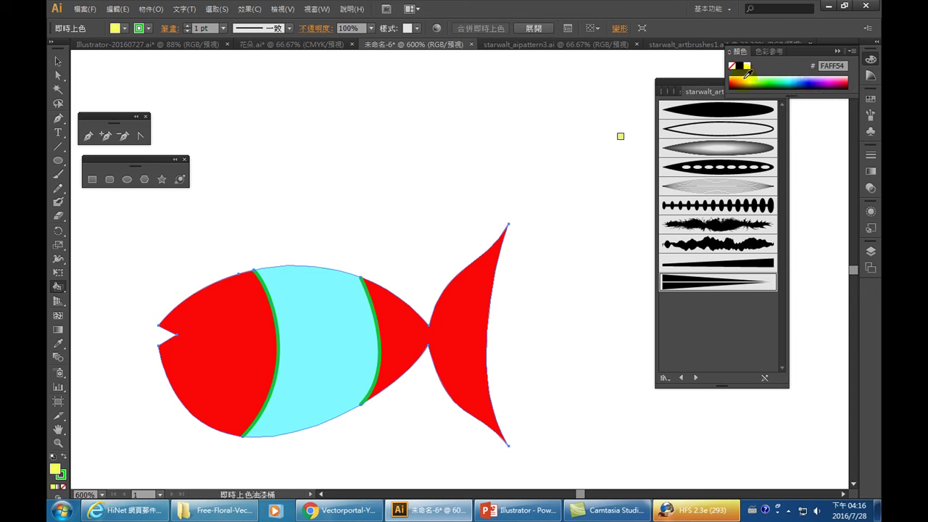
left_click(743, 79)
left_click(741, 78)
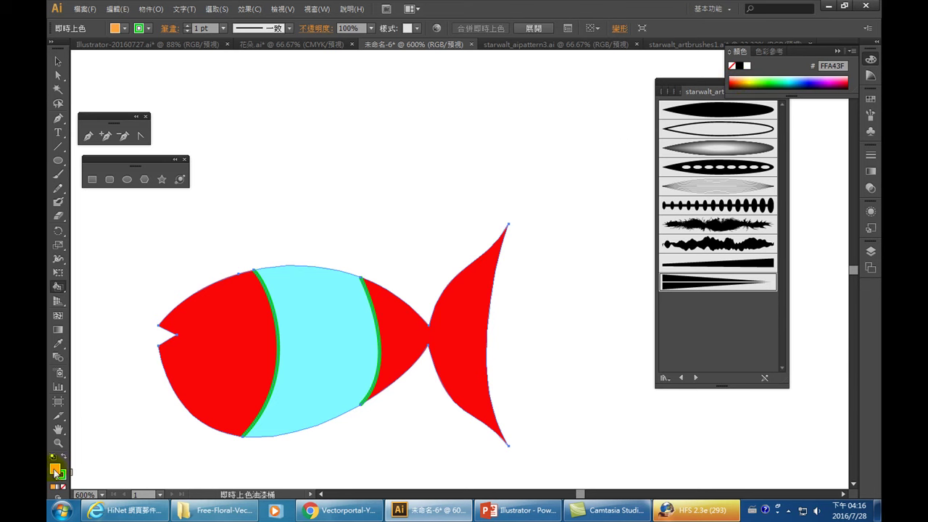
left_click(464, 328)
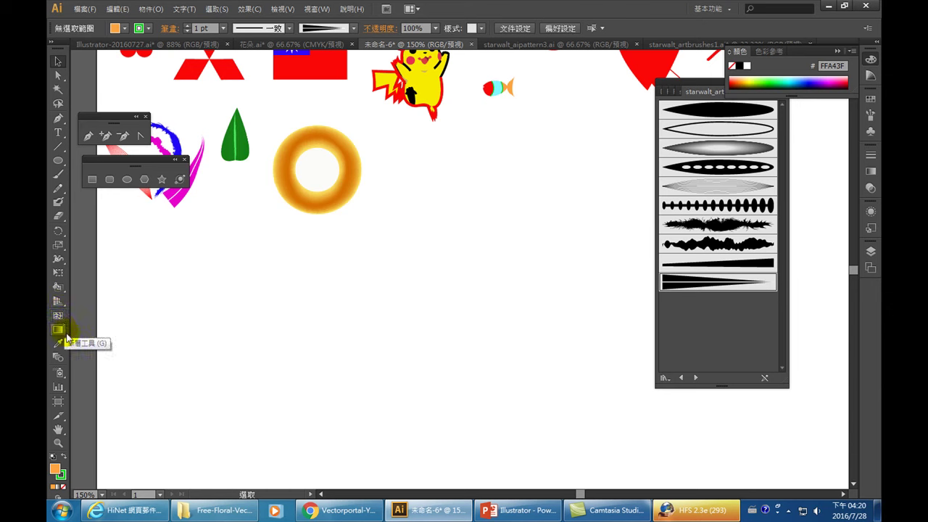
- Draw a square below the orange ring and a spiky star to its right
mouse_move(58, 160)
left_mouse_down()
mouse_move(76, 168)
mouse_move(79, 161)
left_mouse_up()
left_click_drag(182, 293, 280, 388)
left_click(58, 161)
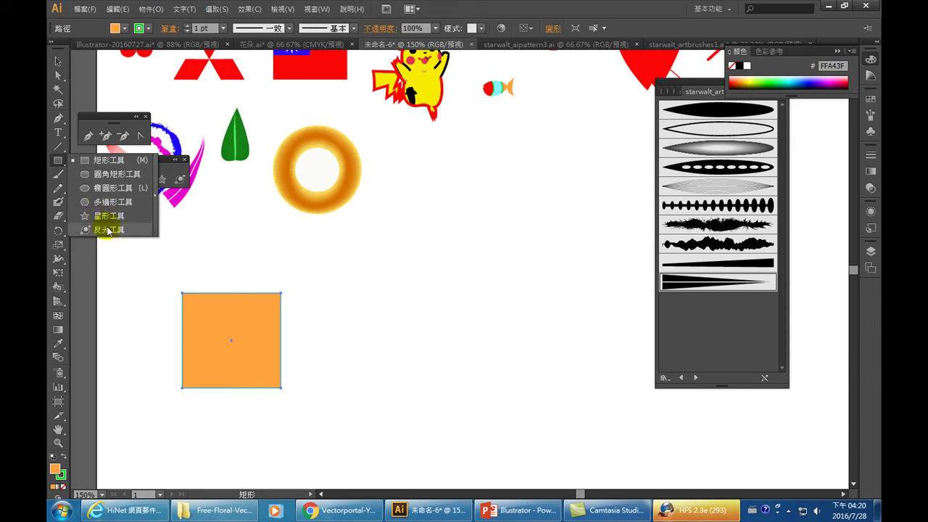
left_click(108, 215)
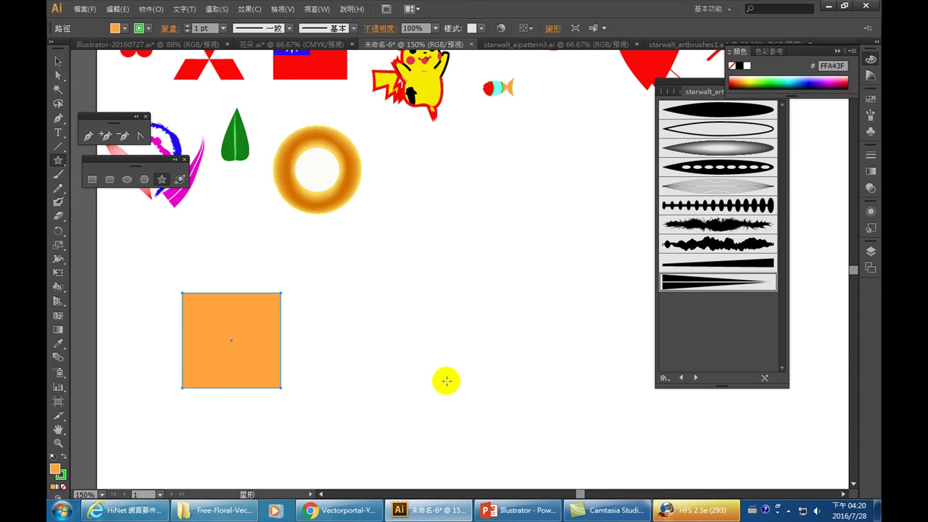
mouse_move(372, 307)
left_mouse_down()
mouse_move(419, 377)
mouse_move(393, 346)
mouse_move(418, 335)
left_mouse_up()
key("v")
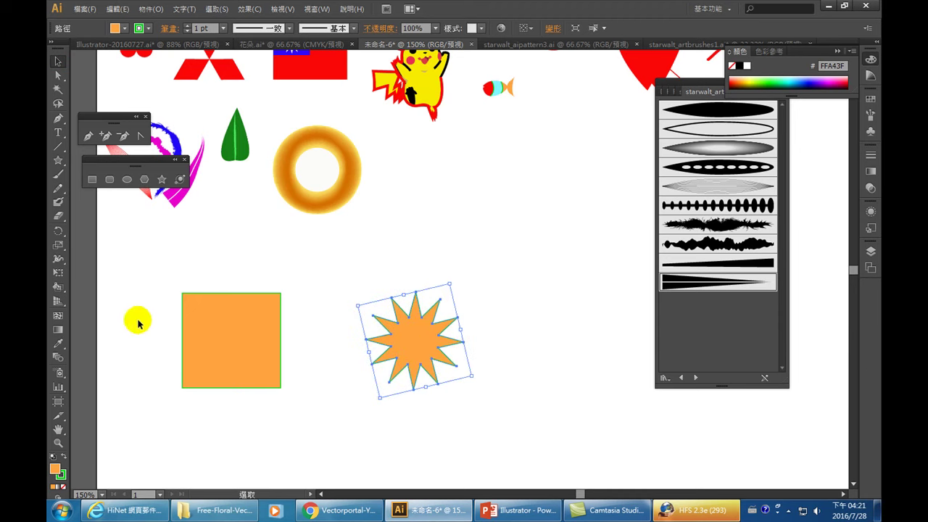
- Blend the square into the star with the Blend tool
left_click(61, 363)
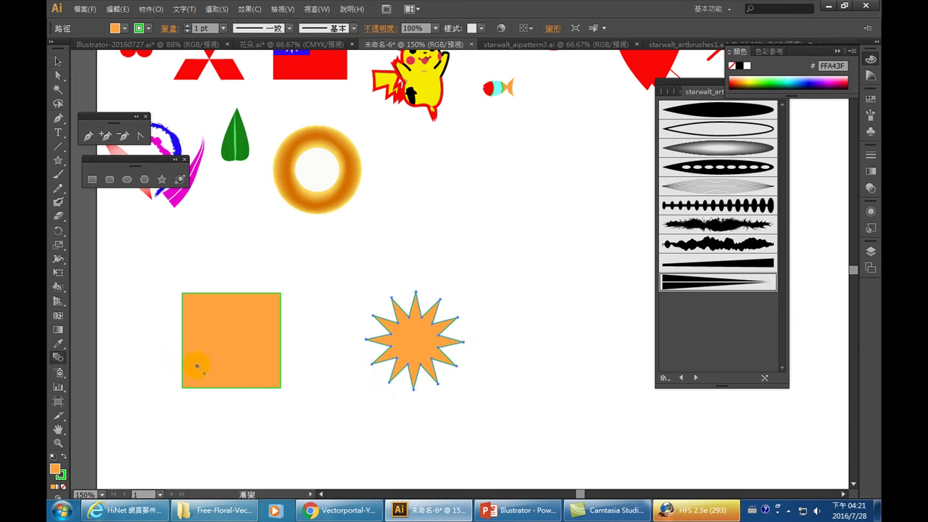
left_click(220, 332)
left_click(424, 342)
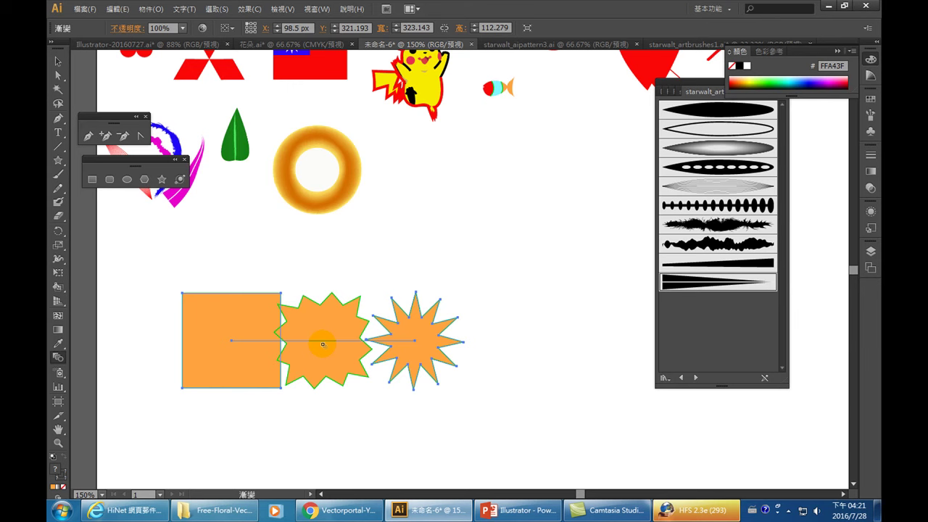
- Delete the square-star blend, draw a small orange circle, and copy it to the right
key("Delete")
key("l")
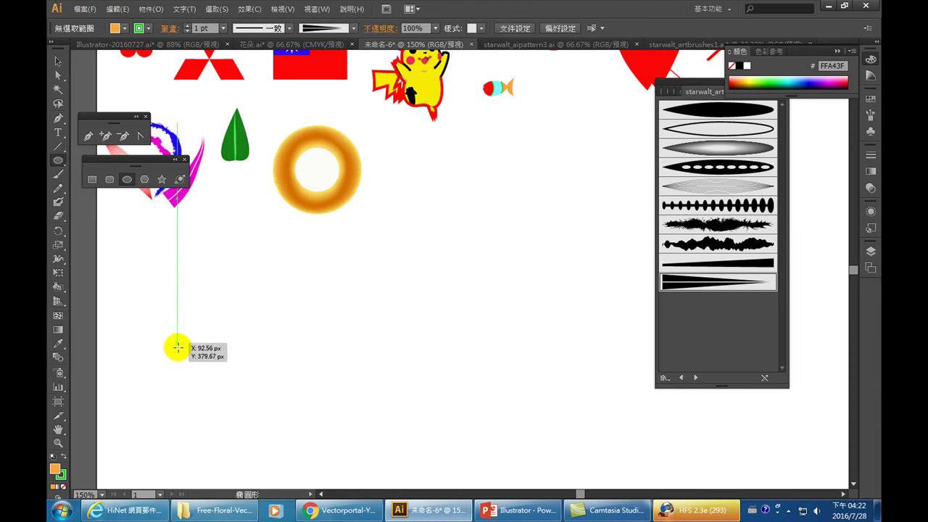
left_click_drag(185, 270, 207, 292)
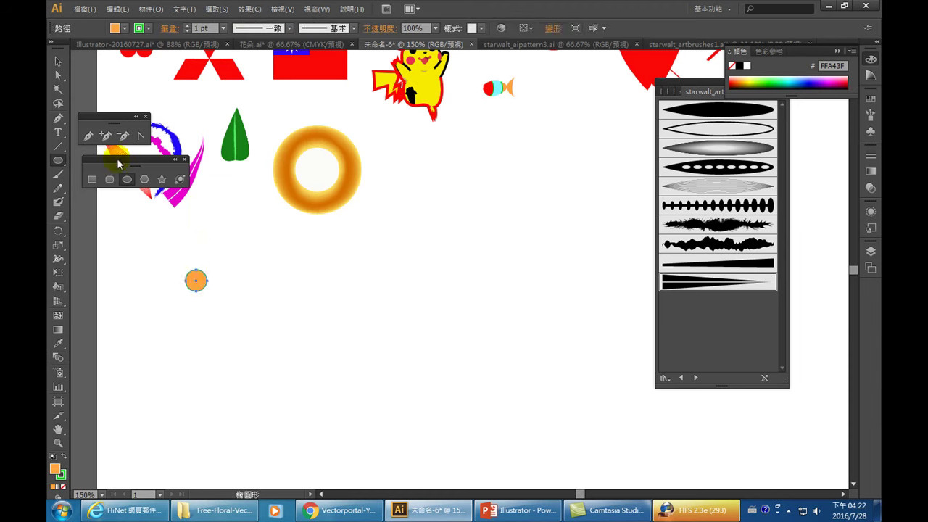
left_click(58, 61)
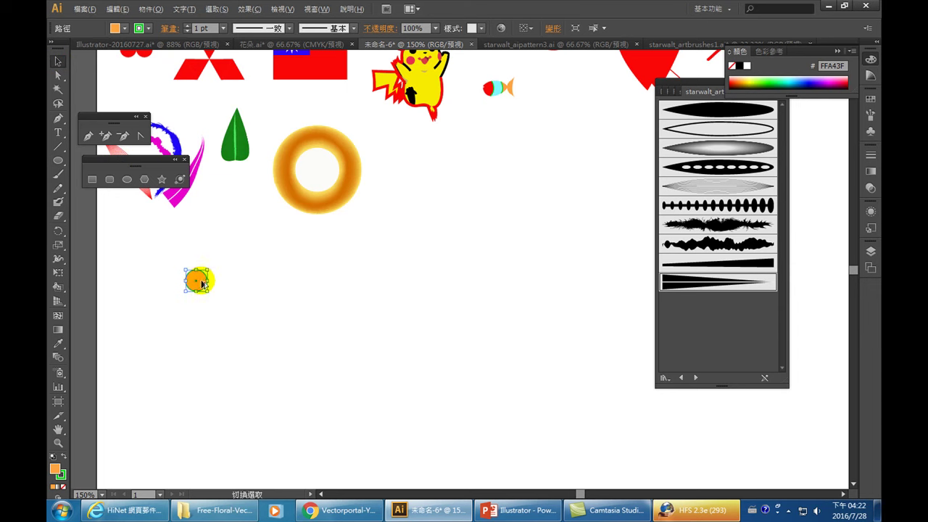
left_click_drag(202, 285, 403, 288)
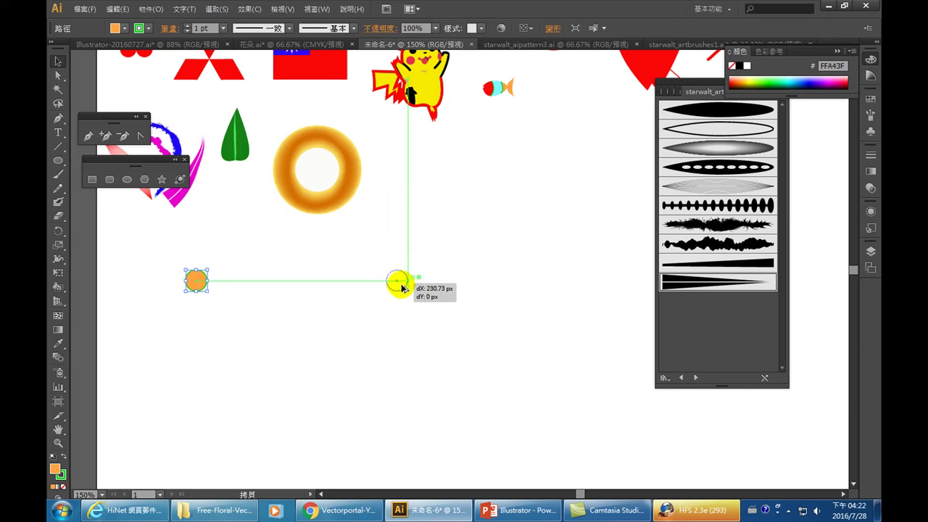
left_click_drag(402, 288, 403, 288)
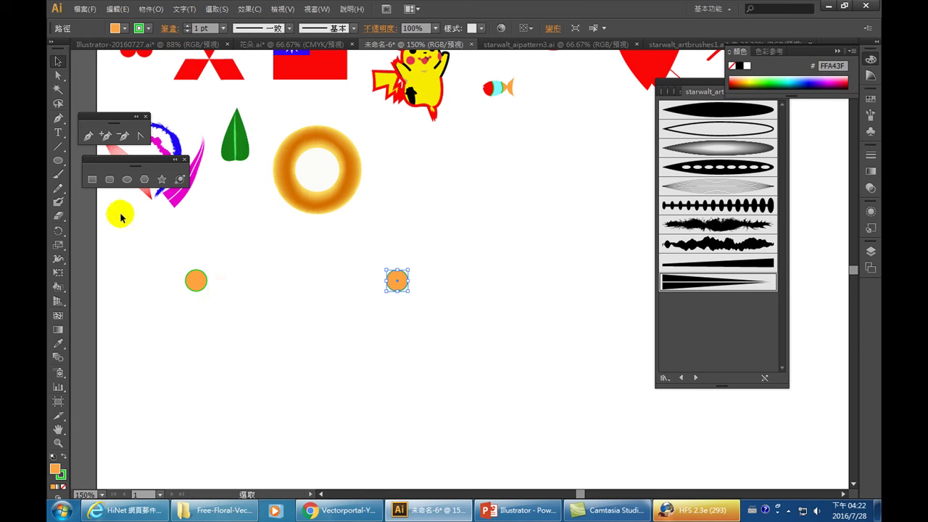
- Blend the two circles into a straight row
left_click(59, 359)
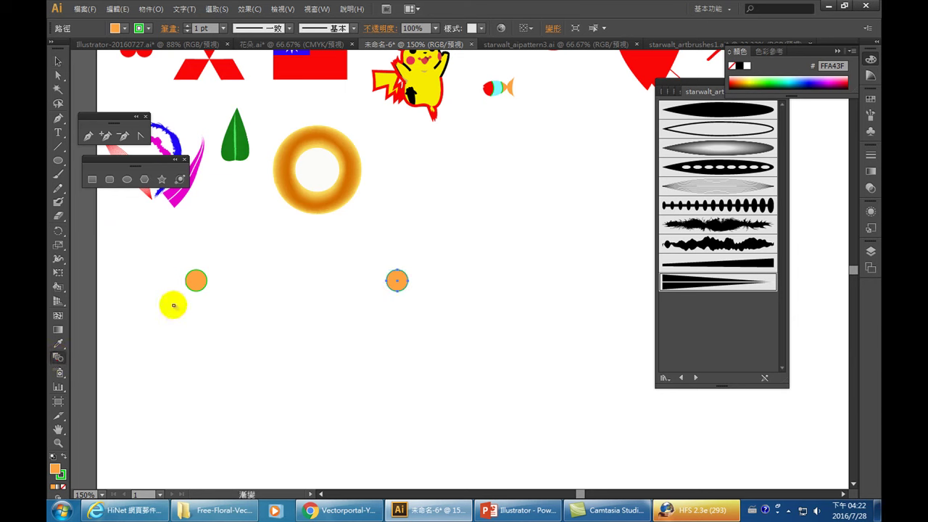
left_click(195, 280)
left_click(399, 281)
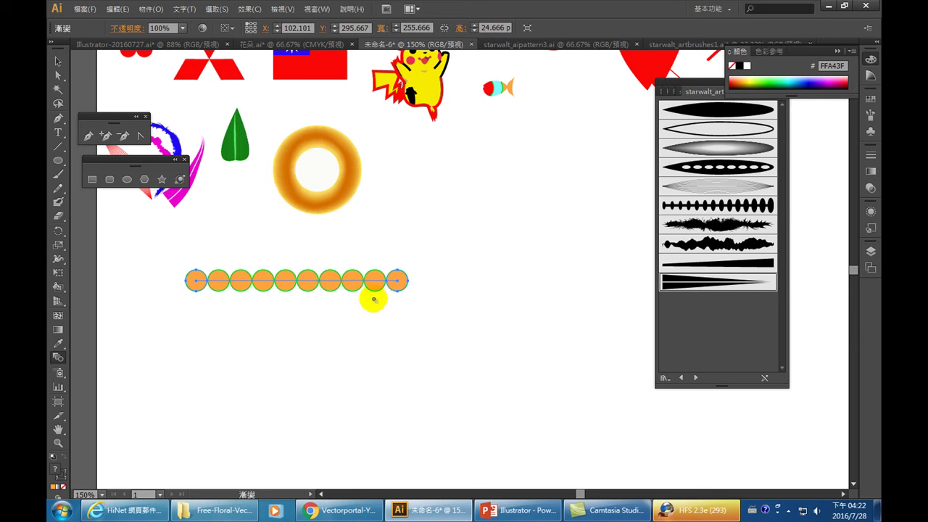
left_click(58, 61)
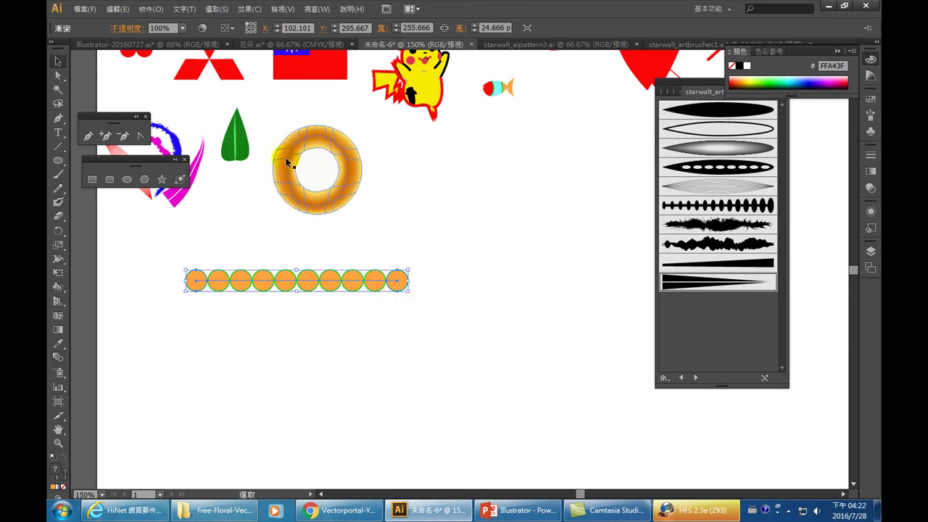
- Copy the row downward, blend the two rows, then undo the diagonal blend
left_click_drag(327, 283, 326, 414)
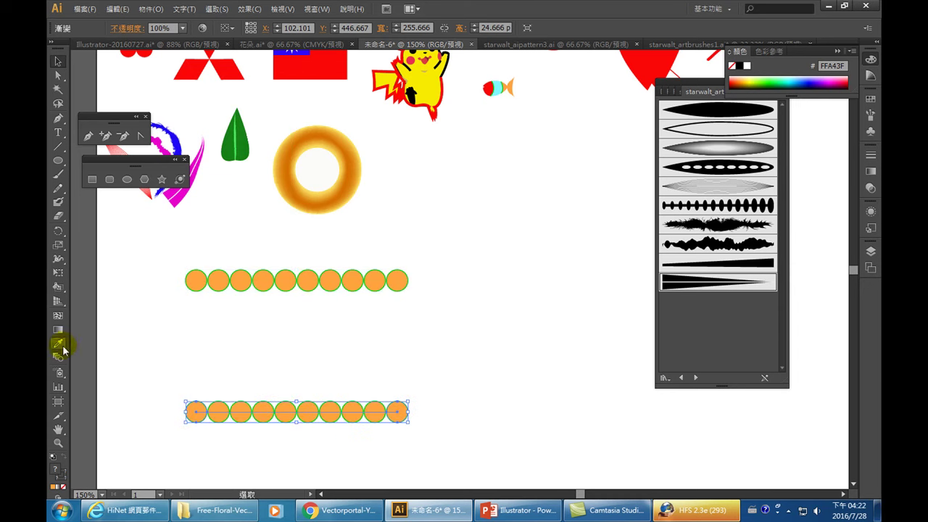
left_click(58, 357)
left_click(245, 280)
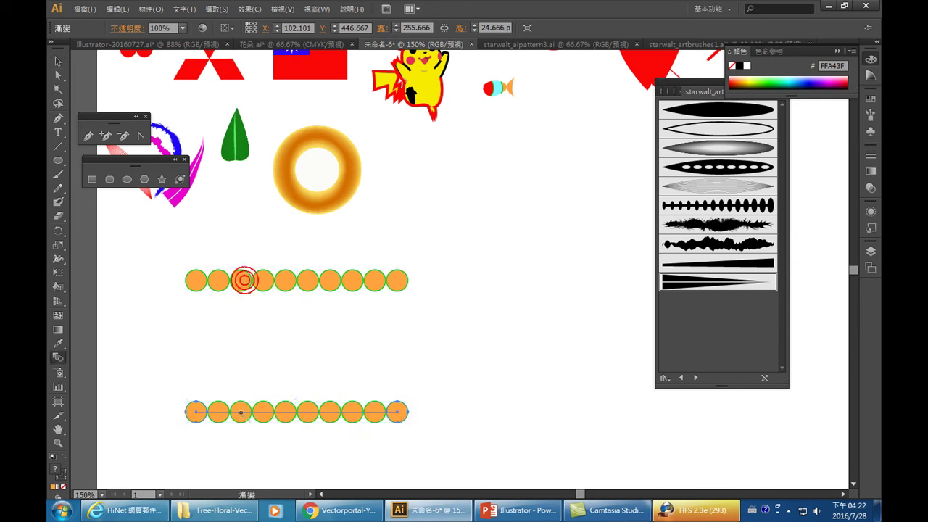
left_click(242, 414)
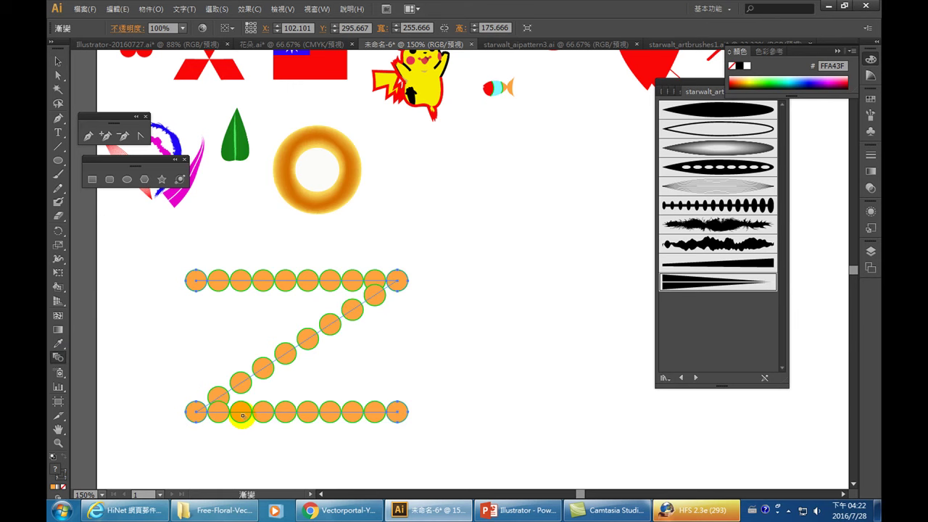
key("ctrl+z")
key("ctrl+z")
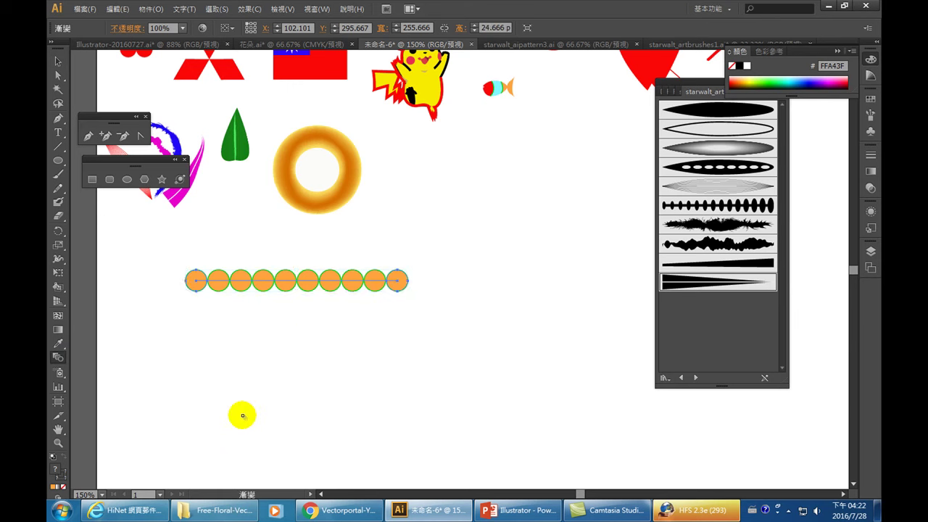
- Expand the blended circle row via Object > Expand, then drag a copy of it lower down
left_click(58, 62)
right_click(286, 287)
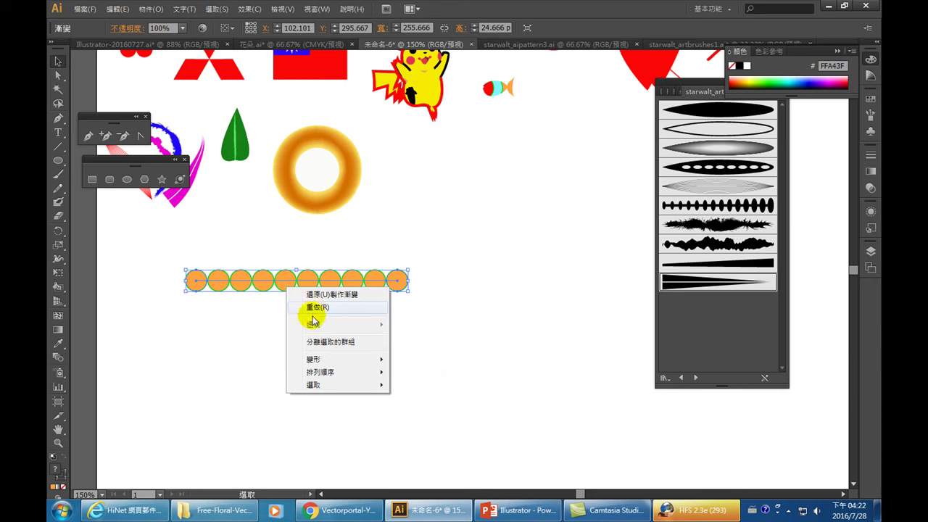
left_click(446, 357)
left_click_drag(452, 330, 181, 260)
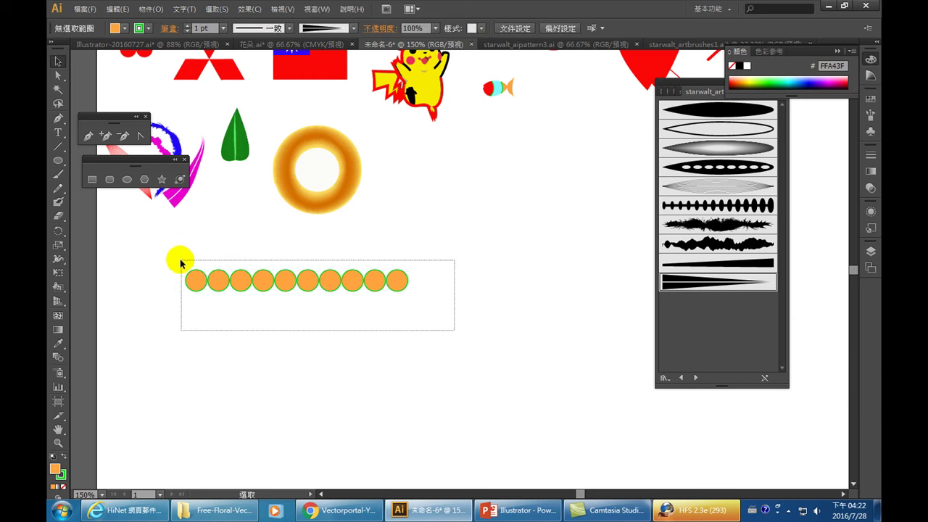
left_click(151, 8)
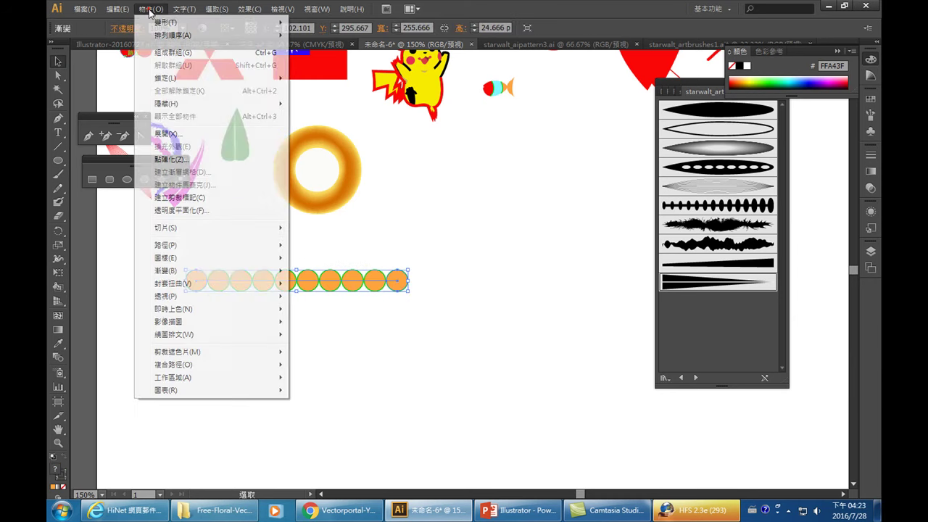
left_click(161, 135)
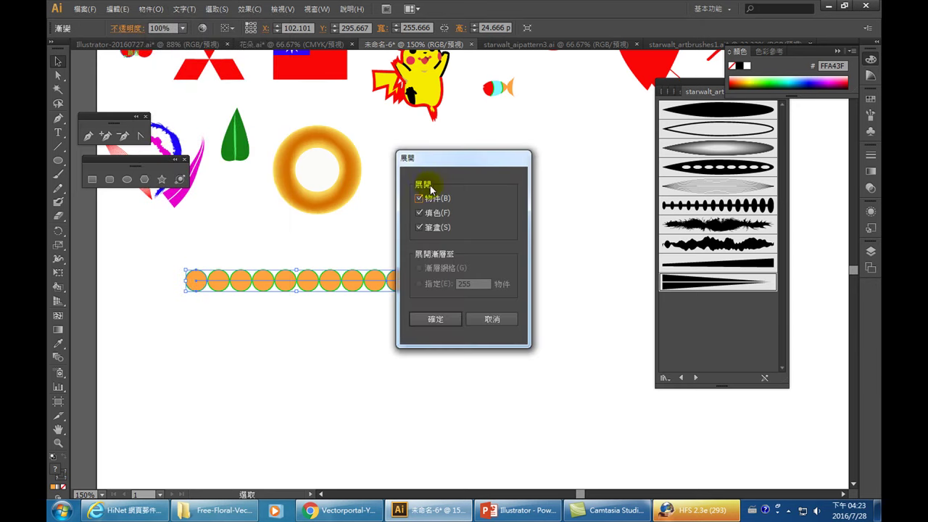
left_click(437, 319)
left_click(351, 357)
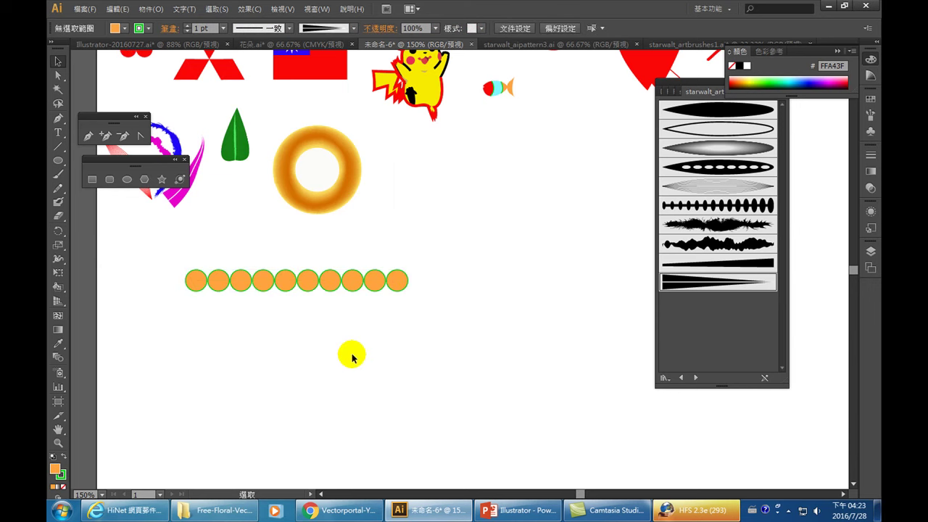
left_click_drag(328, 281, 321, 416)
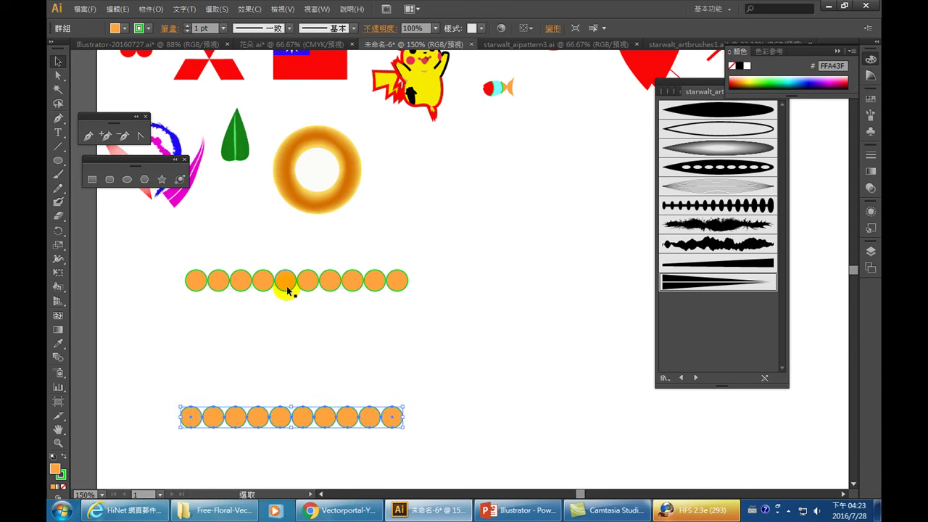
- Blend the top and bottom circle rows into a ten-by-seven grid, then select the large circle
left_click(67, 357)
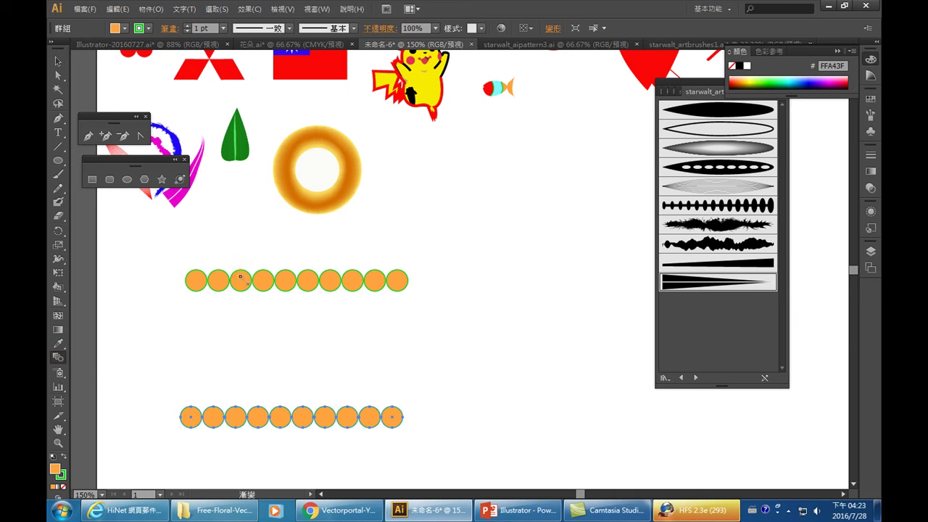
left_click(235, 417)
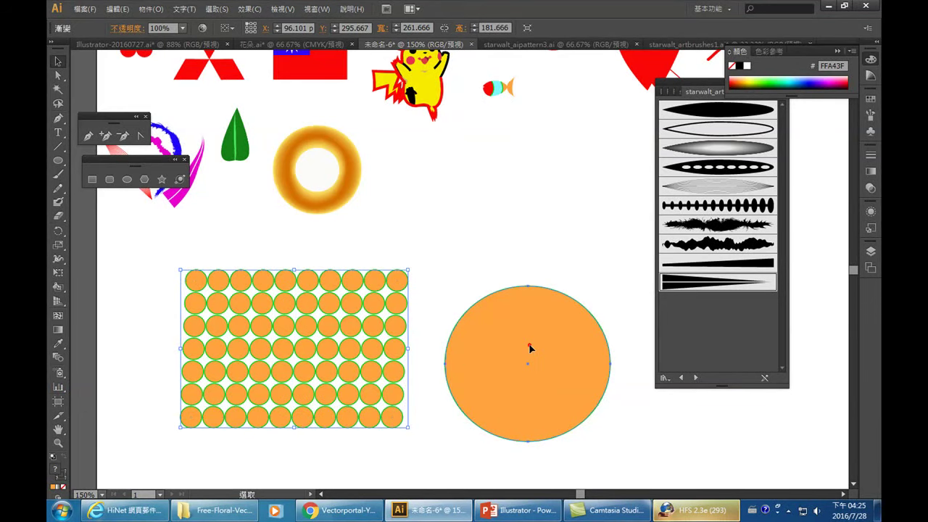
left_click(529, 343)
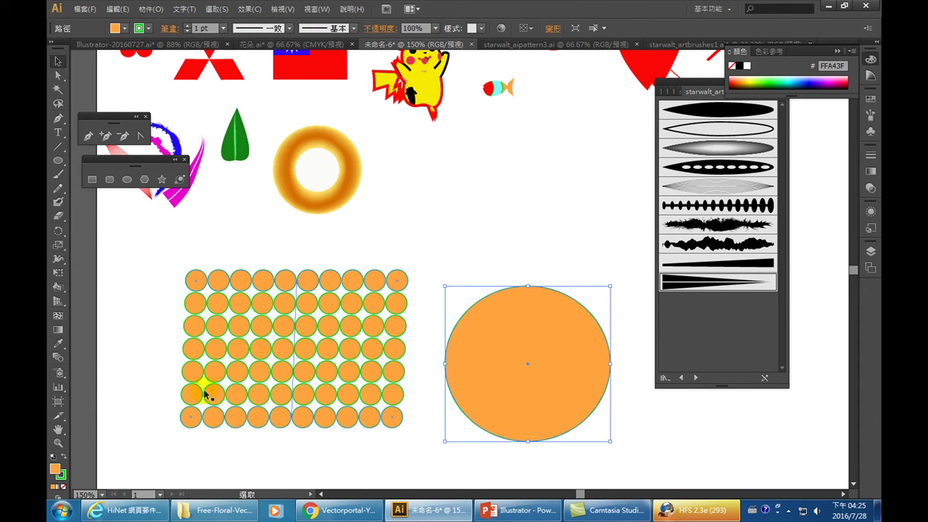
- Select the ten-by-seven circle grid and run Object > Expand, confirming with OK
left_click(247, 279)
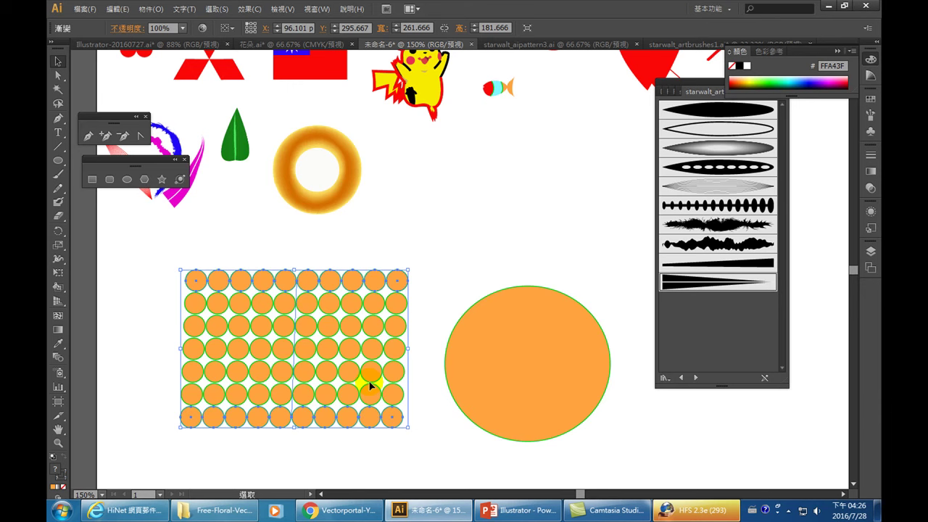
left_click(150, 8)
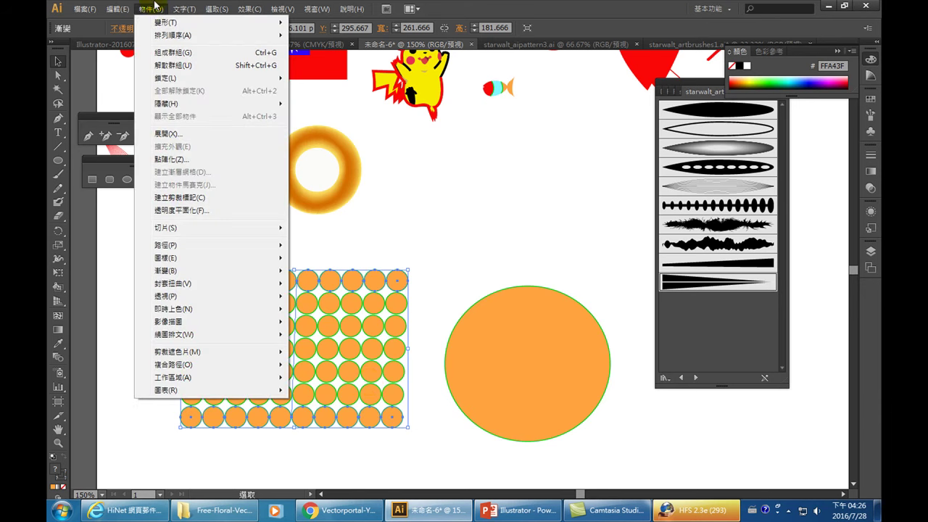
left_click(167, 135)
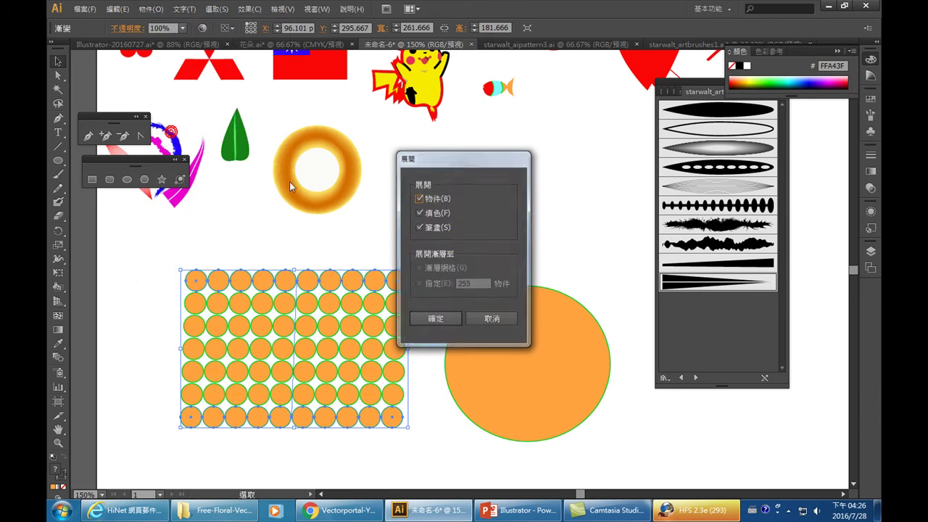
left_click(446, 319)
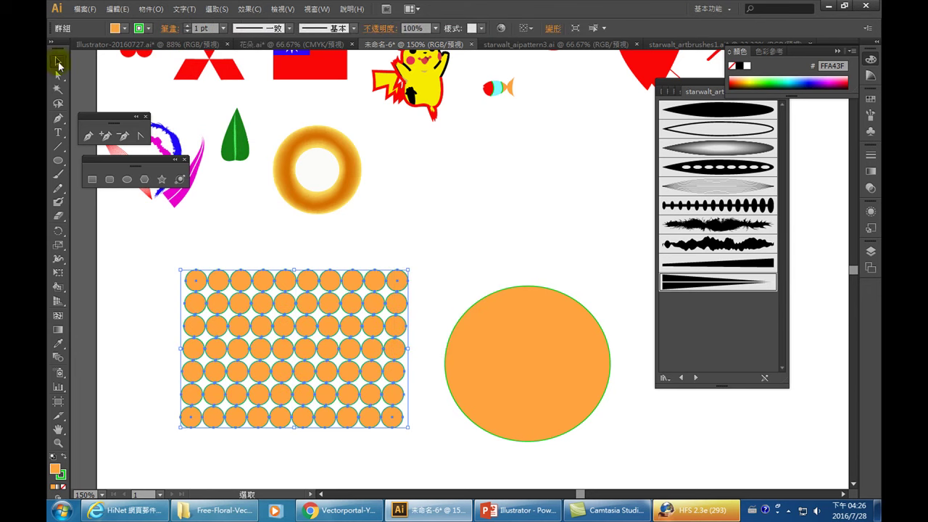
- Position the large orange circle centred over the circle grid
mouse_move(286, 303)
left_mouse_down()
mouse_move(510, 327)
mouse_move(512, 317)
left_mouse_up()
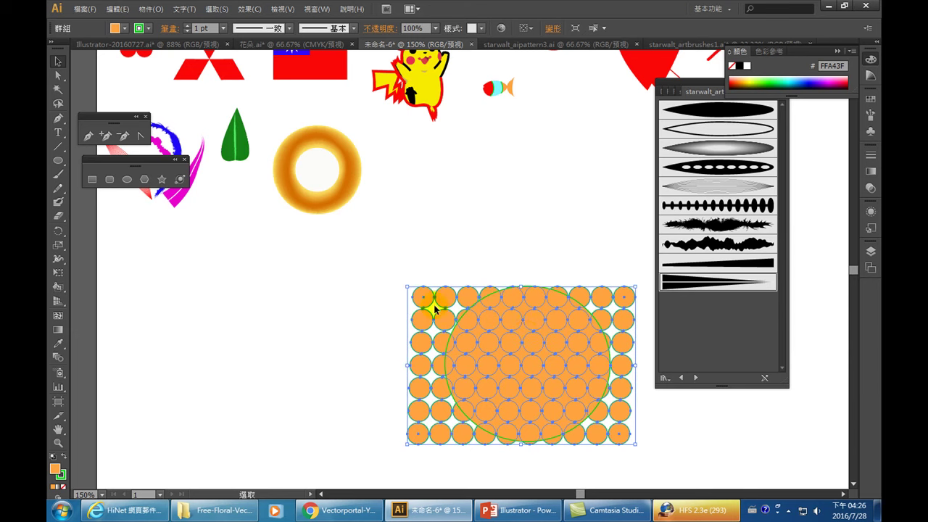
left_click_drag(448, 298, 307, 303)
left_click_drag(551, 359, 437, 374)
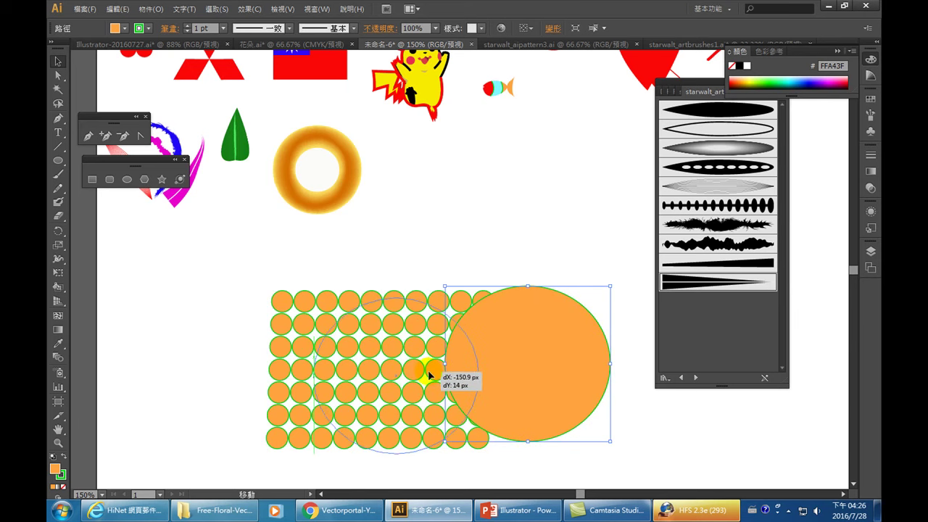
left_click_drag(438, 373, 427, 366)
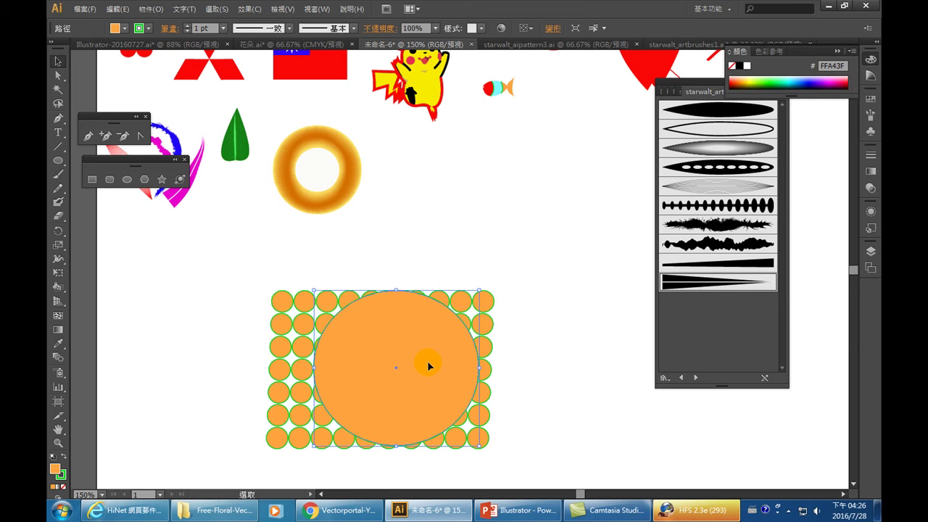
- Select the large circle and grid together and apply Object > Clipping Mask > Make
left_click(514, 323)
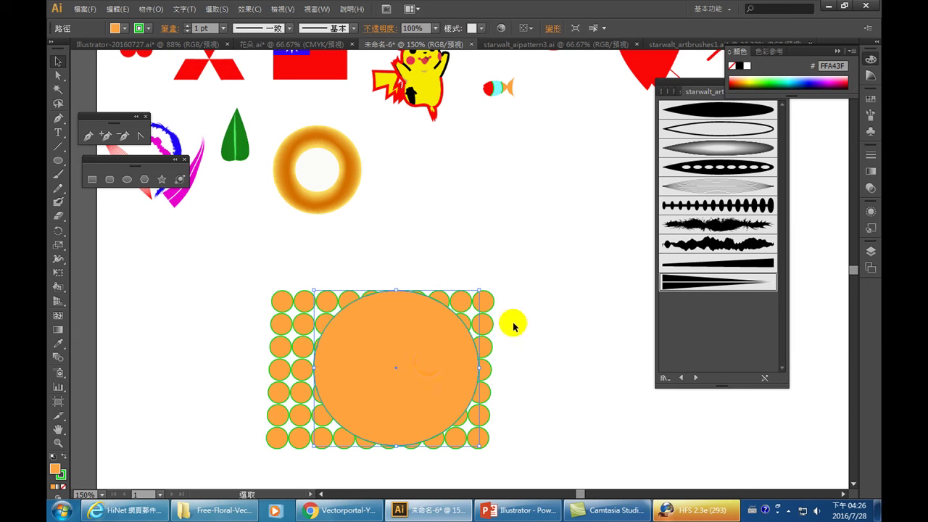
left_click_drag(390, 265, 417, 327)
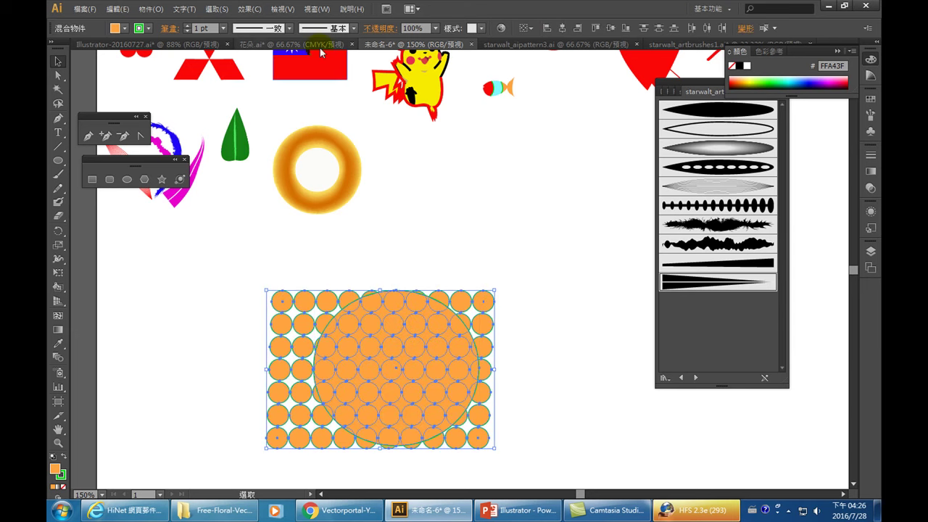
left_click(151, 8)
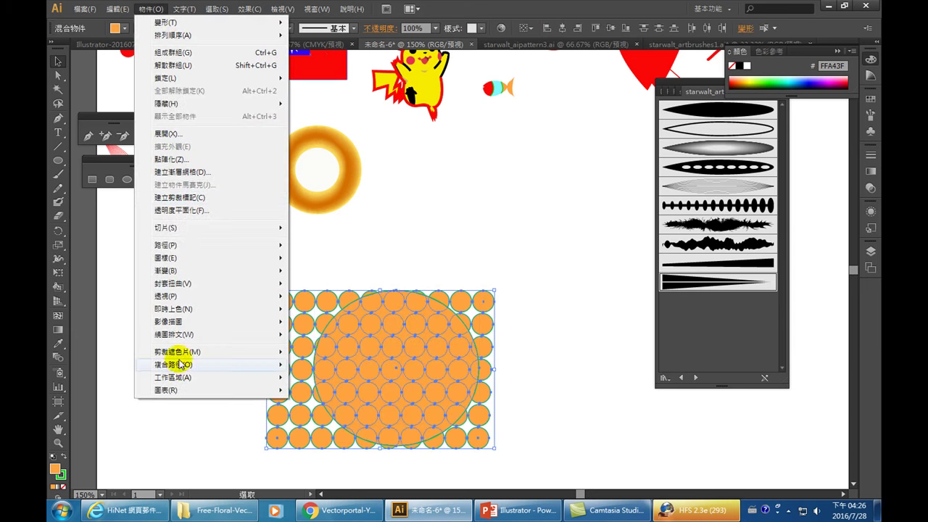
mouse_move(178, 352)
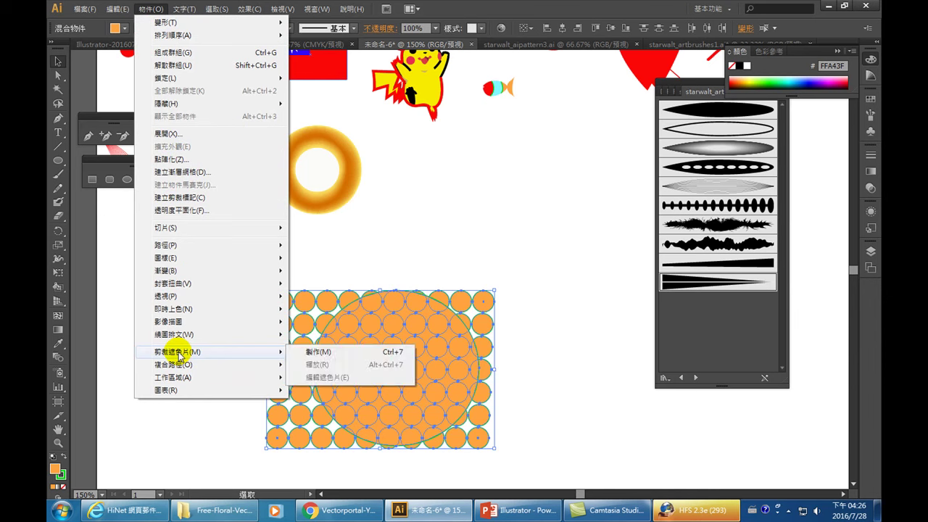
left_click(334, 353)
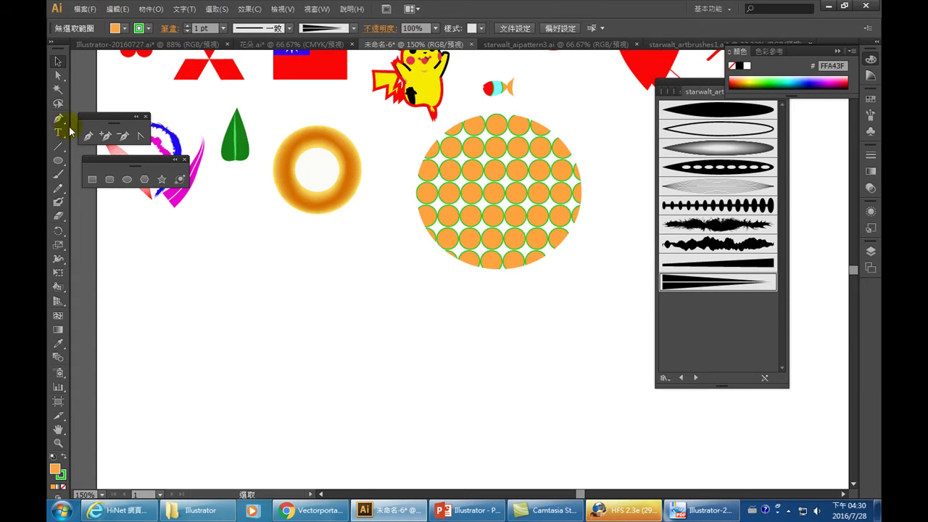
- Draw a long, gently curving, unfilled pen path down the canvas beneath the leaf
left_click(87, 137)
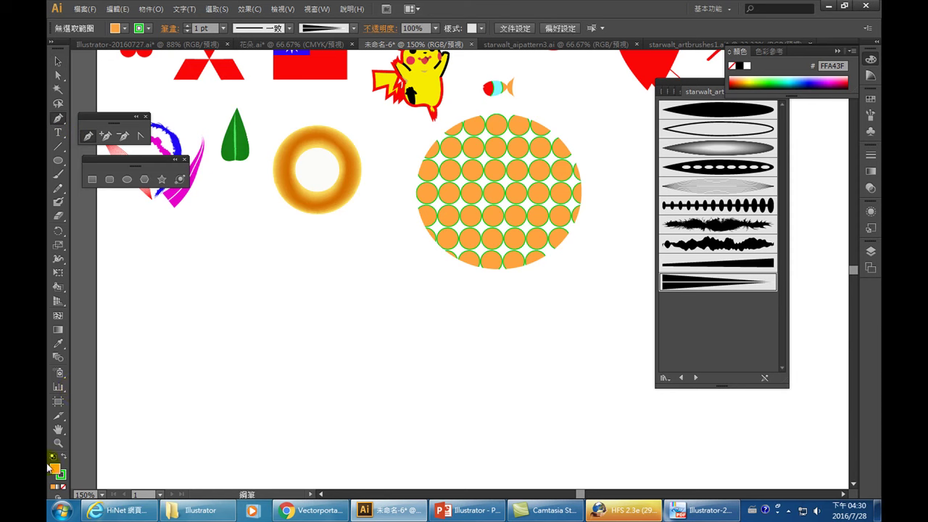
left_click(64, 487)
left_click_drag(223, 227, 258, 273)
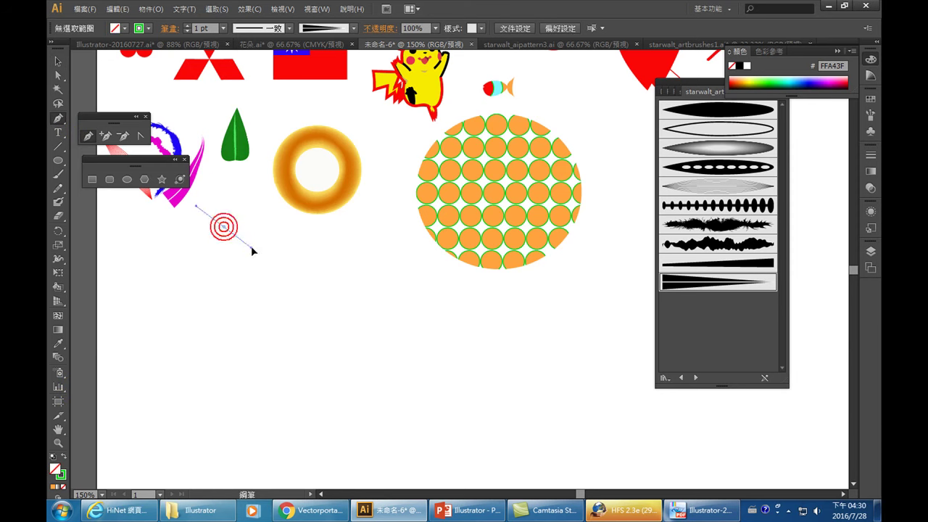
mouse_move(257, 334)
left_mouse_down()
mouse_move(256, 392)
mouse_move(250, 380)
left_mouse_up()
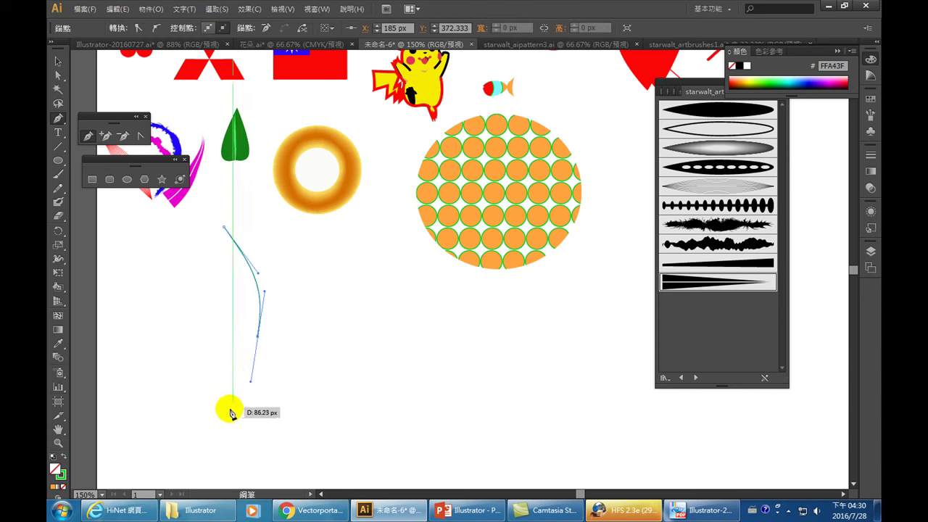
left_click_drag(265, 433, 280, 456)
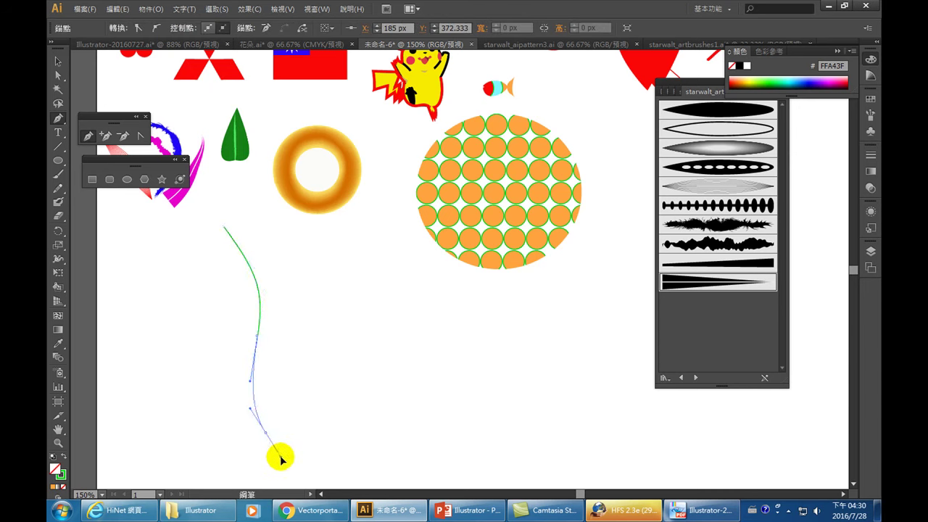
left_click(275, 483)
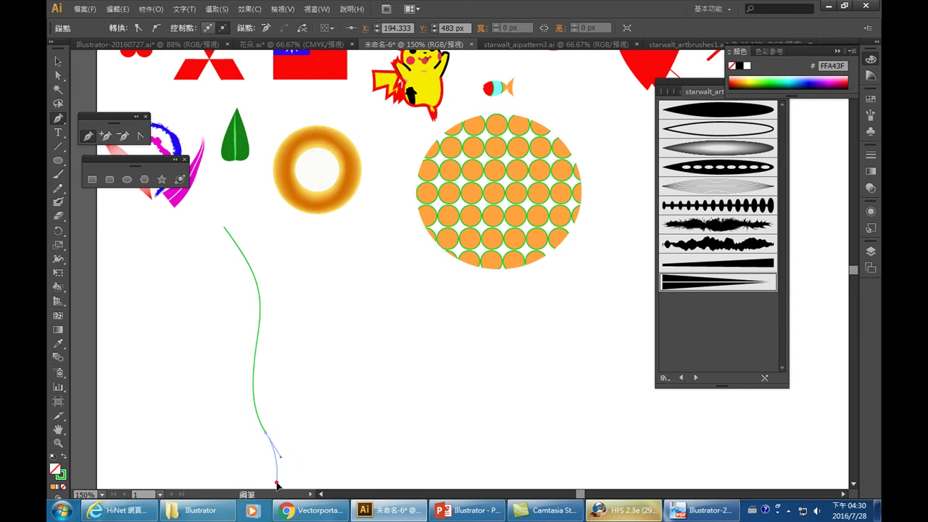
scroll(275, 483, "down", 3)
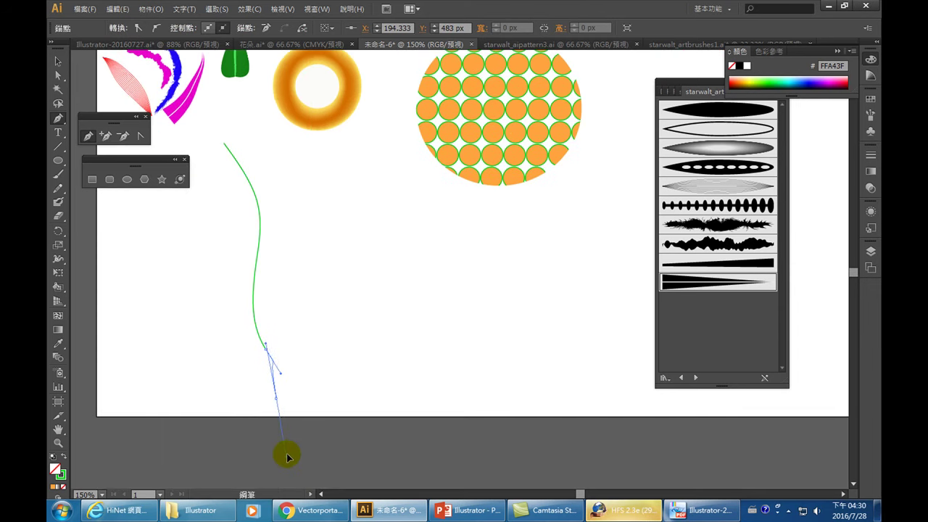
mouse_move(272, 401)
left_mouse_down()
mouse_move(94, 89)
mouse_move(60, 136)
left_mouse_up()
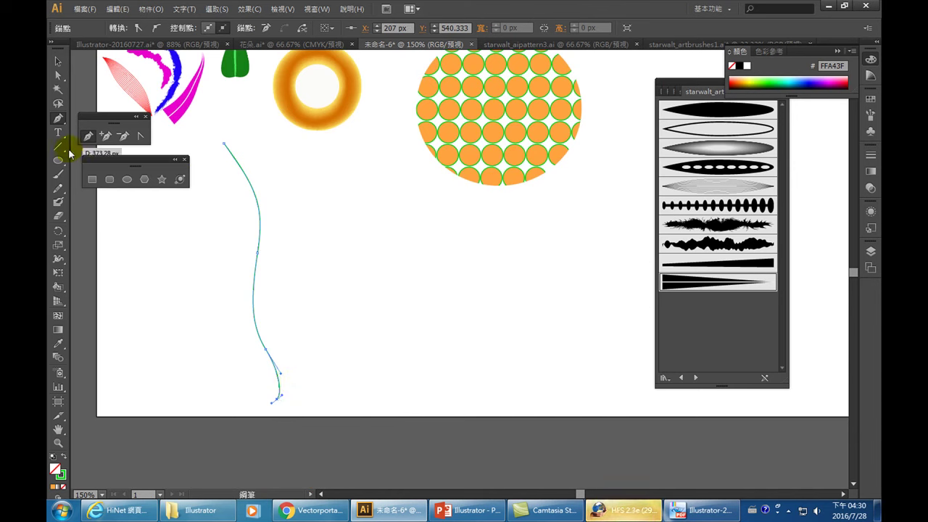
left_click(58, 133)
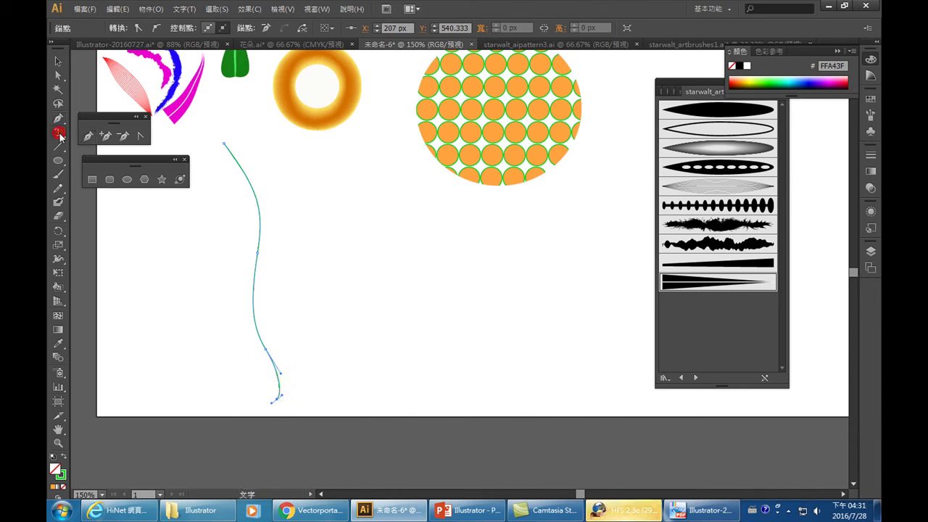
- Start Type on a Path text at the curve's top end with a 36 pt font size
left_click(233, 152)
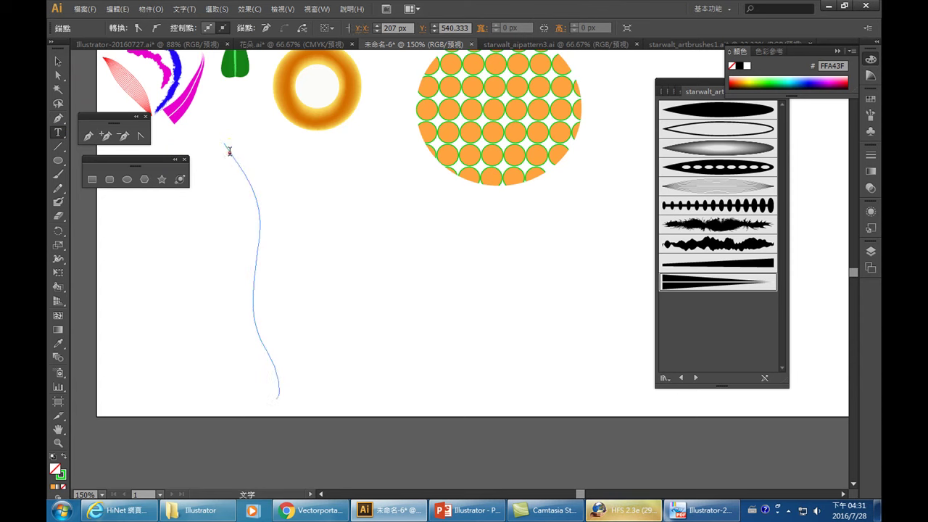
left_click(233, 151)
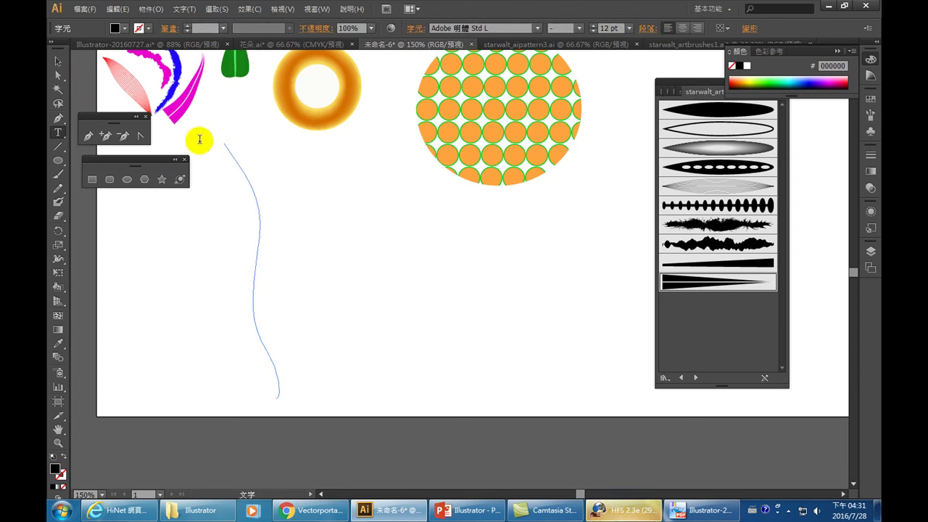
left_click(628, 29)
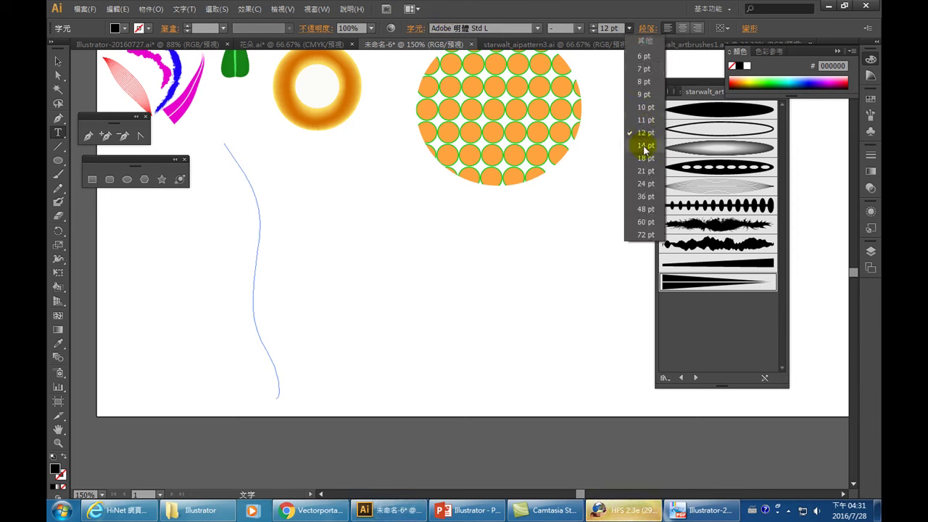
left_click(641, 197)
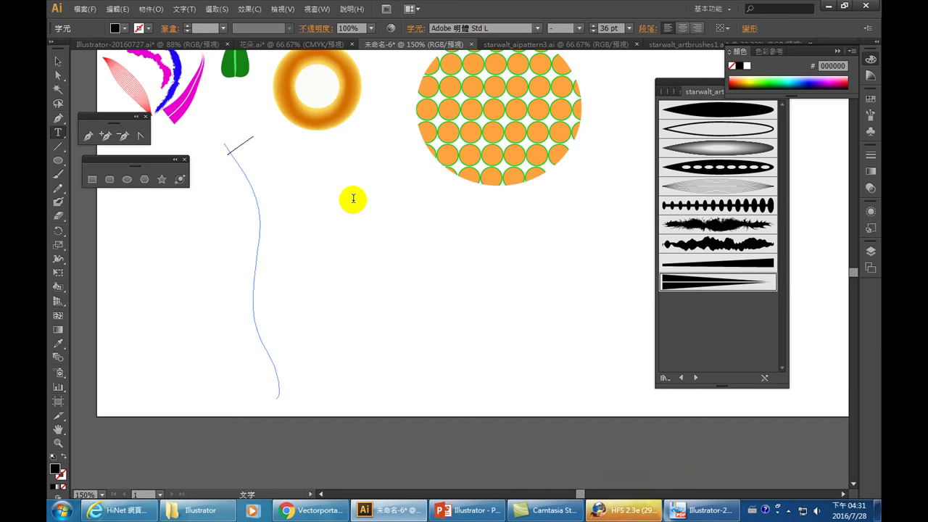
- Type 我在六弄咖啡館... along the curved path, then deselect the finished text
type("hqi")
key("BackSpace")
key("BackSpace")
key("BackSpace")
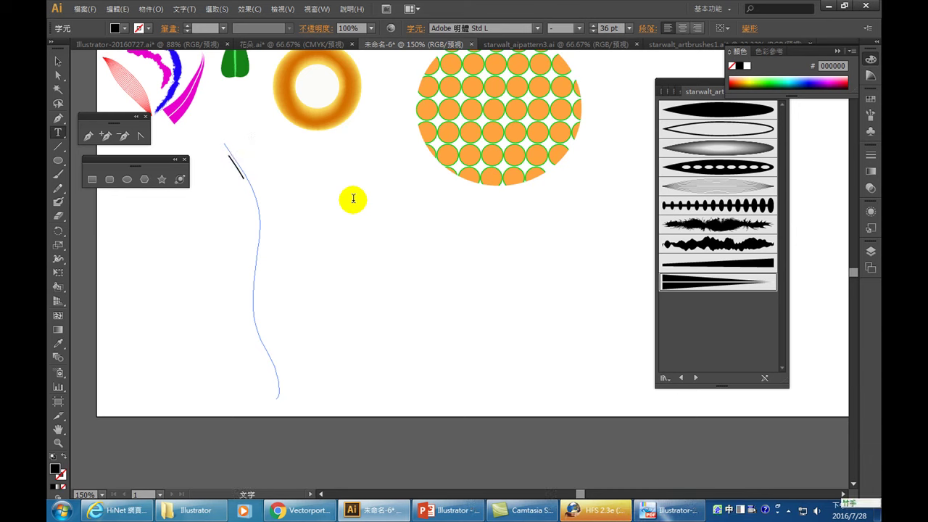
type("我在六")
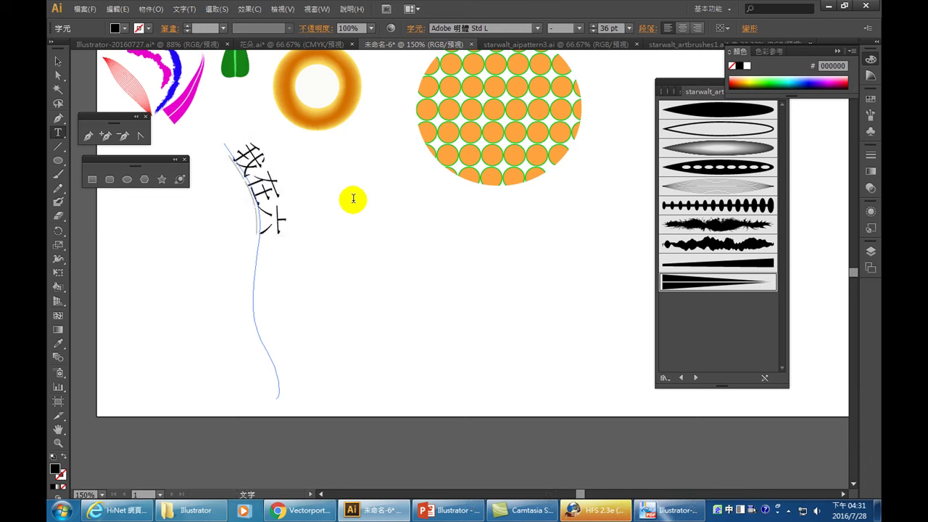
type("弄")
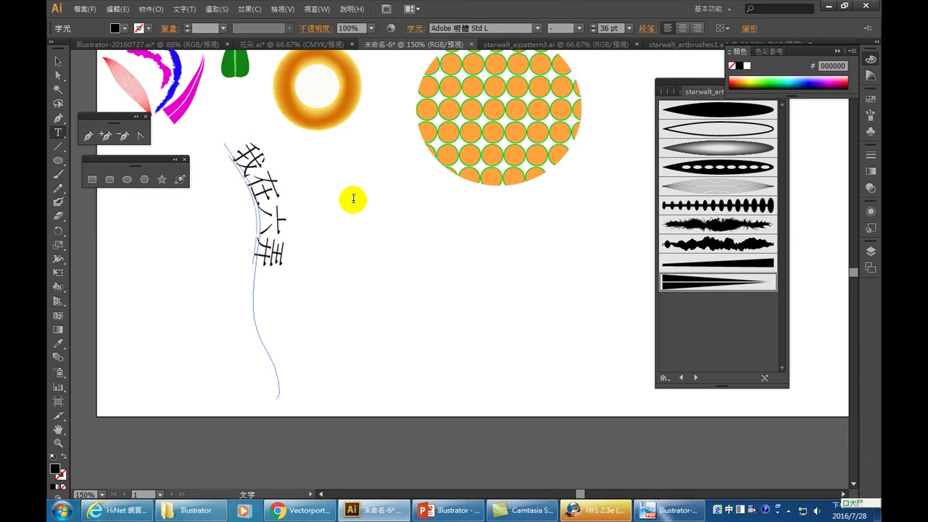
type("咖")
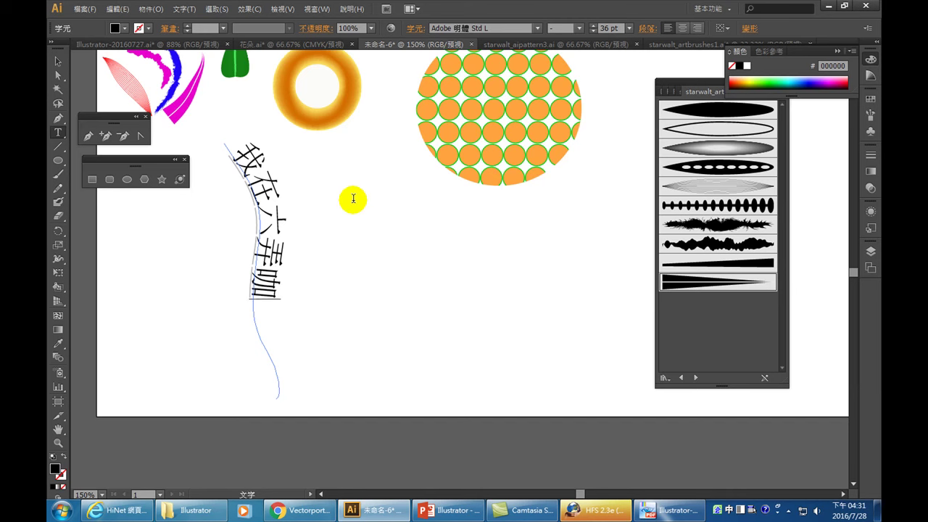
type("啡")
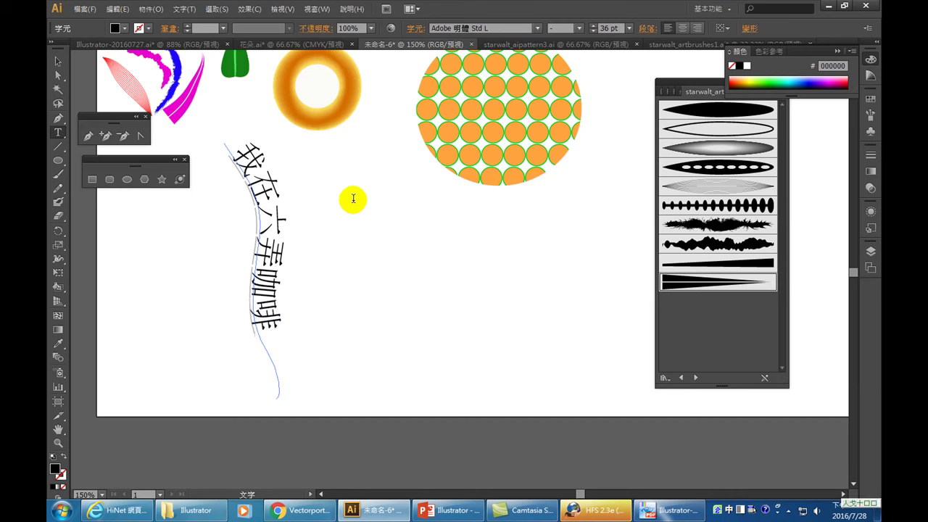
type("館...")
left_click(58, 61)
left_click(374, 247)
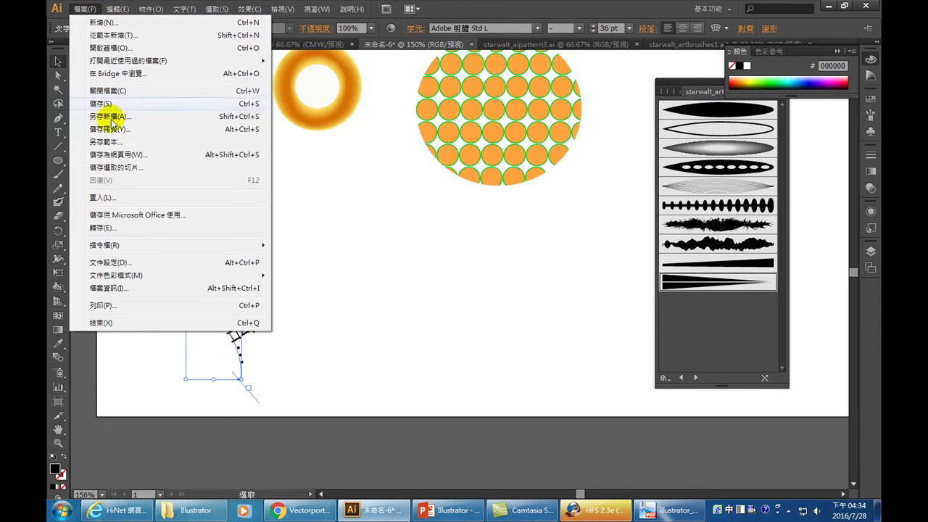
- Save the document under the new name Illustrator-20160728.ai
left_click(107, 119)
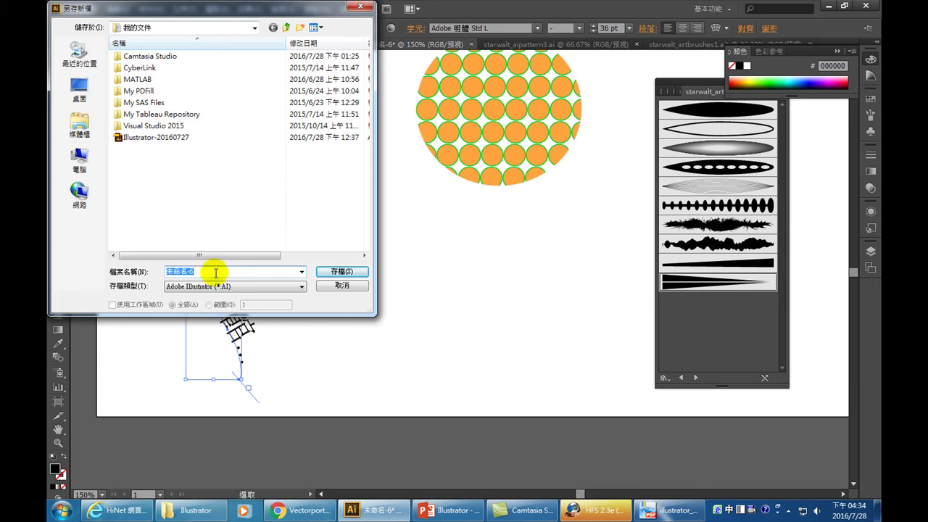
left_click(214, 138)
left_click(231, 273)
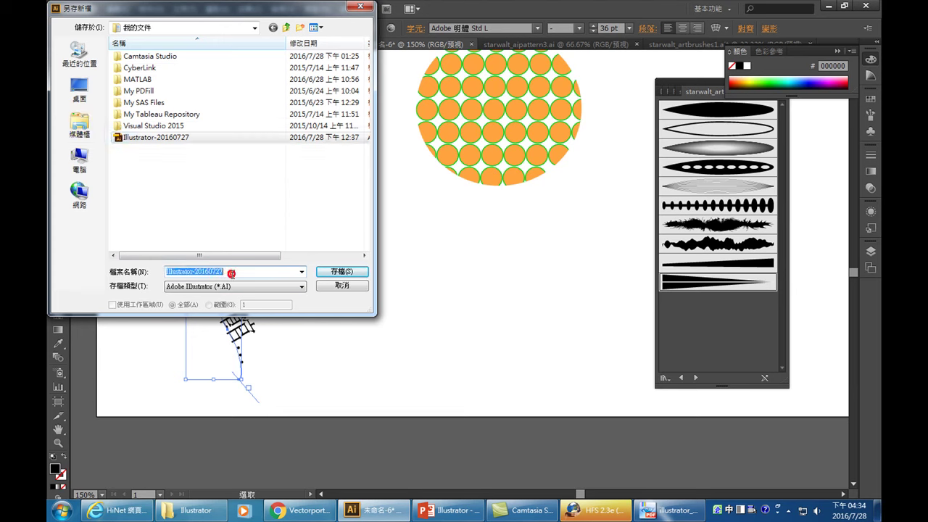
key("BackSpace")
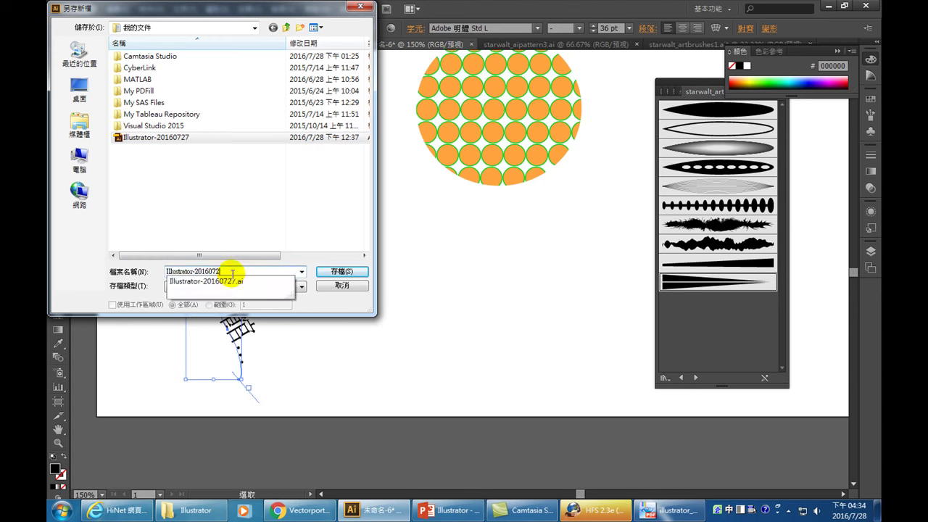
type("8")
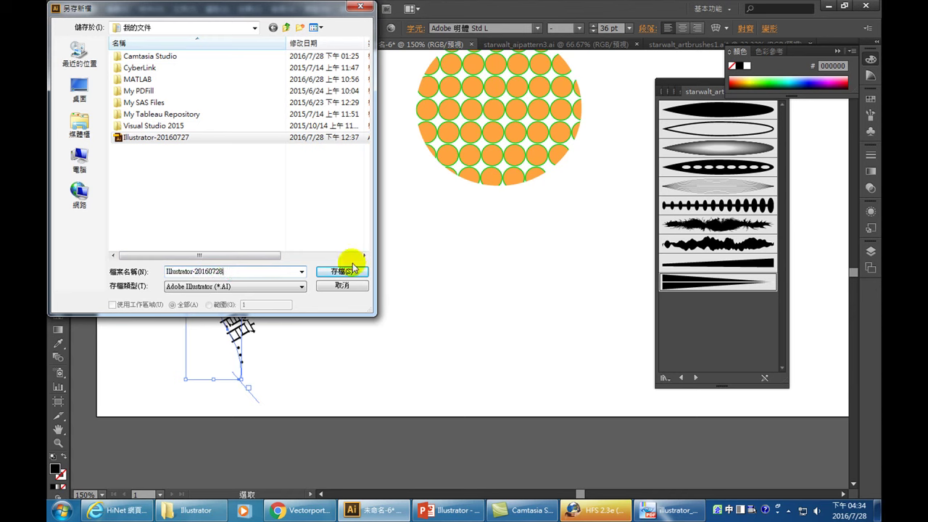
left_click(337, 274)
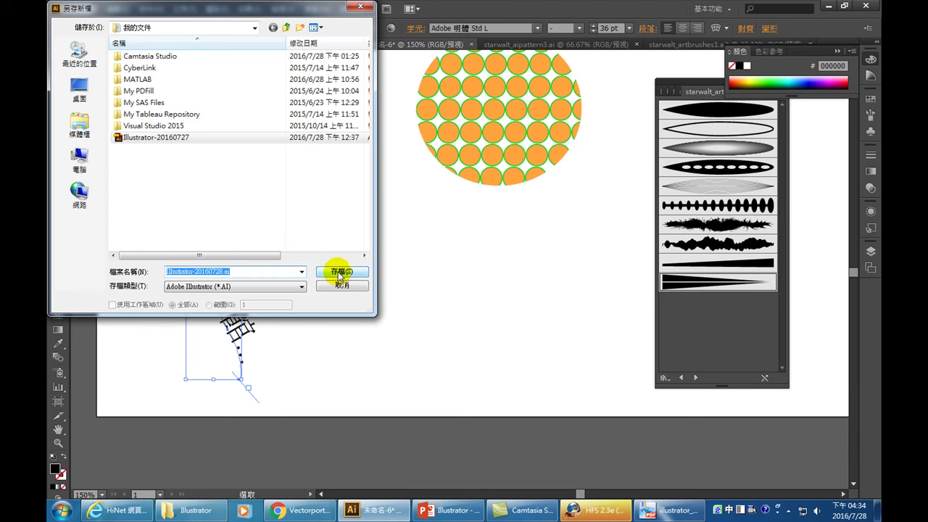
left_click(341, 274)
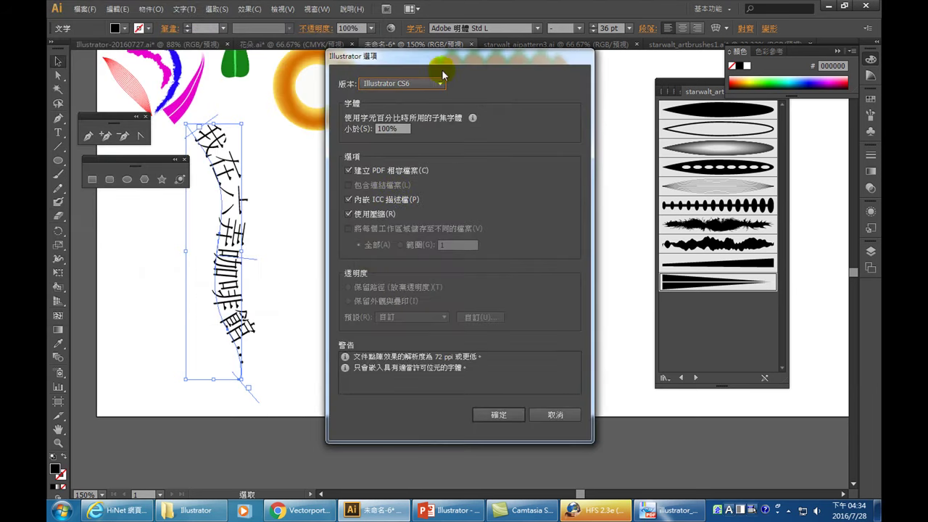
- Set the Illustrator Options version to Illustrator CS5
left_click(419, 82)
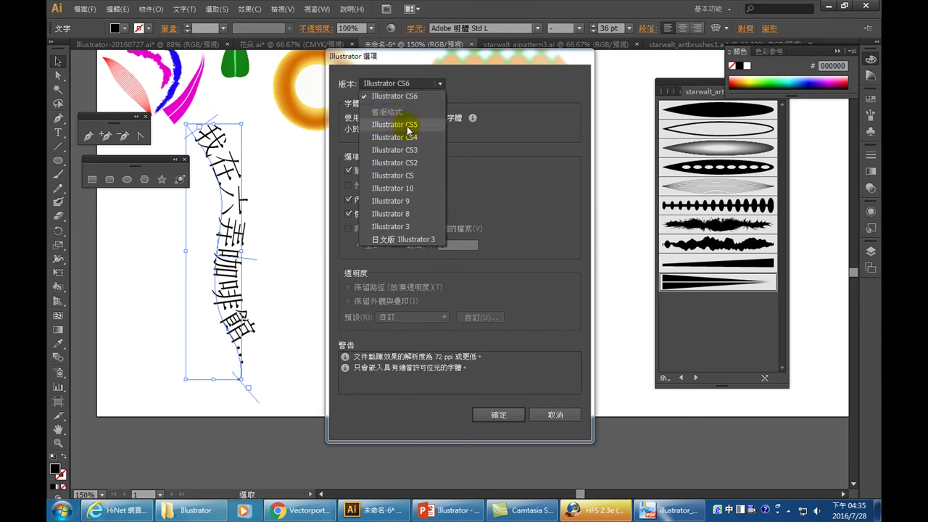
left_click(408, 127)
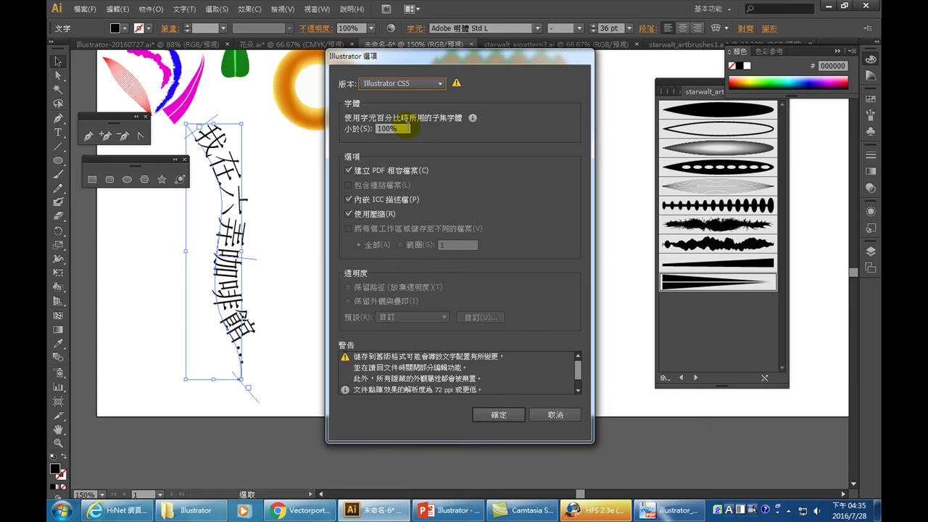
left_click(422, 84)
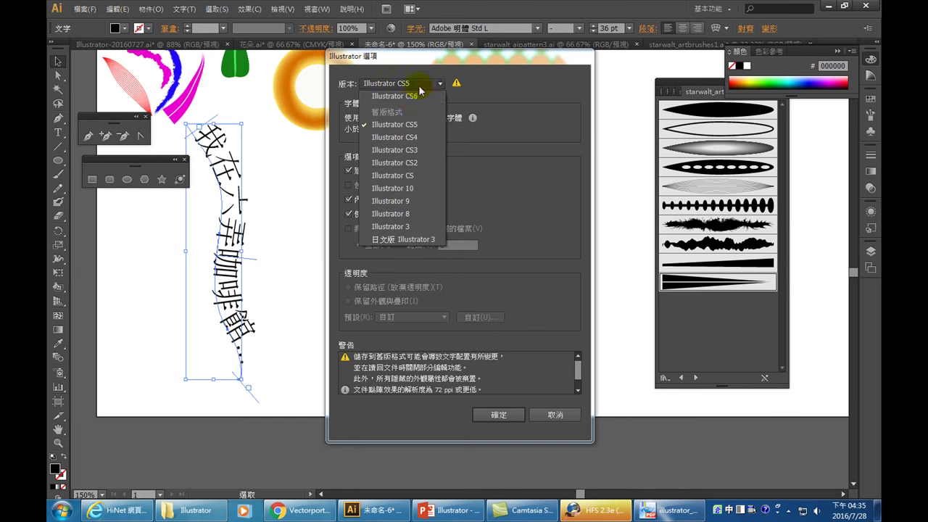
left_click(411, 126)
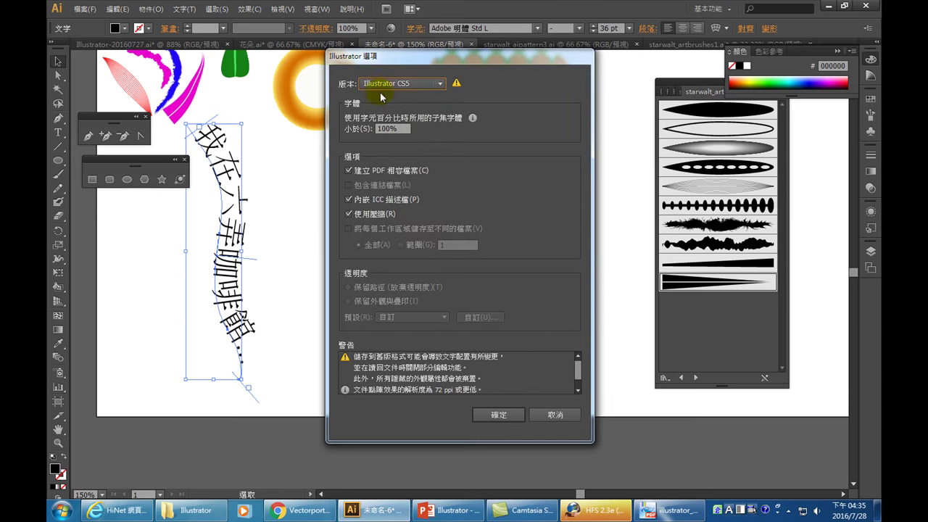
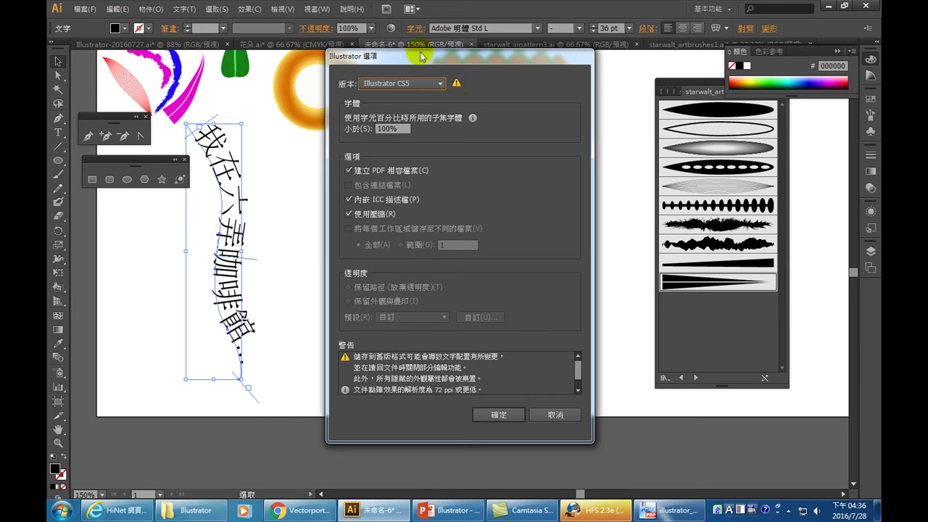
- Confirm the Illustrator CS5 version in the Illustrator Options dialog, bringing up the legacy-format text warning
left_click_drag(553, 415, 513, 432)
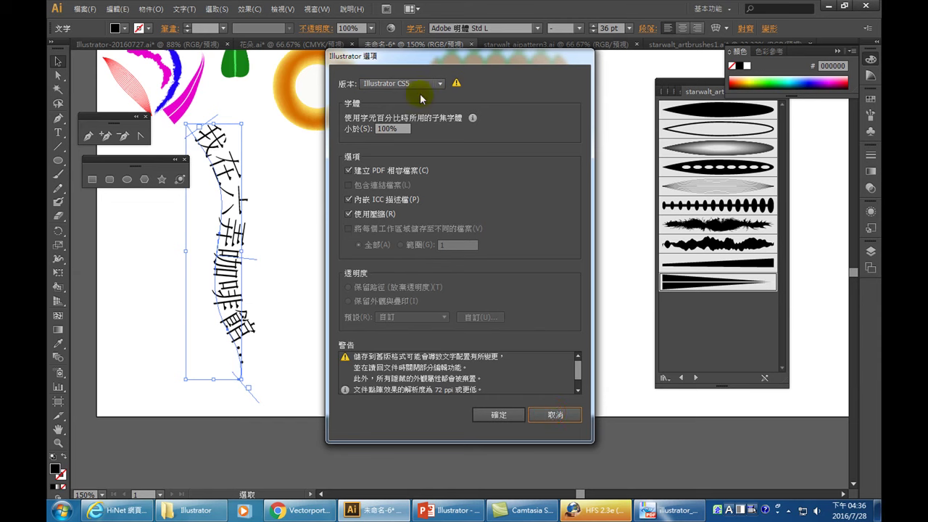
left_click(498, 417)
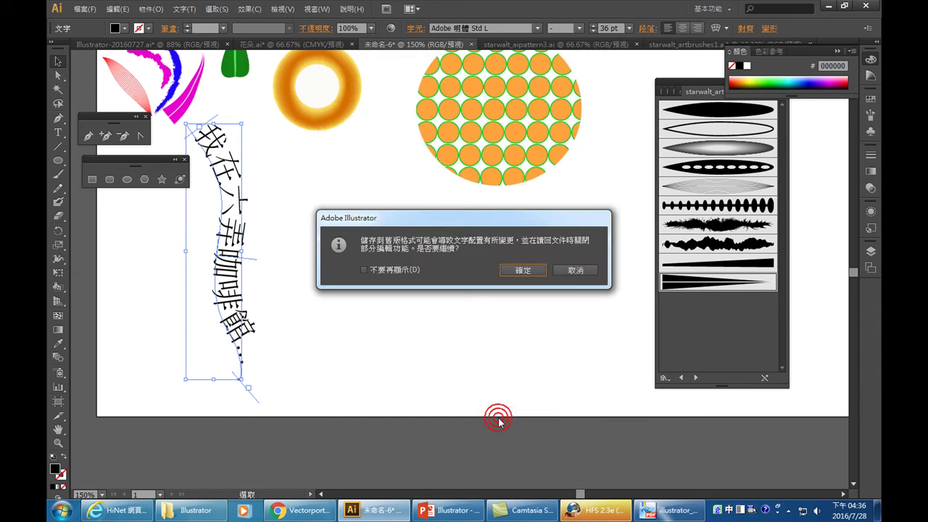